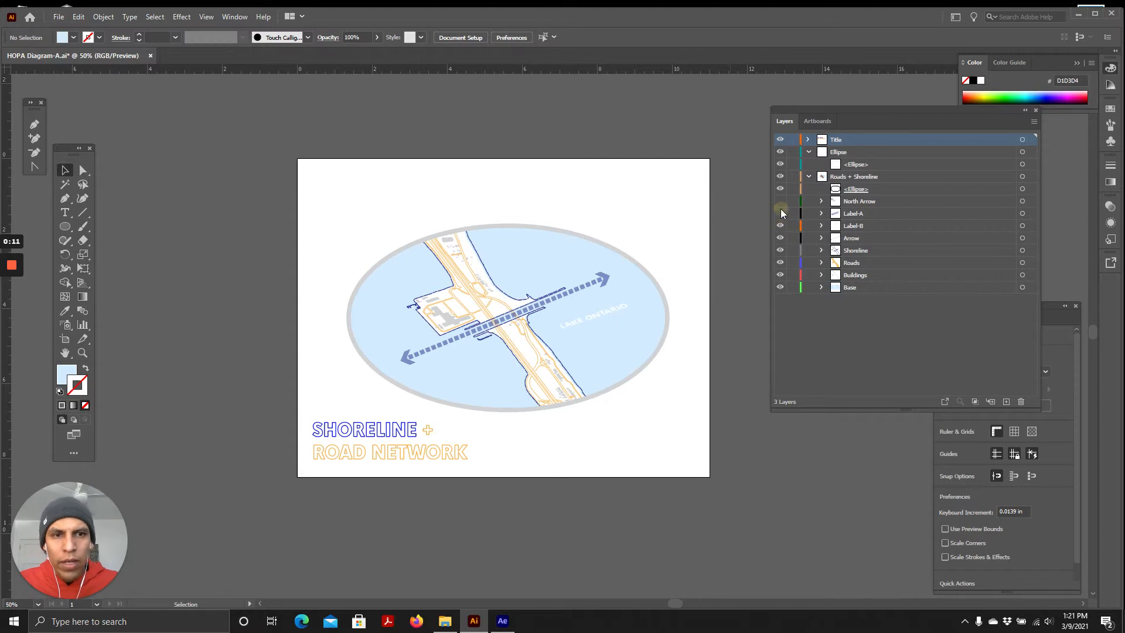
Turn on the Label-A and North Arrow layers and inspect the assembled map up close
click(780, 213)
click(780, 201)
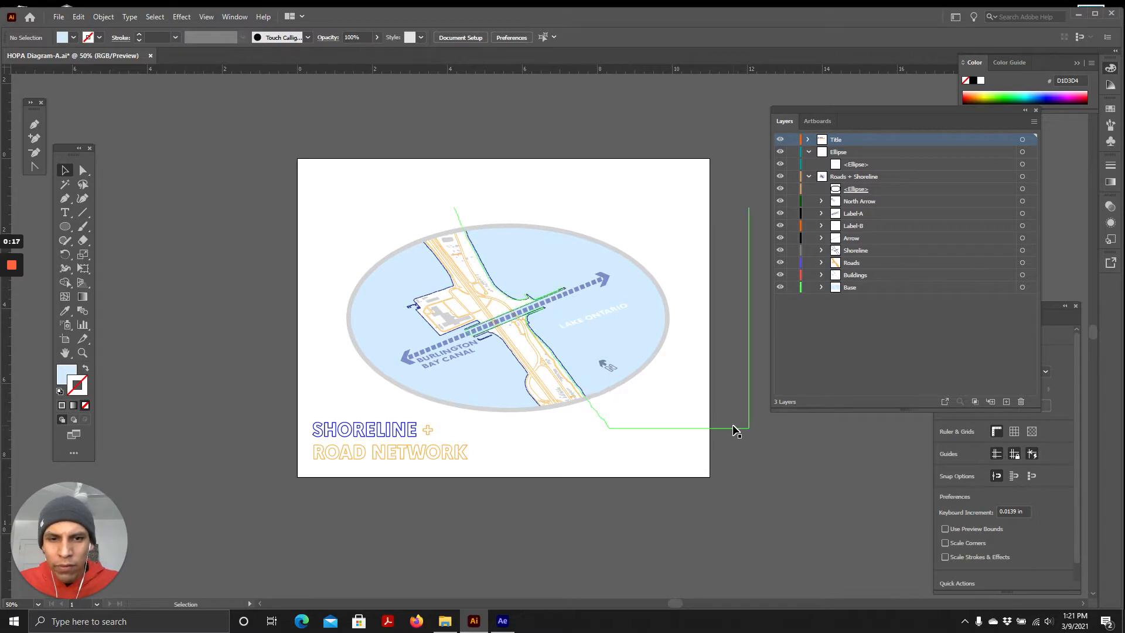
click(642, 383)
click(789, 484)
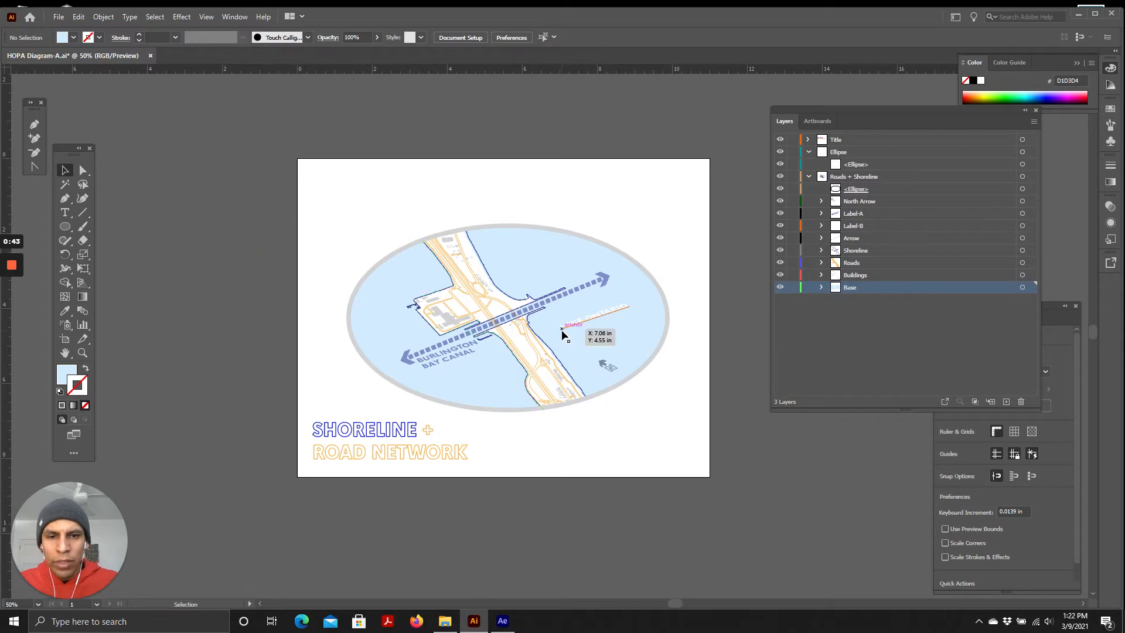
scroll(562, 334, up, 1)
scroll(562, 335, up, 1)
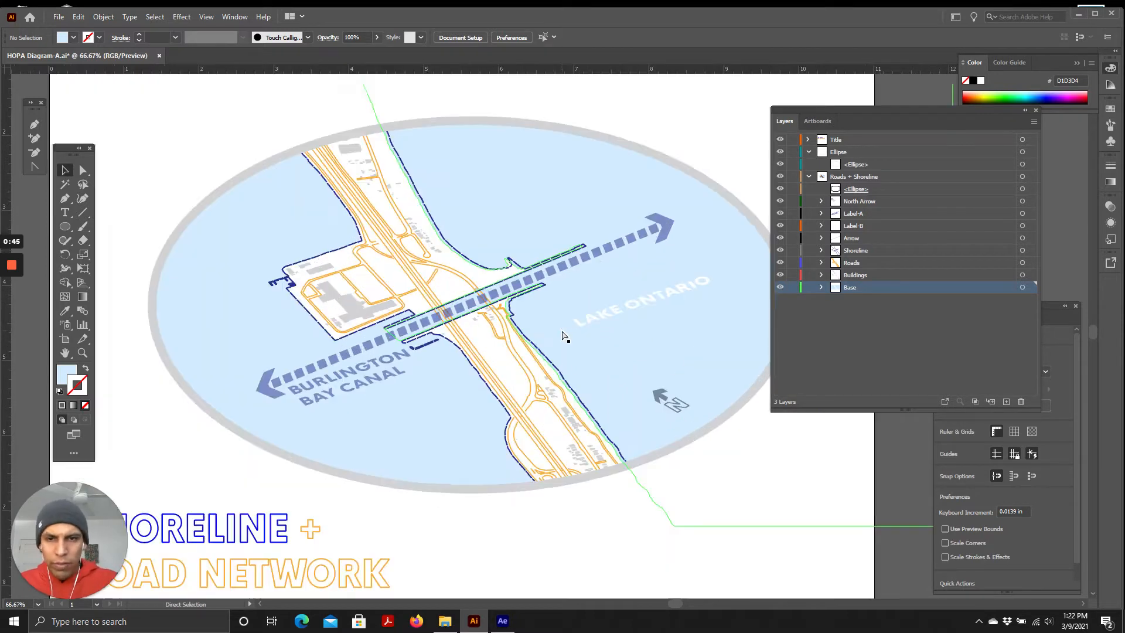
scroll(562, 335, down, 1)
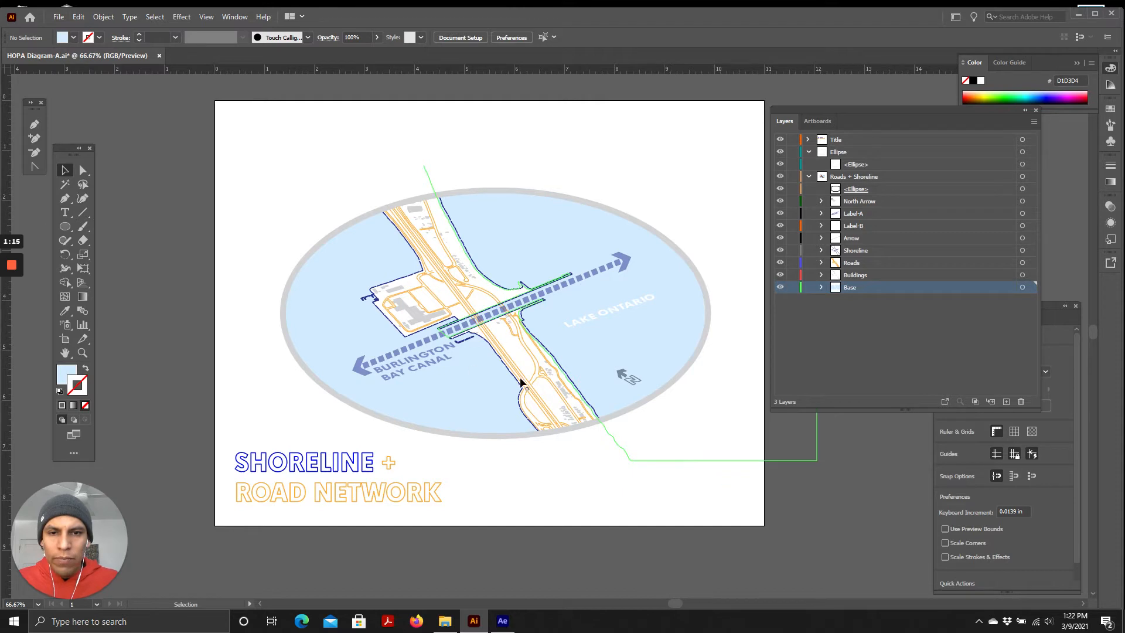
click(855, 515)
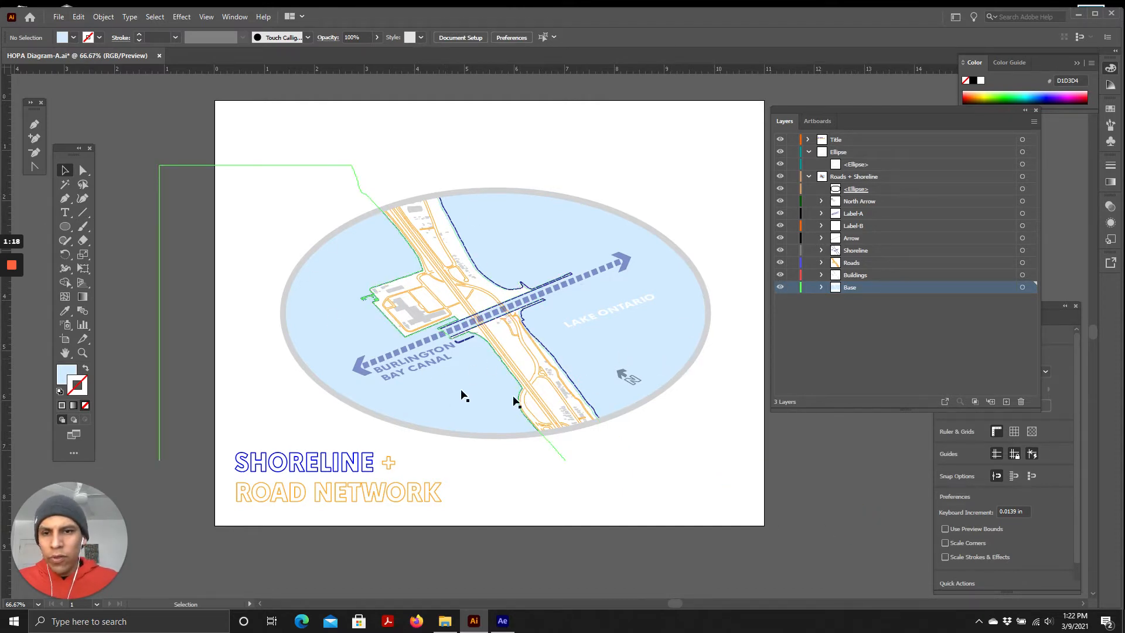
Hide the Title and Ellipse layers, keeping the Roads + Shoreline layer and its ellipse visible
click(780, 140)
click(781, 152)
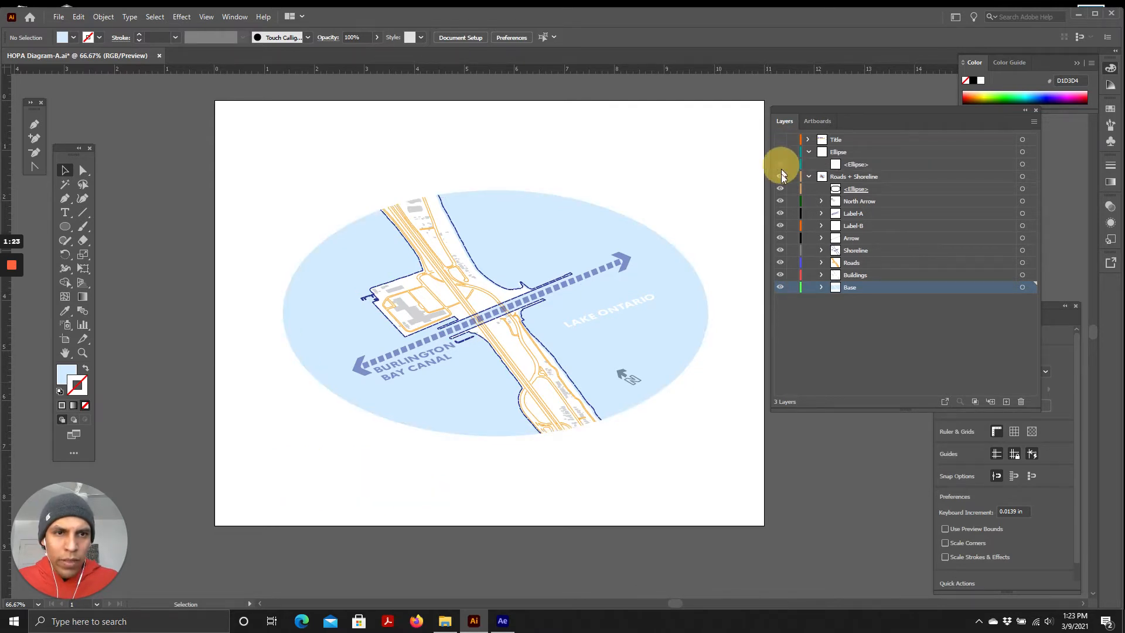
click(780, 177)
click(780, 176)
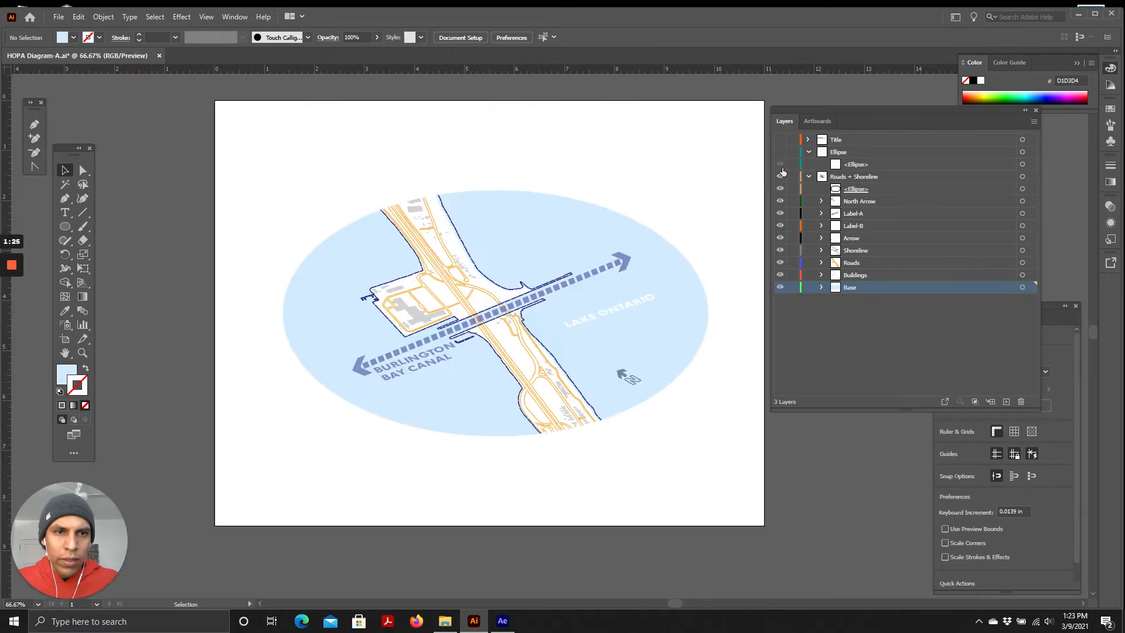
click(844, 177)
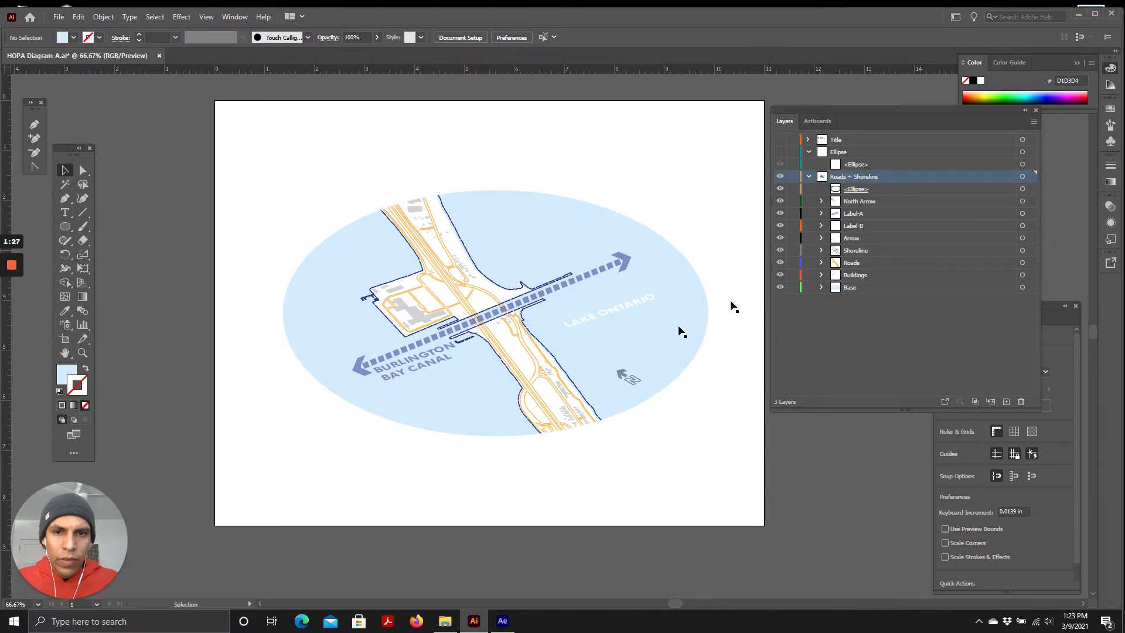
click(780, 189)
click(780, 189)
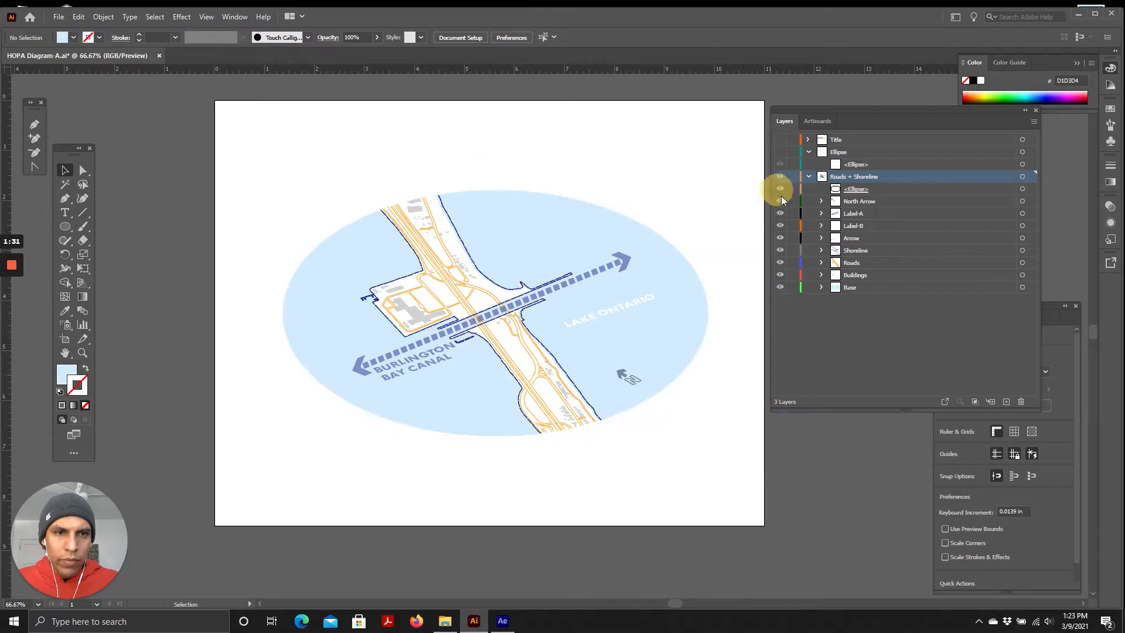
Hide every sublayer of Roads + Shoreline except Roads
click(781, 201)
click(781, 213)
click(780, 226)
click(782, 238)
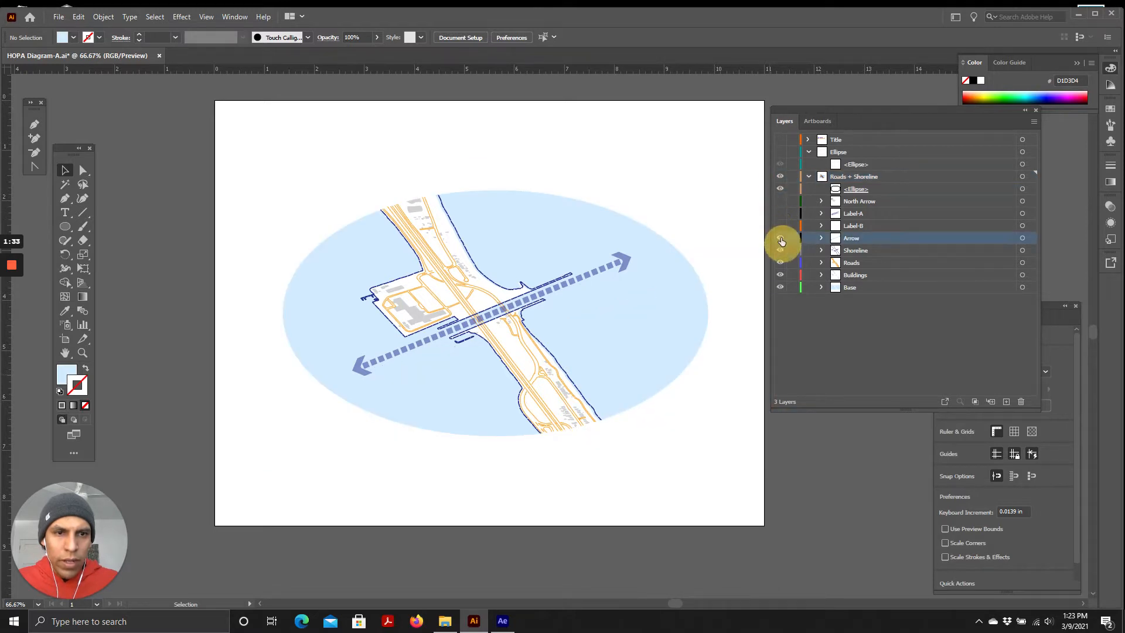
click(780, 251)
click(780, 263)
click(780, 275)
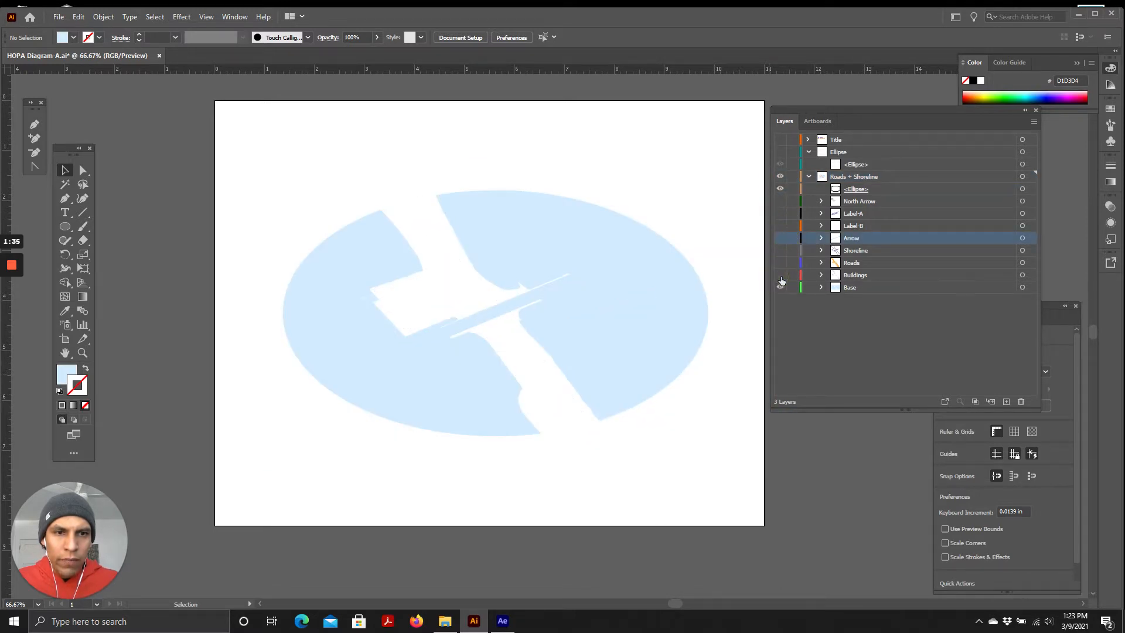
click(781, 287)
click(780, 287)
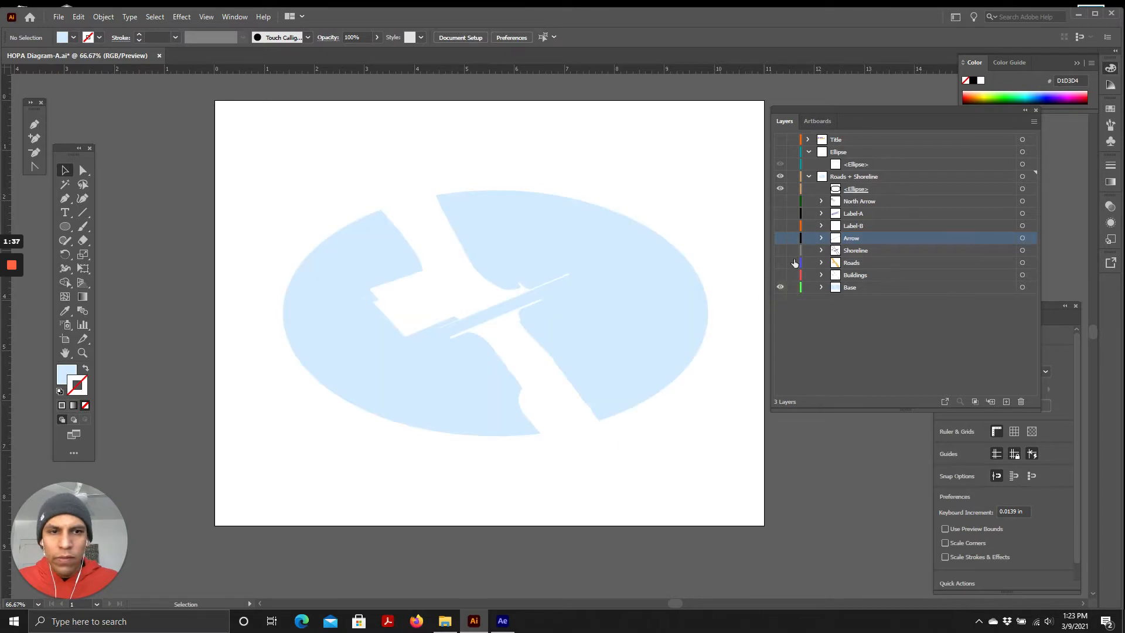
click(780, 262)
click(780, 287)
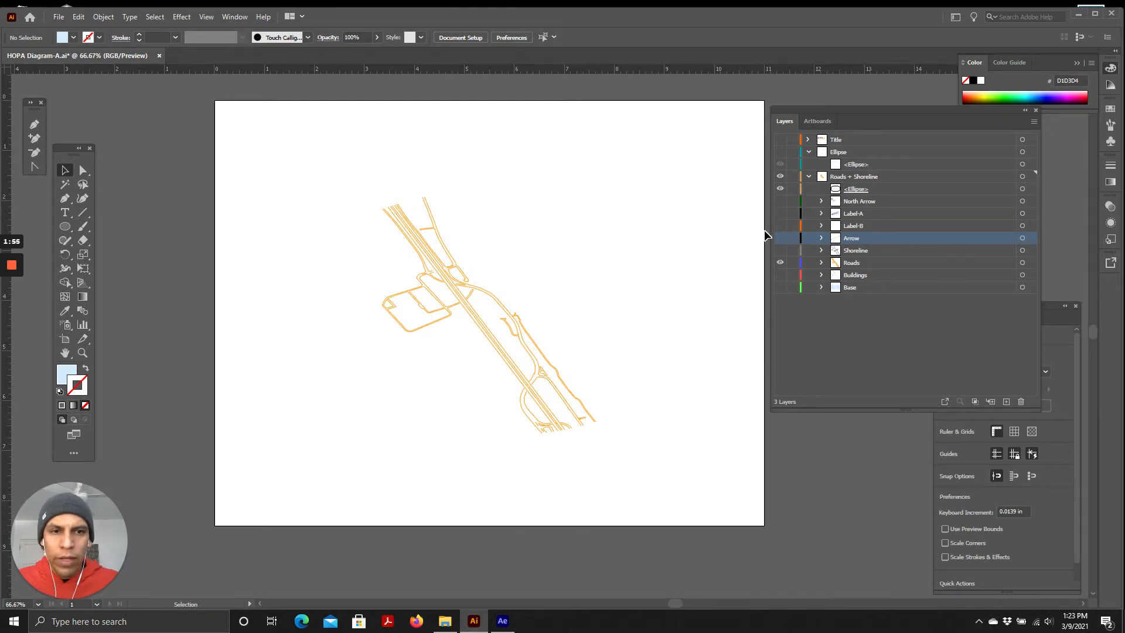
Preview the Arrow and Label-A sublayers one at a time, hiding them again
click(779, 238)
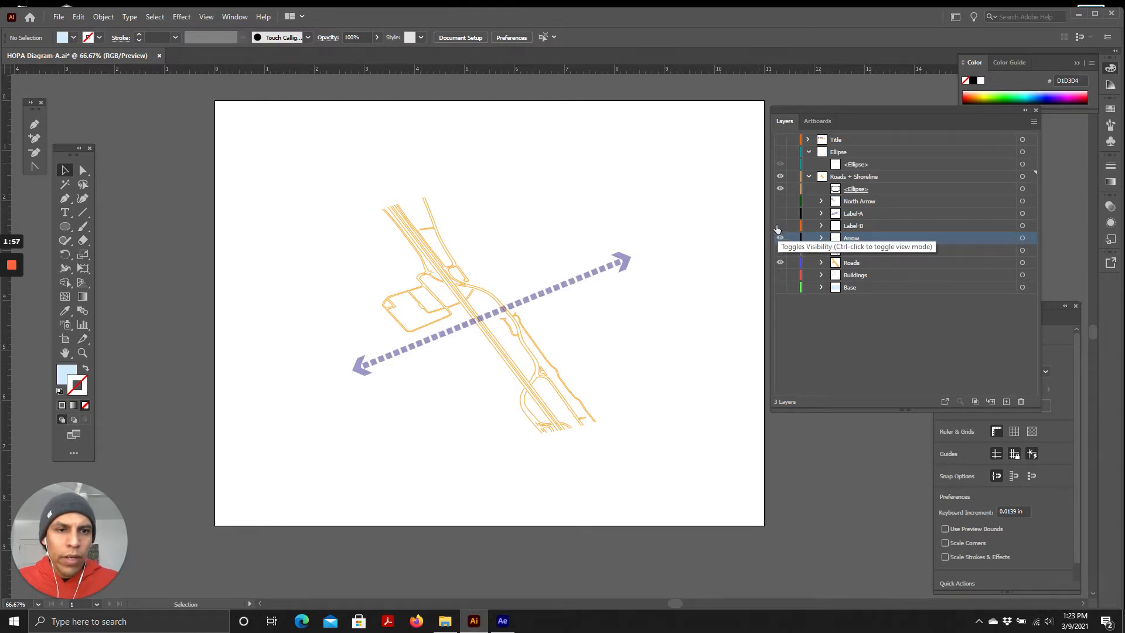
click(781, 238)
click(781, 262)
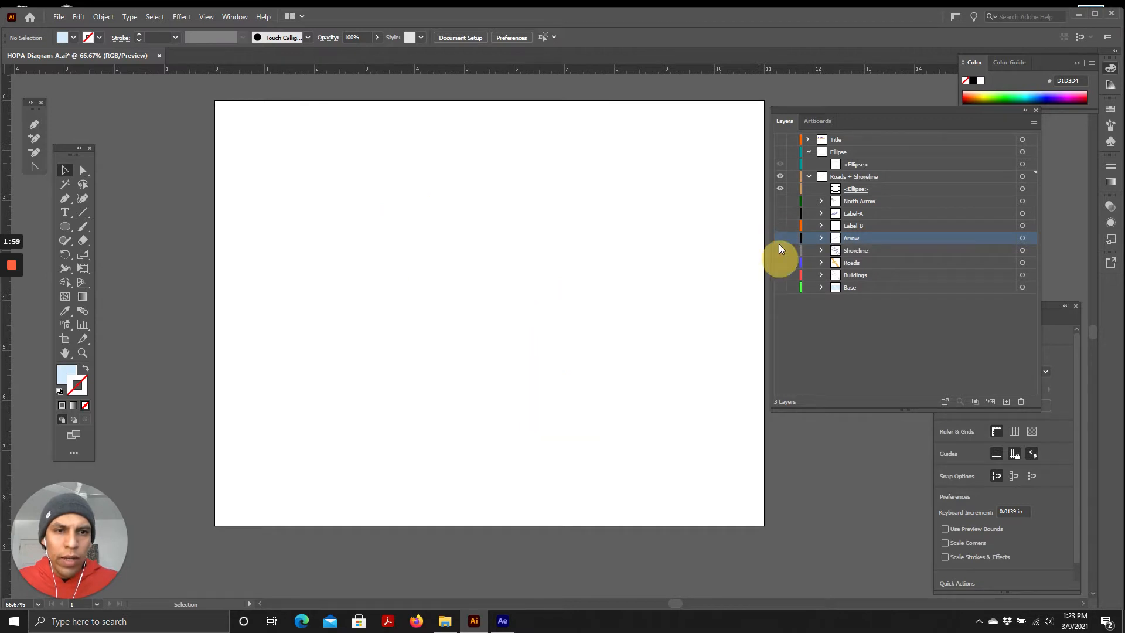
click(779, 238)
click(780, 237)
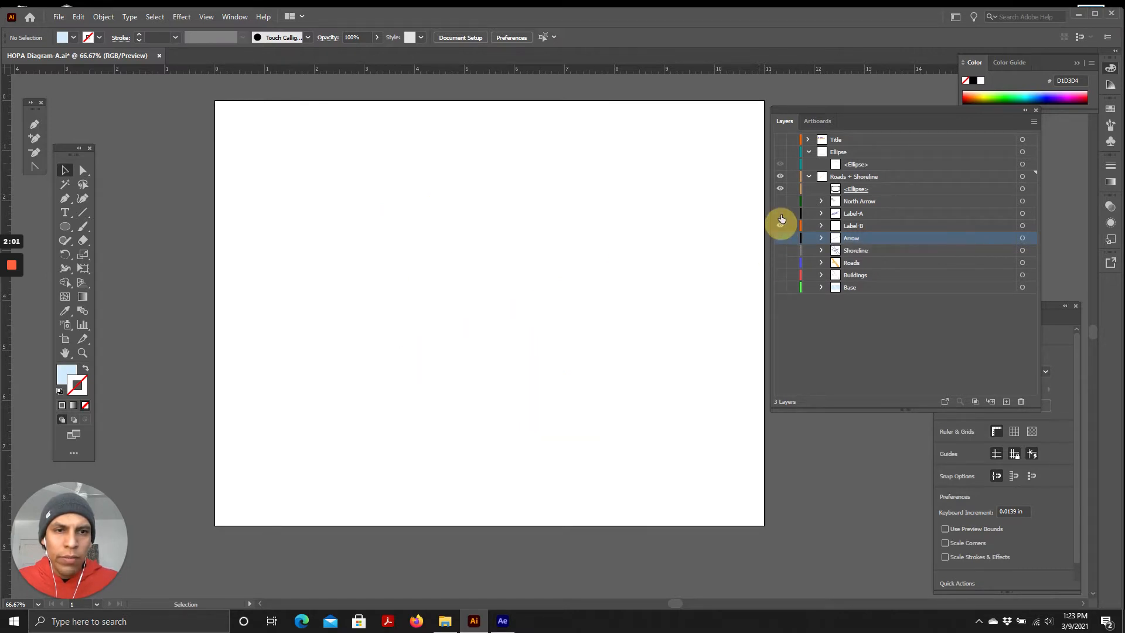
click(779, 213)
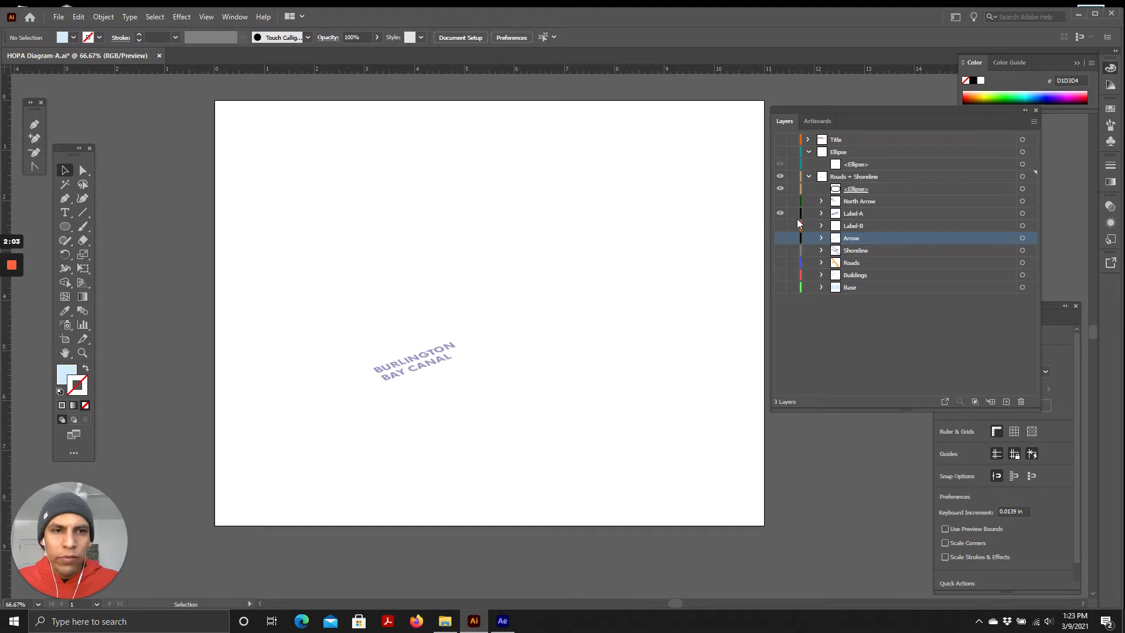
click(780, 213)
Preview the Ellipse and Title layers individually, hiding them again
click(780, 151)
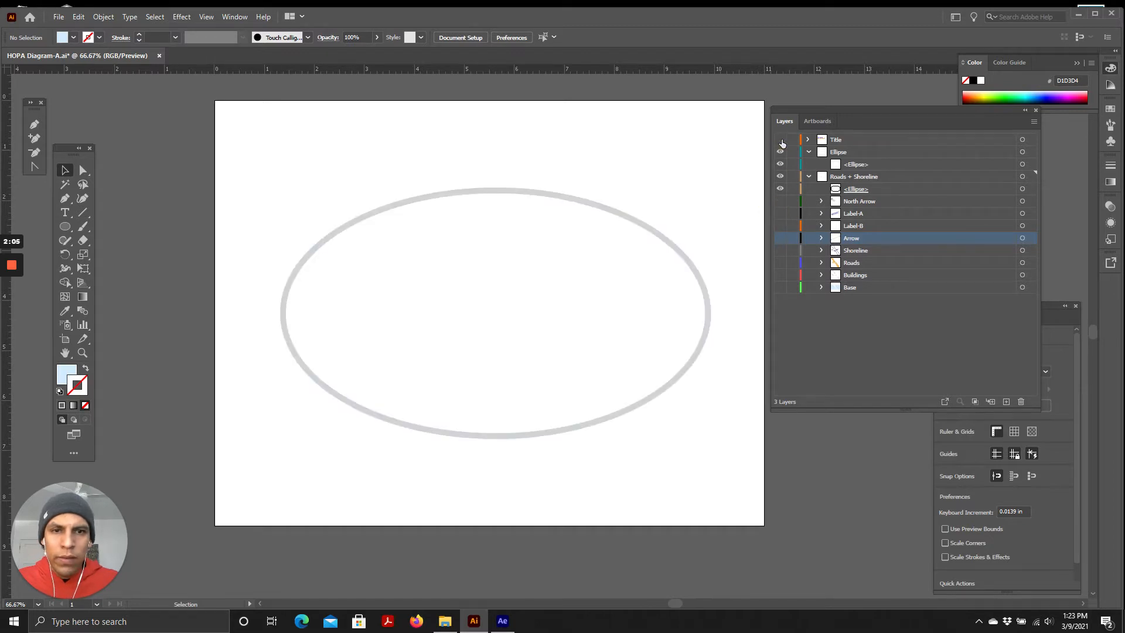
click(780, 139)
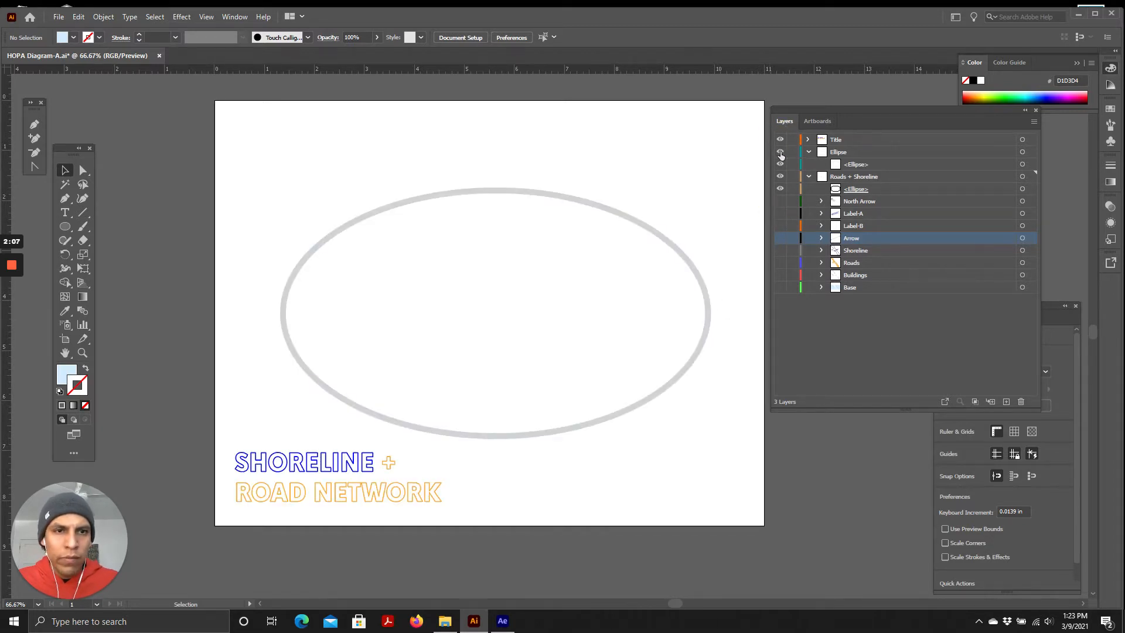
click(779, 142)
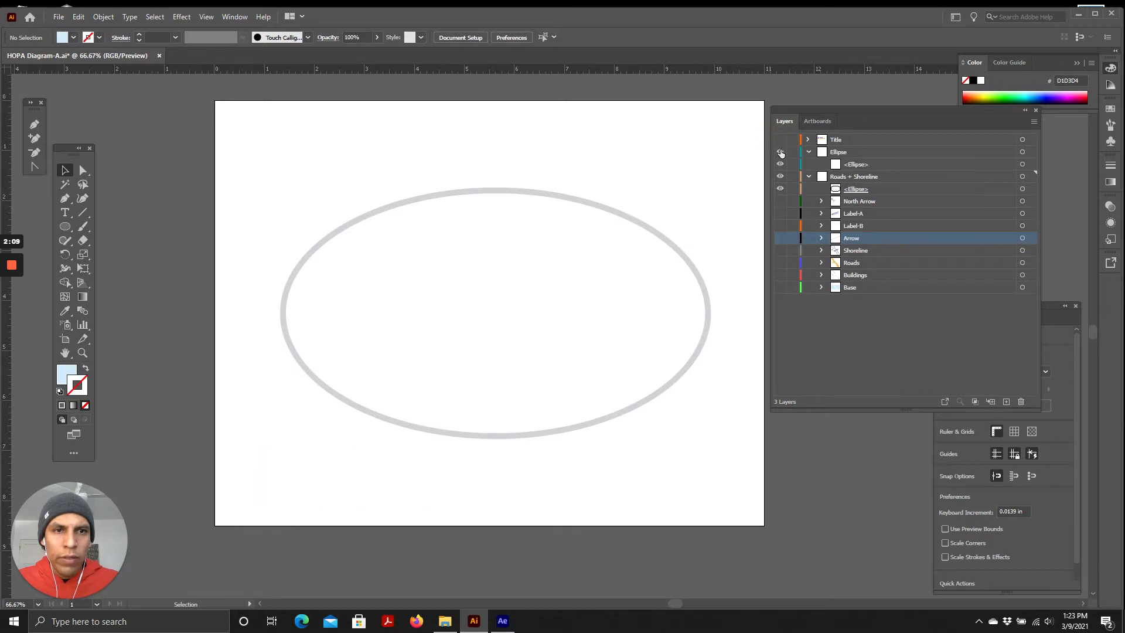
click(781, 152)
click(780, 151)
click(780, 152)
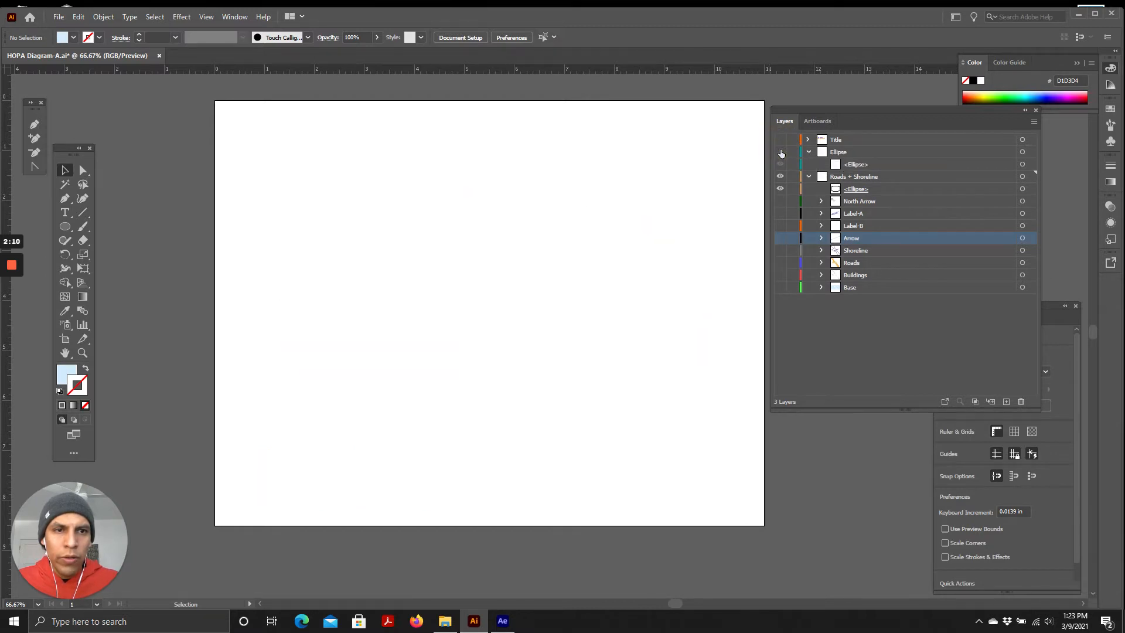
Preview the Label-B, Label-A and Shoreline sublayers in turn, leaving only Roads showing
click(781, 226)
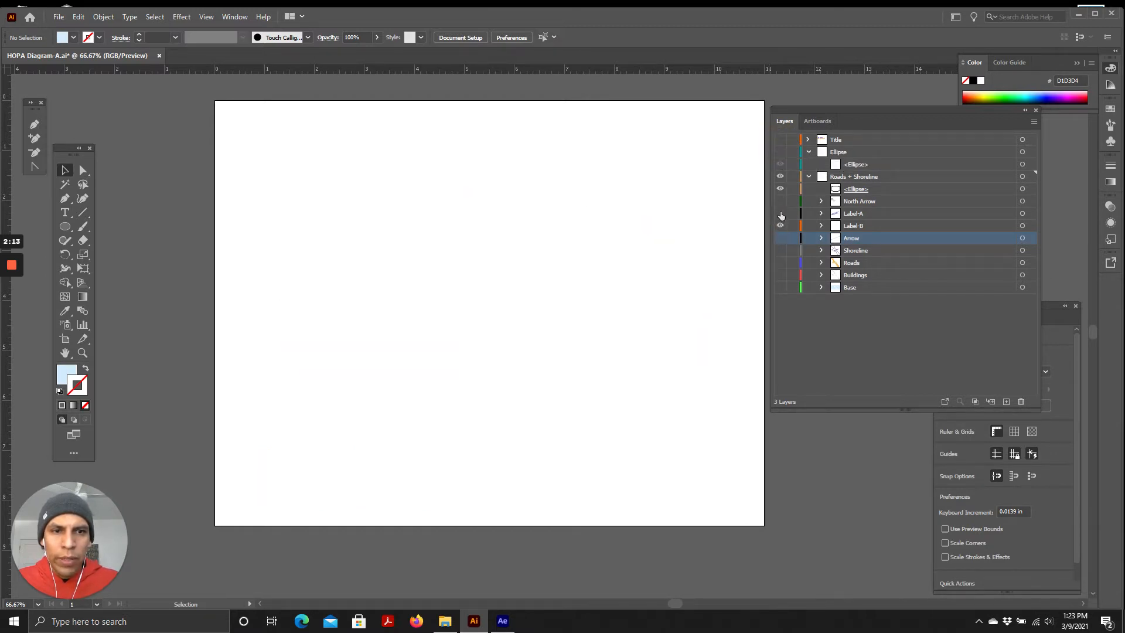
click(780, 212)
click(780, 226)
click(781, 213)
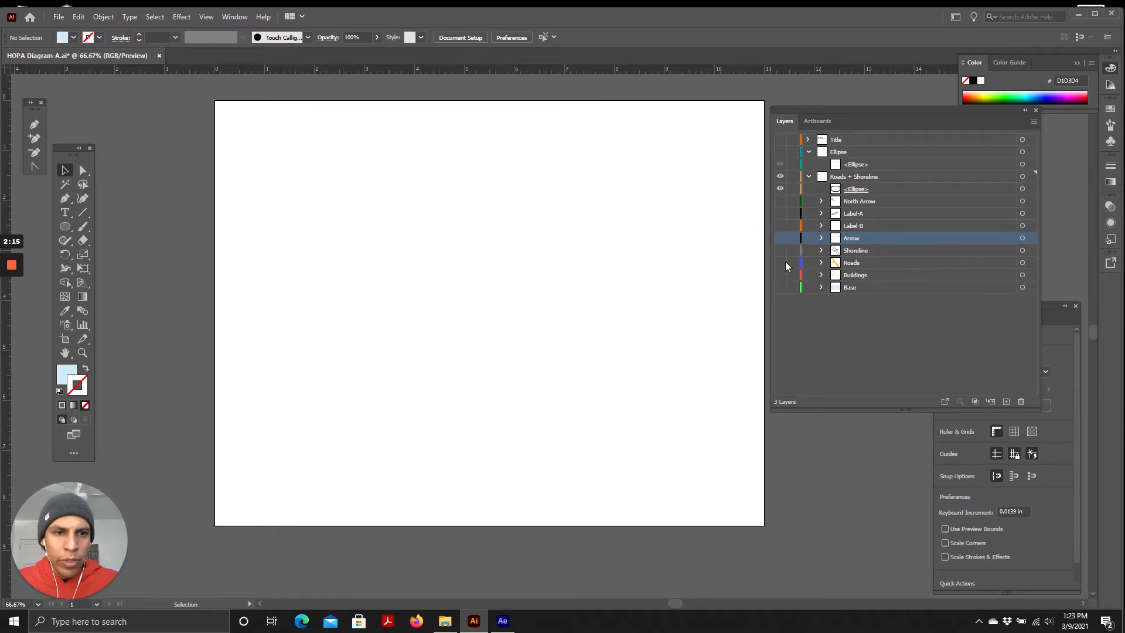
click(780, 250)
click(780, 263)
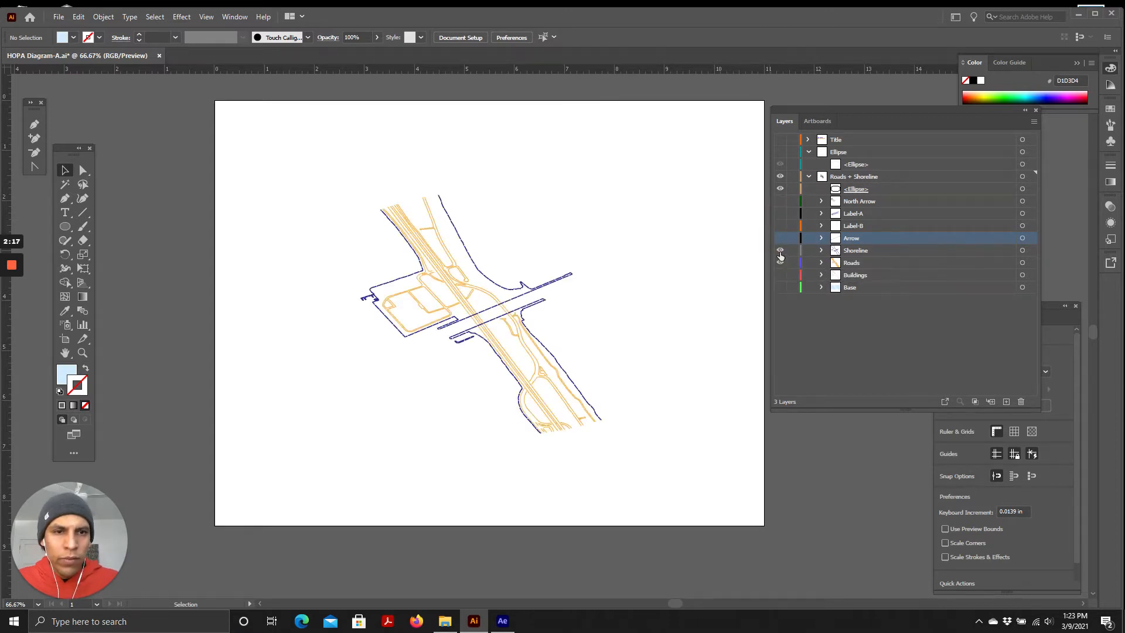
click(780, 250)
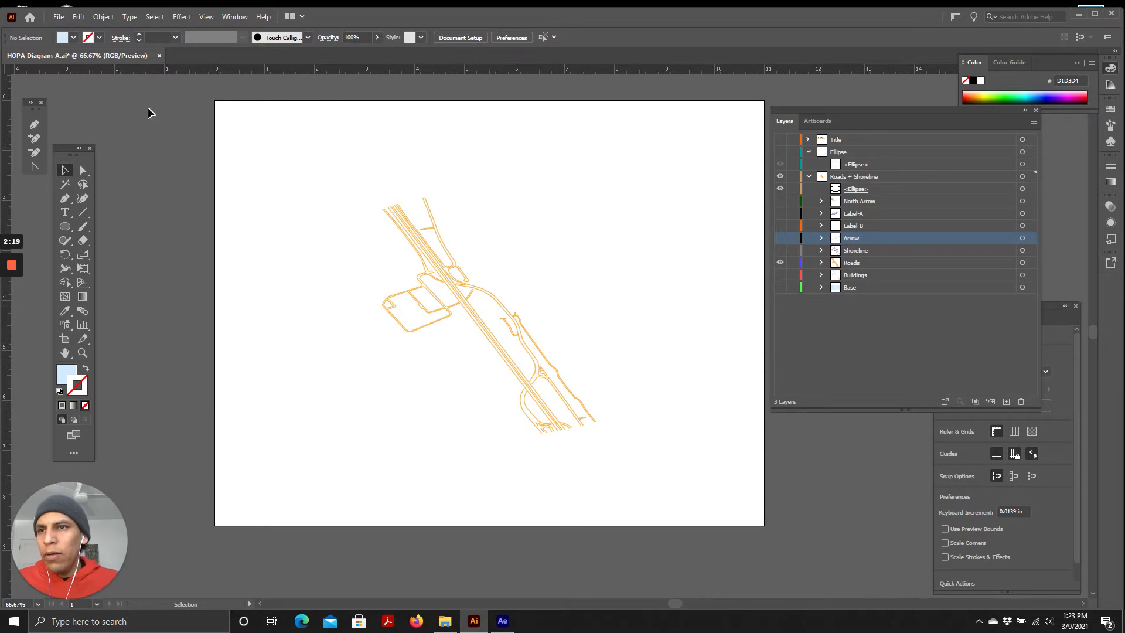
Open the Save for Web (Legacy) export dialog
click(58, 17)
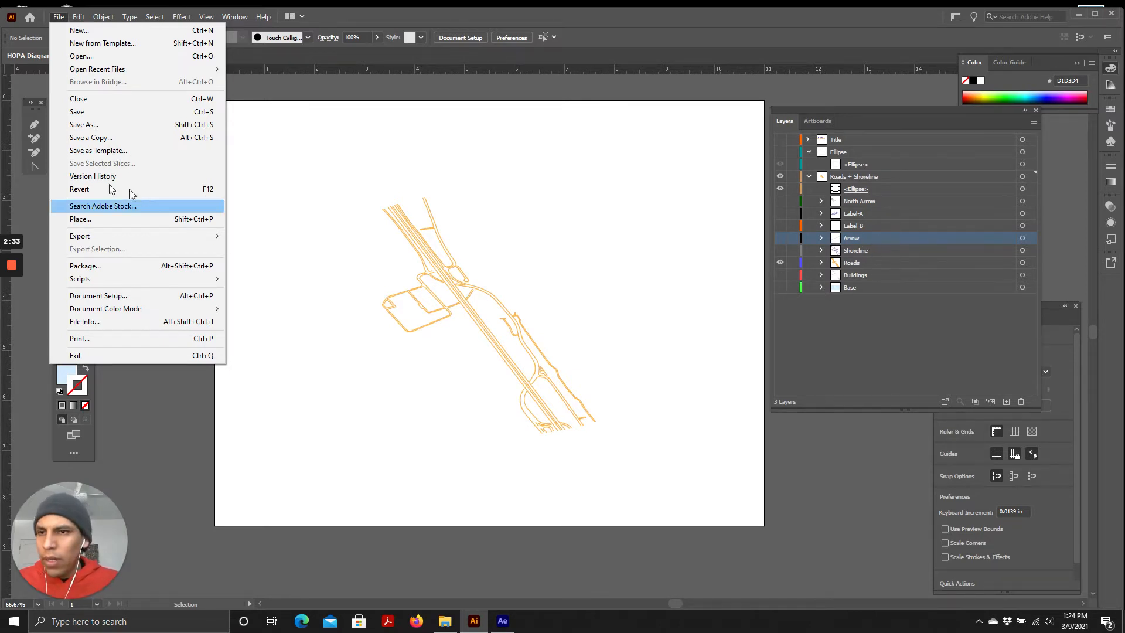
mouse_move(140, 237)
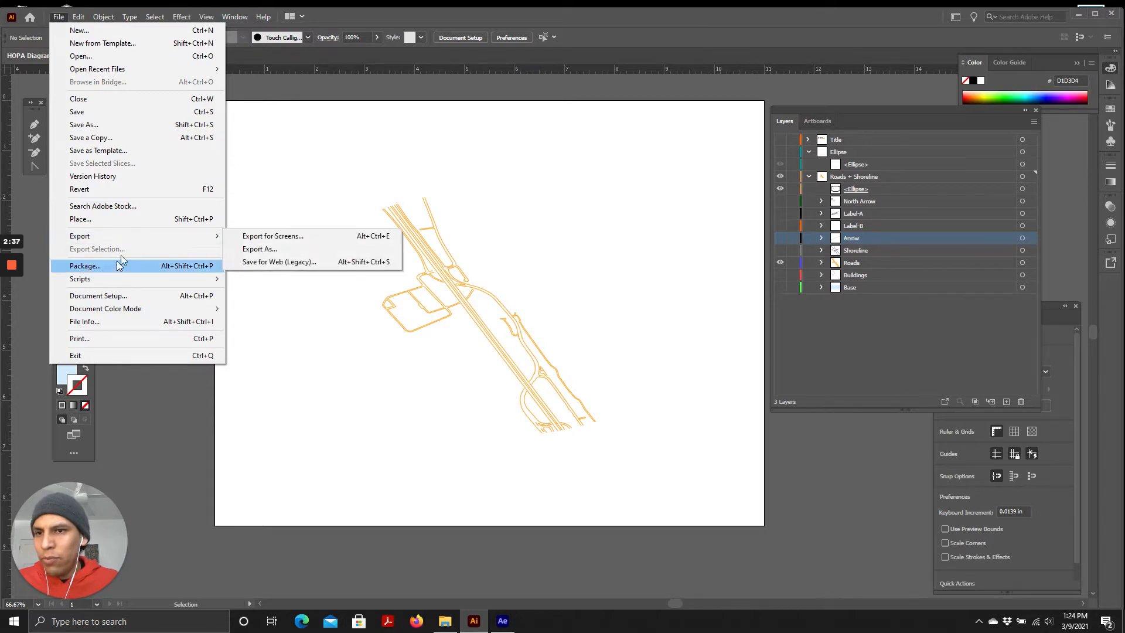
mouse_move(189, 237)
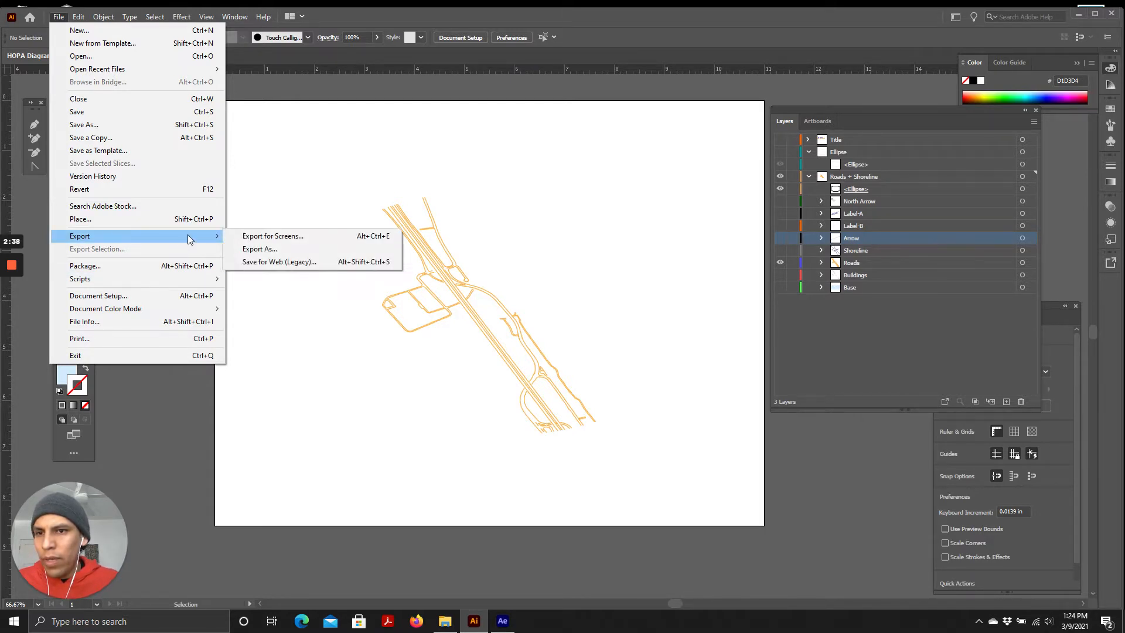
click(259, 262)
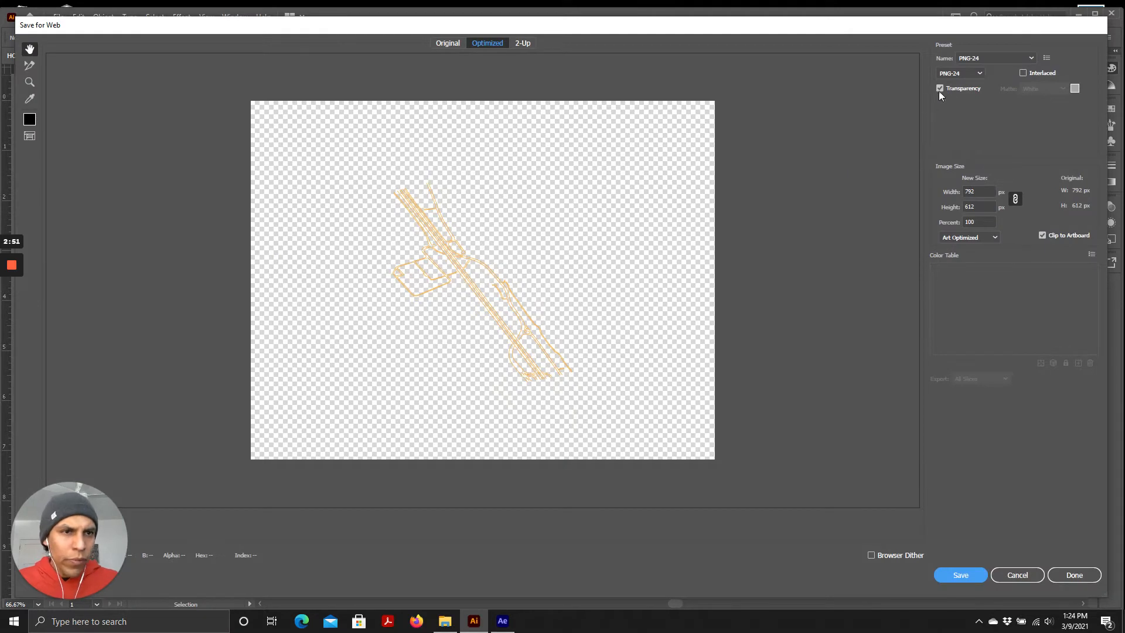
Switch the export format to PNG-8 and back to PNG-24
click(960, 74)
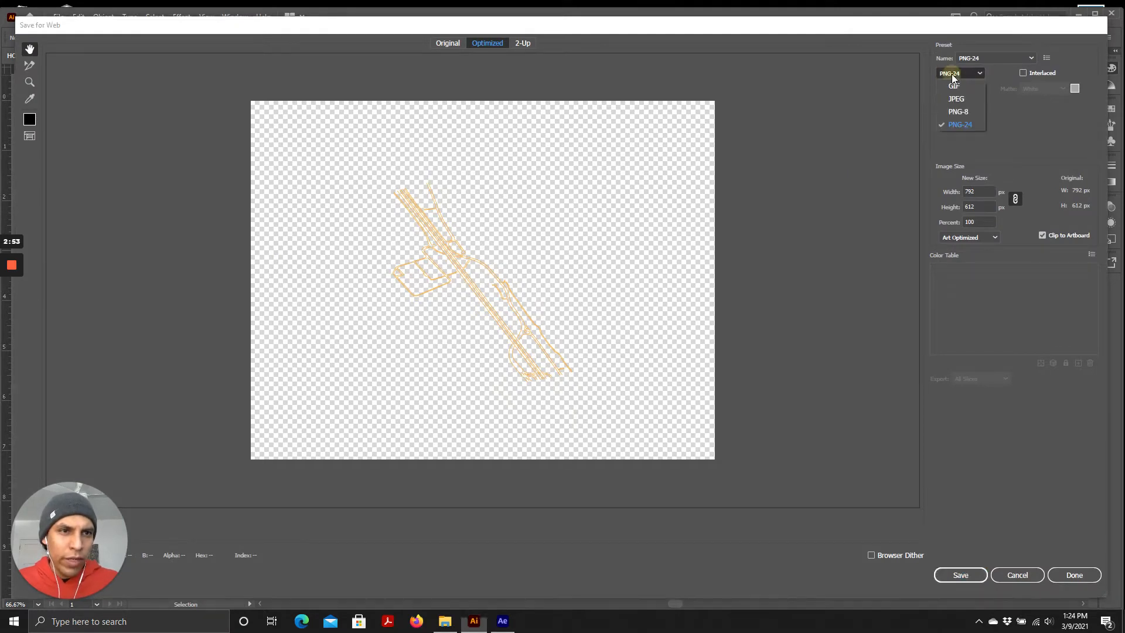
click(962, 114)
click(966, 73)
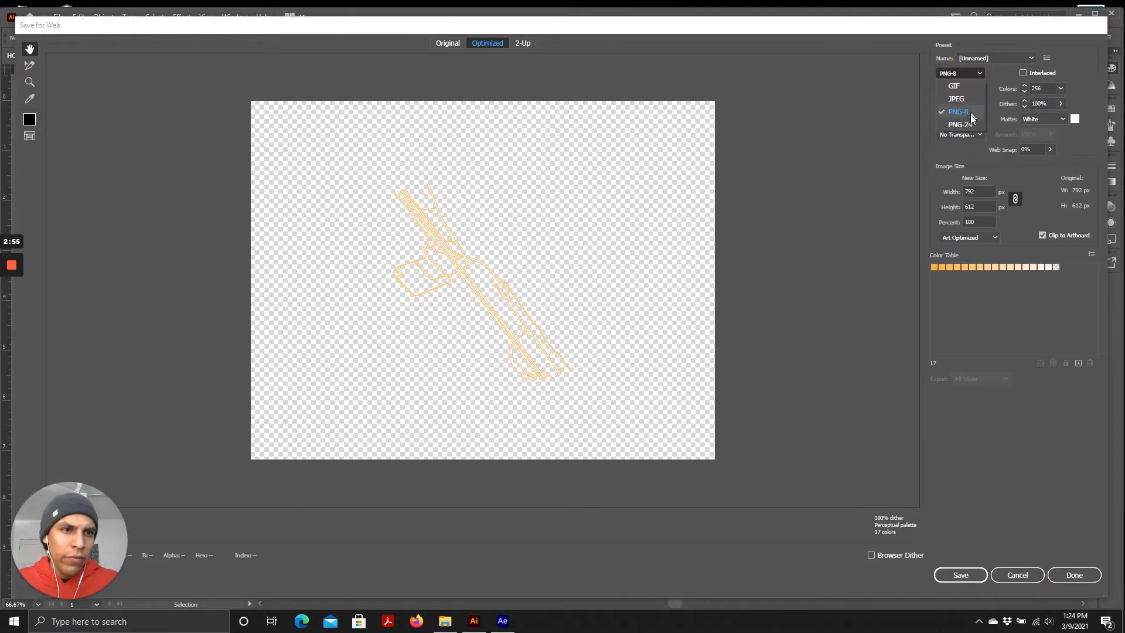
click(958, 124)
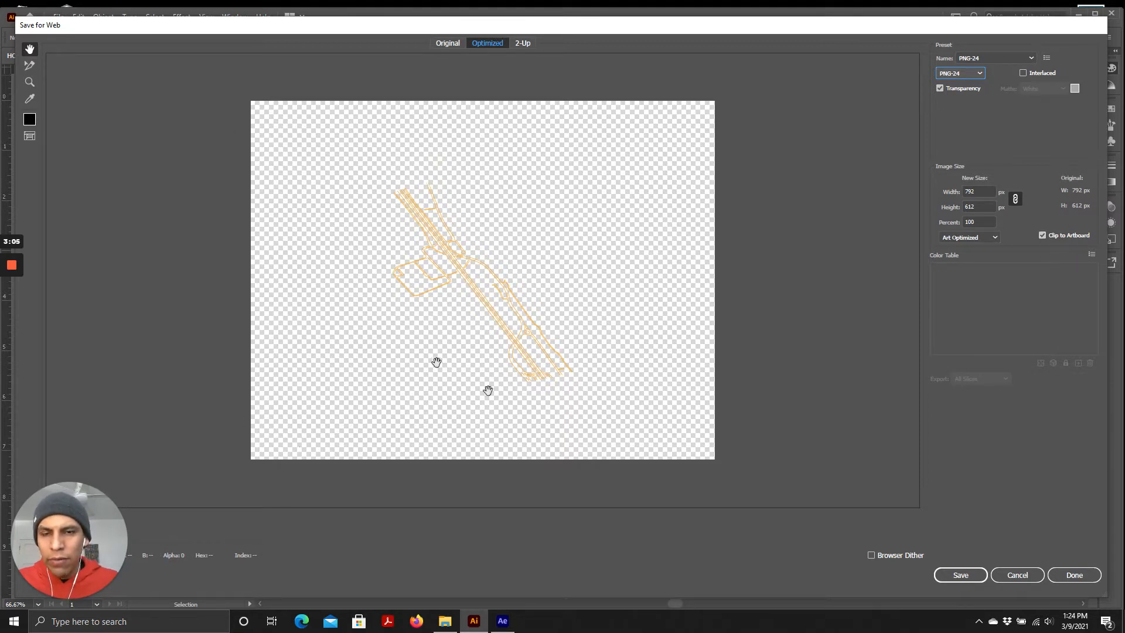
Toggle Clip to Artboard off and on, then cancel the export dialog
click(1043, 235)
click(1042, 235)
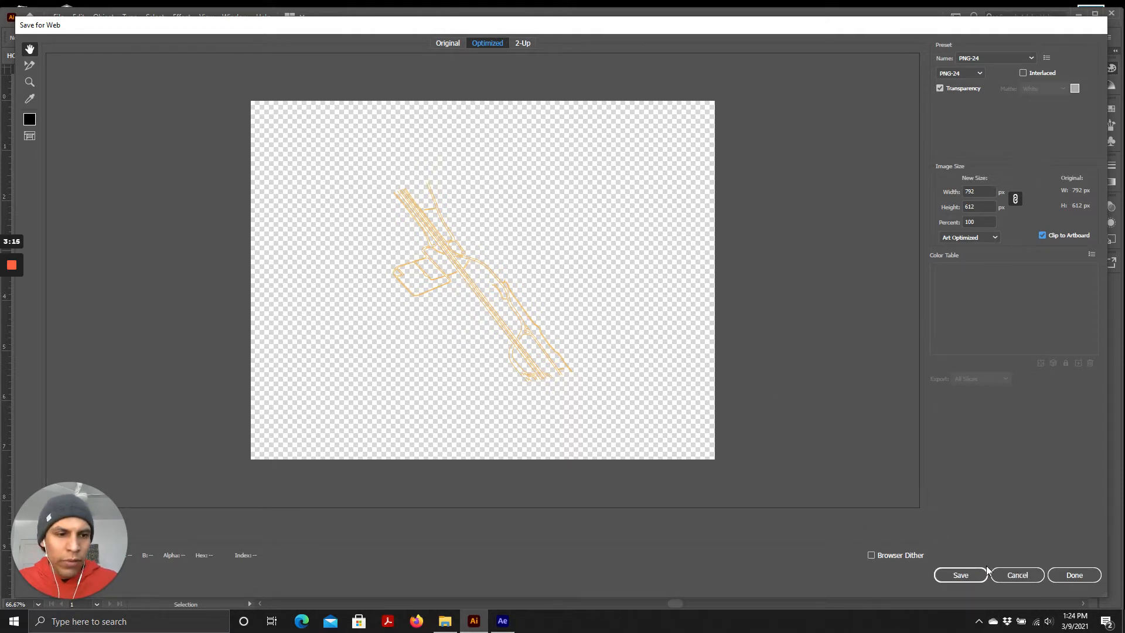
click(1023, 578)
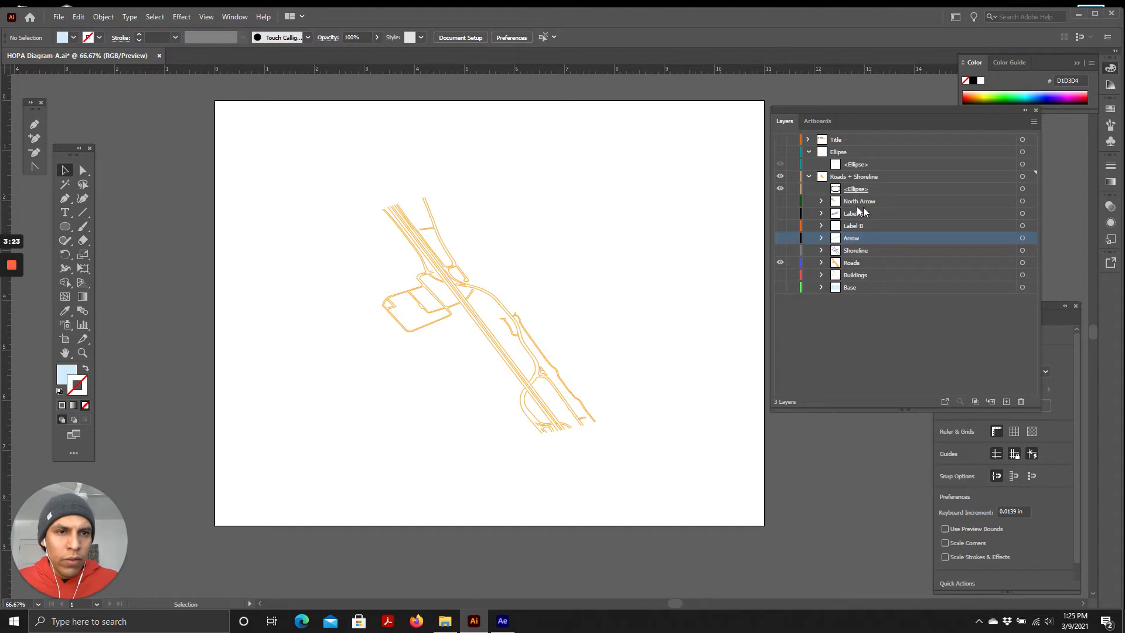
Hide the Roads layer
click(780, 263)
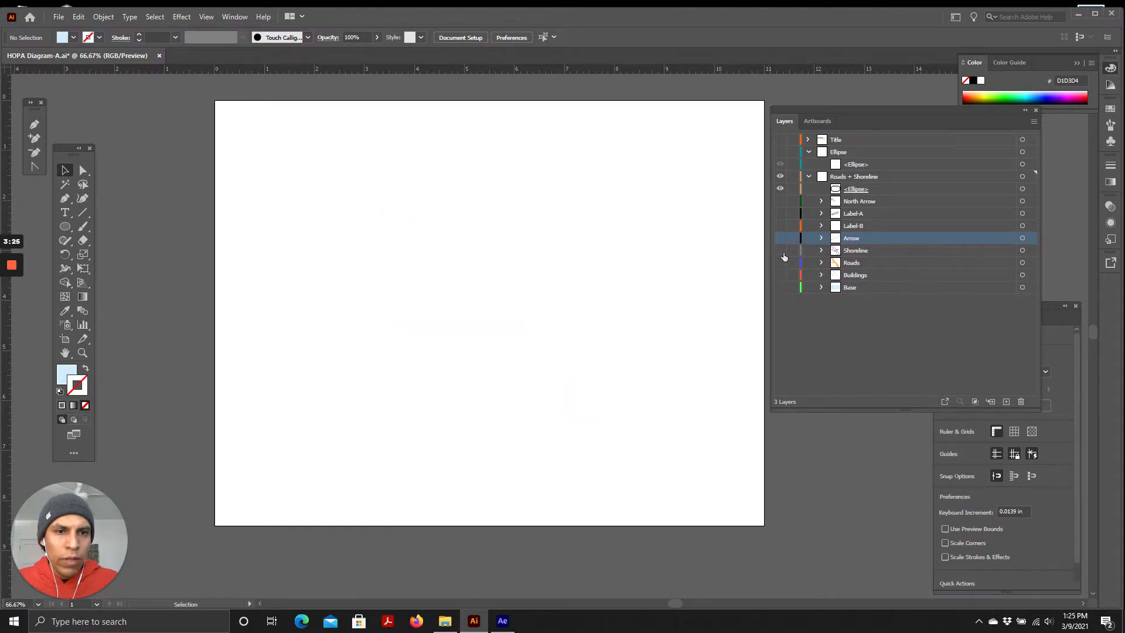
Preview the Shoreline and Arrow layers by switching their visibility on and off again
click(780, 251)
click(780, 250)
click(781, 239)
click(781, 239)
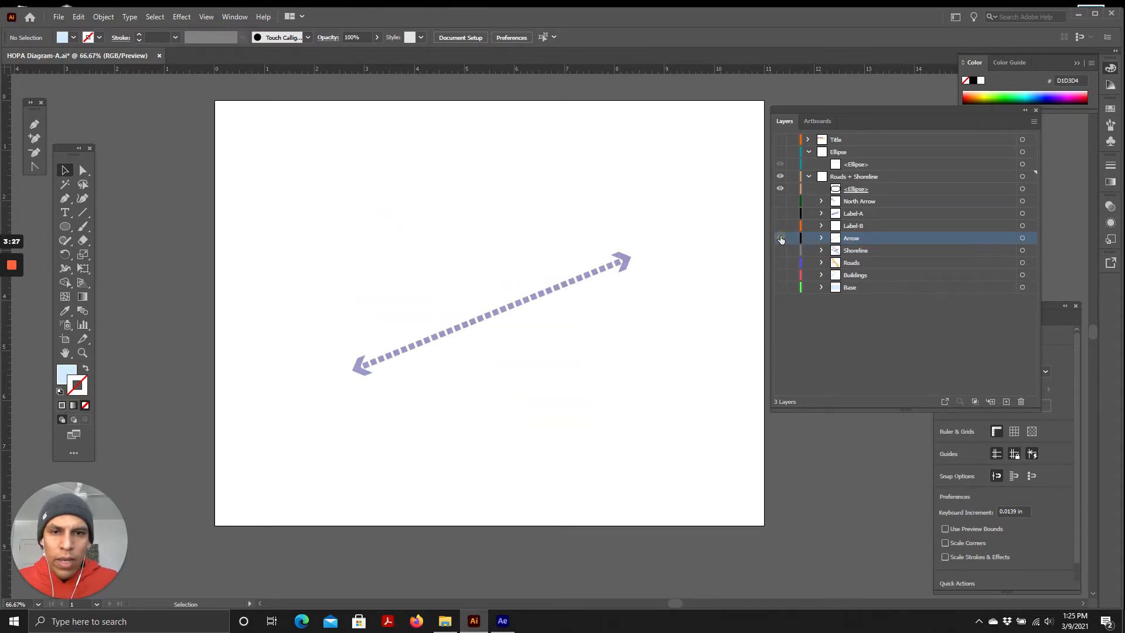
click(781, 238)
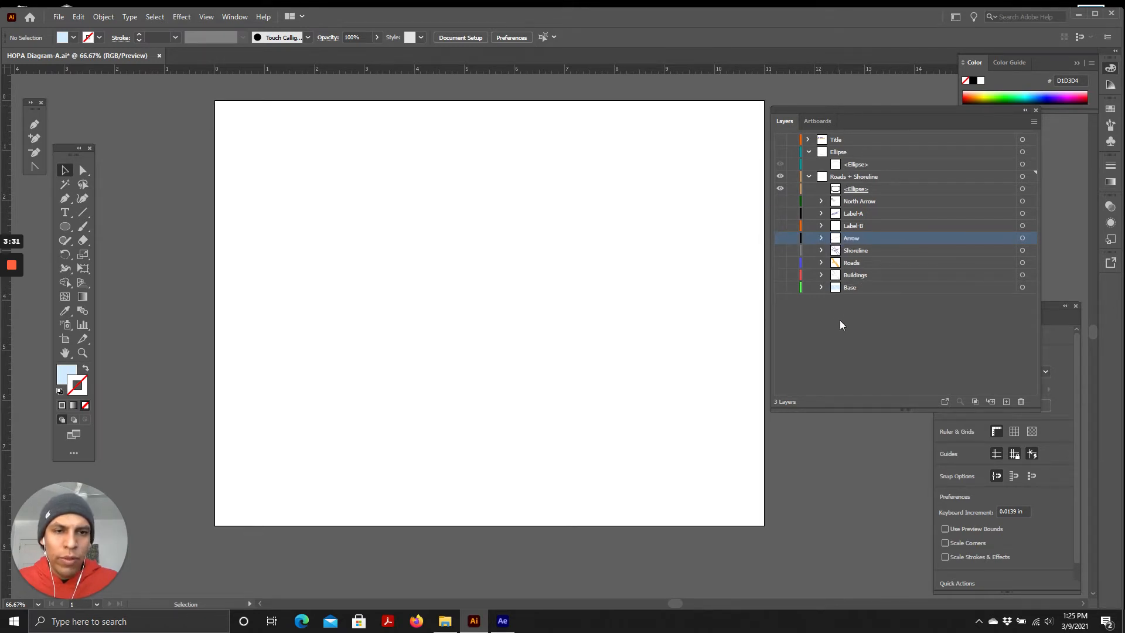
Show the Base layer and collapse the Roads + Shoreline group
click(780, 287)
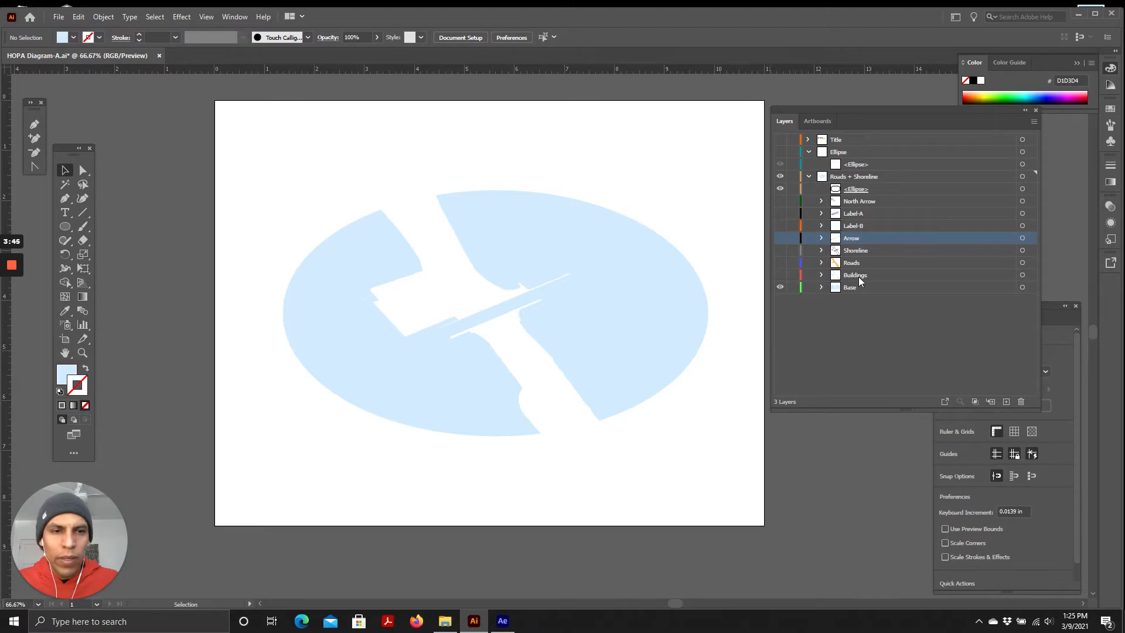
click(808, 176)
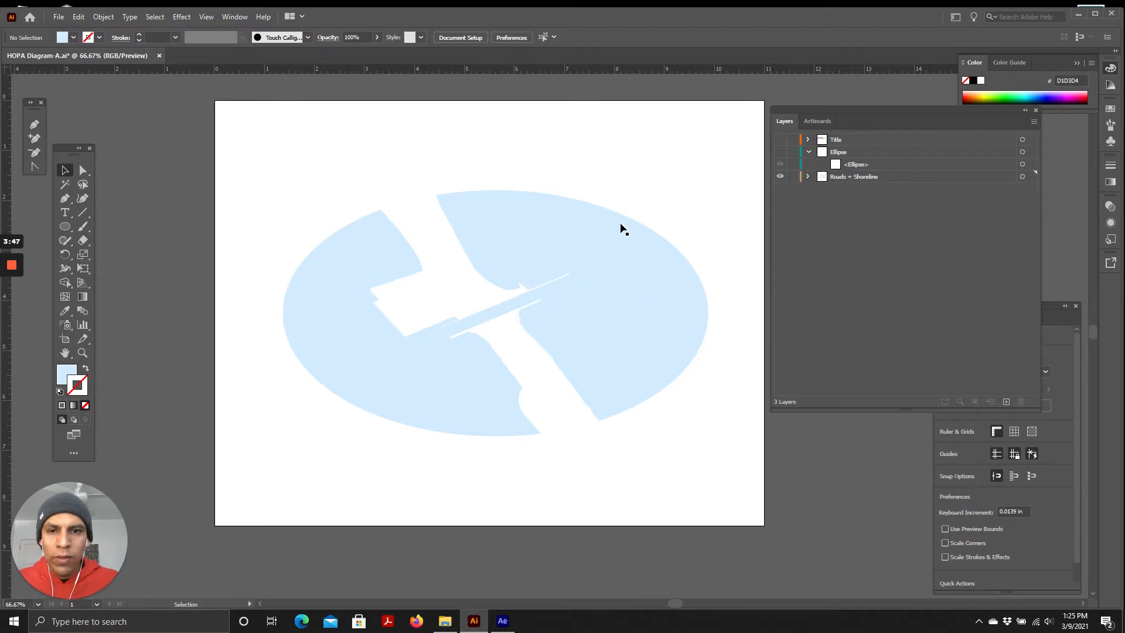
Show the Title and Ellipse layers and collapse the Ellipse group
drag(779, 139, 780, 151)
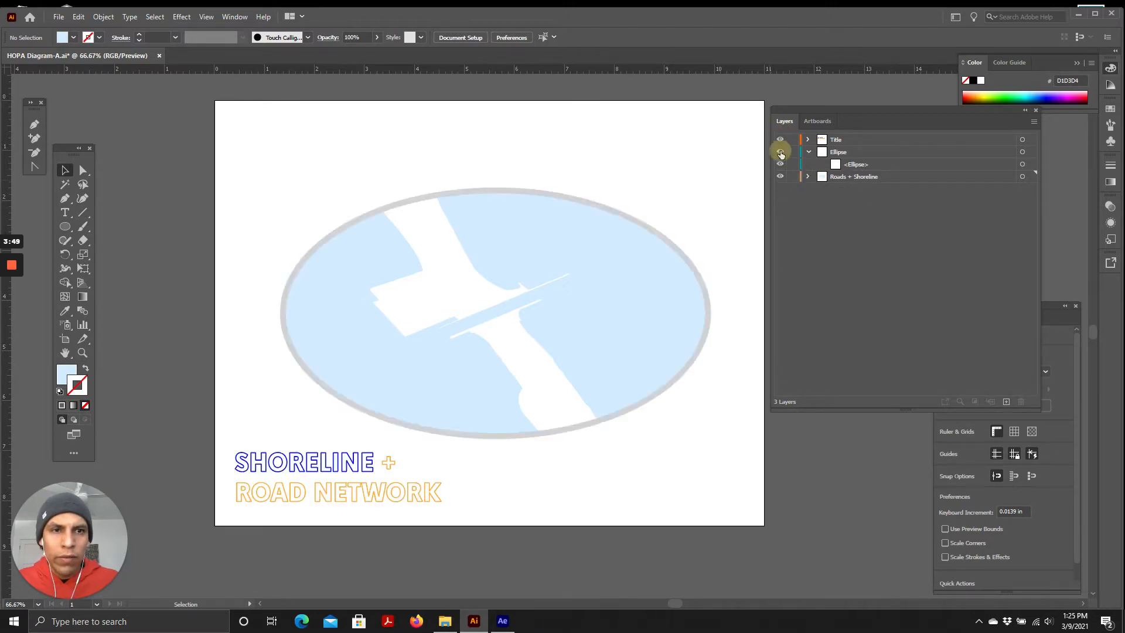
click(808, 152)
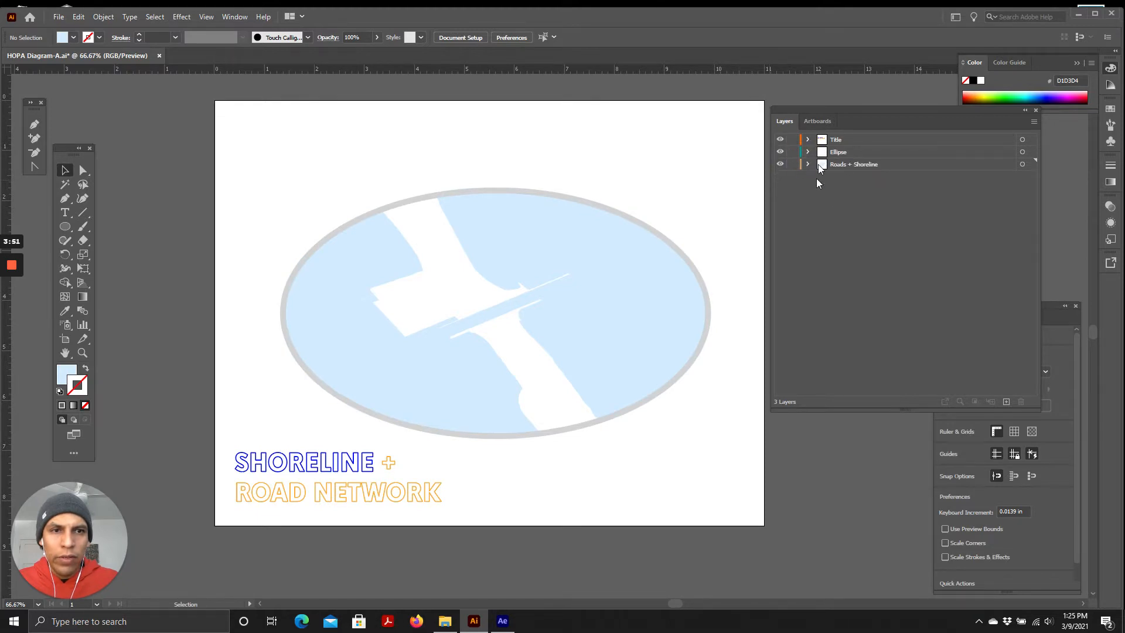
click(820, 164)
click(839, 152)
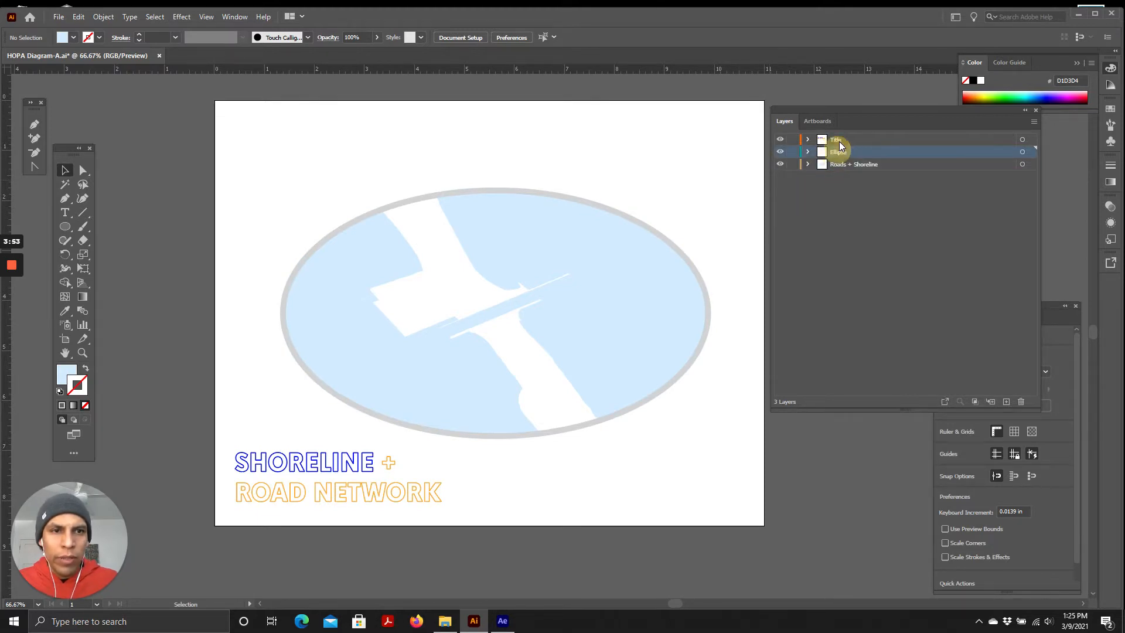
click(836, 139)
click(851, 272)
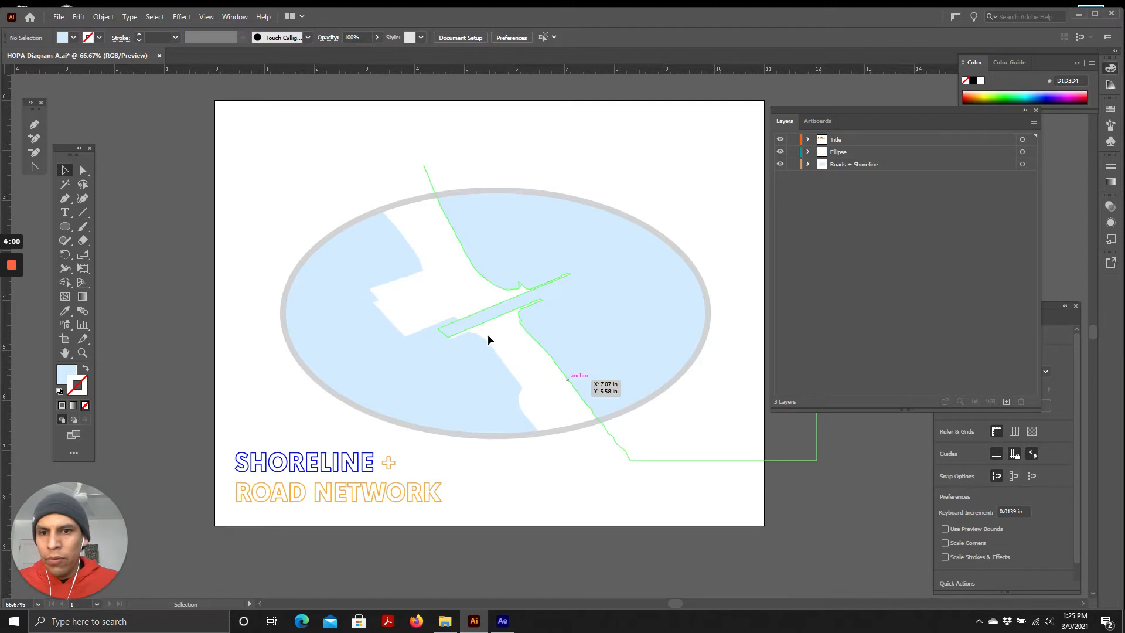
Run the MultiExporter script, set Export what to Layers (on currently selected artboard), and close its dialog
click(59, 16)
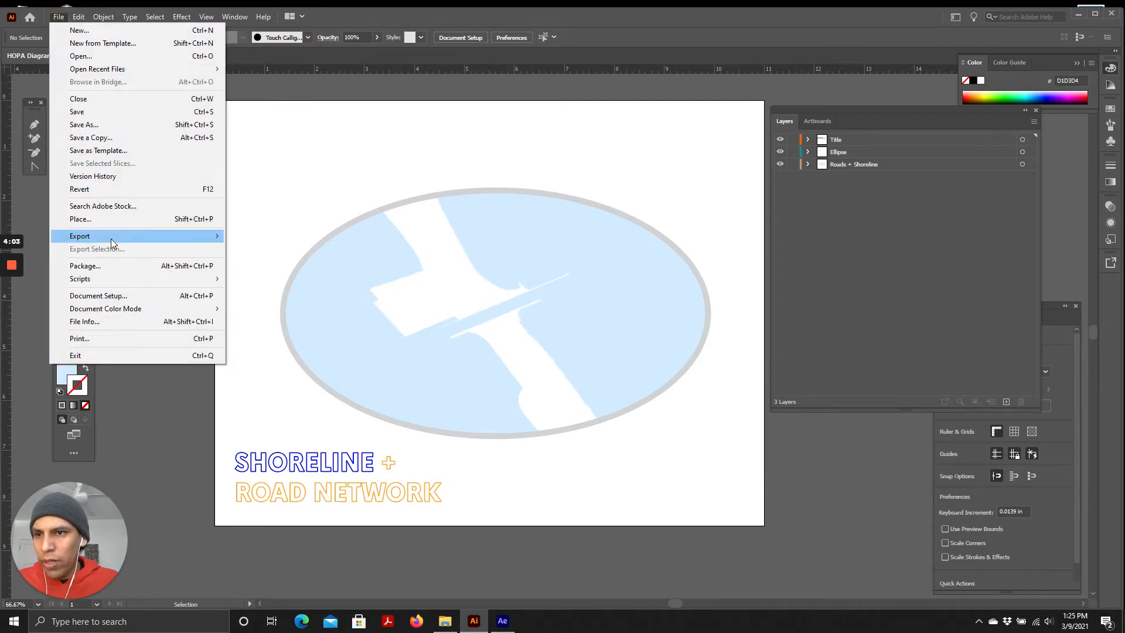
mouse_move(108, 237)
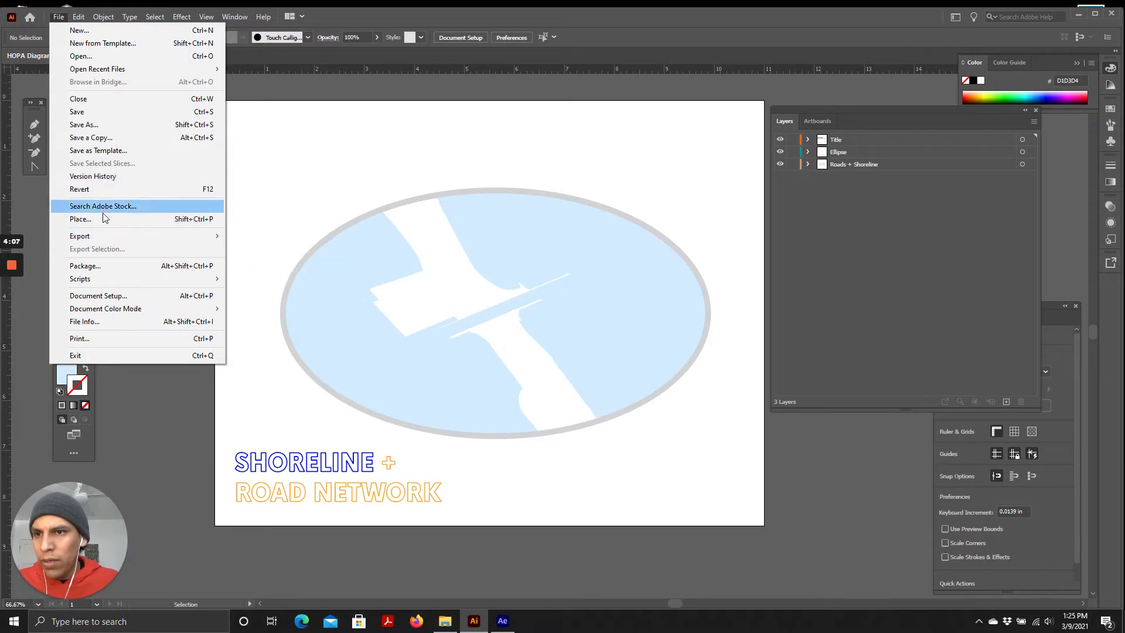
mouse_move(112, 280)
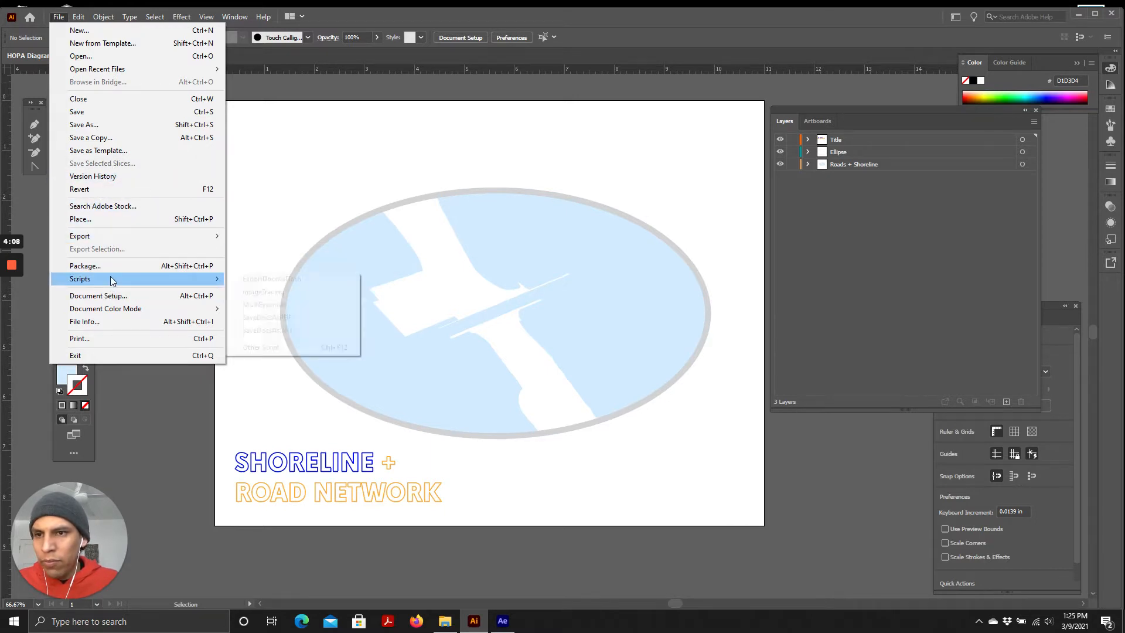
click(277, 310)
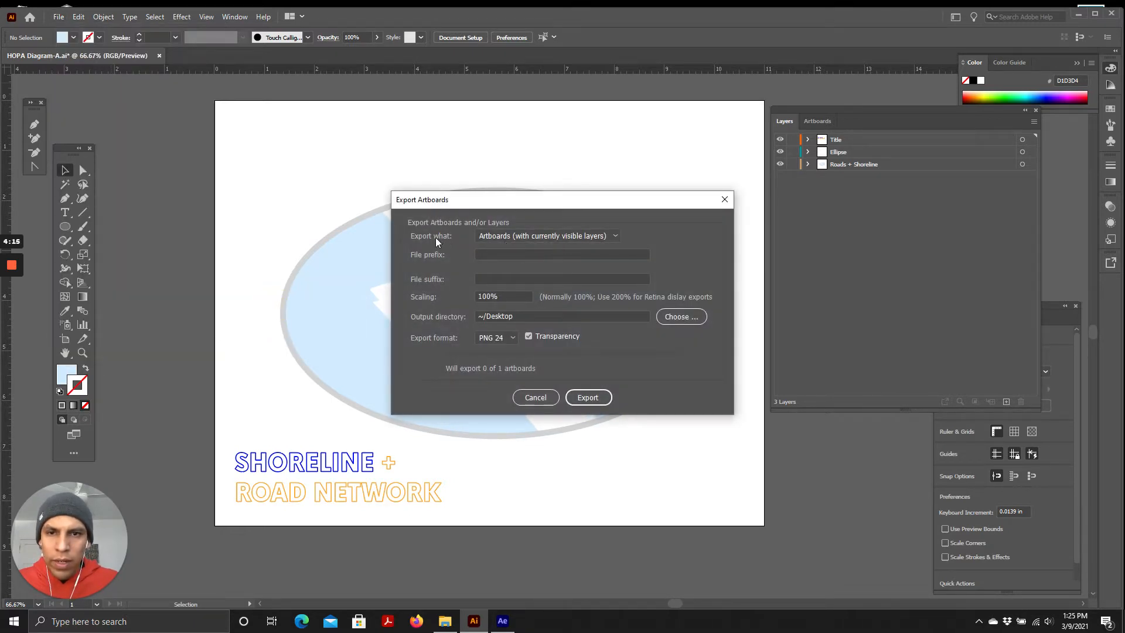
click(502, 235)
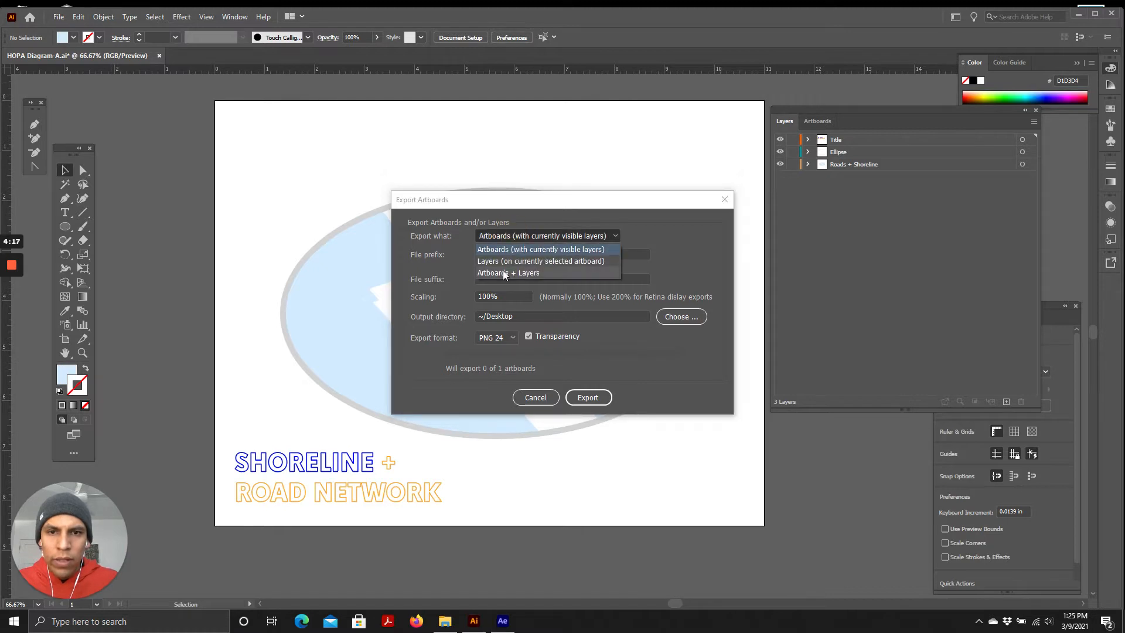
click(510, 261)
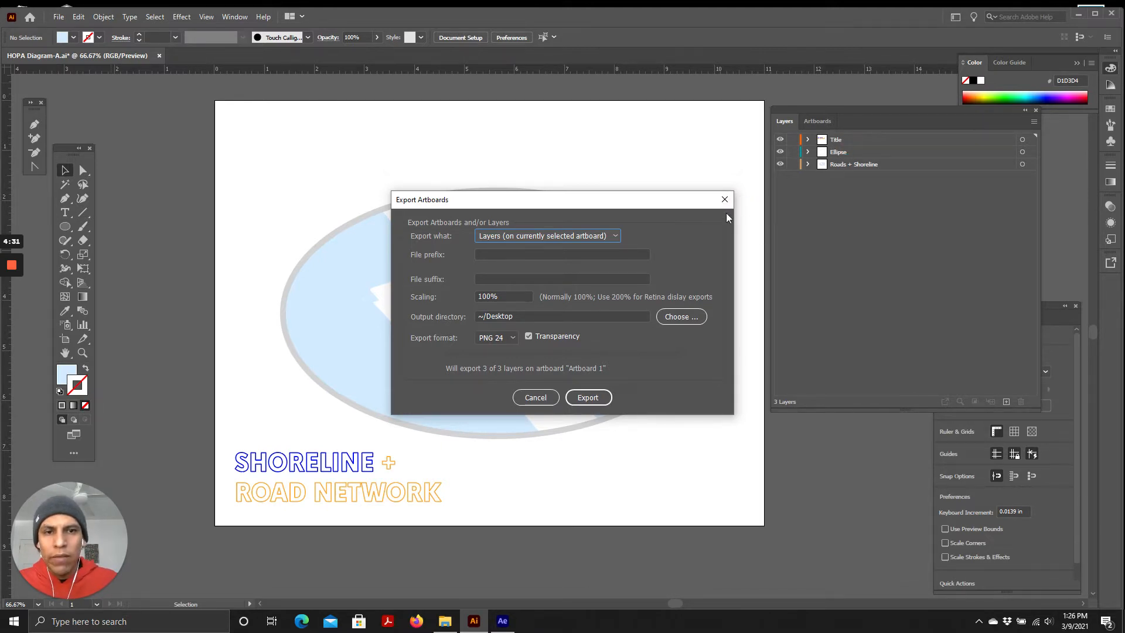
drag(443, 193, 372, 165)
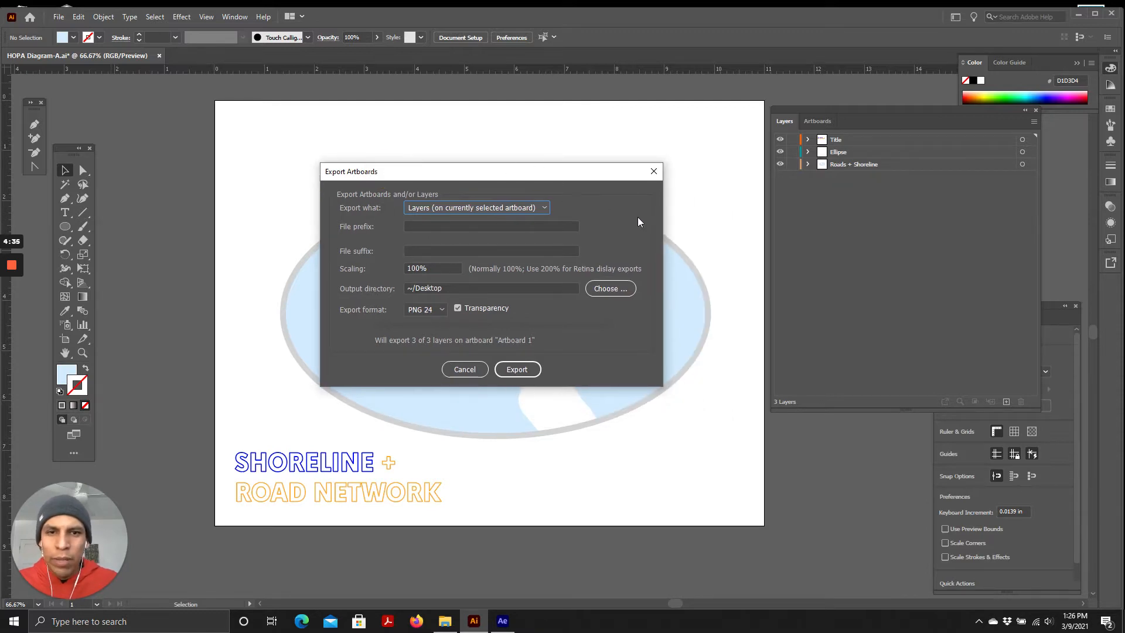
click(652, 172)
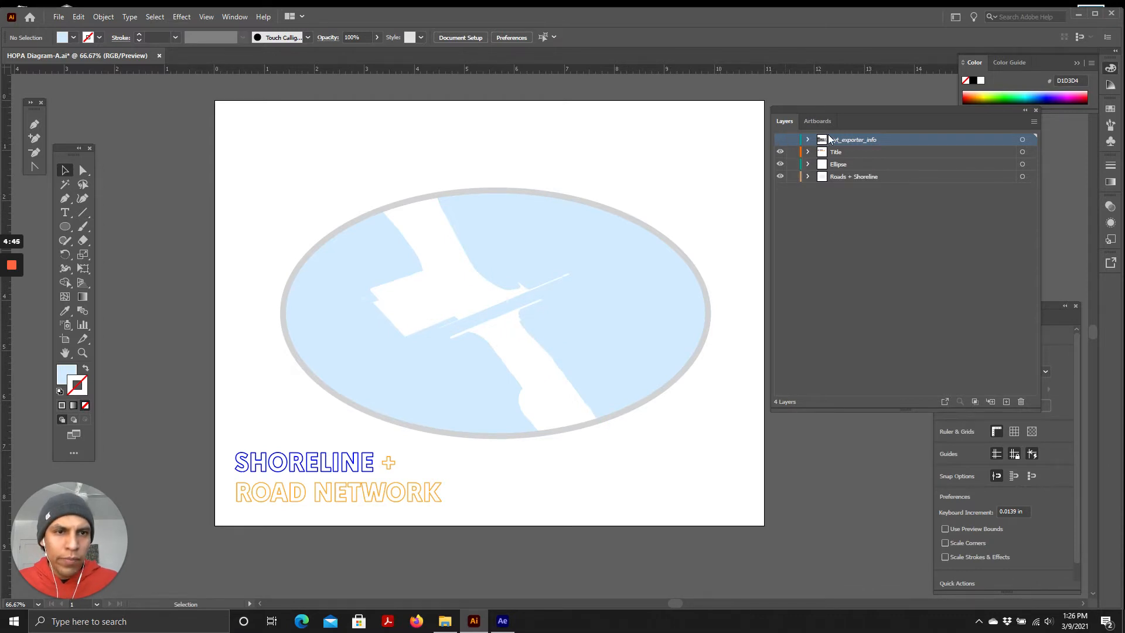
Delete the nyt_exporter_info layer, confirming the deletion of its artwork
click(844, 140)
click(1021, 402)
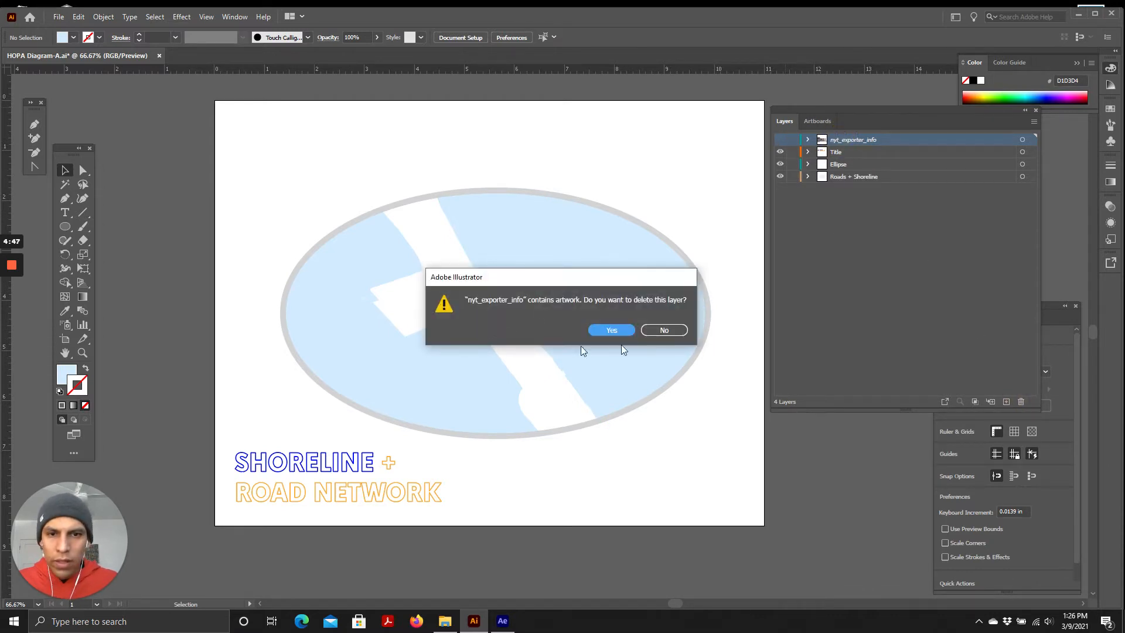
click(612, 329)
Expand Roads + Shoreline and make all of its sublayers visible again
click(807, 165)
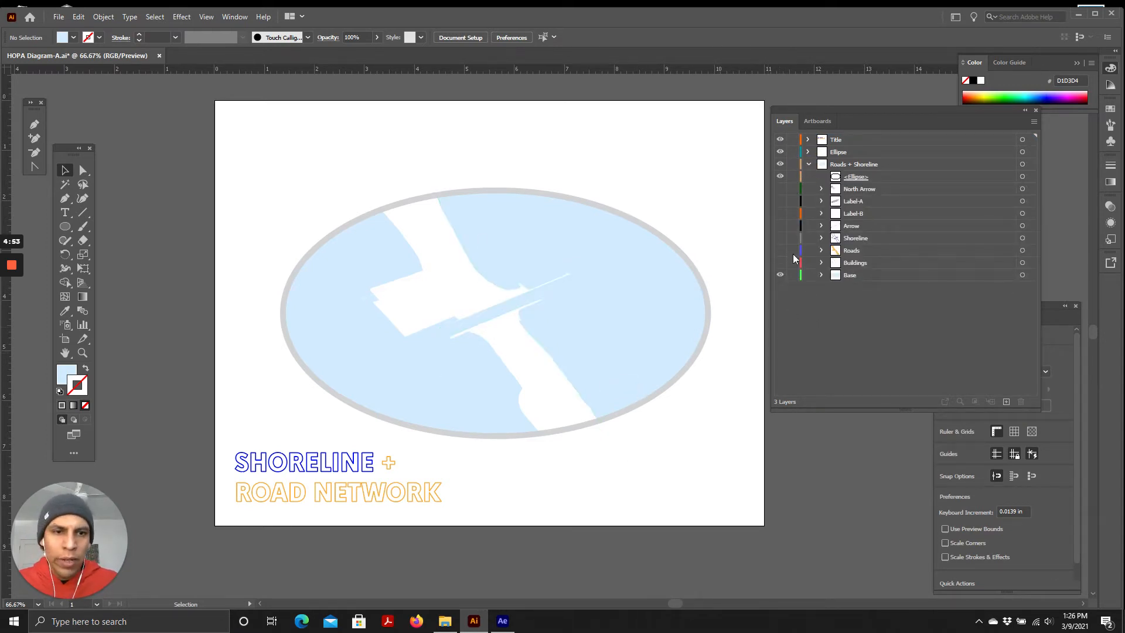
drag(783, 267, 778, 205)
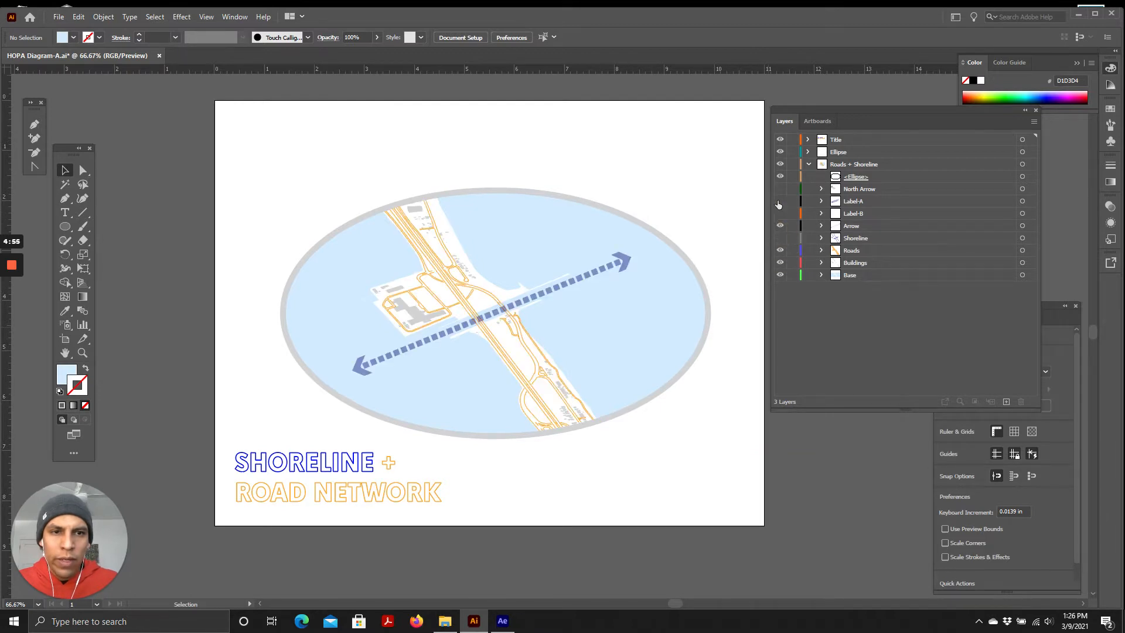
click(780, 237)
click(780, 214)
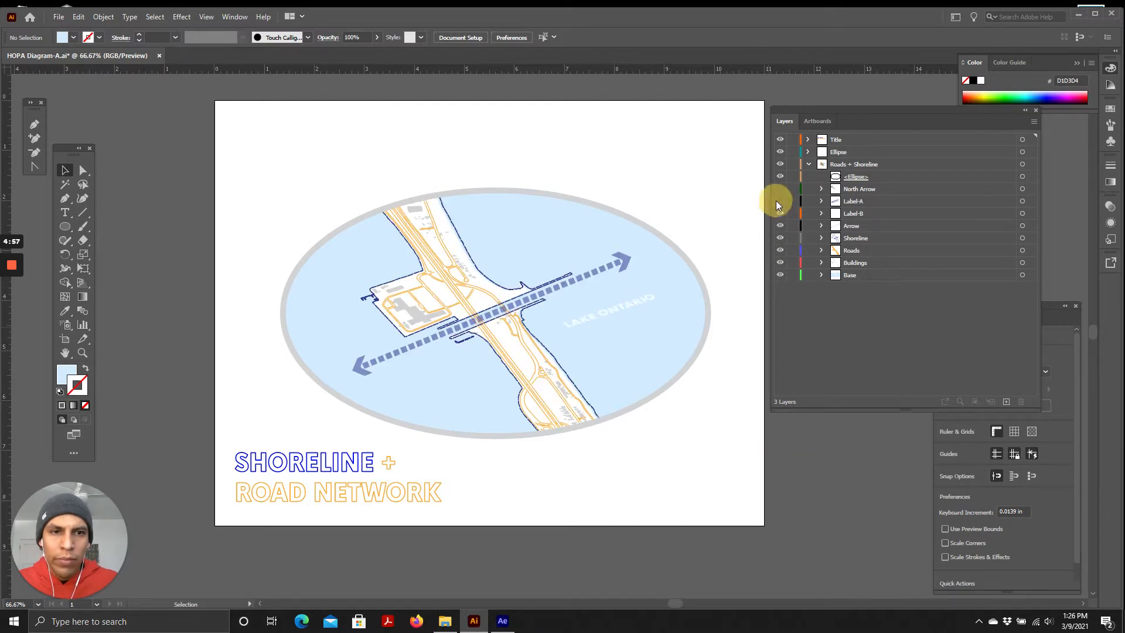
click(780, 188)
click(780, 201)
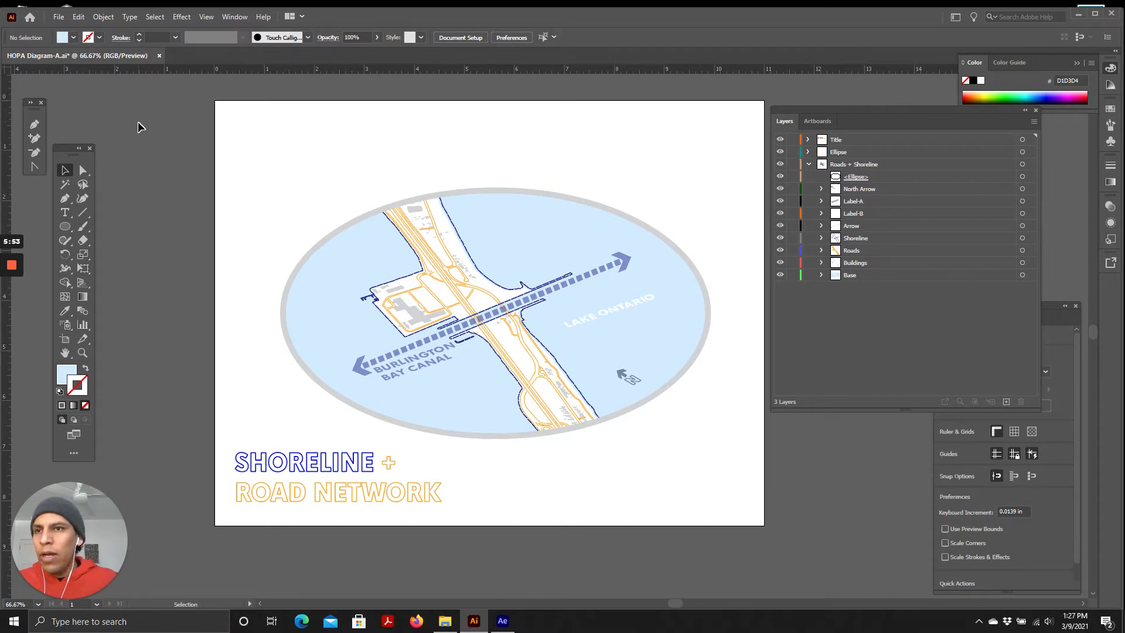
Switch to After Effects and start a new composition named Diagram Animation
click(1079, 14)
click(502, 620)
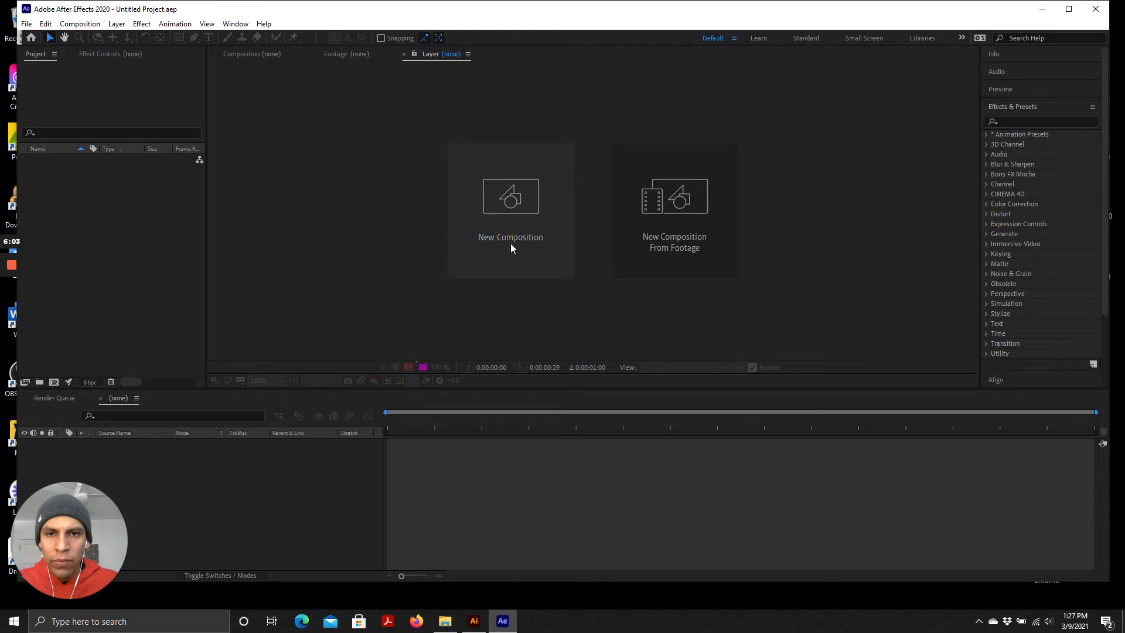
click(512, 211)
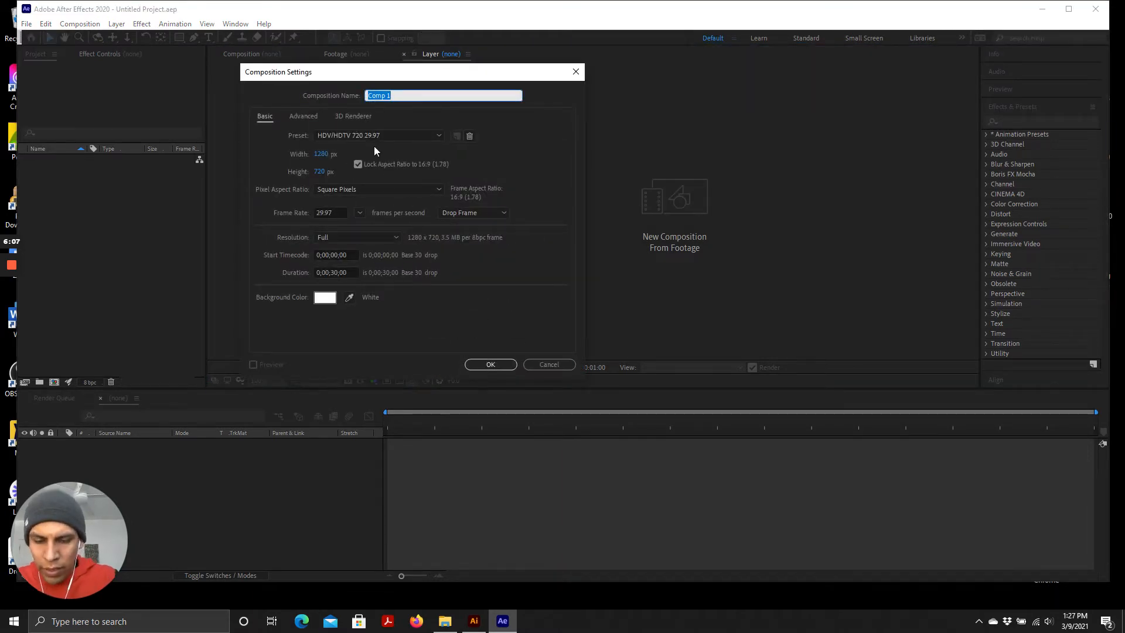
text(Diagram Animation)
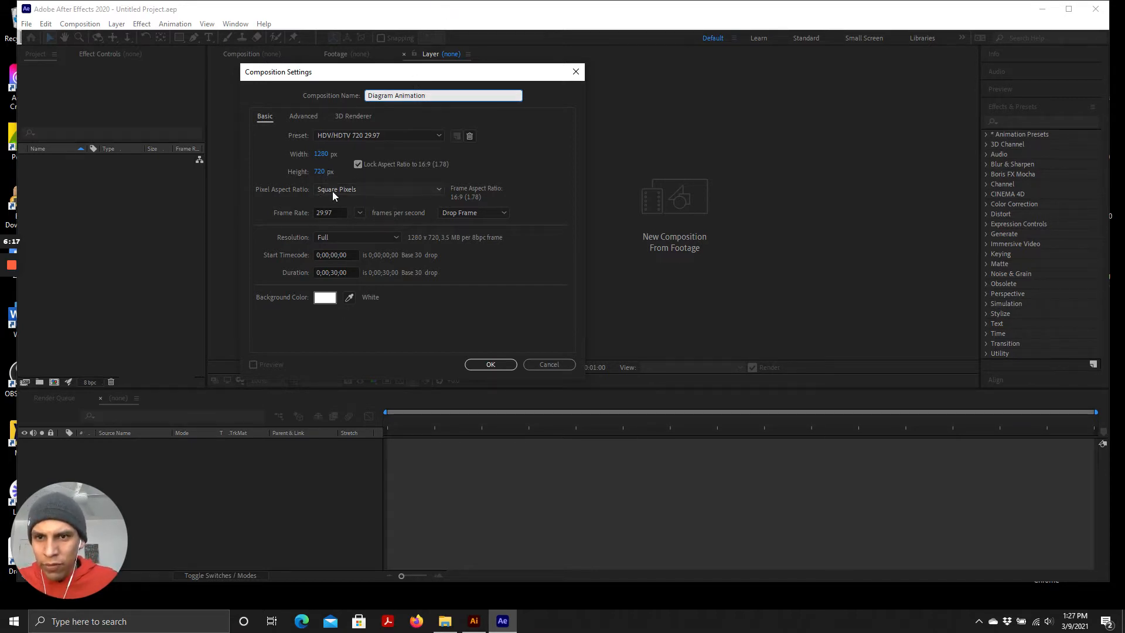
drag(329, 82, 293, 77)
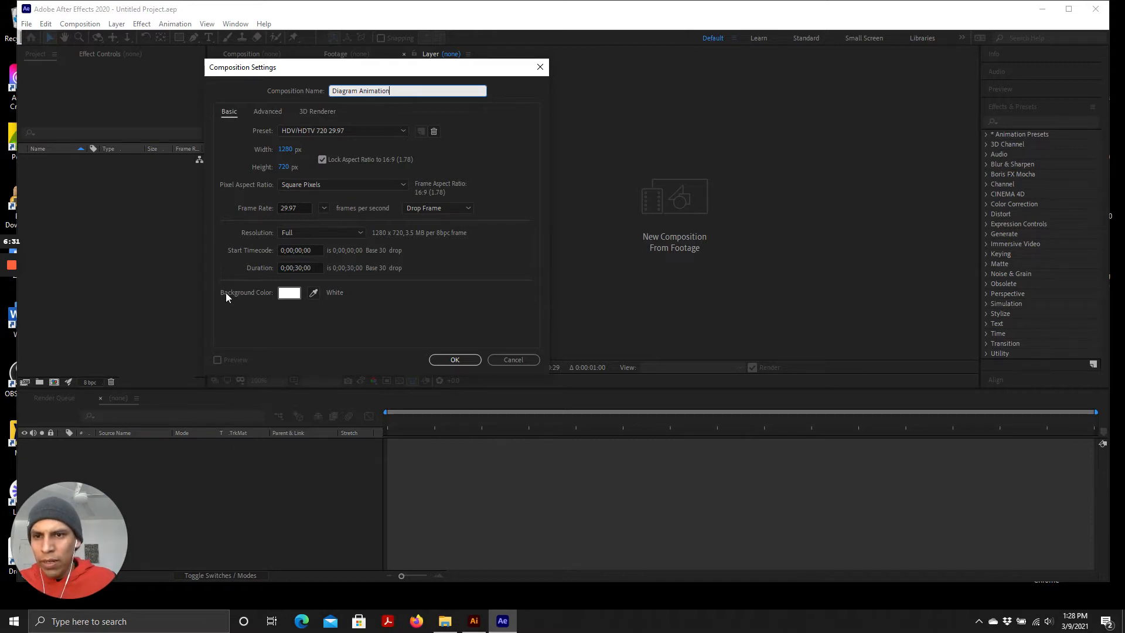
Confirm the composition settings, keeping the default white background colour
click(293, 293)
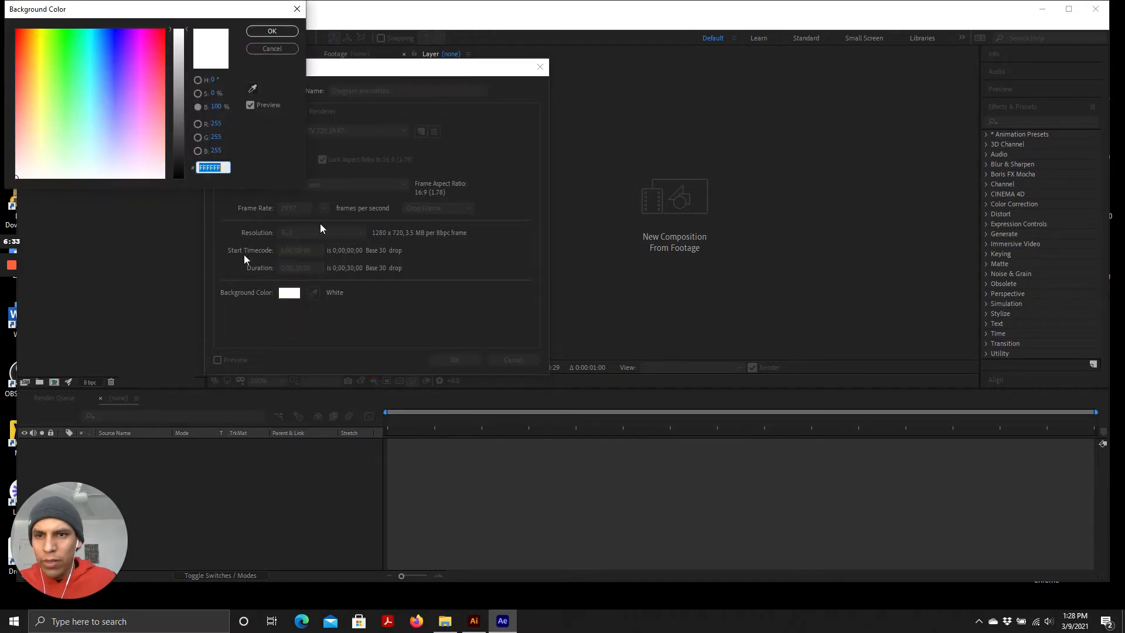
click(272, 48)
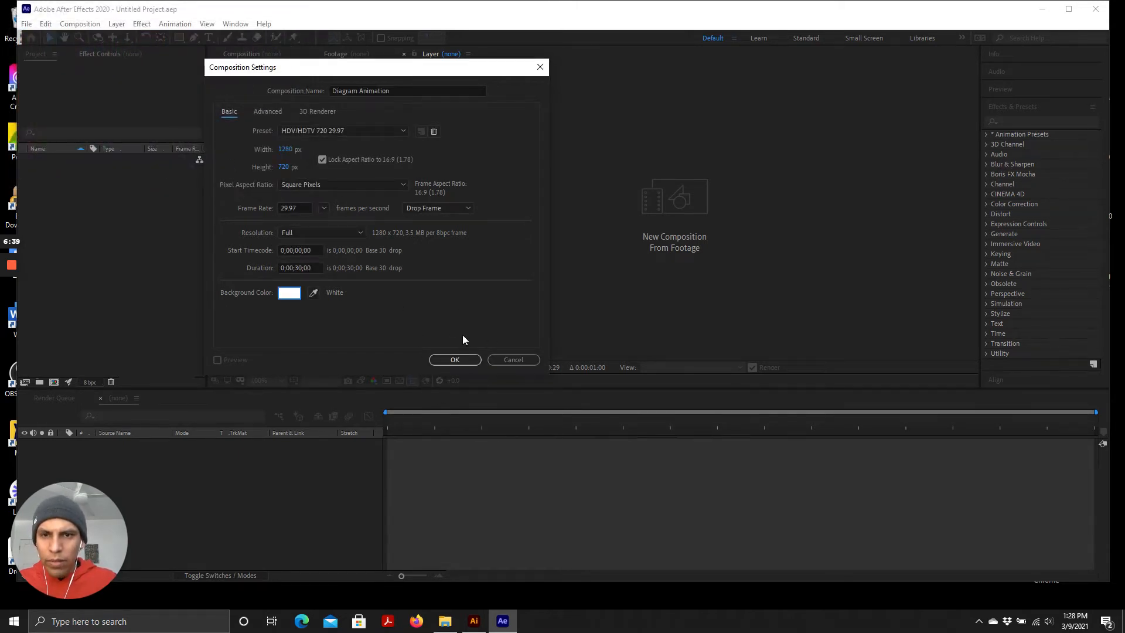
click(455, 359)
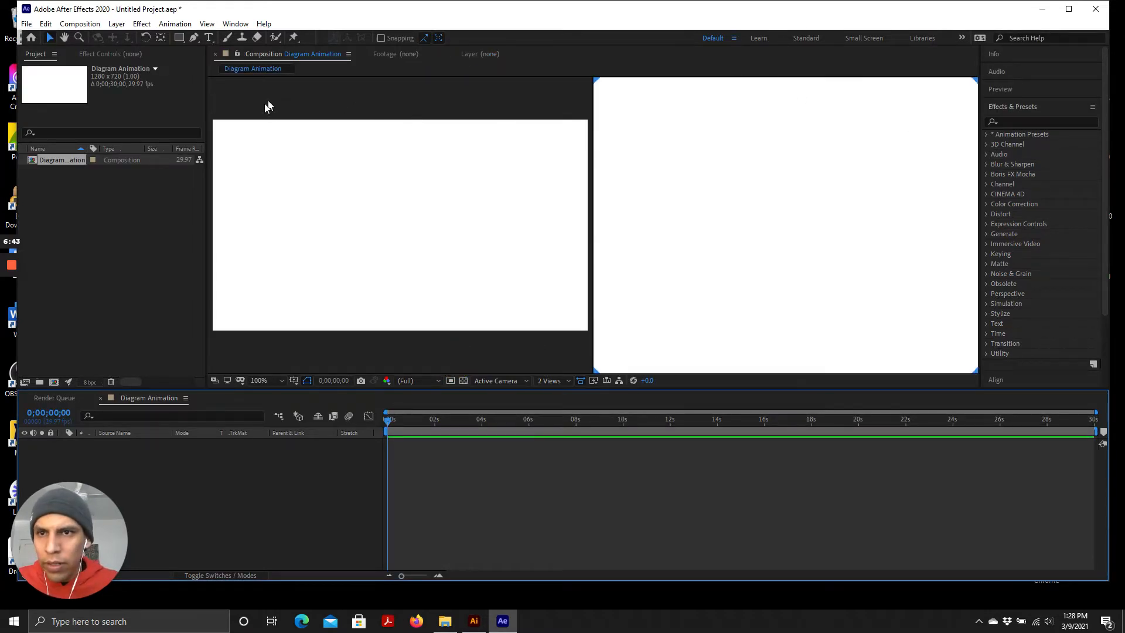
Make the left view of the two-view composition viewer the active view
click(637, 165)
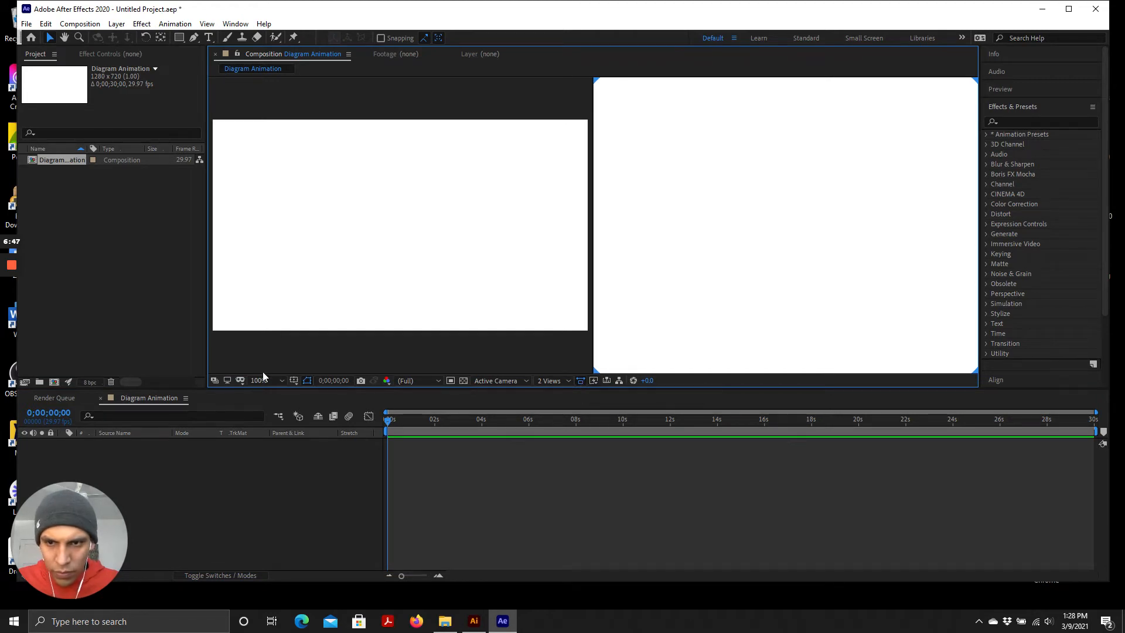
click(304, 382)
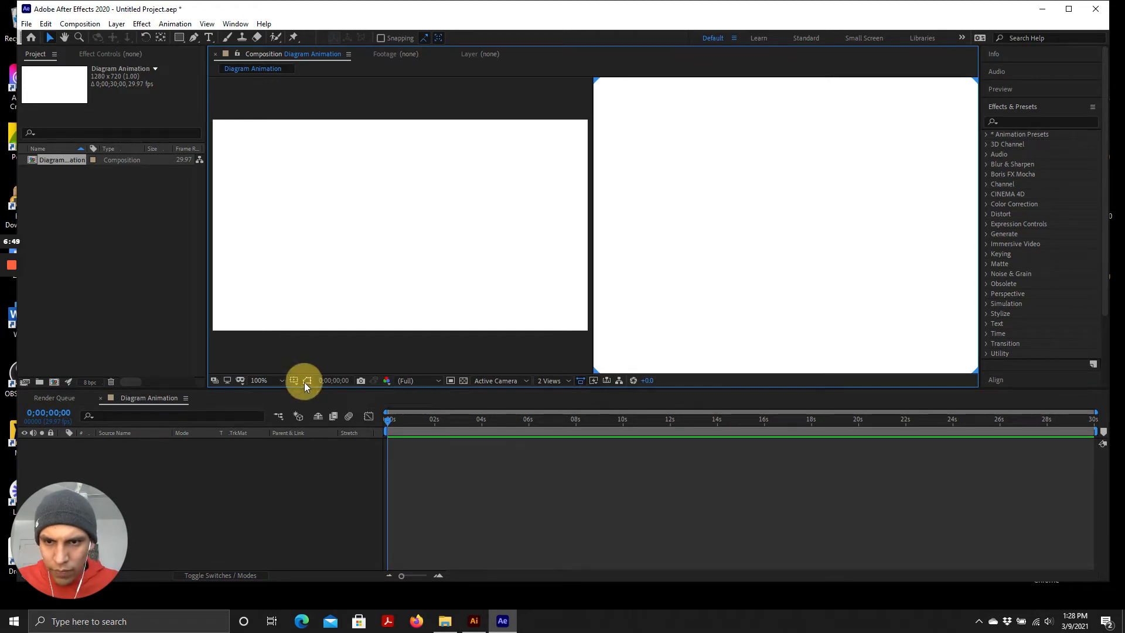
click(580, 381)
click(660, 273)
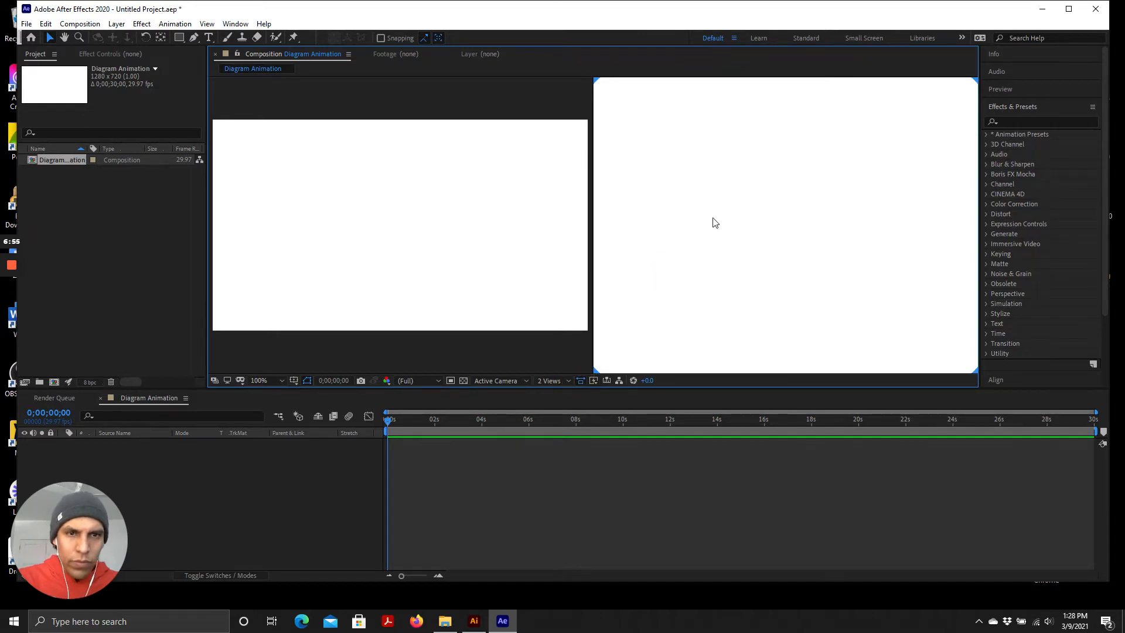
right_click(668, 115)
click(258, 69)
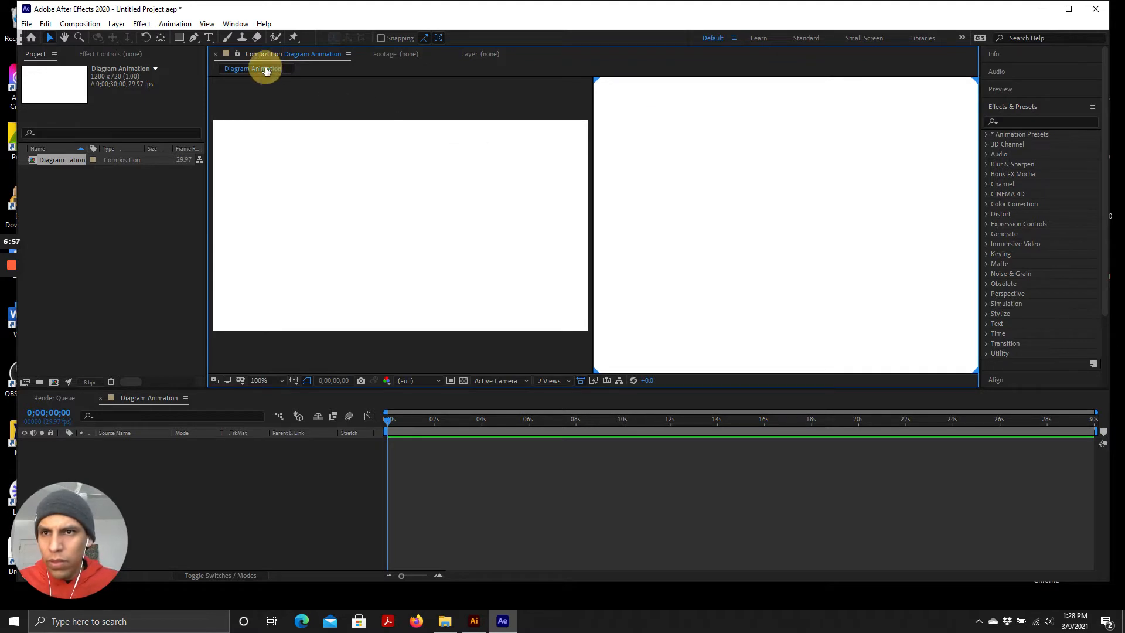
click(314, 54)
click(443, 100)
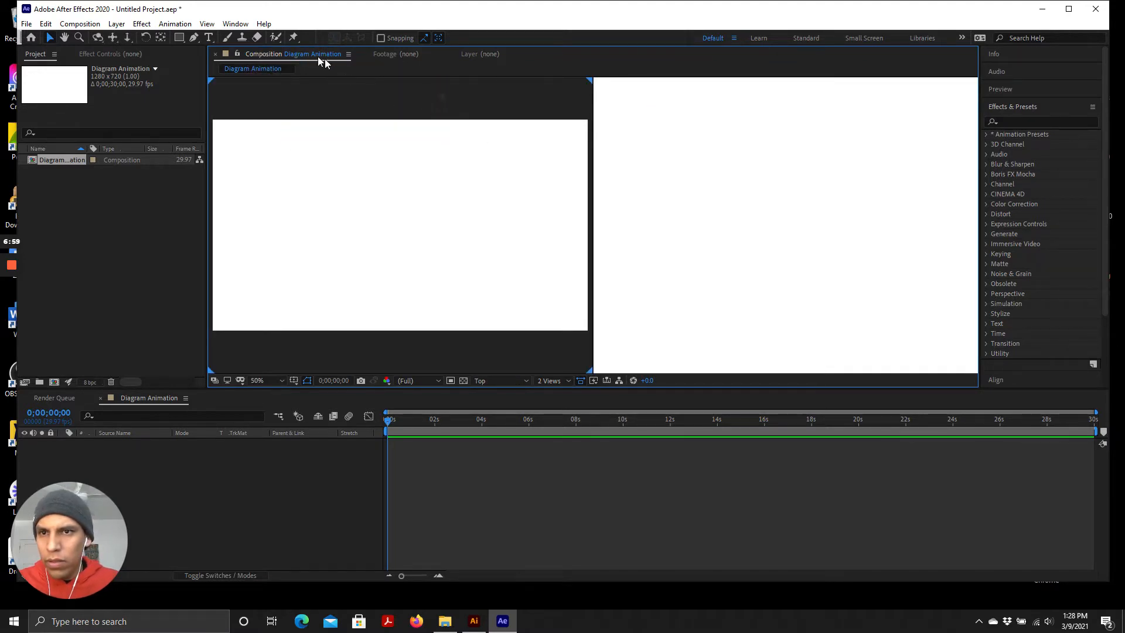
click(318, 55)
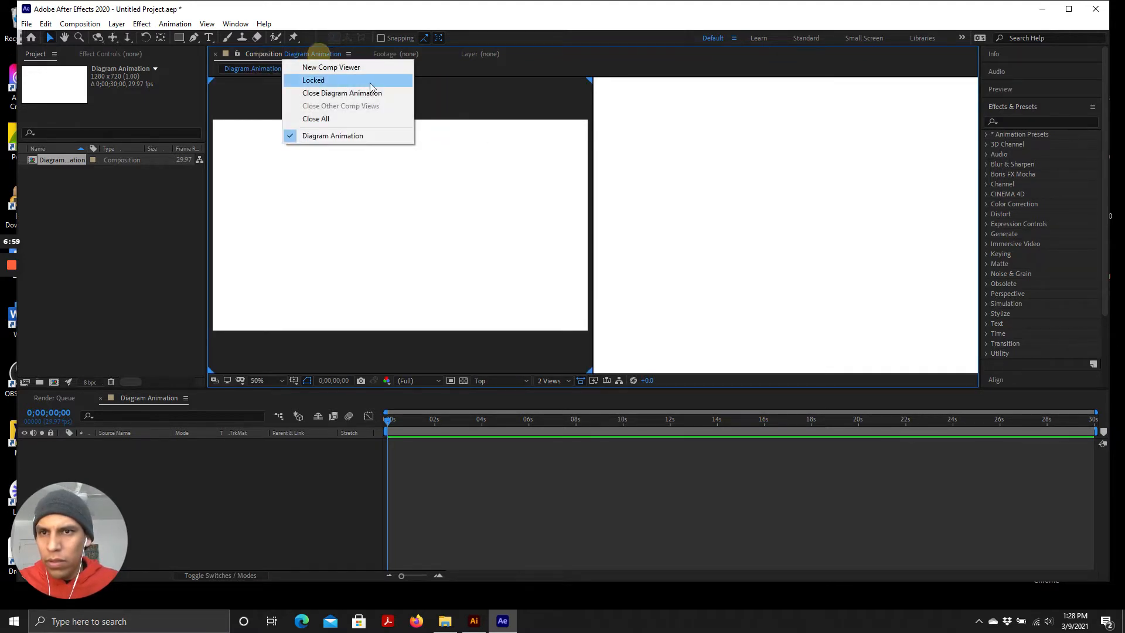
click(481, 101)
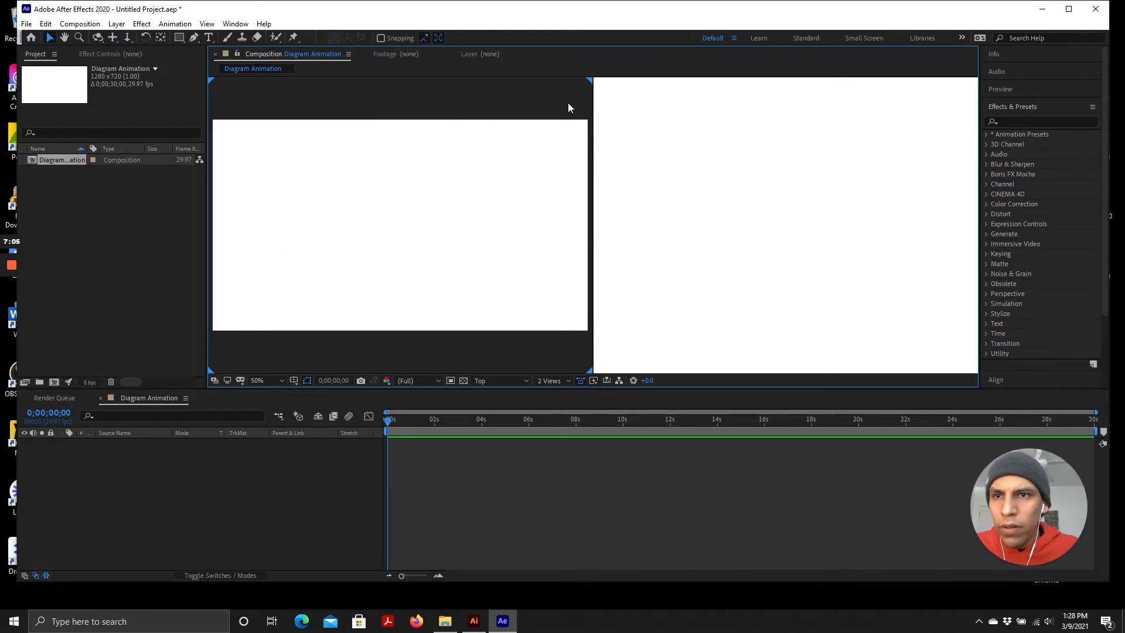
Make the right view of the two-view composition viewer the active view
click(590, 83)
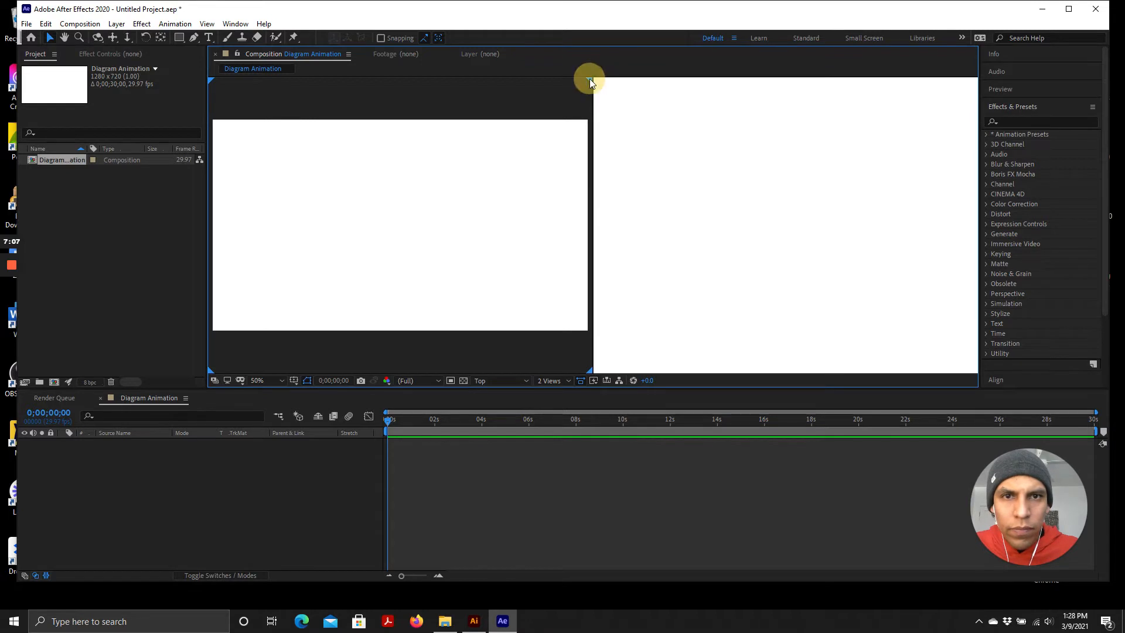
click(708, 113)
click(719, 271)
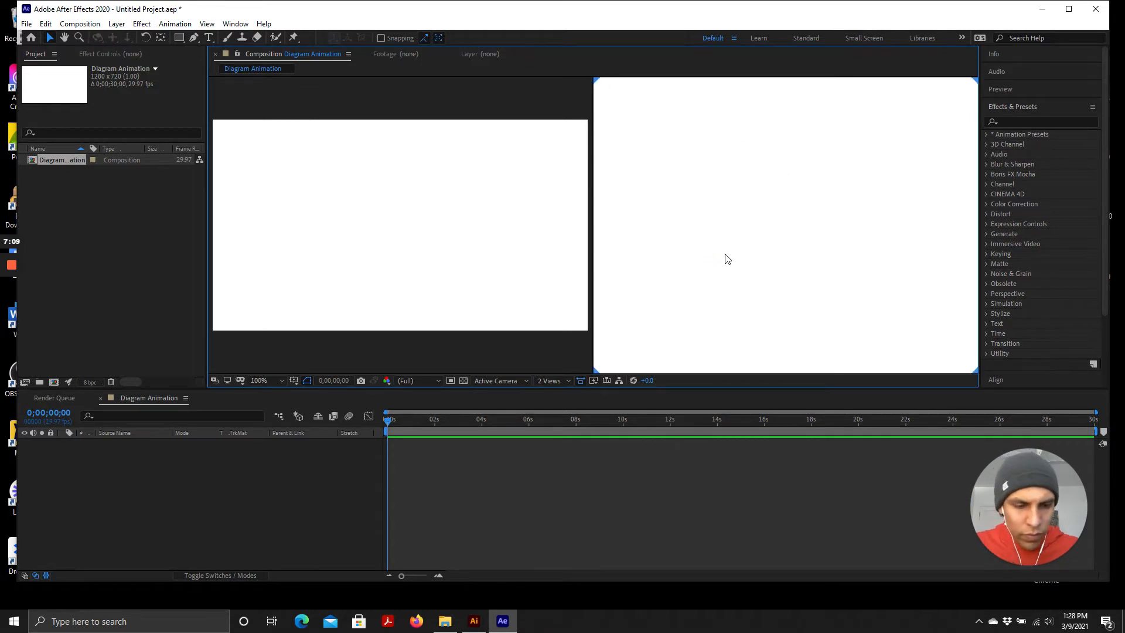
click(386, 263)
right_click(389, 256)
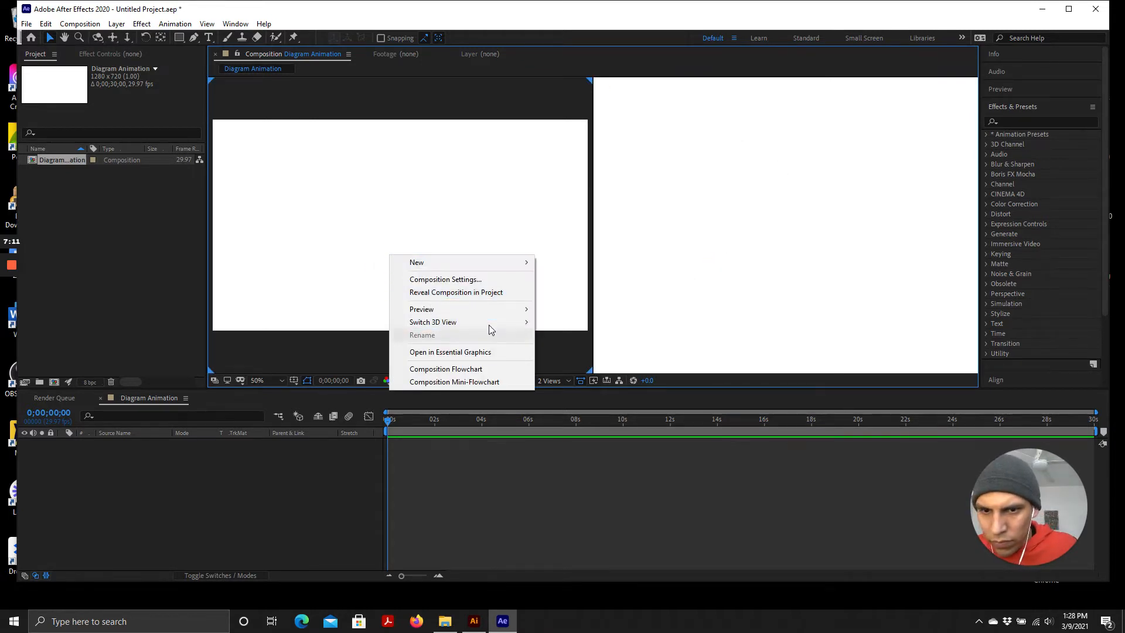
click(434, 280)
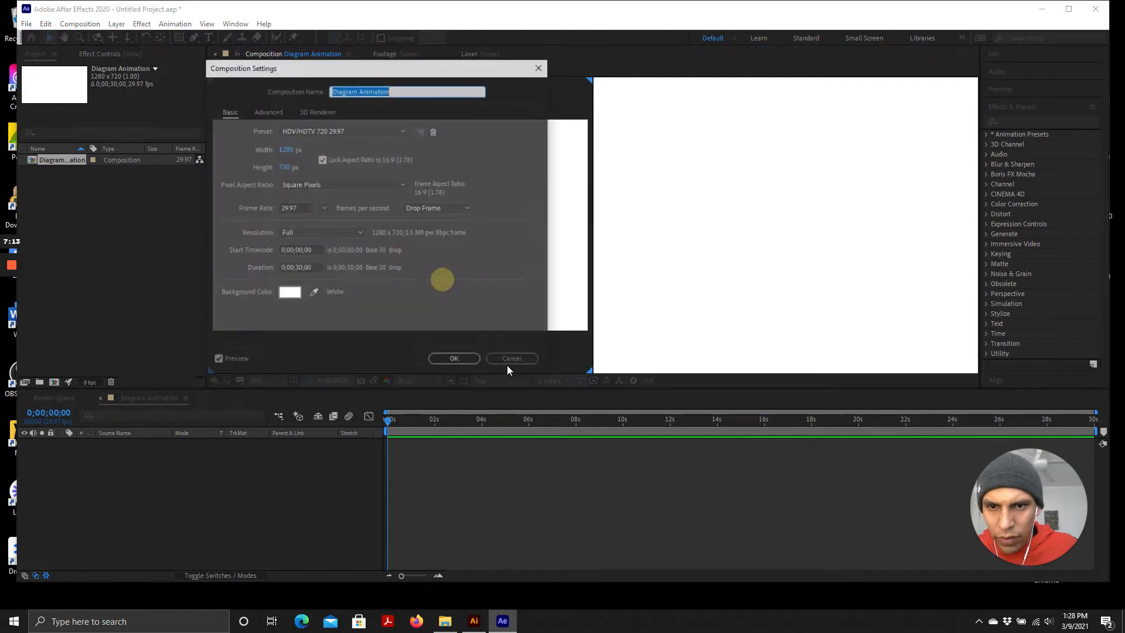
click(502, 359)
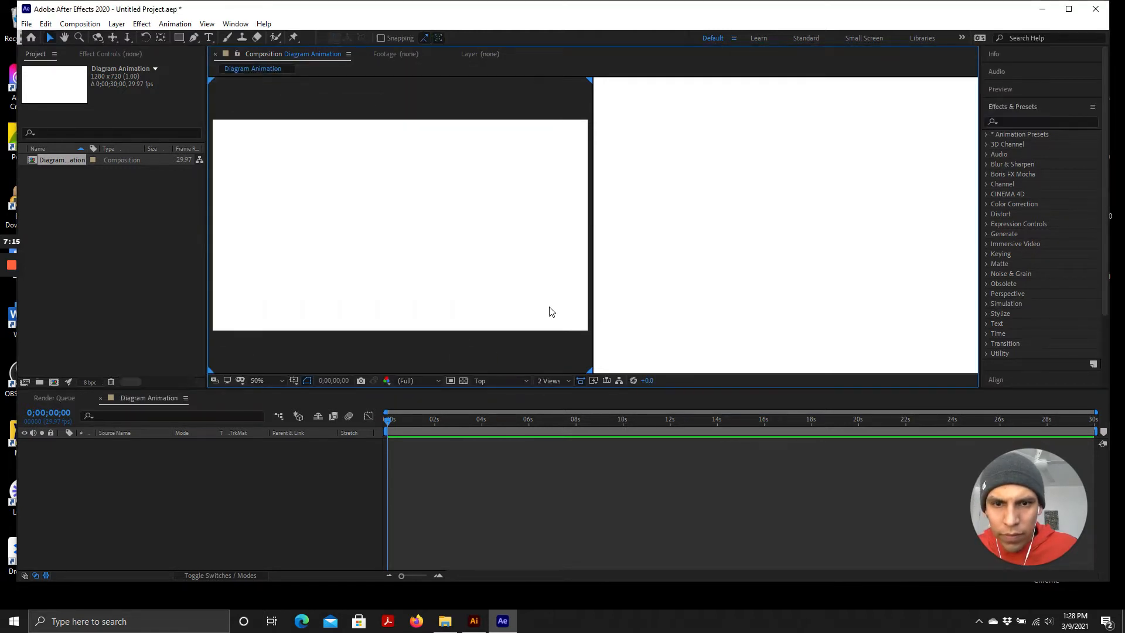
Switch the composition viewer to a single-view layout
click(553, 381)
click(564, 394)
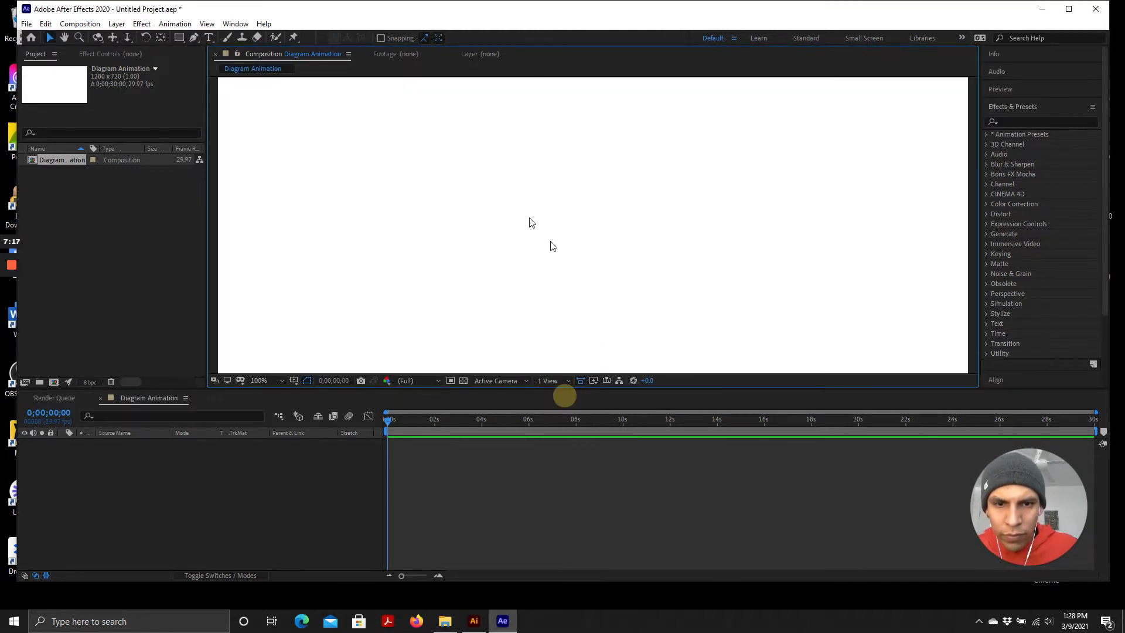
scroll(598, 285, up, 2)
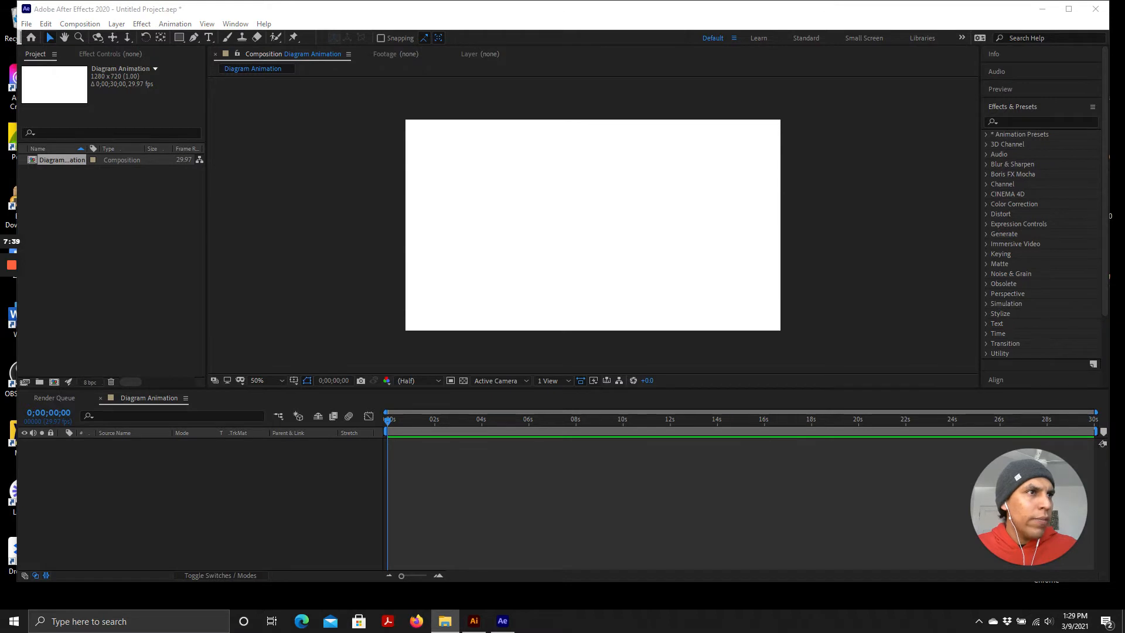
Import ten PNG files from the AE-Sequence Files folder, excluding North Arrow-B-01.png, directly into the composition timeline
drag(1124, 36, 523, 107)
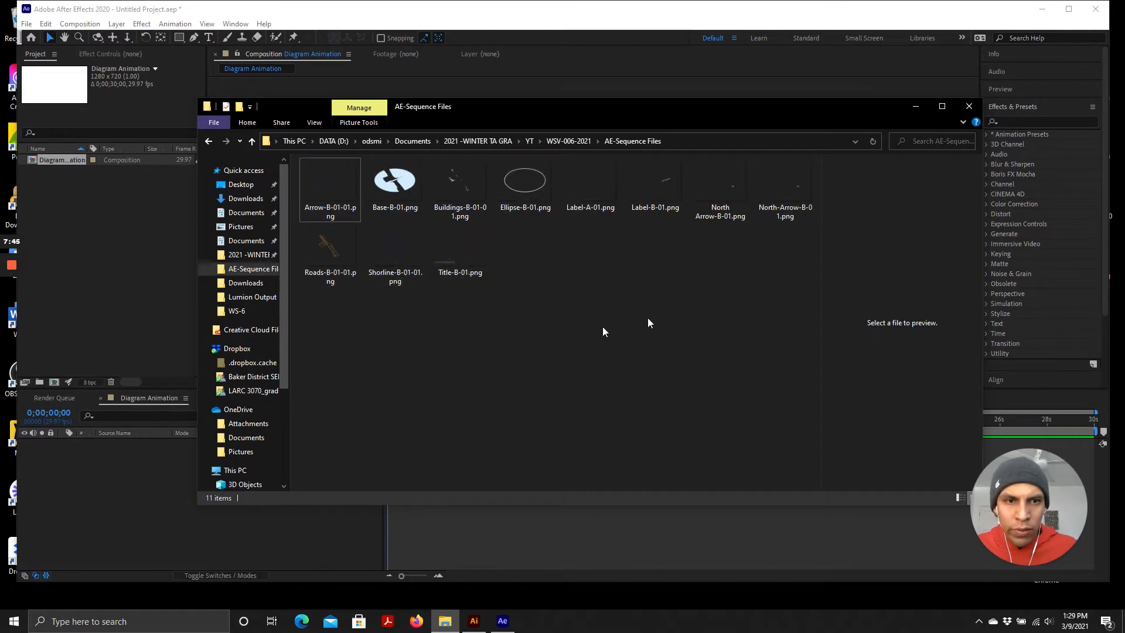
click(322, 185)
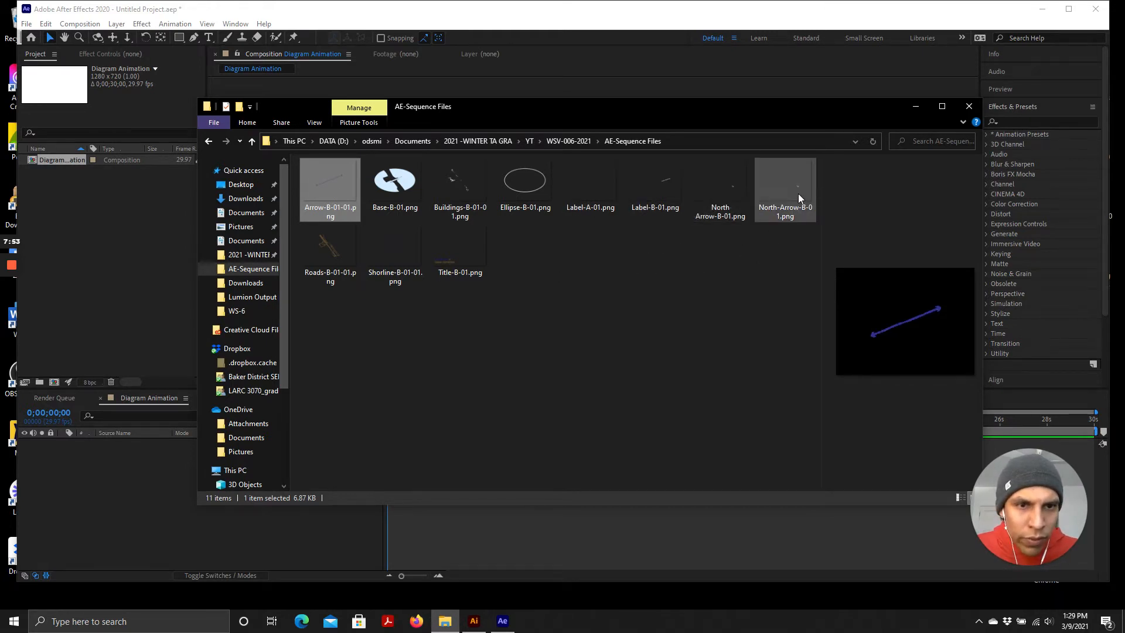
shift+click(466, 273)
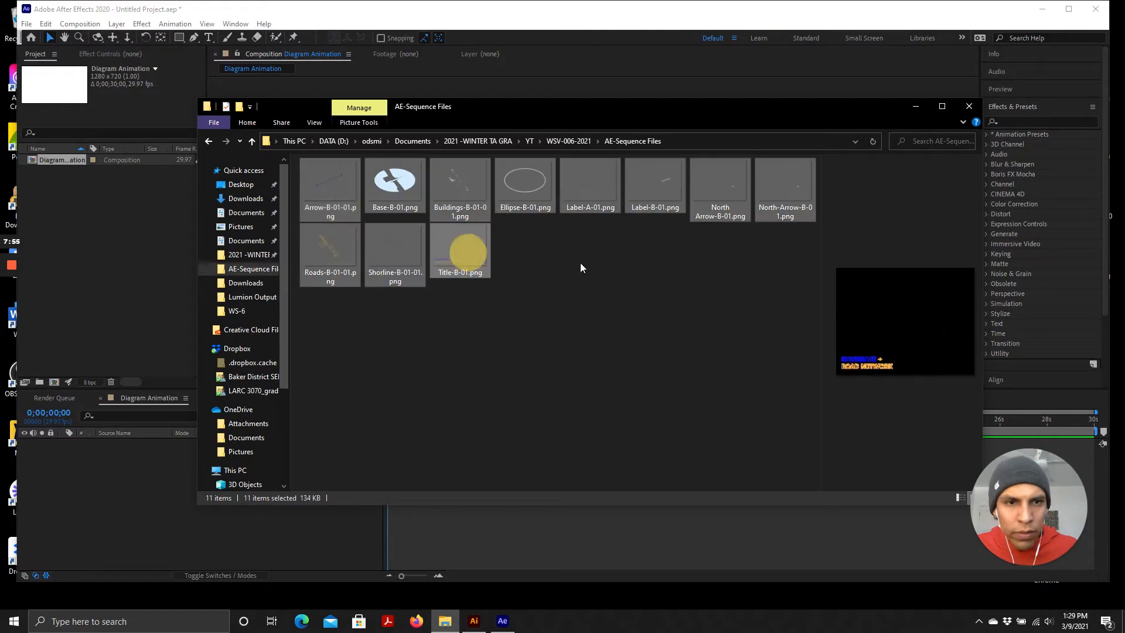
ctrl+click(739, 191)
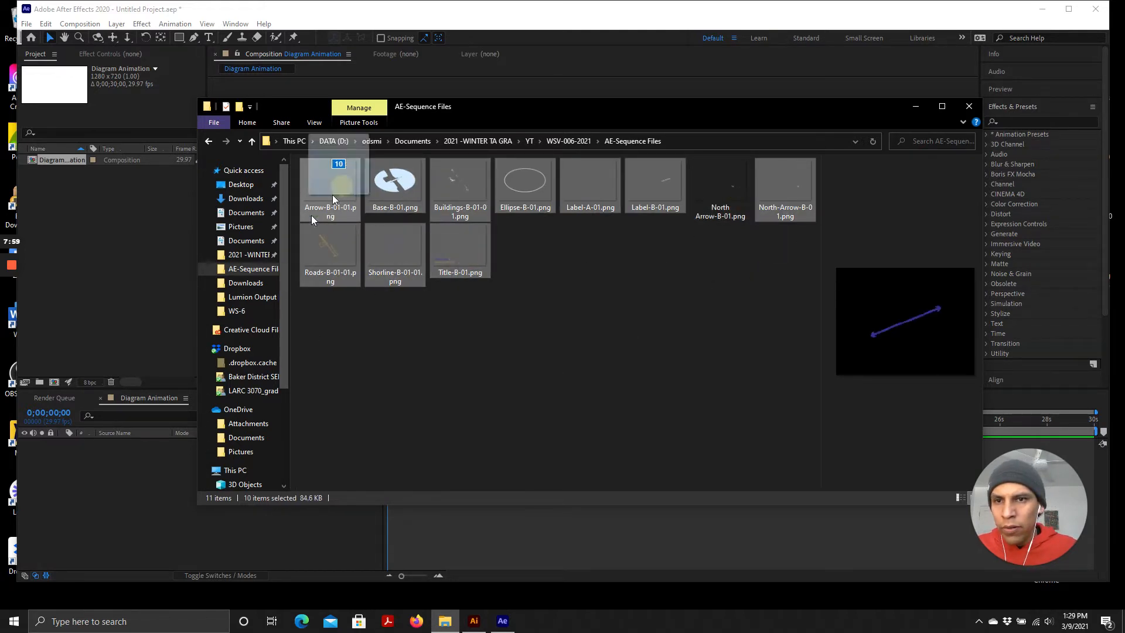
drag(316, 211, 130, 504)
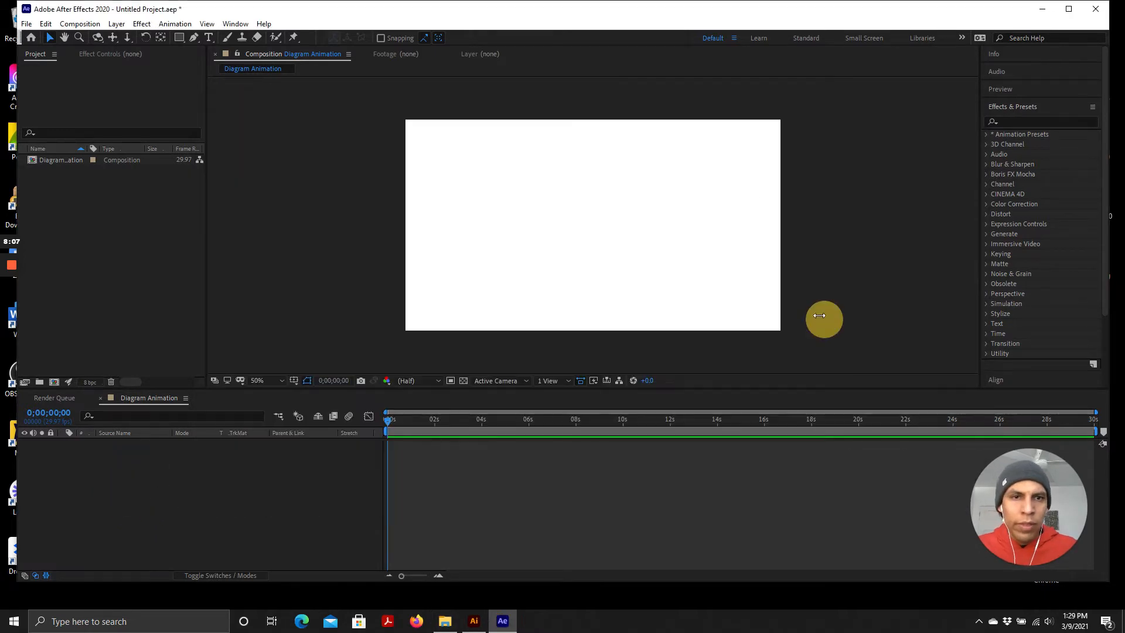
click(445, 620)
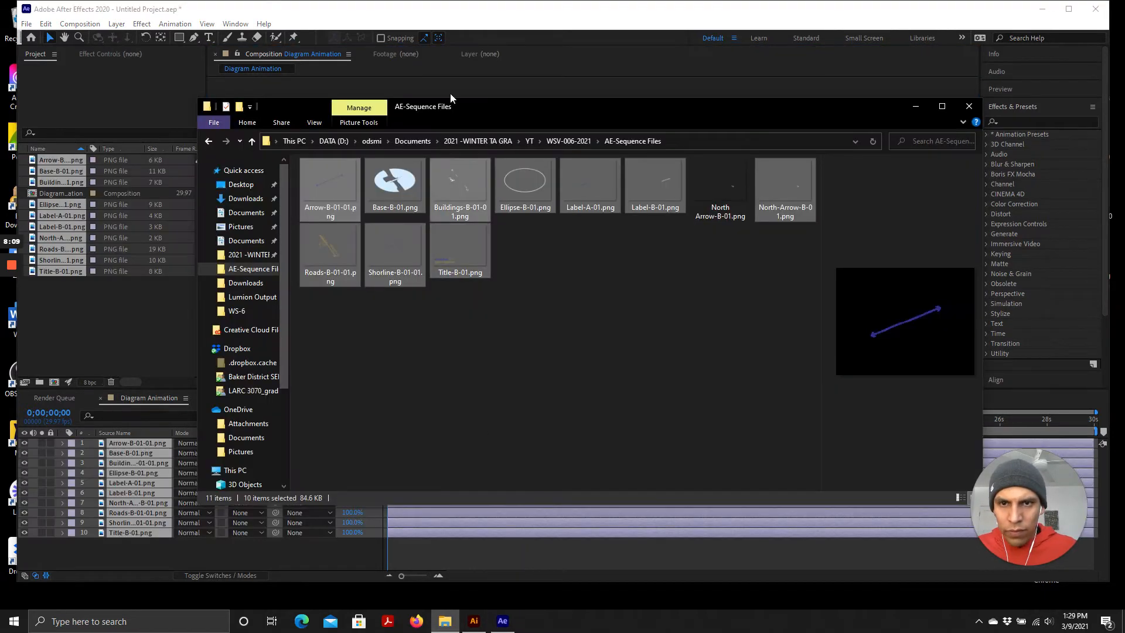
click(150, 184)
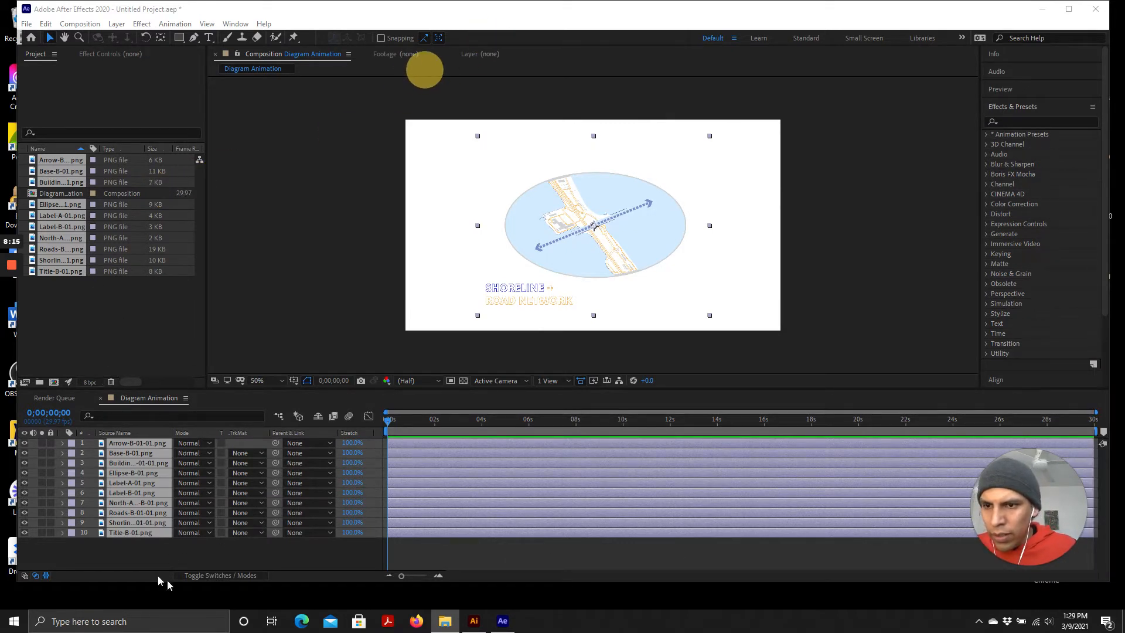
Select all ten layers and scale them up together so the diagram fills more of the frame
click(122, 547)
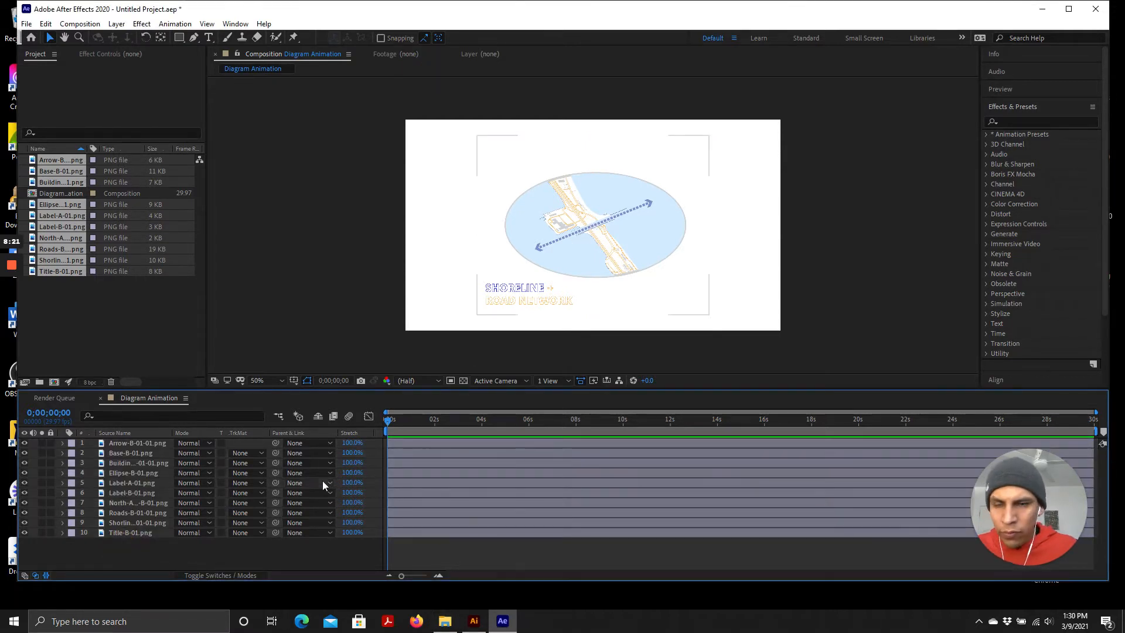
scroll(631, 202, up, 1)
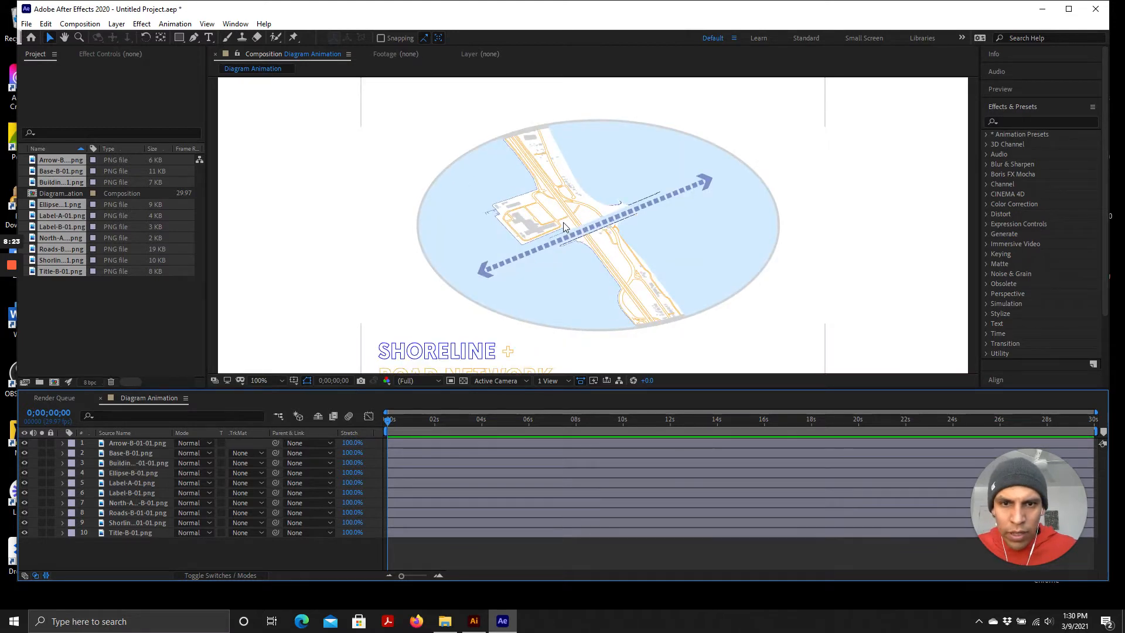
scroll(565, 214, up, 1)
scroll(574, 220, down, 1)
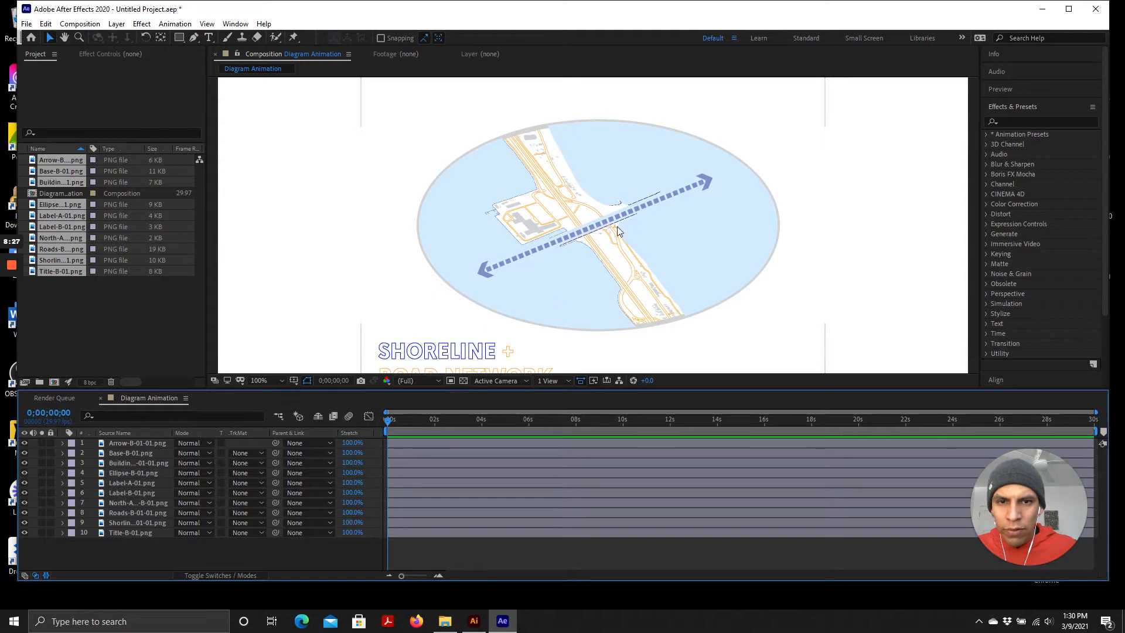
scroll(543, 258, down, 1)
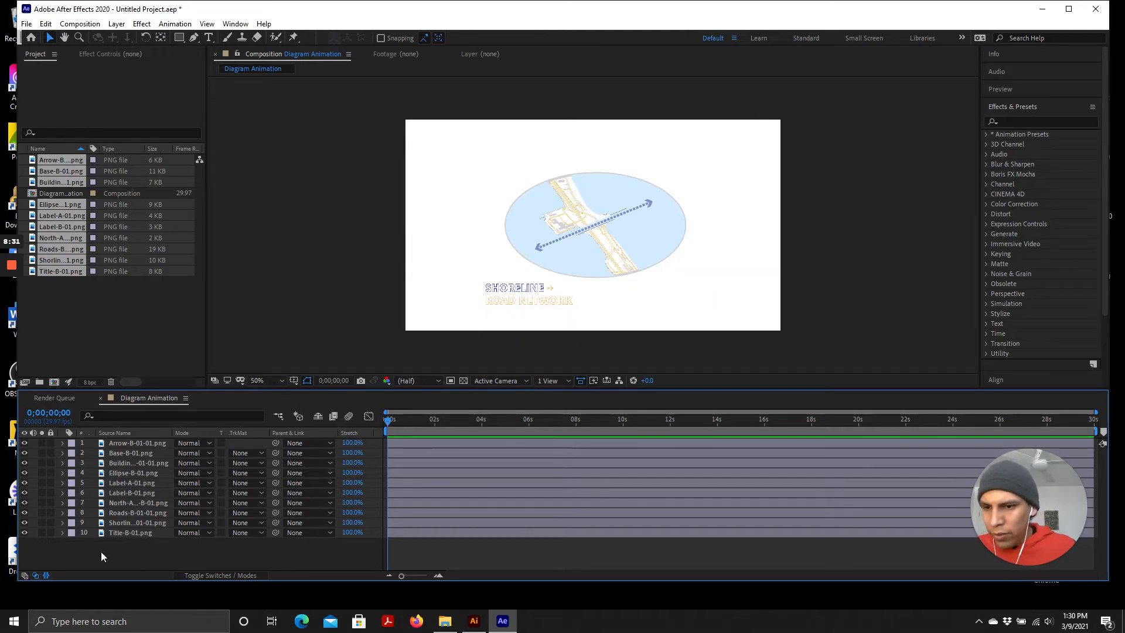
click(131, 534)
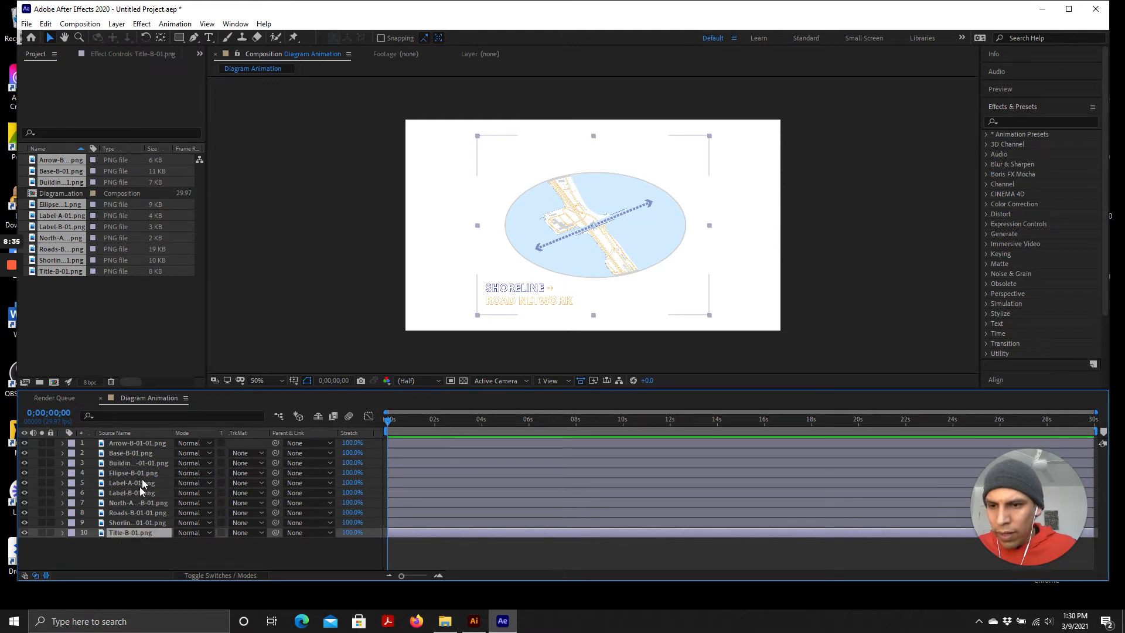
shift+click(138, 446)
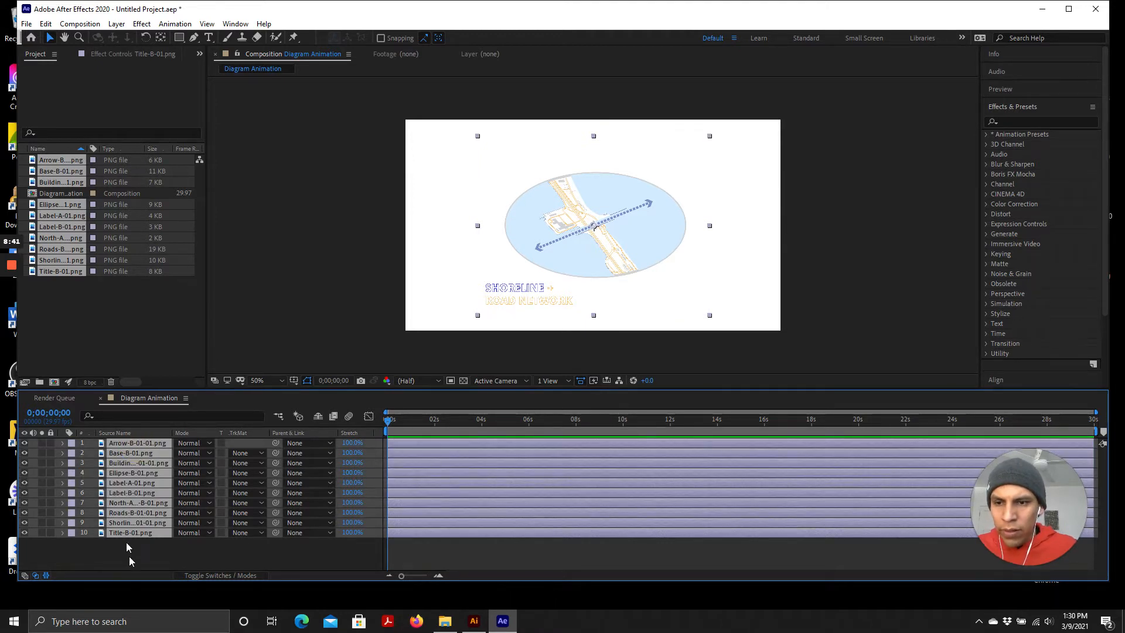
drag(710, 315, 742, 345)
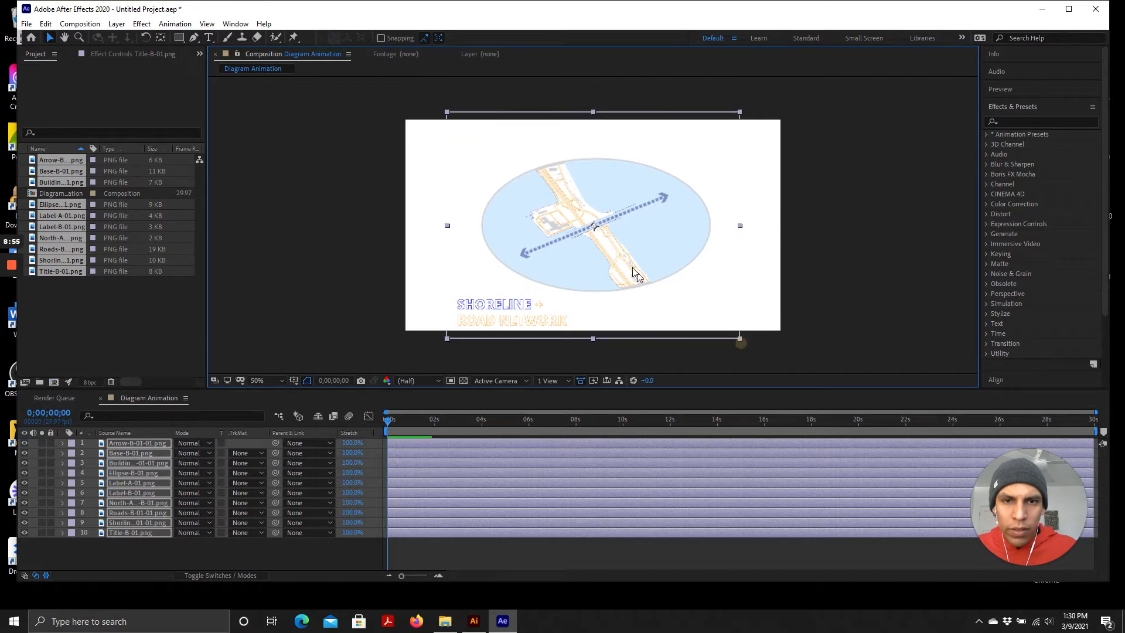
drag(625, 263, 625, 261)
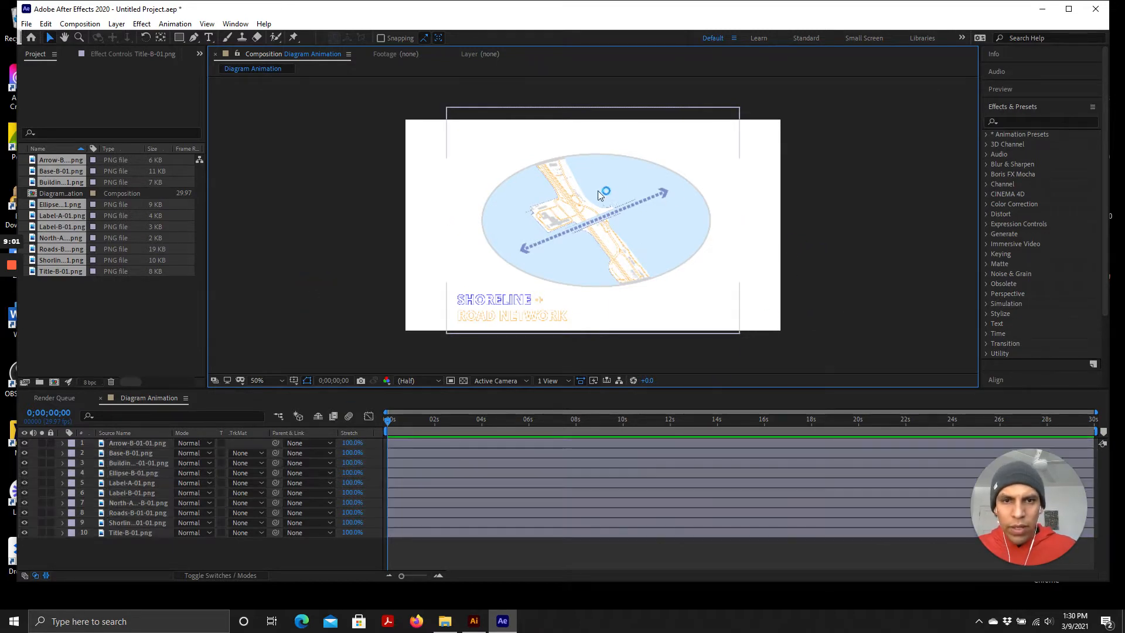
Move the Base-B-01.png layer to the bottom of the layer stack
key(period)
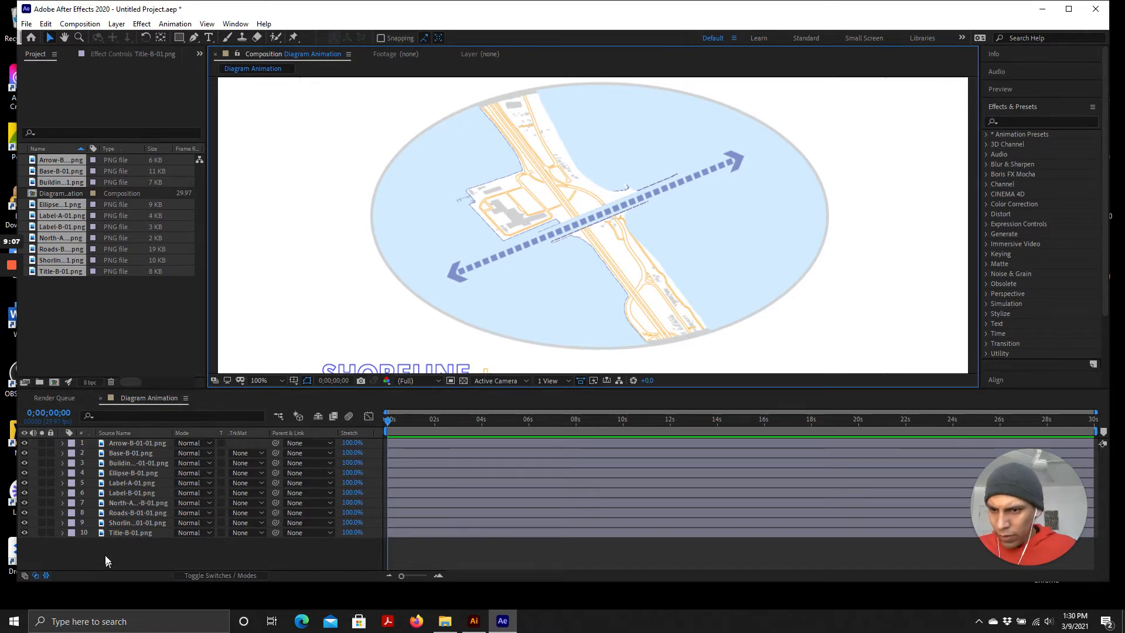
click(142, 532)
click(131, 454)
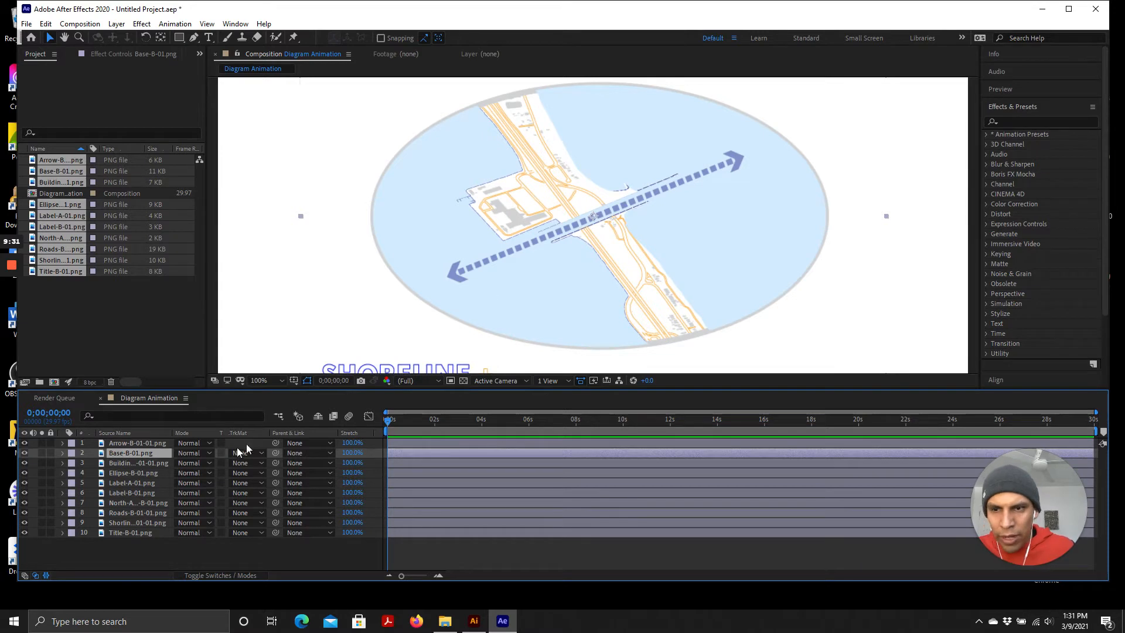
drag(121, 453, 128, 529)
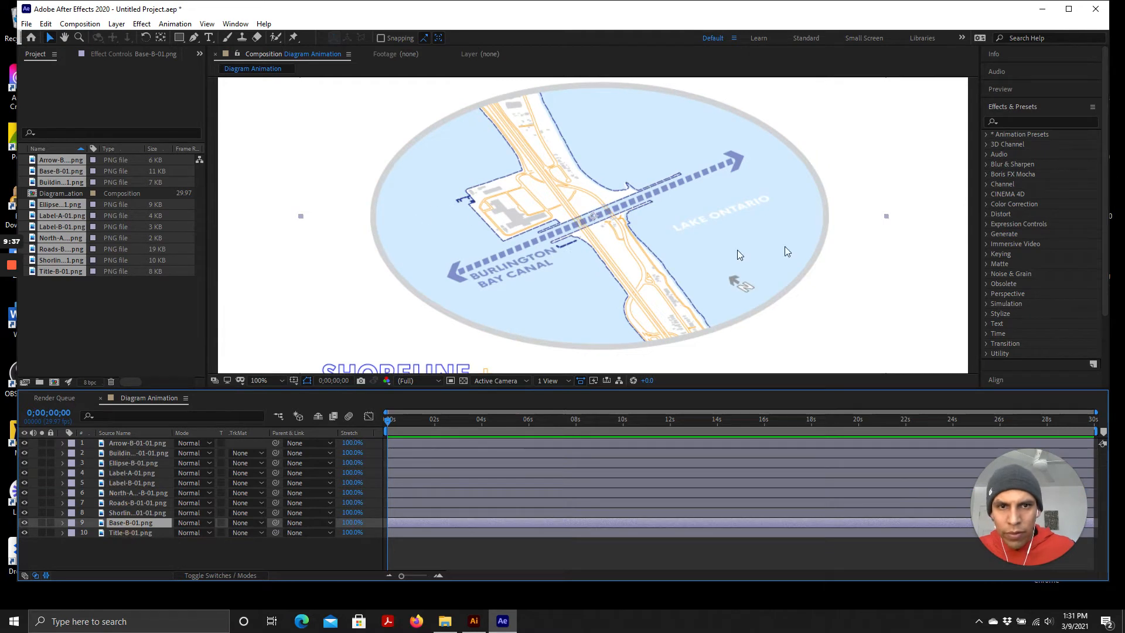
Move the Title-B-01.png layer to the top of the layer stack
click(25, 532)
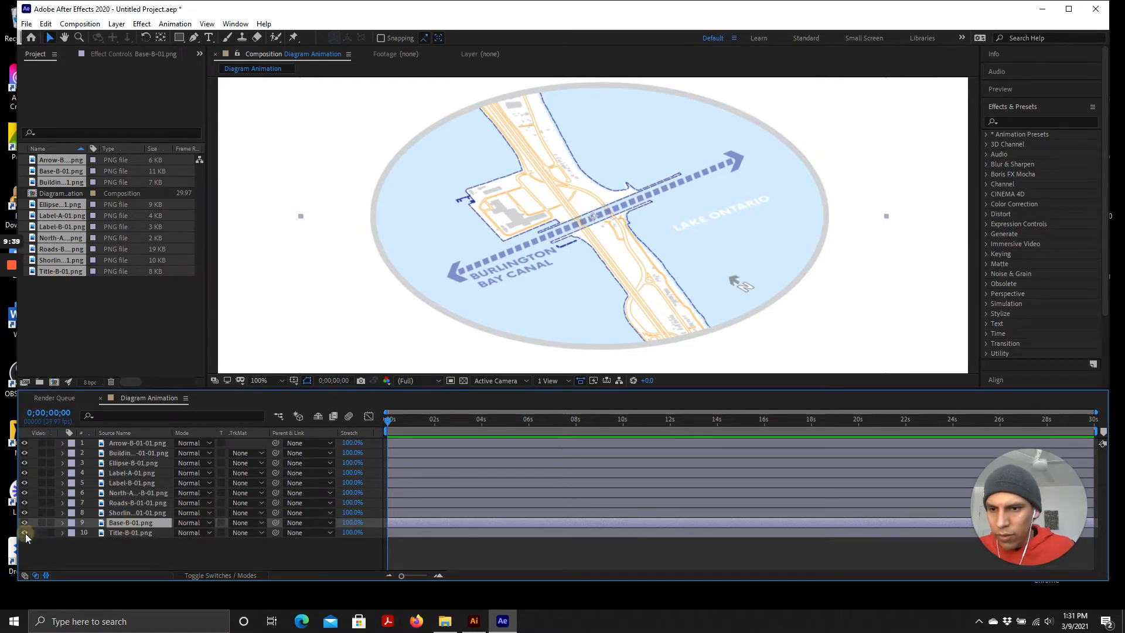
click(25, 533)
drag(125, 522, 126, 540)
click(24, 532)
click(24, 533)
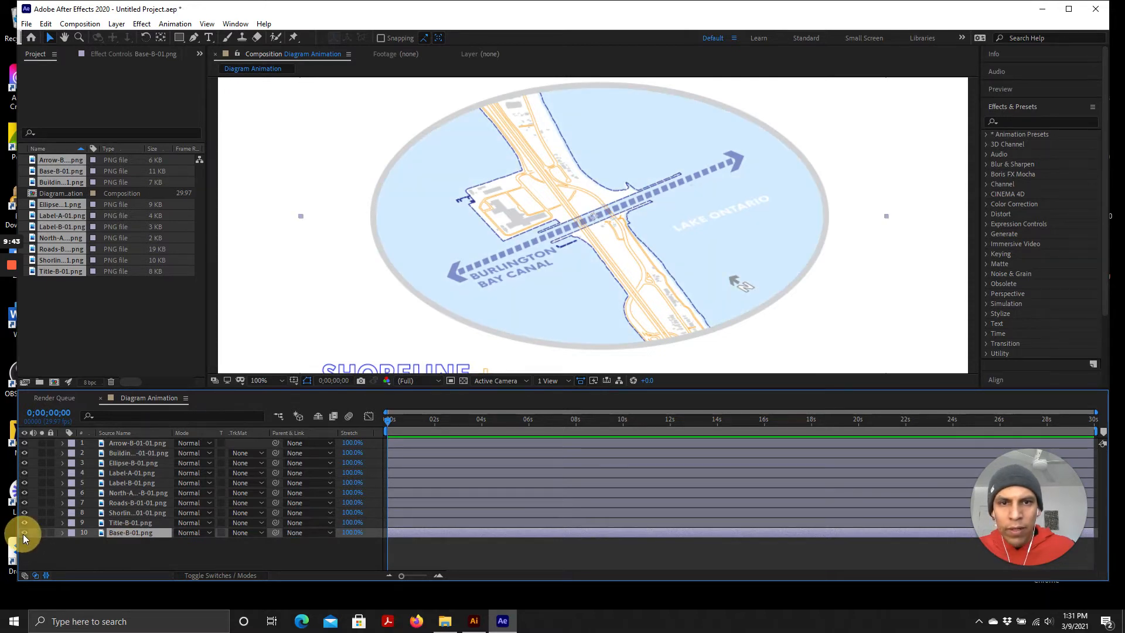
click(24, 532)
click(24, 533)
drag(116, 523, 124, 442)
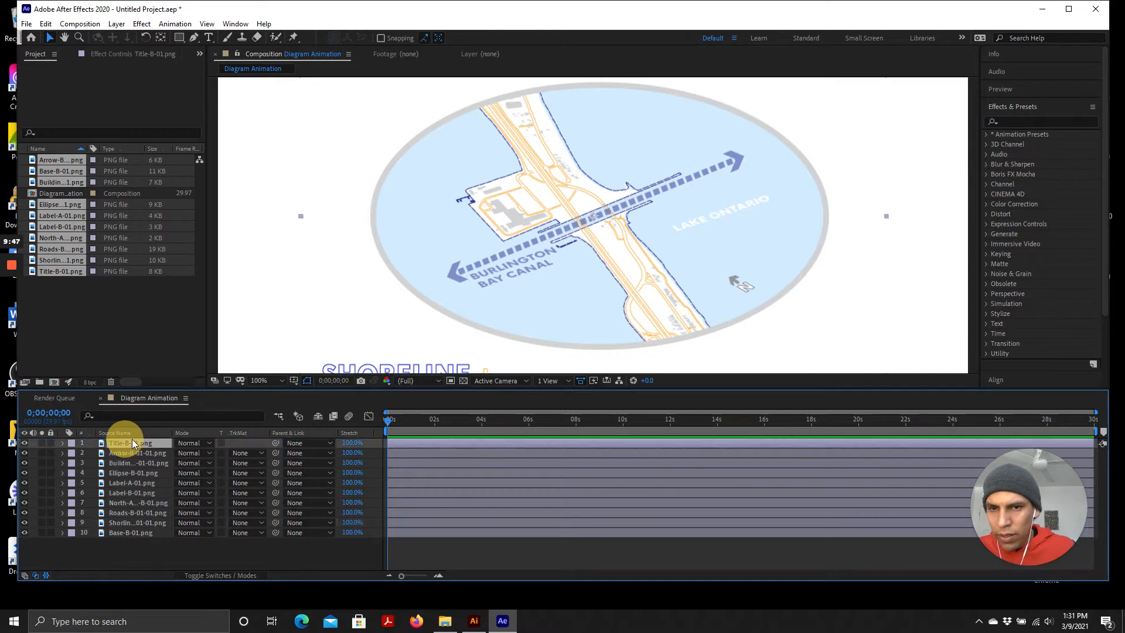
Toggle the visibility of the Title and Arrow layers off and on to check what each contains
key(comma)
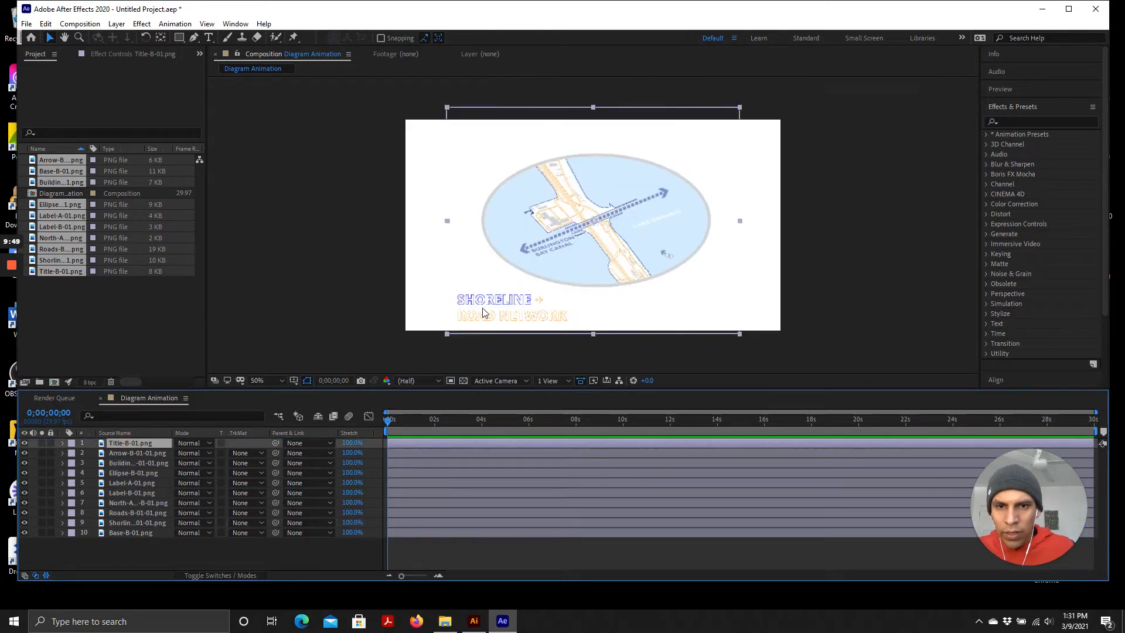
click(25, 442)
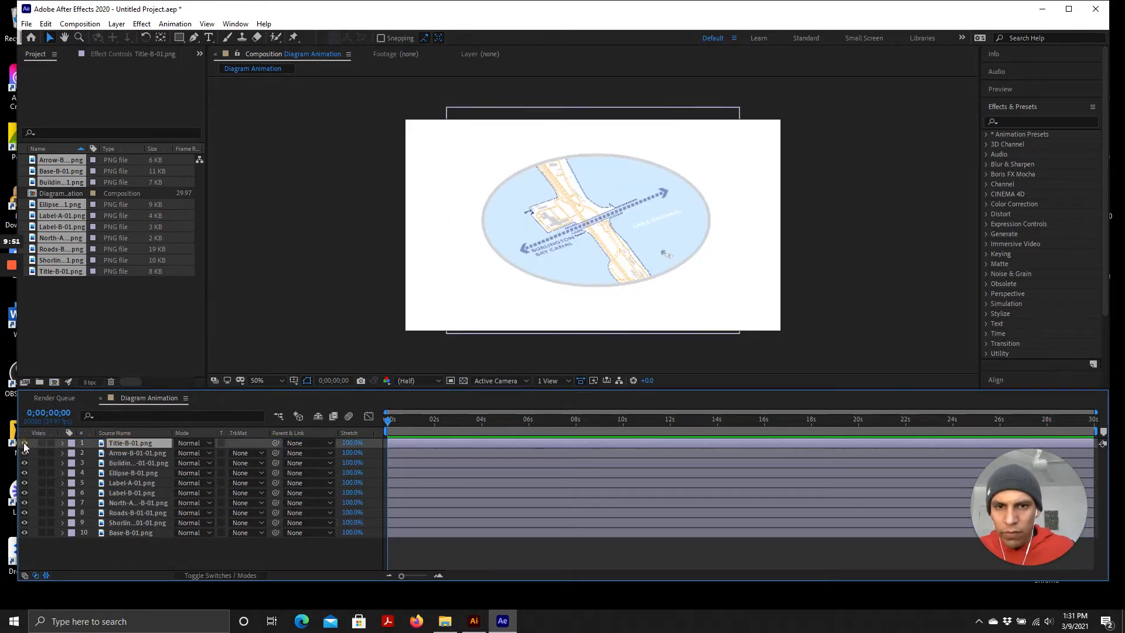
click(24, 442)
key(period)
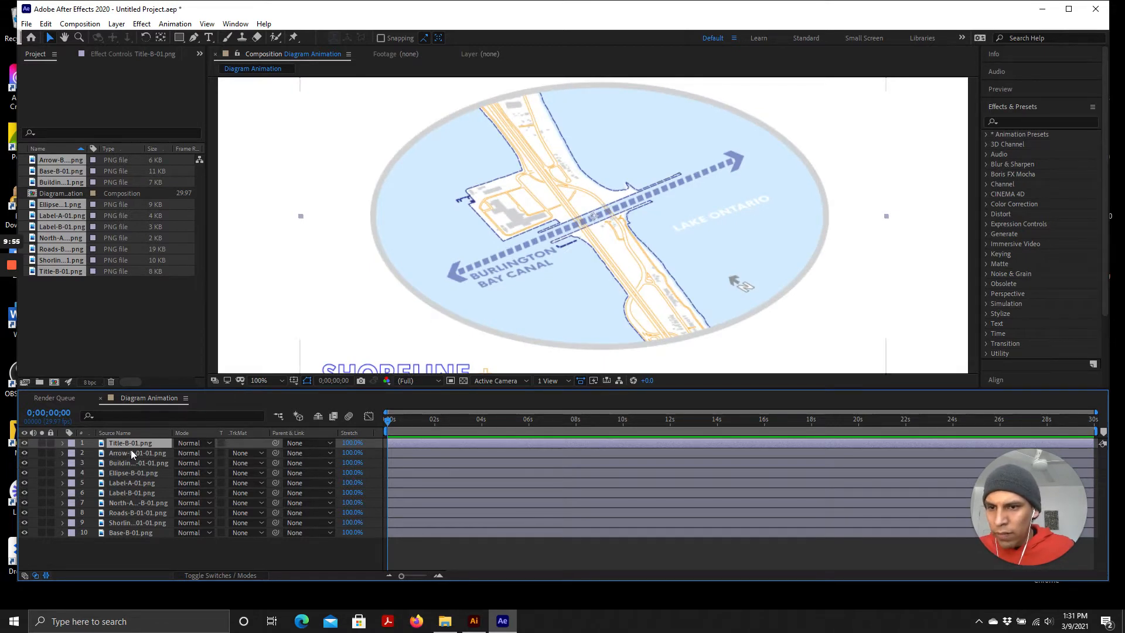
click(130, 451)
click(23, 453)
click(24, 452)
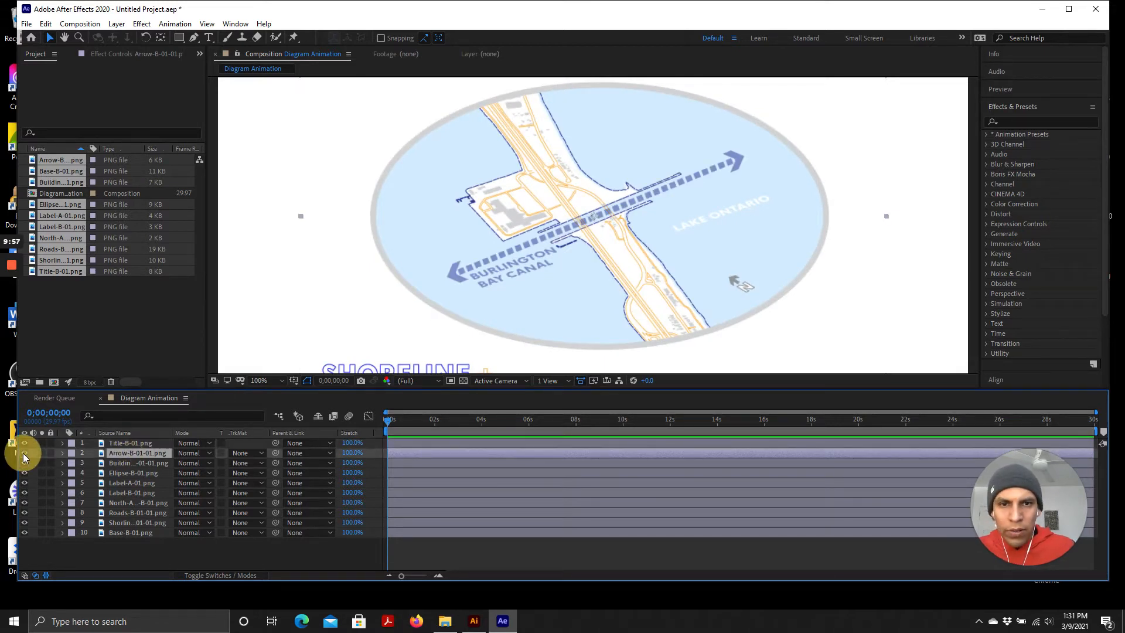
Move the Label-A, Label-B and North Arrow layers directly below the title layer
click(128, 493)
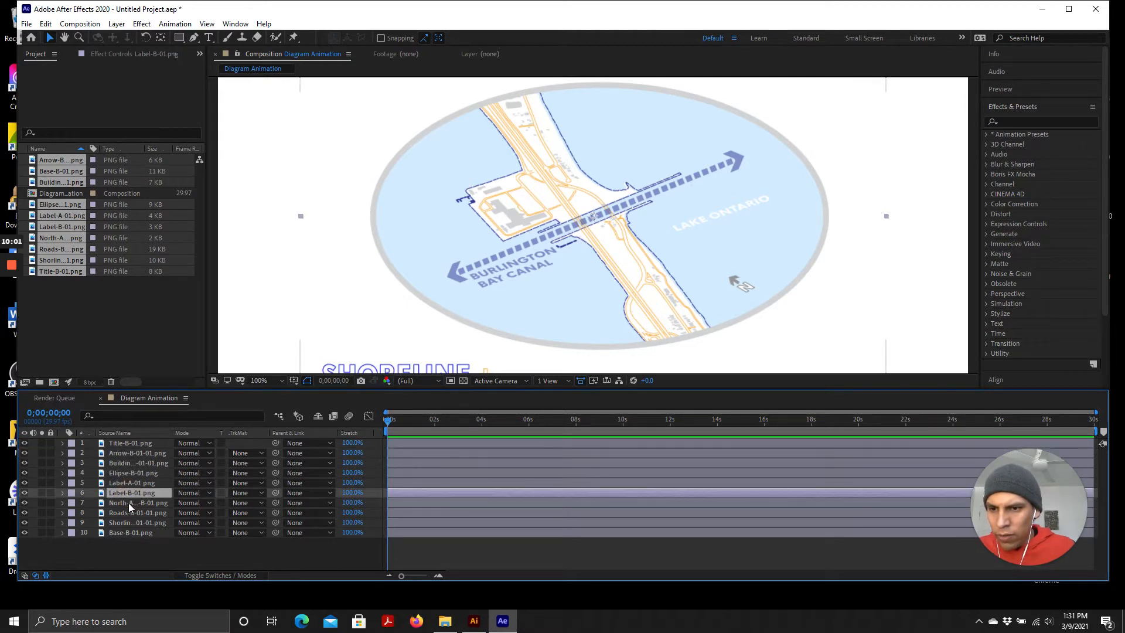
click(128, 503)
shift+click(136, 483)
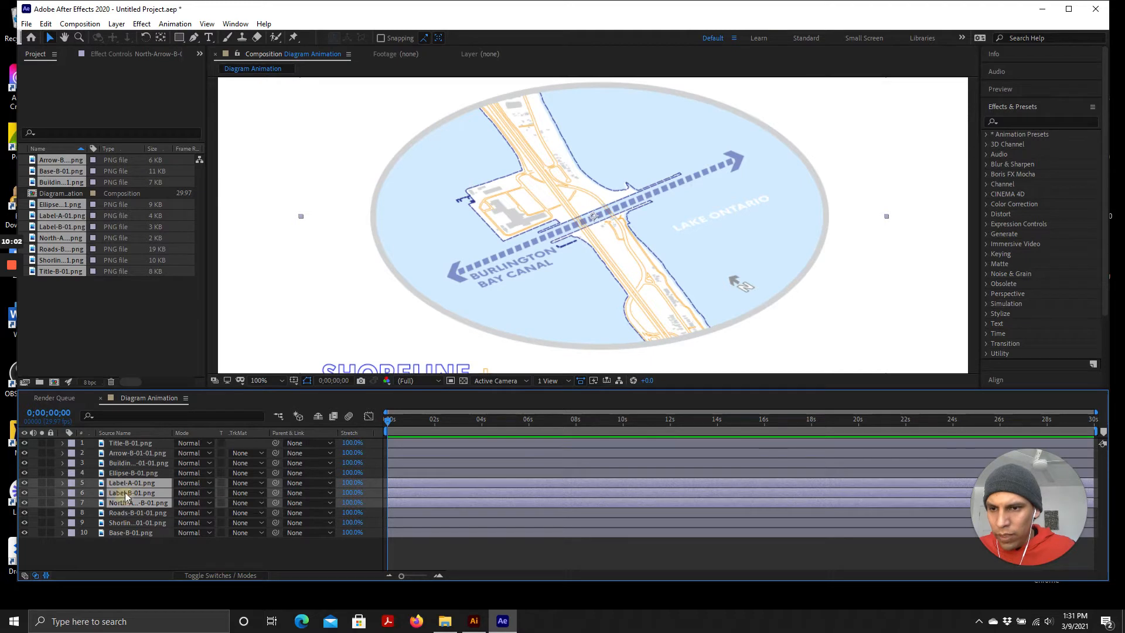
drag(125, 492, 130, 454)
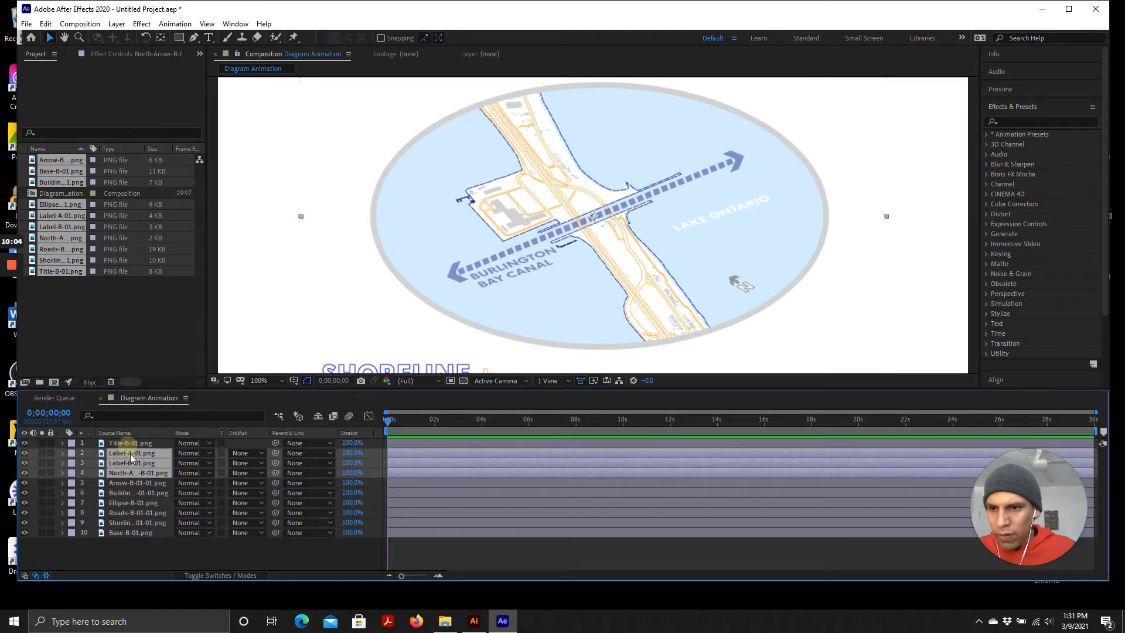
Move the Buildings-B-01.png layer down to sit directly above the base layer
click(129, 482)
click(121, 490)
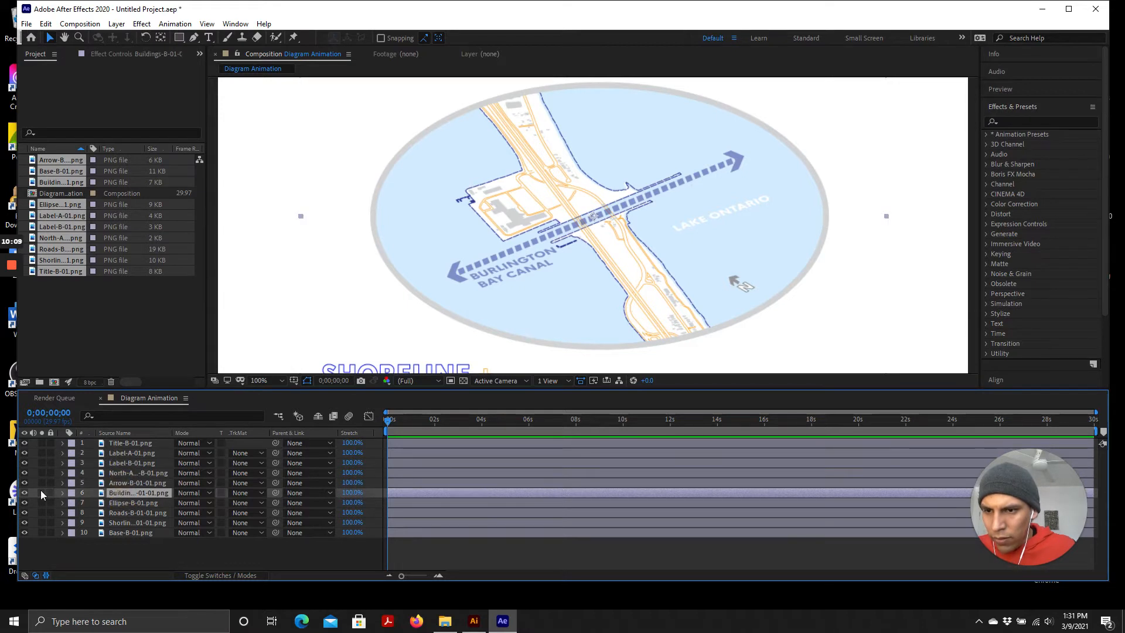
click(24, 493)
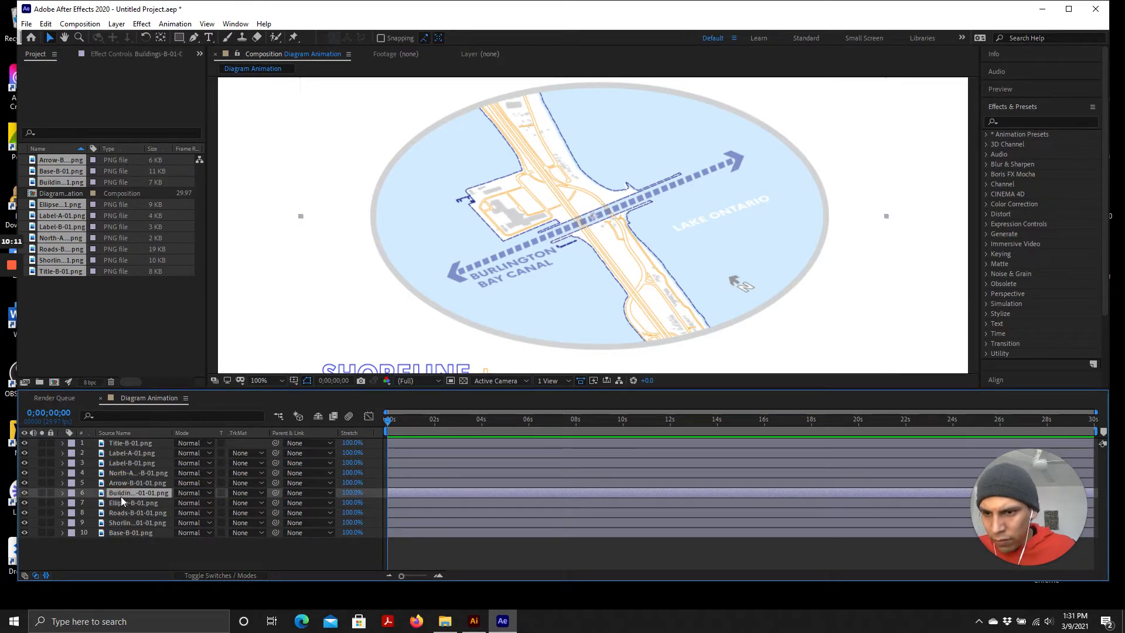
drag(121, 493, 130, 537)
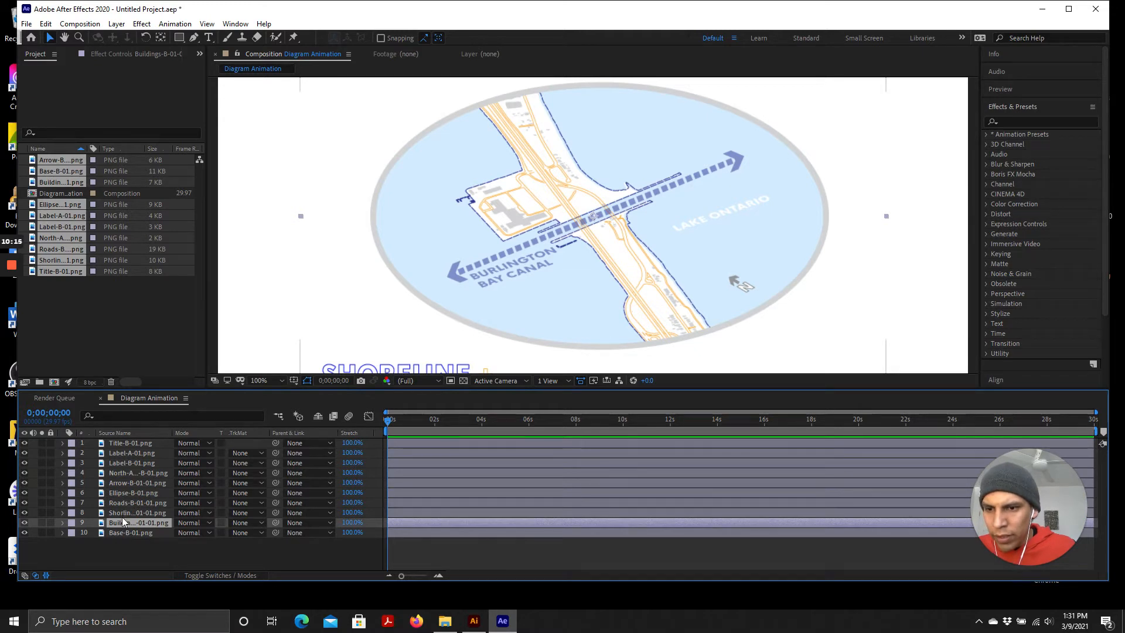
Toggle the Ellipse-B-01.png layer's visibility off and on to check what it contains
click(122, 515)
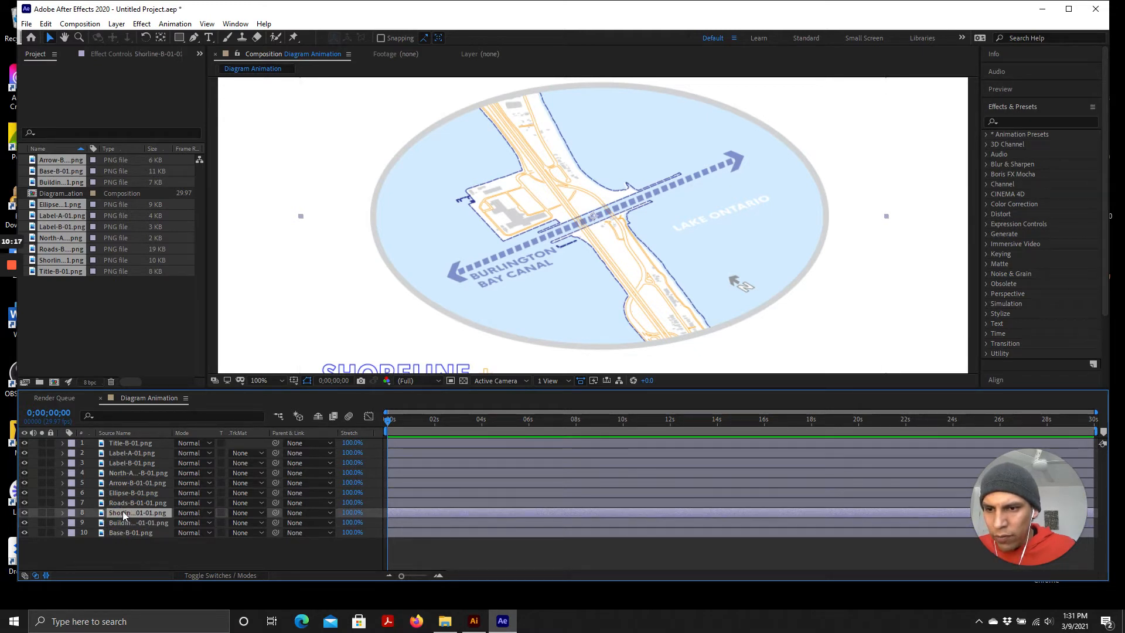
click(123, 501)
click(122, 492)
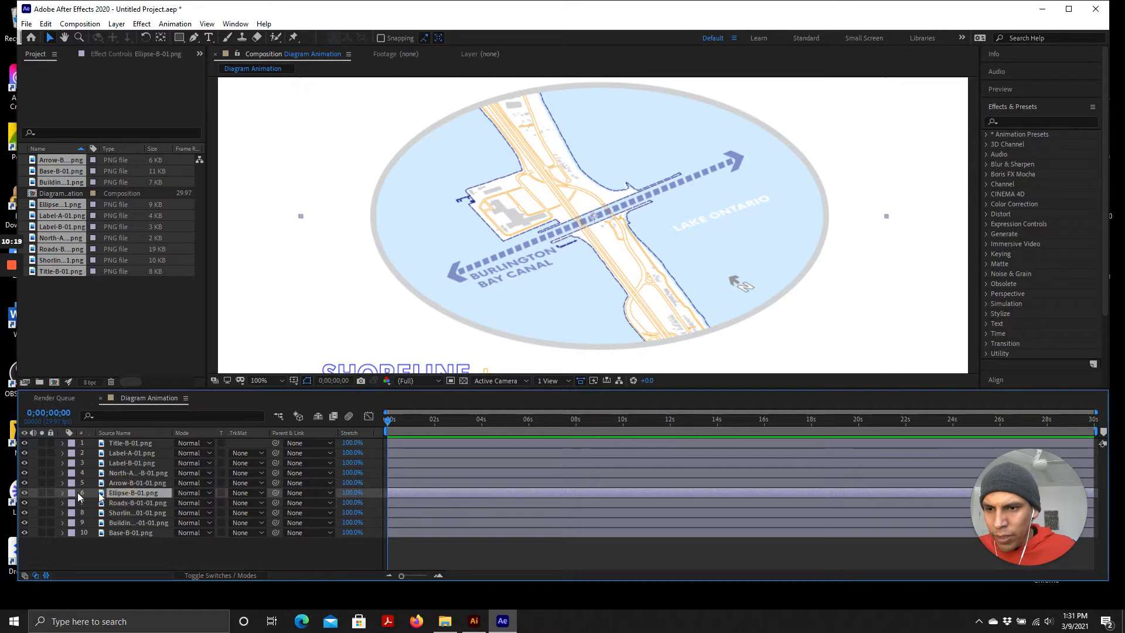
click(25, 493)
click(24, 492)
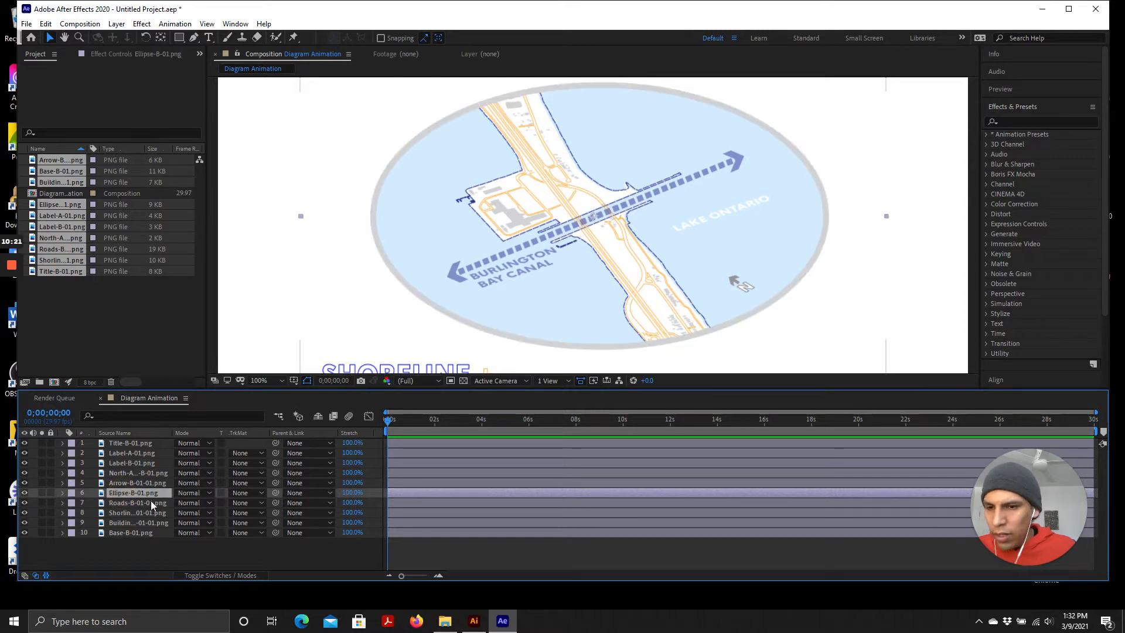
click(25, 493)
click(25, 493)
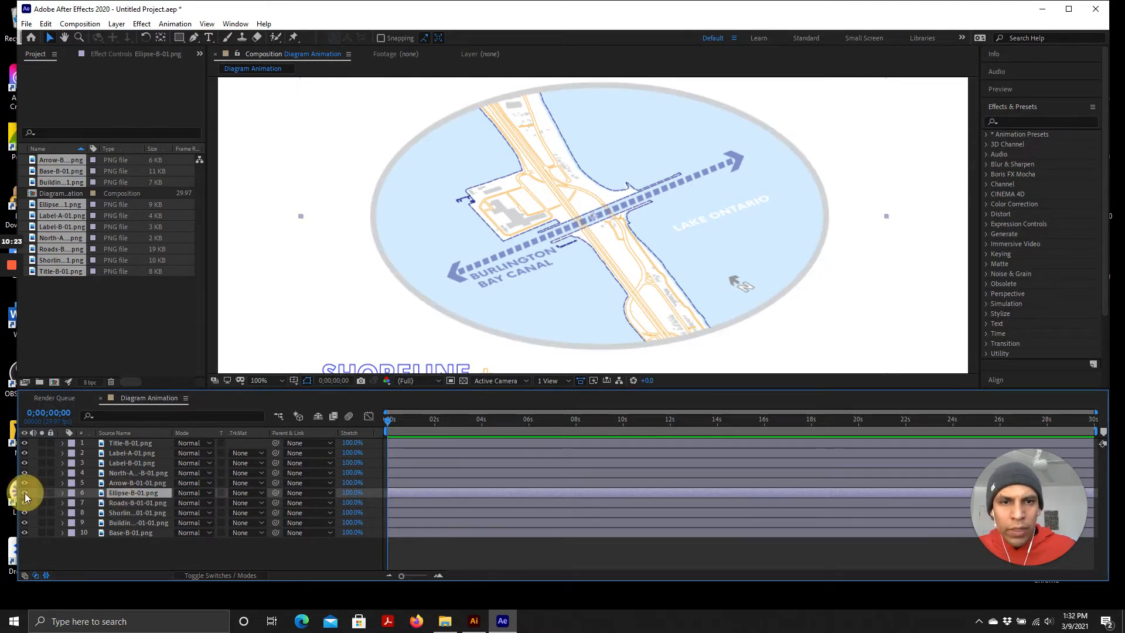
click(24, 492)
click(24, 492)
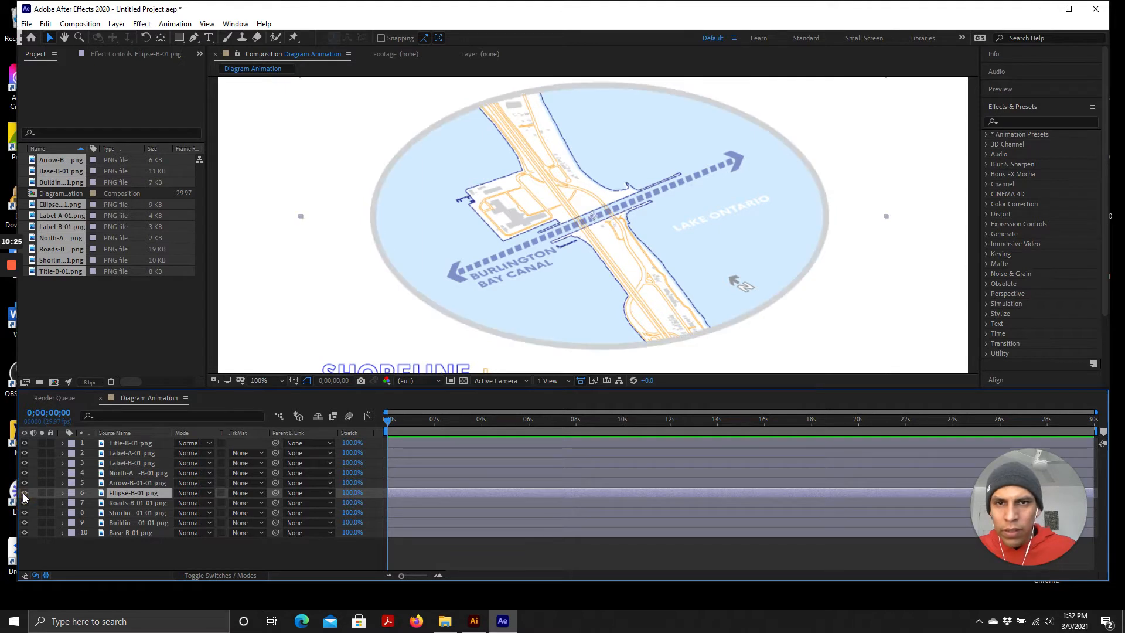
Move the Ellipse-B-01.png layer to the top of the layer stack
drag(124, 493, 126, 434)
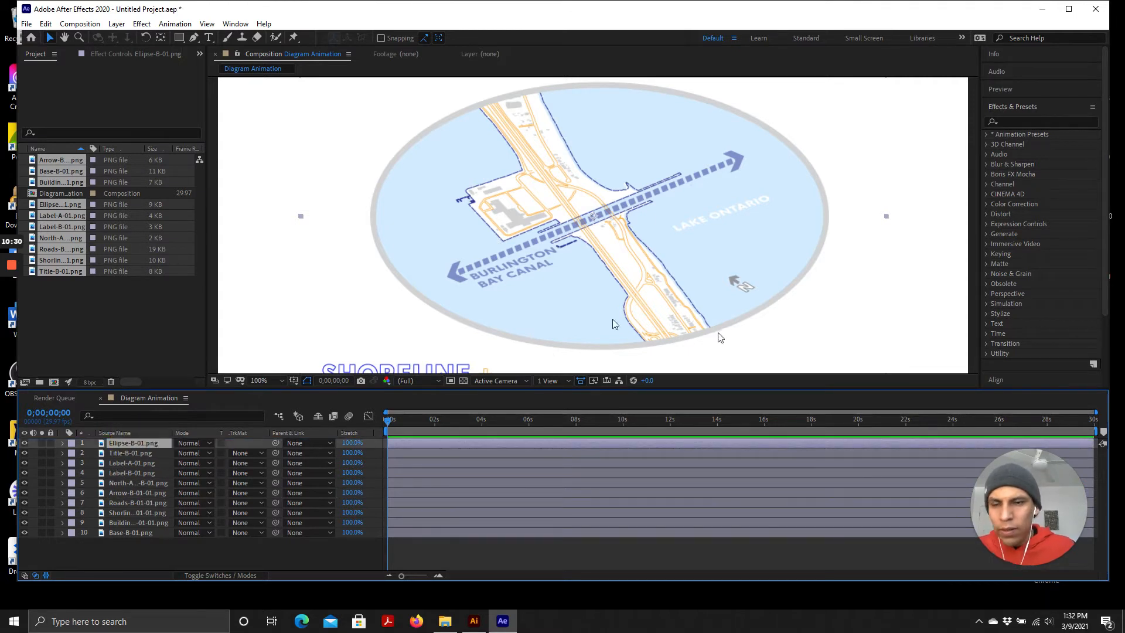
click(125, 492)
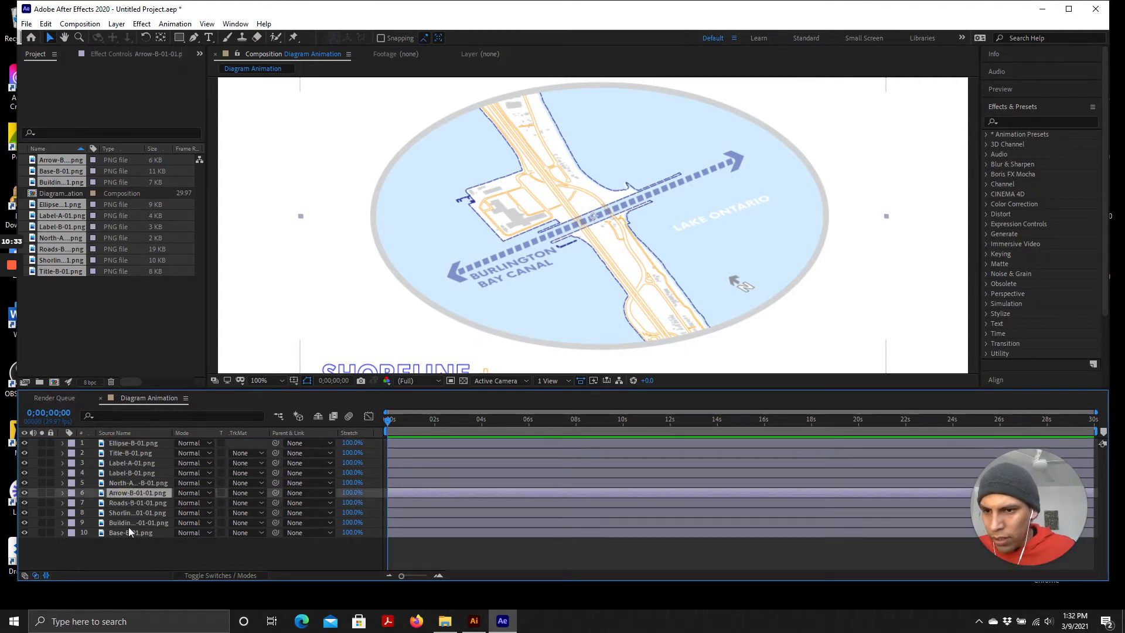
click(126, 504)
click(121, 532)
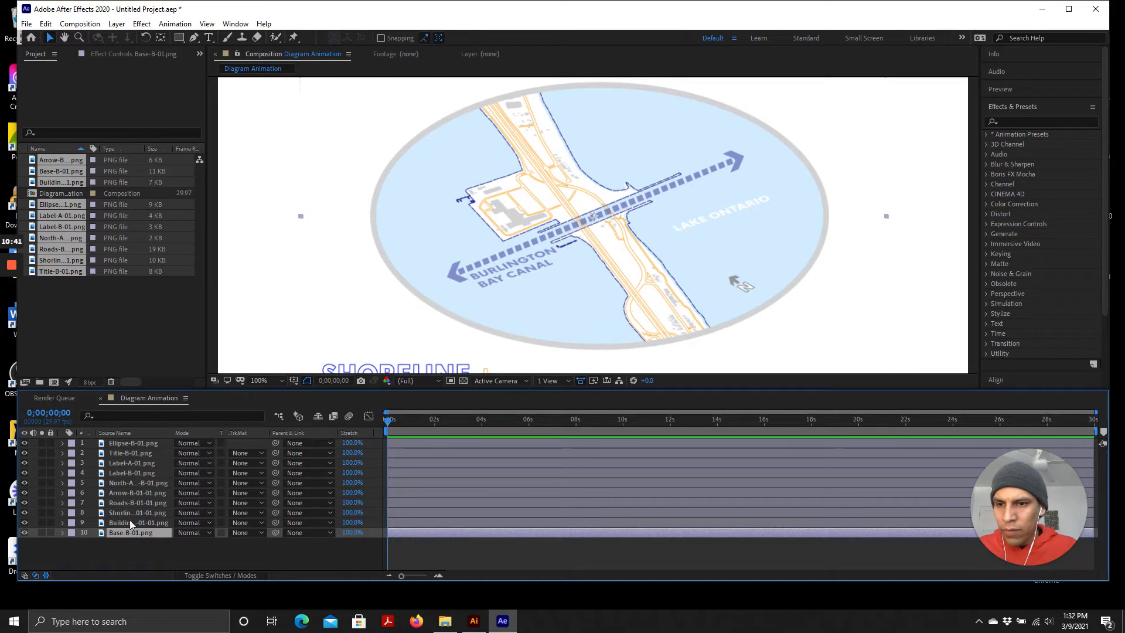
click(140, 546)
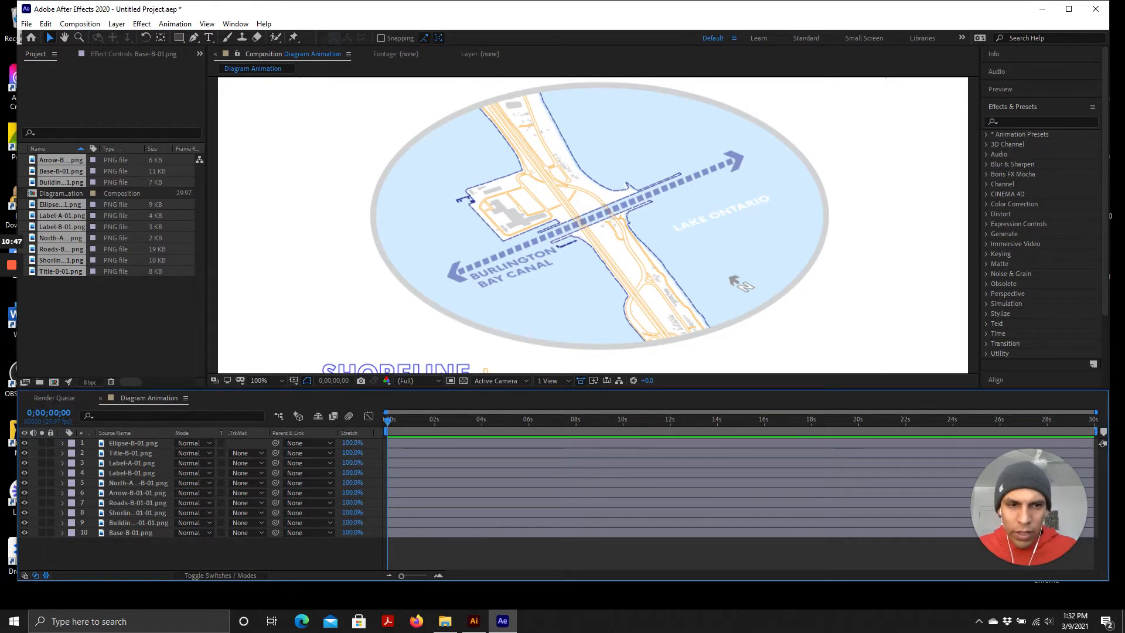
Trim the out point of all ten layers to 15 seconds
drag(1095, 412, 887, 453)
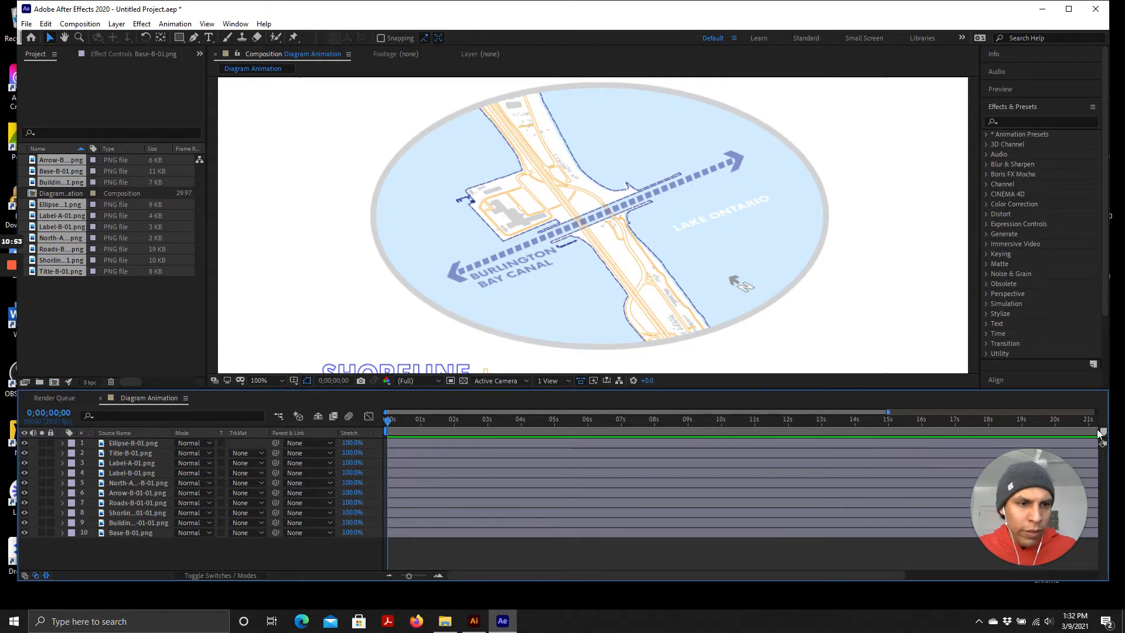
drag(868, 579, 1124, 590)
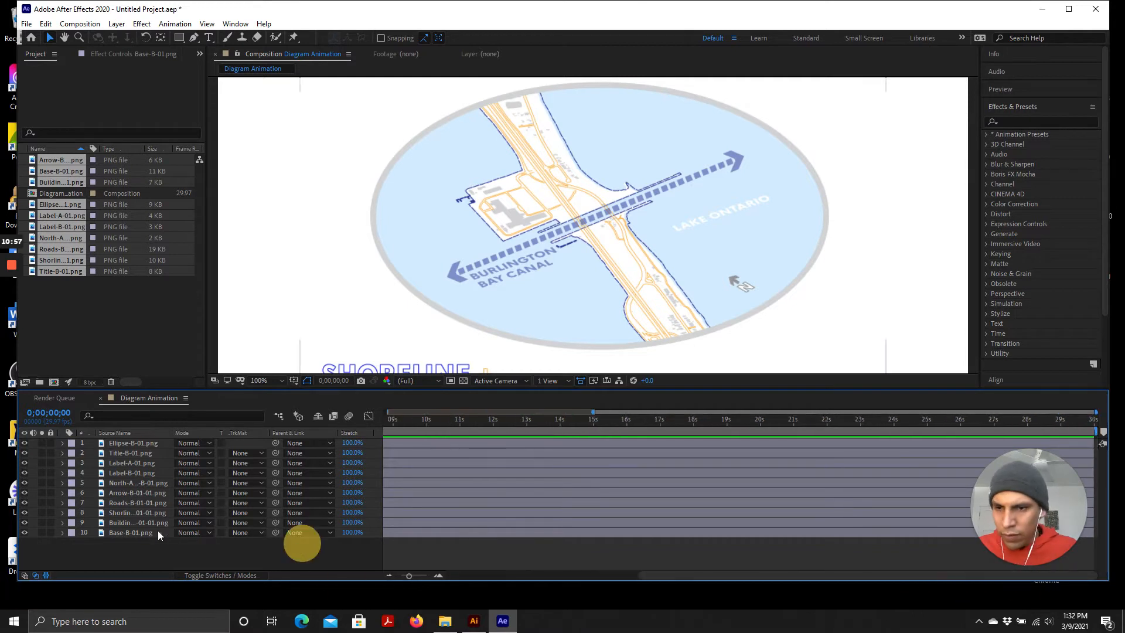
click(141, 533)
shift+click(131, 444)
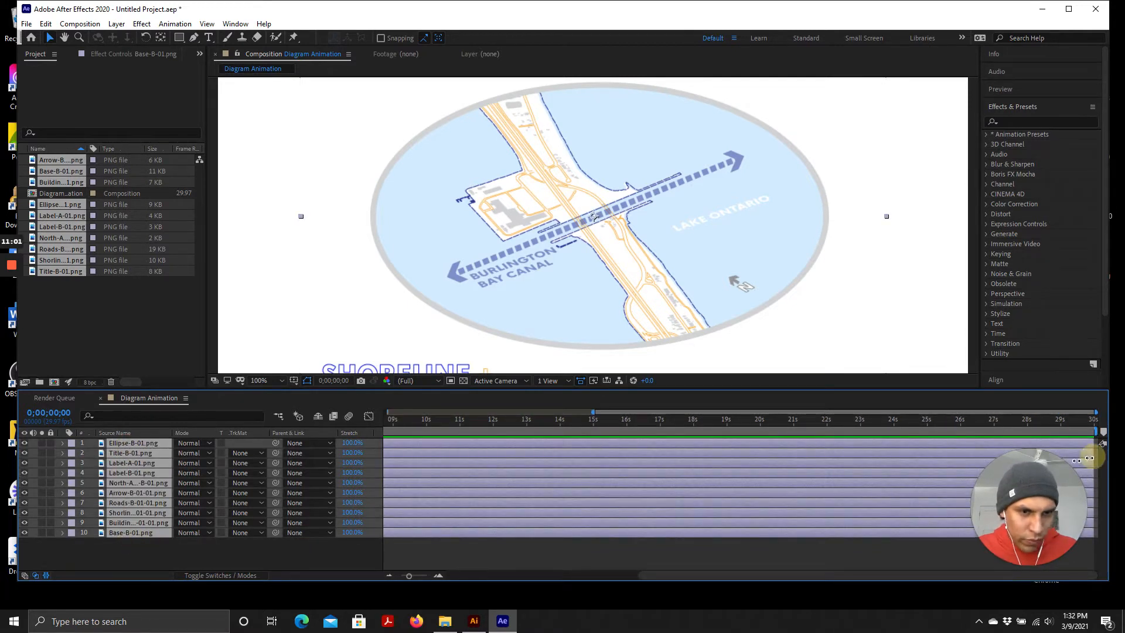
drag(1093, 462, 594, 429)
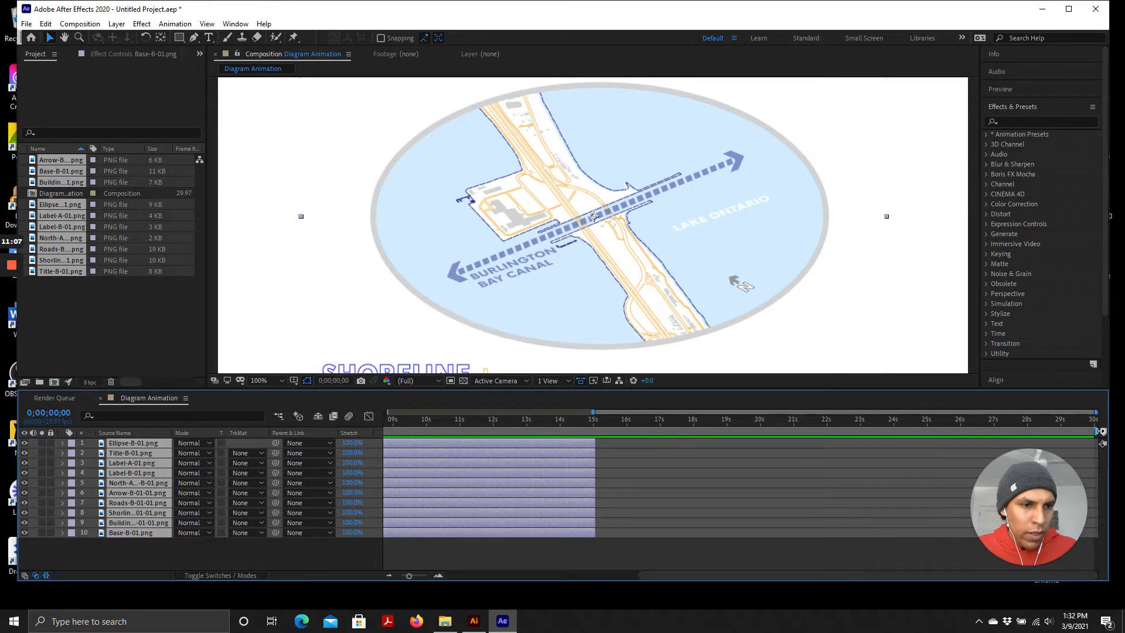
Set the end of the composition's work area to 15 seconds
drag(1096, 431, 595, 446)
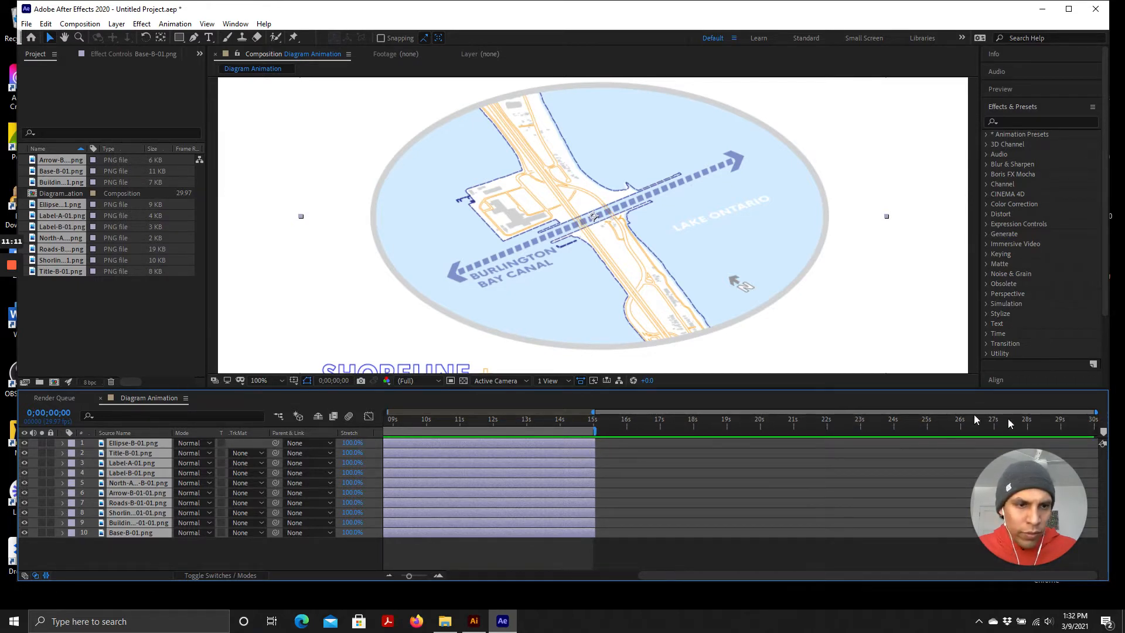
drag(1094, 416, 820, 421)
drag(593, 412, 354, 410)
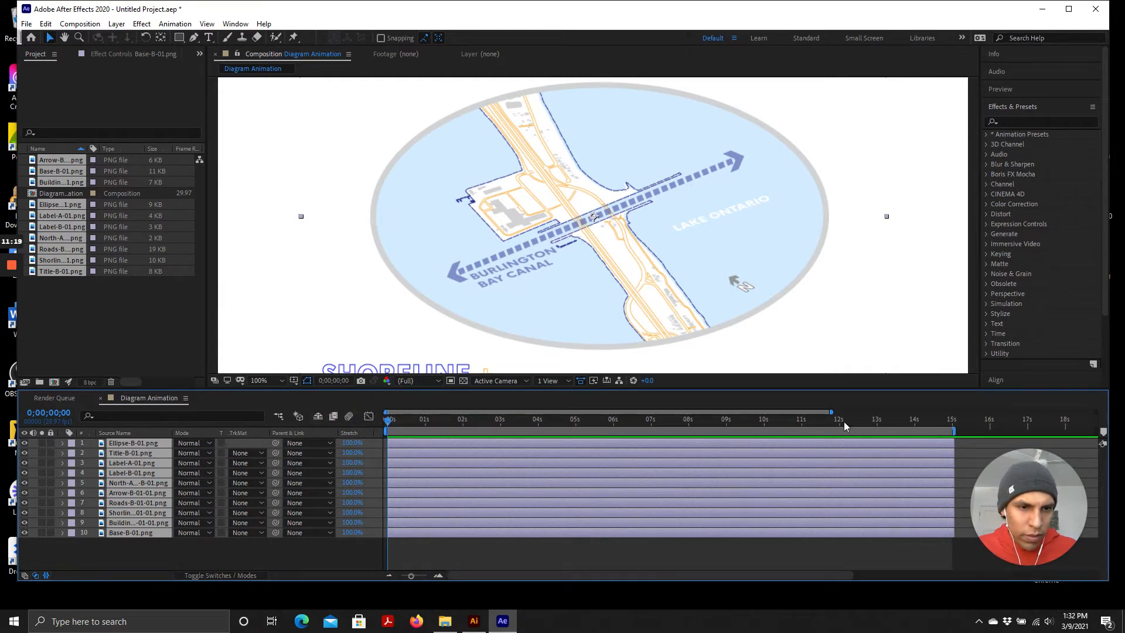
drag(832, 413, 889, 421)
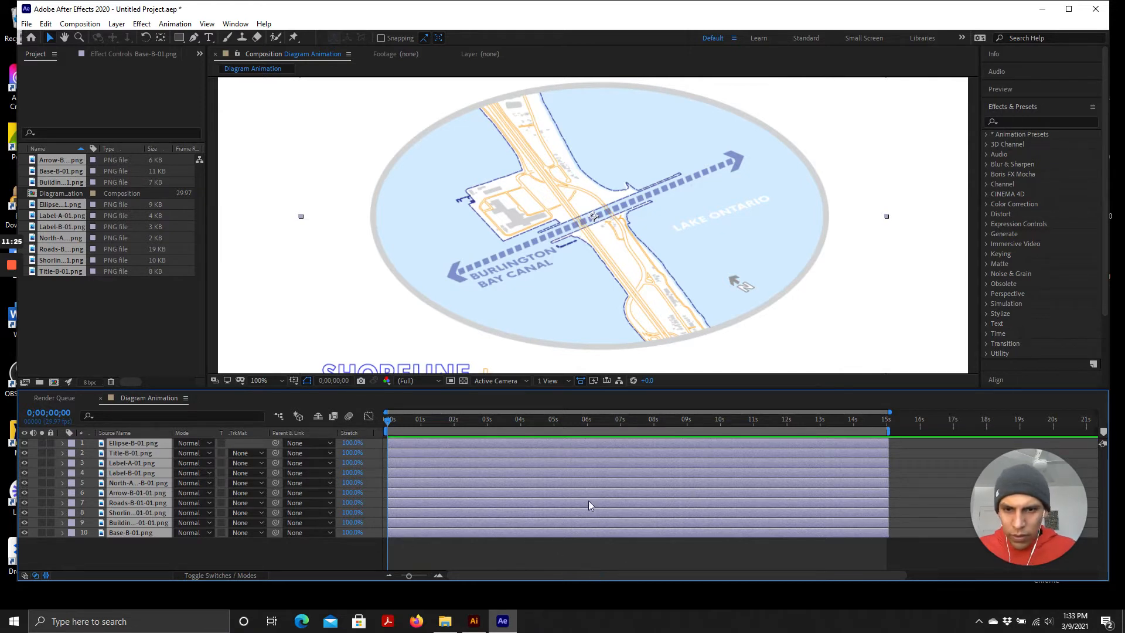
drag(399, 424, 329, 437)
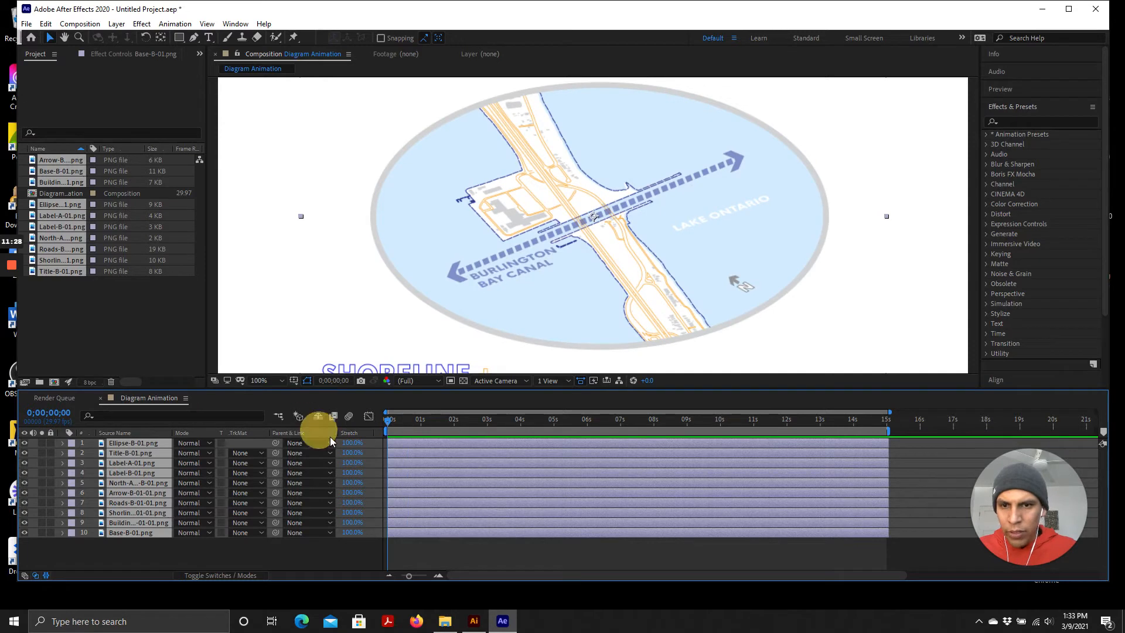
click(788, 556)
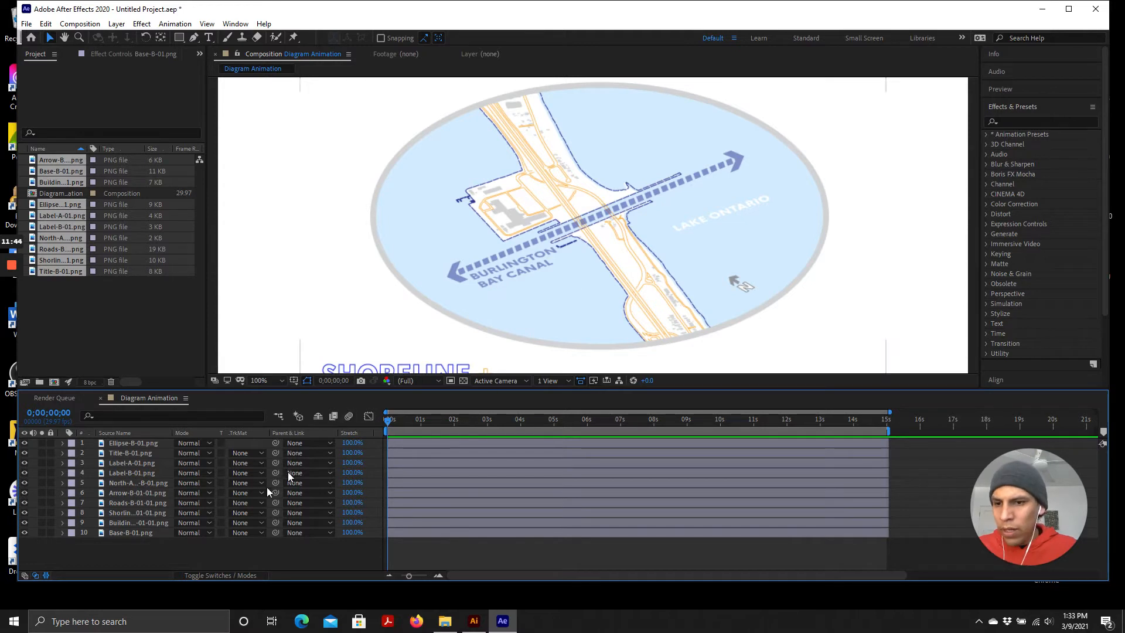
Toggle the Base-B-01.png layer's visibility off and on to check it
click(122, 532)
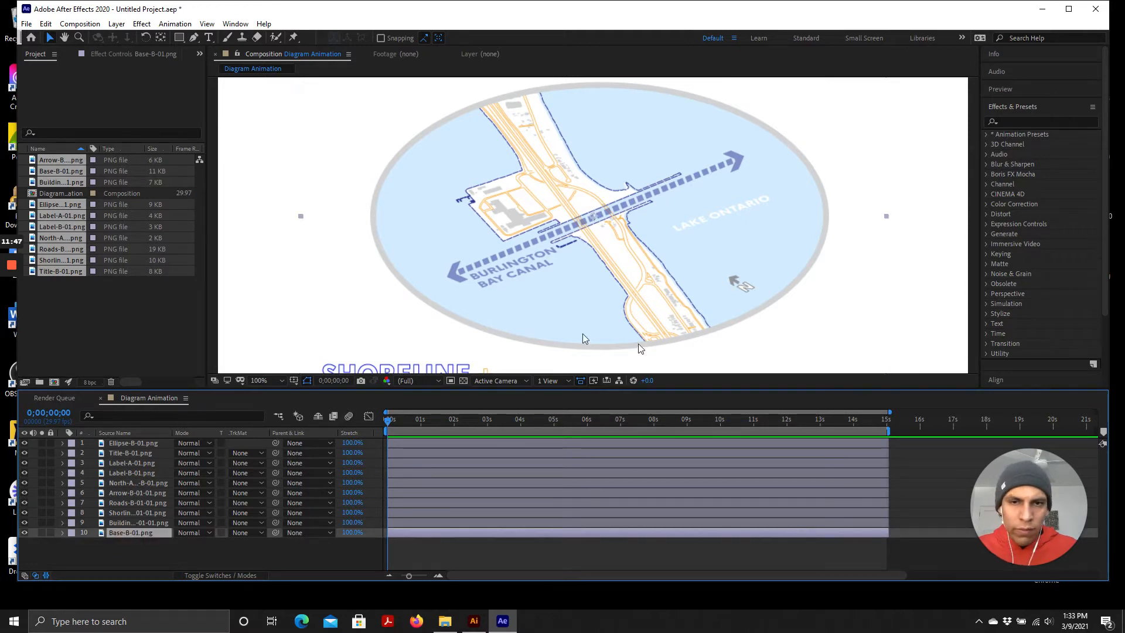
click(25, 532)
click(24, 532)
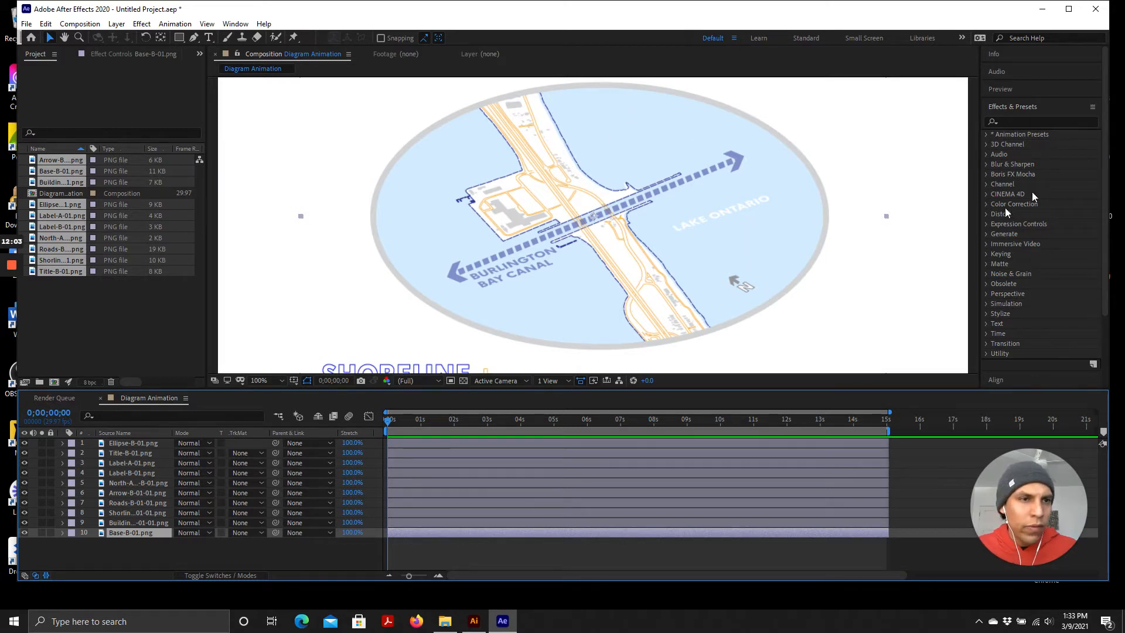
Browse the Transitions - Movement and Transitions - Wipes animation presets in Effects & Presets
click(1003, 134)
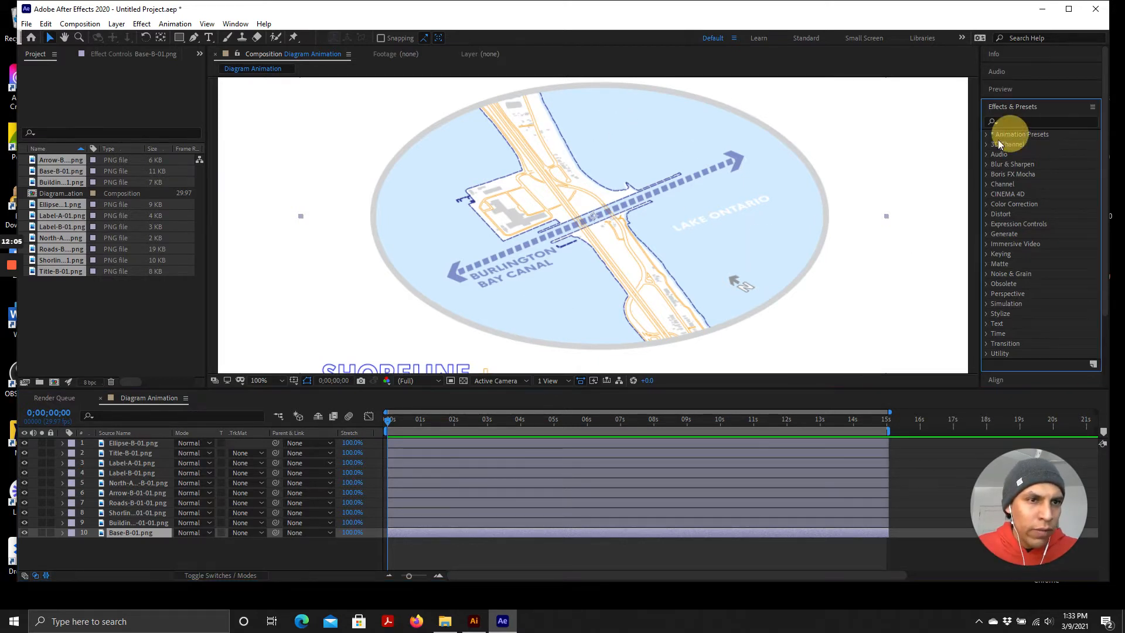
click(985, 134)
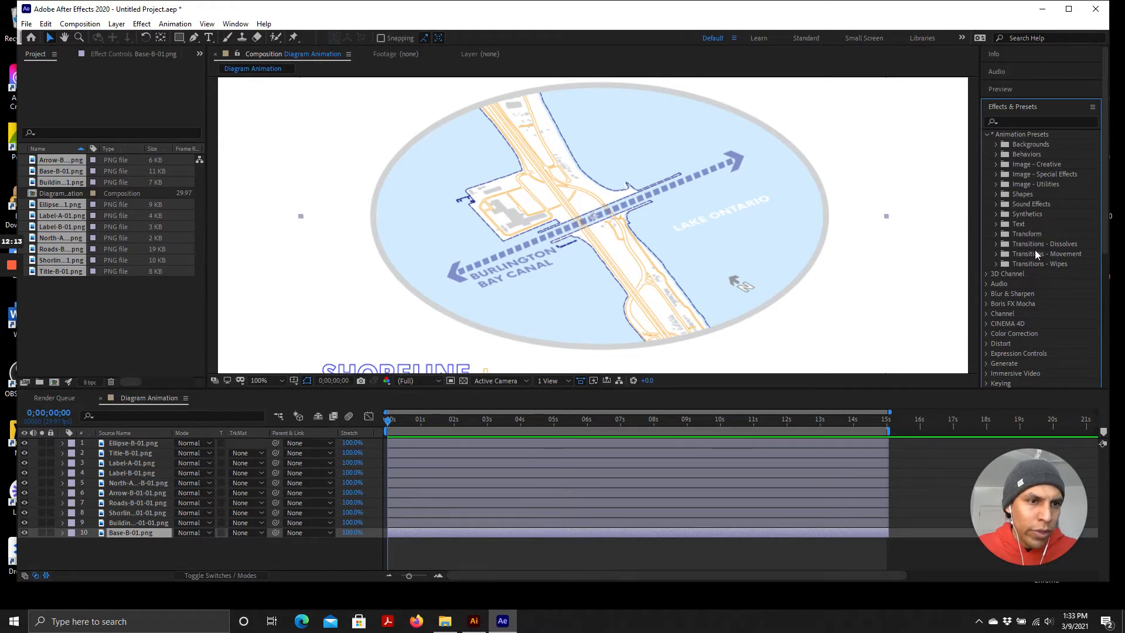
click(997, 254)
scroll(1039, 253, down, 3)
scroll(1075, 195, down, 1)
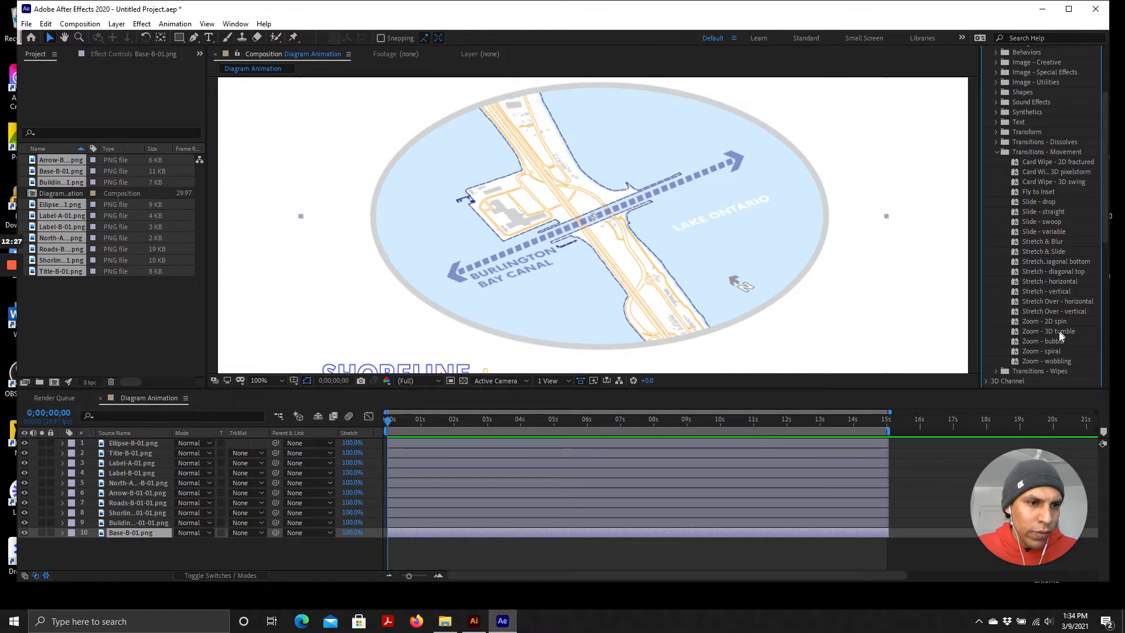
scroll(1031, 317, down, 1)
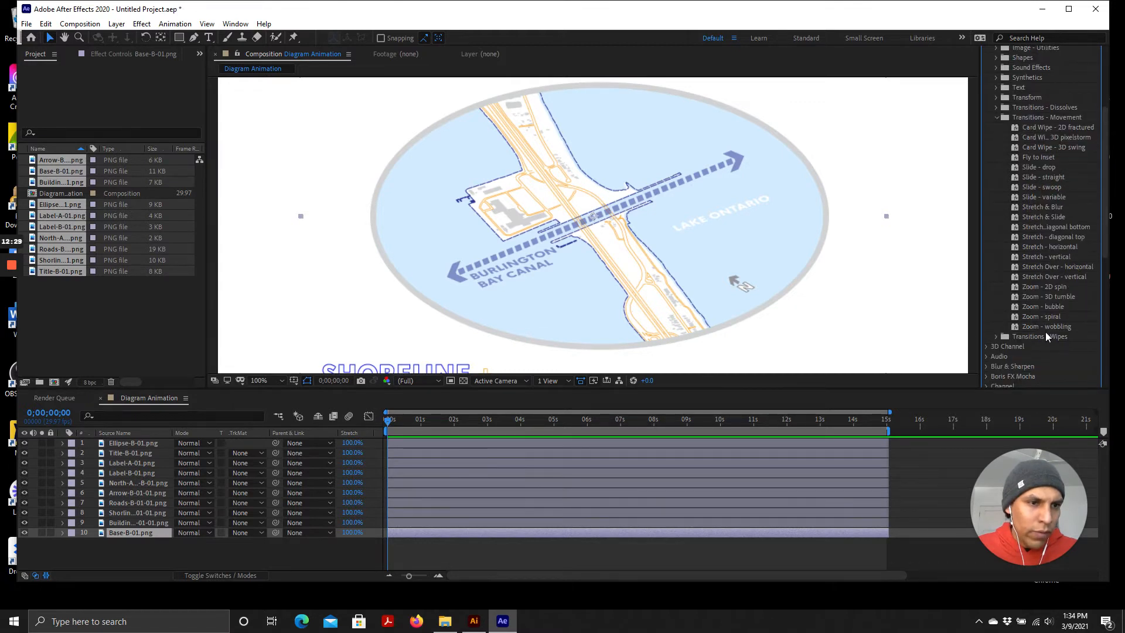
click(995, 336)
scroll(1026, 313, down, 4)
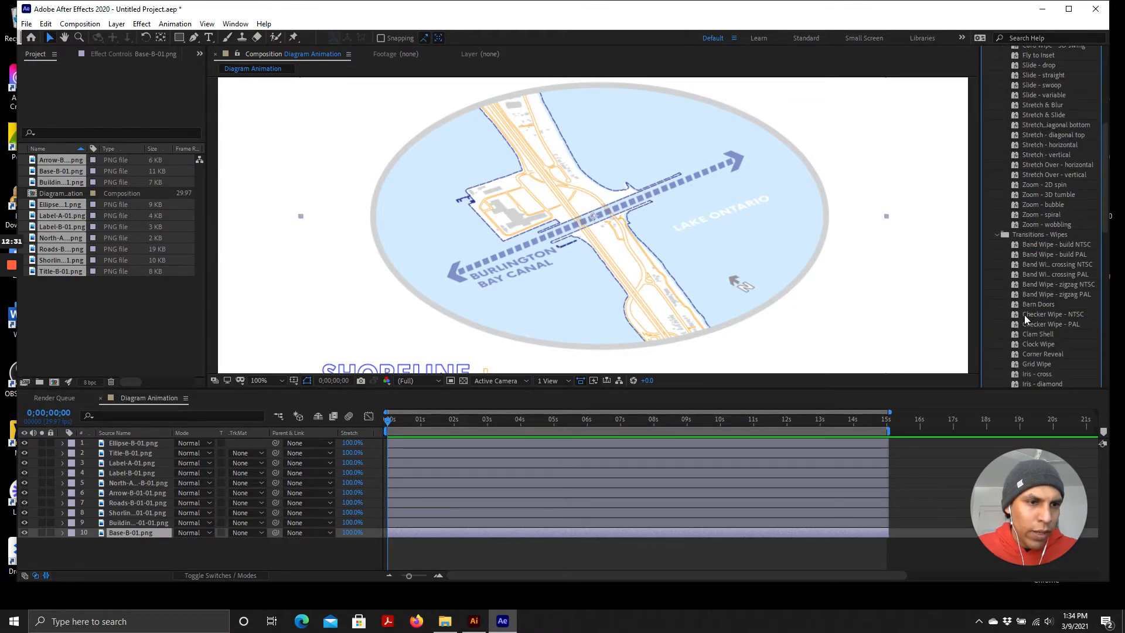
scroll(1053, 272, down, 2)
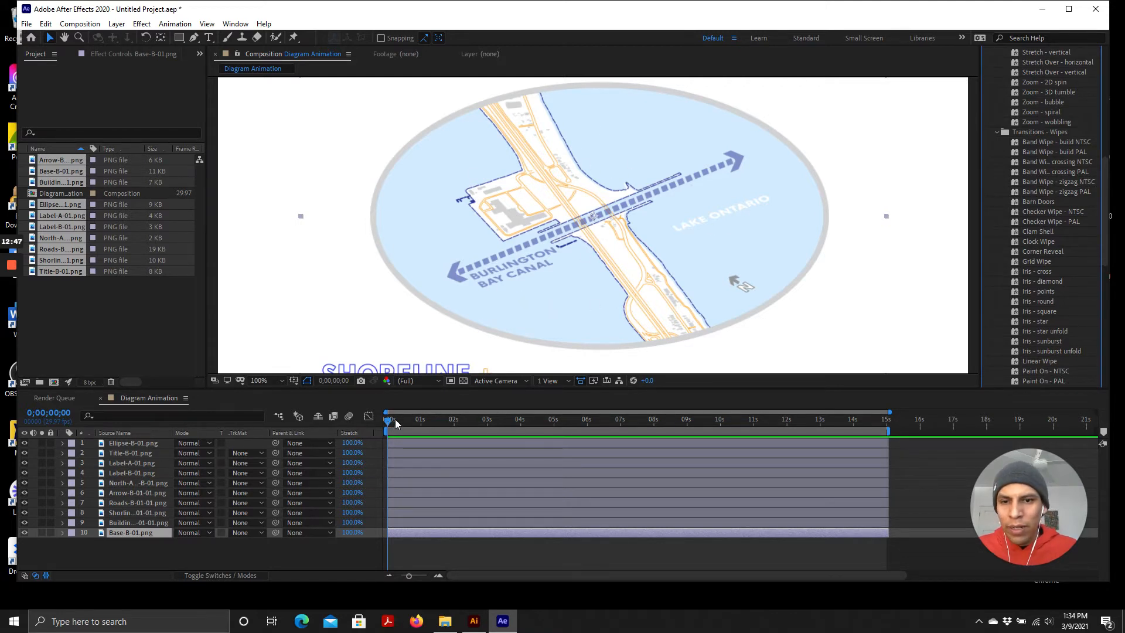
drag(388, 421, 344, 436)
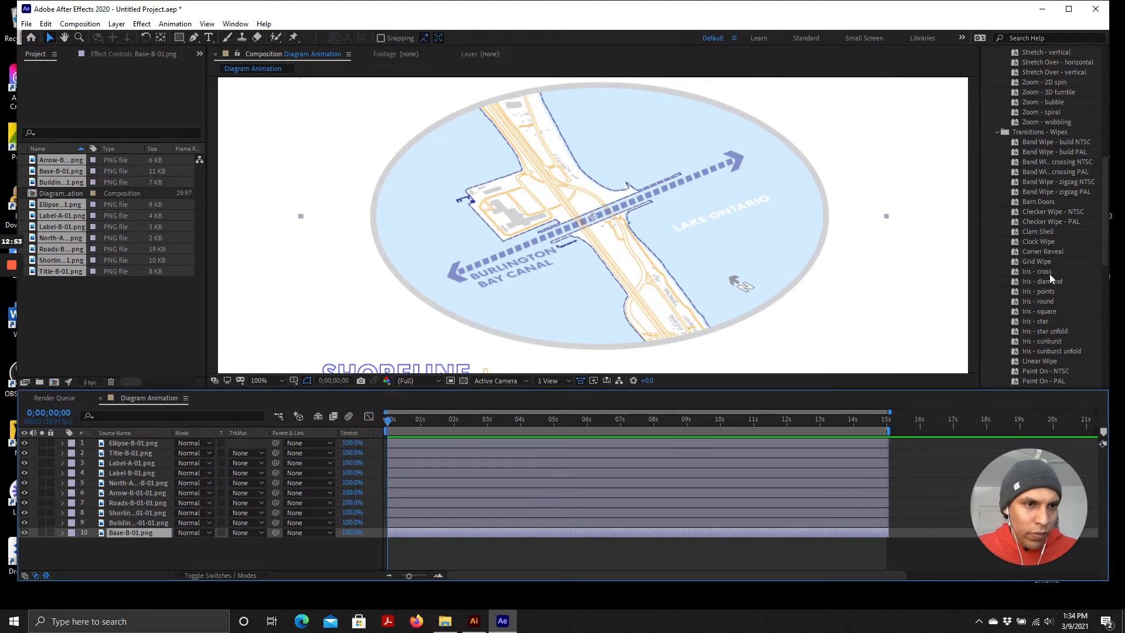
Apply the Clock Wipe transition preset to the Base-B-01.png layer
click(1031, 242)
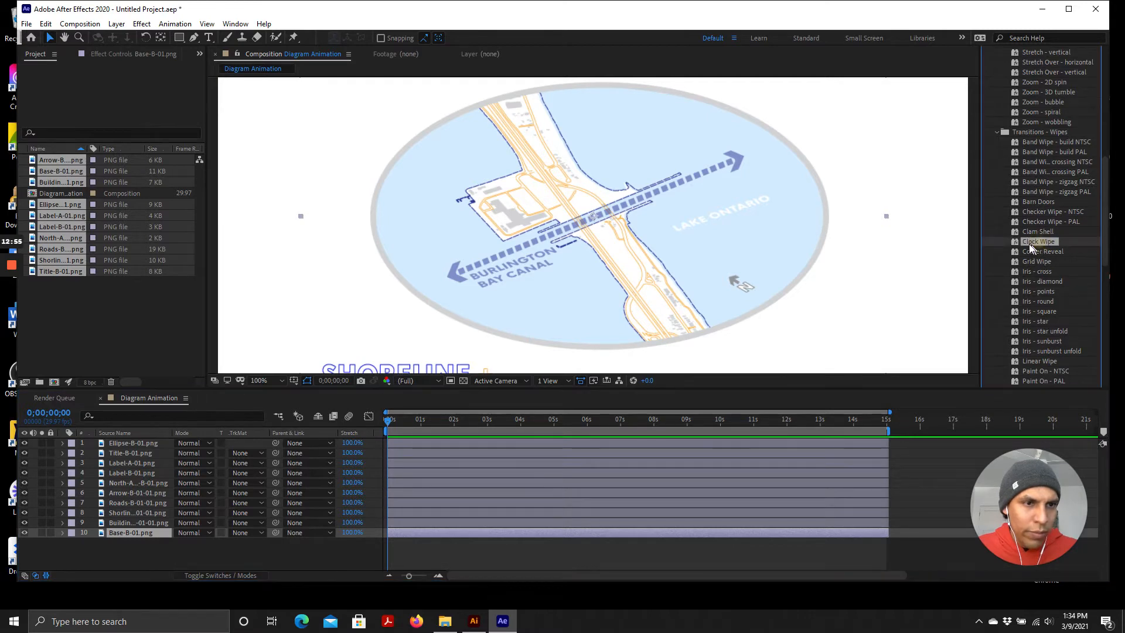
scroll(1049, 106, up, 6)
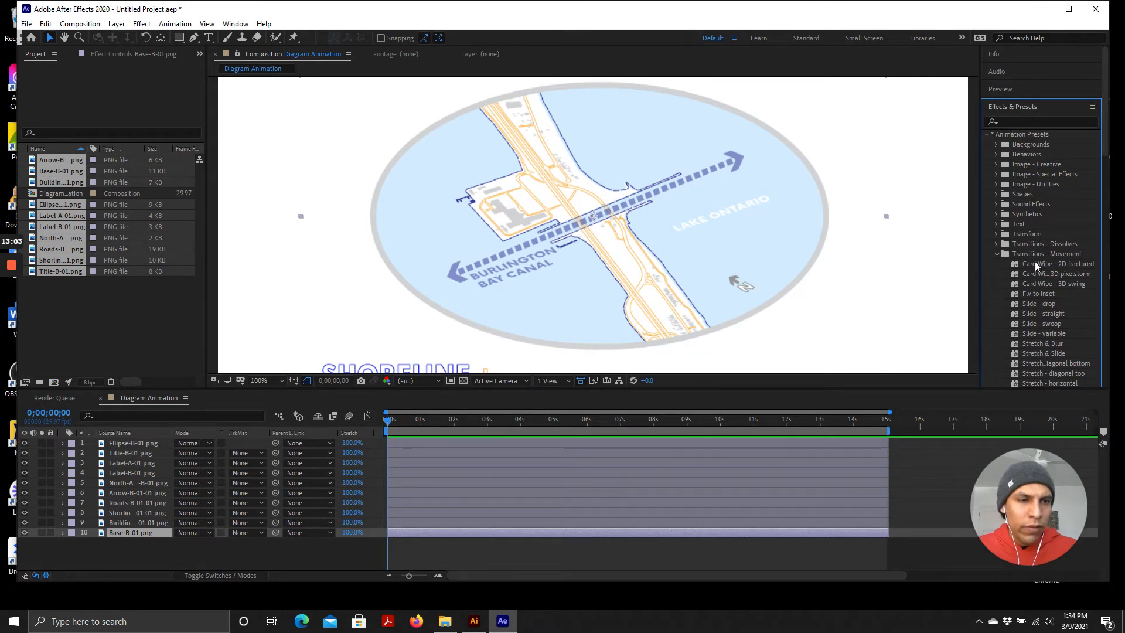
scroll(1031, 263, down, 5)
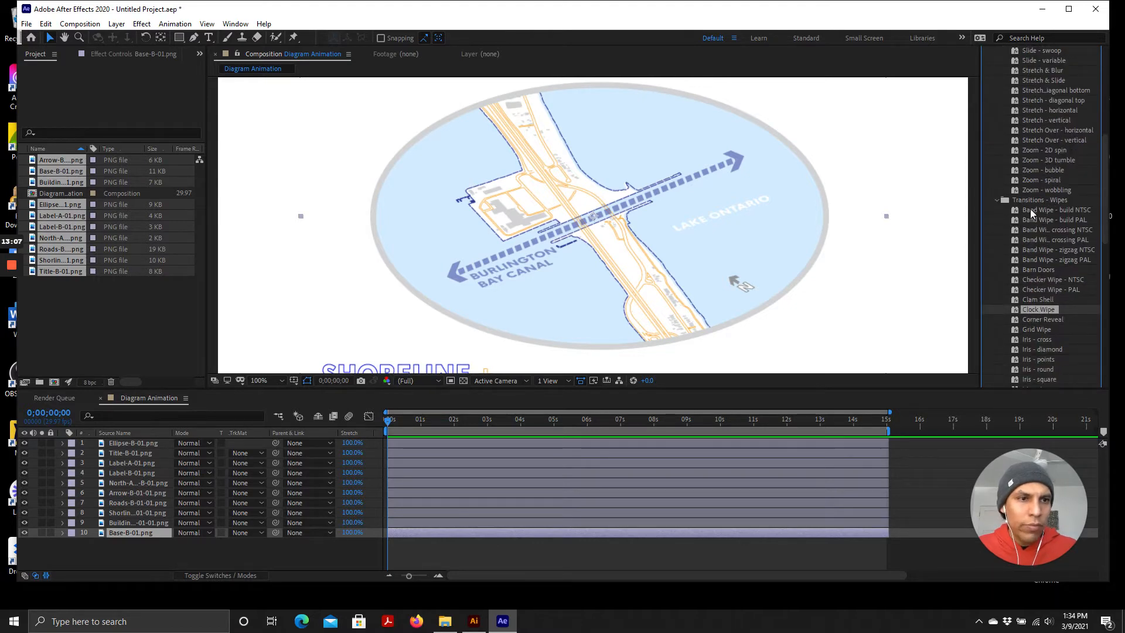
scroll(1034, 164, up, 3)
scroll(1049, 255, down, 2)
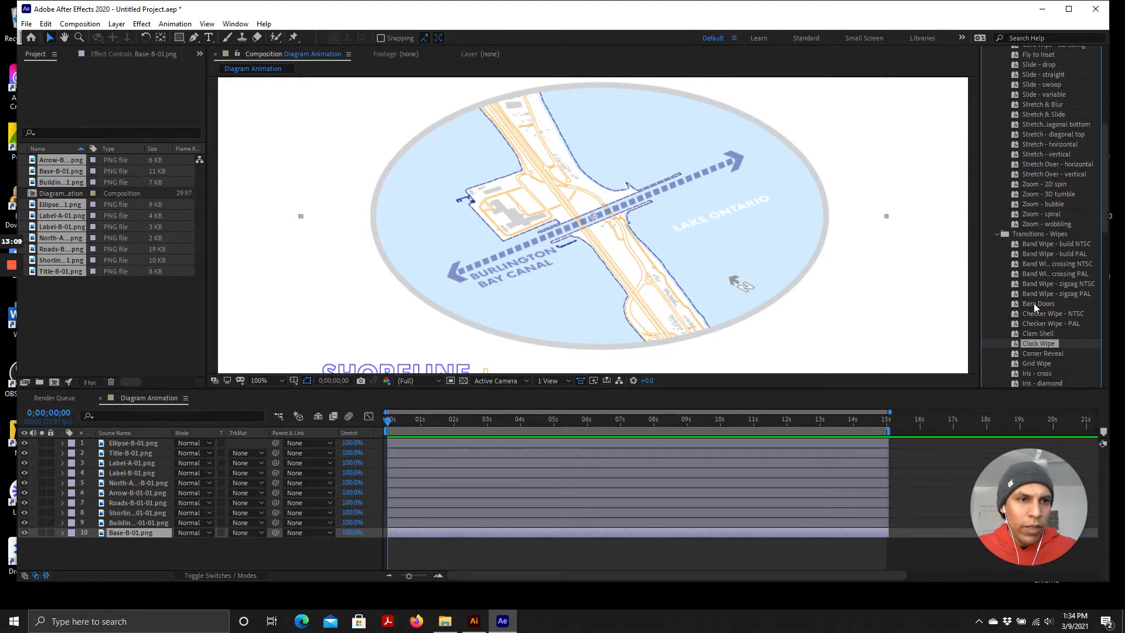
scroll(1054, 290, down, 3)
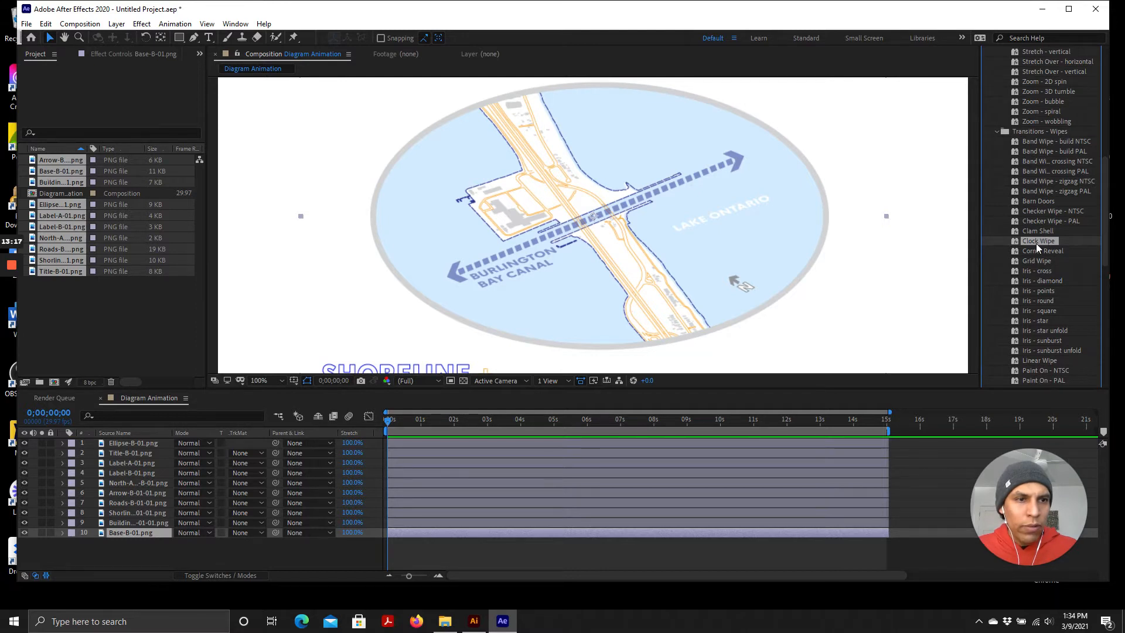
double_click(1038, 241)
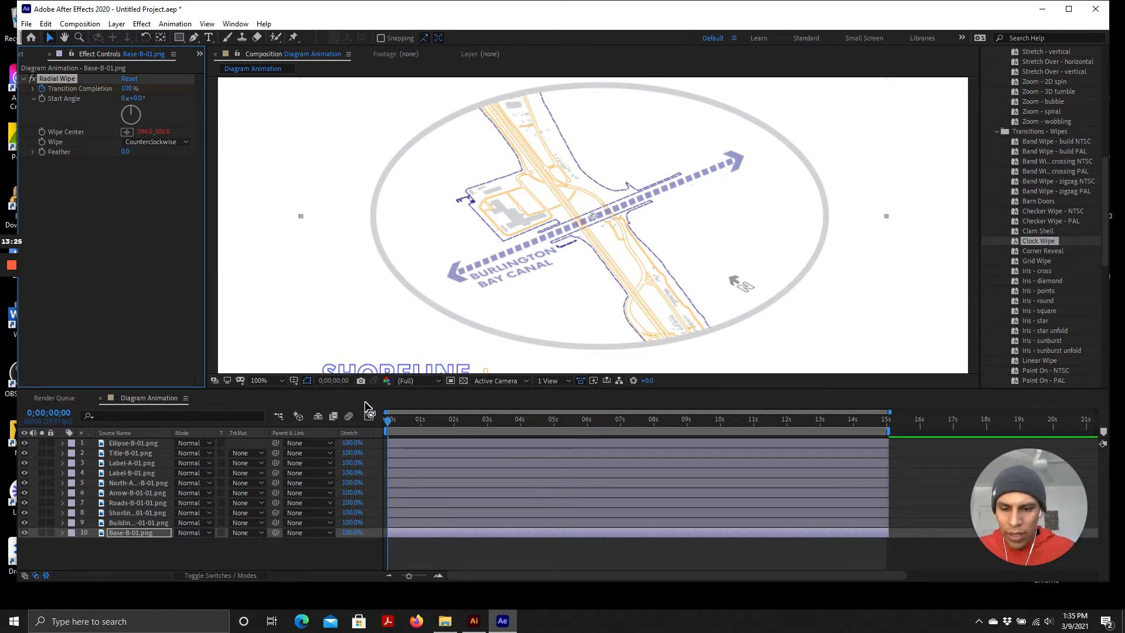
Preview the Clock Wipe animation from the start of the composition
key(space)
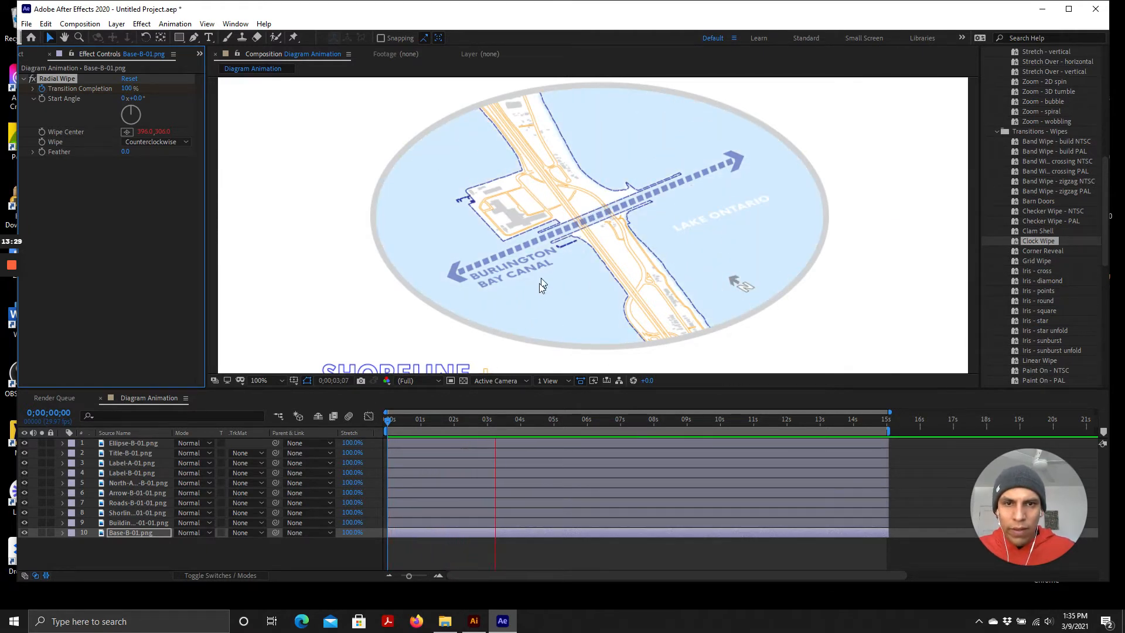
click(508, 422)
drag(463, 423, 152, 569)
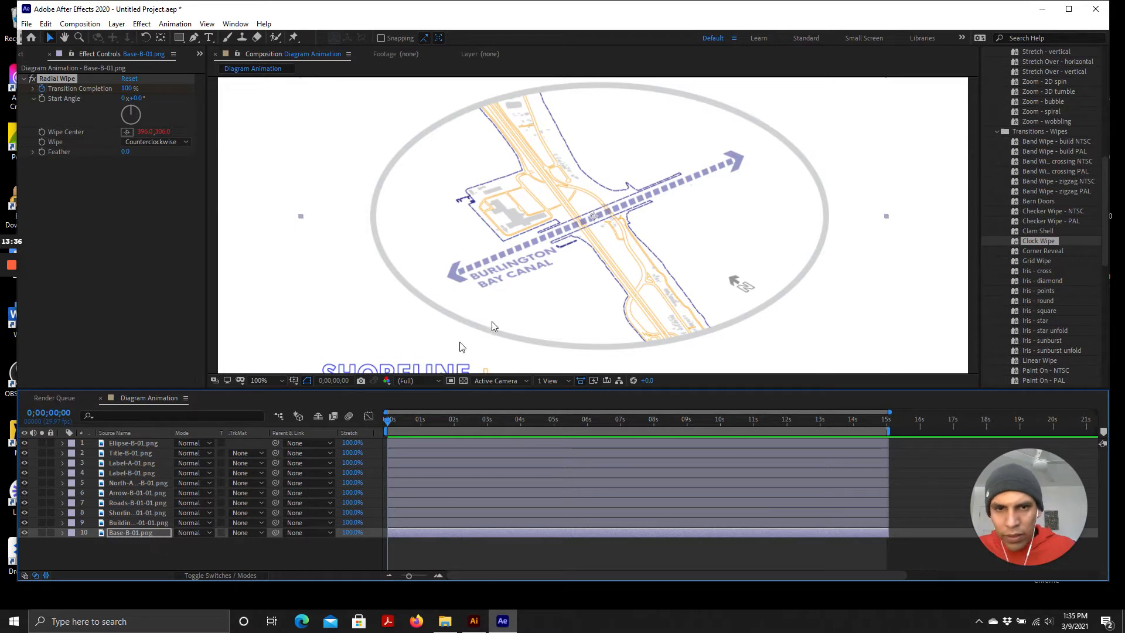
key(space)
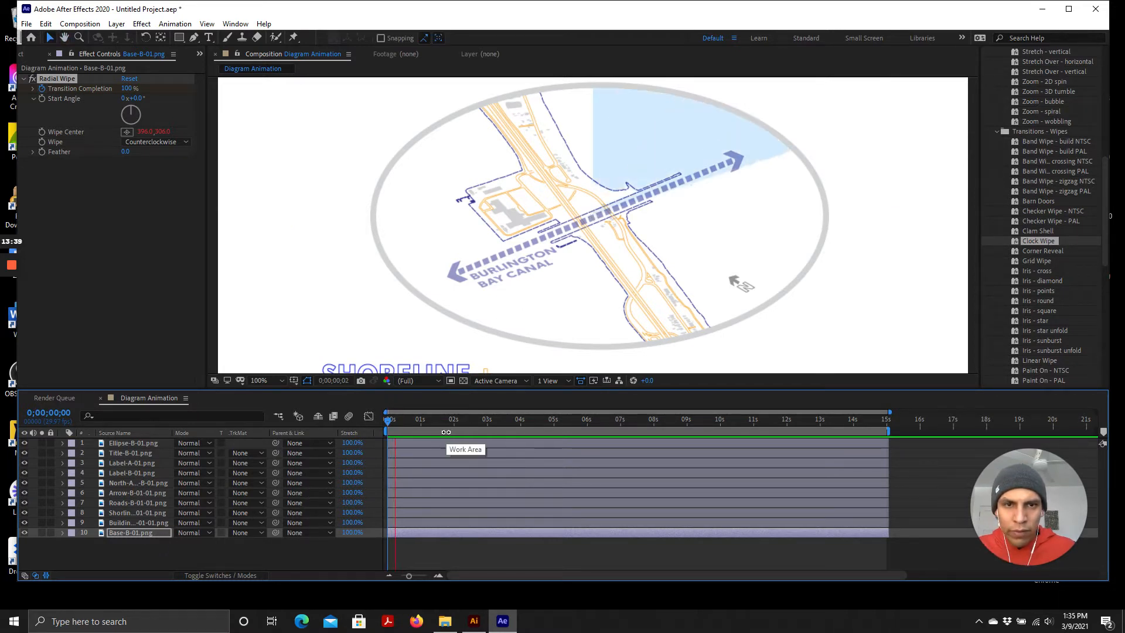
click(445, 421)
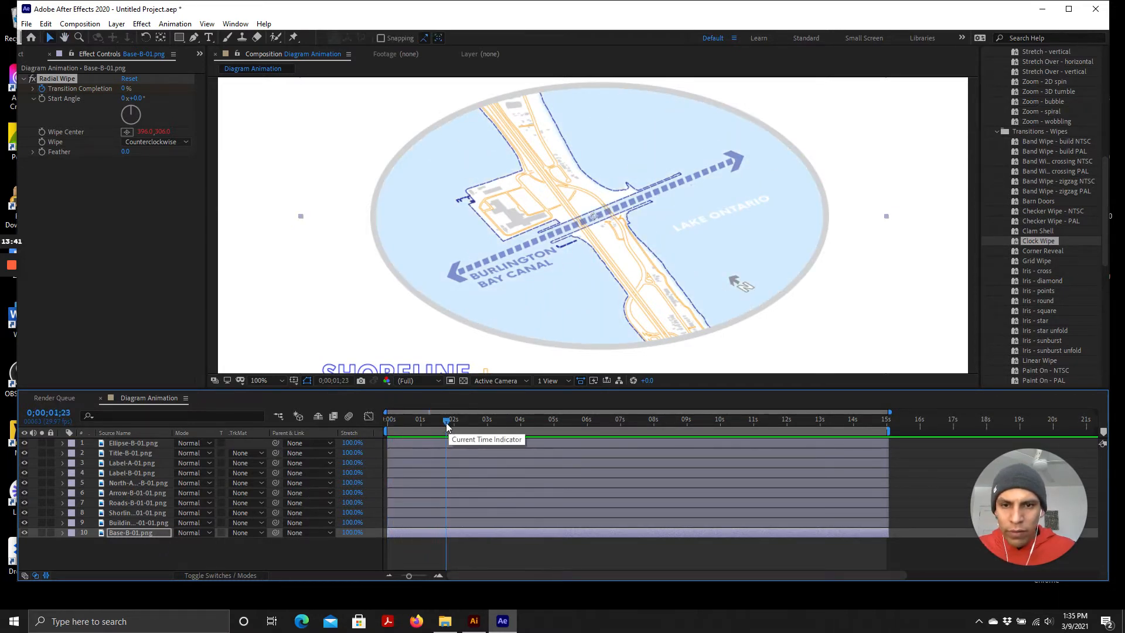
drag(427, 423, 387, 424)
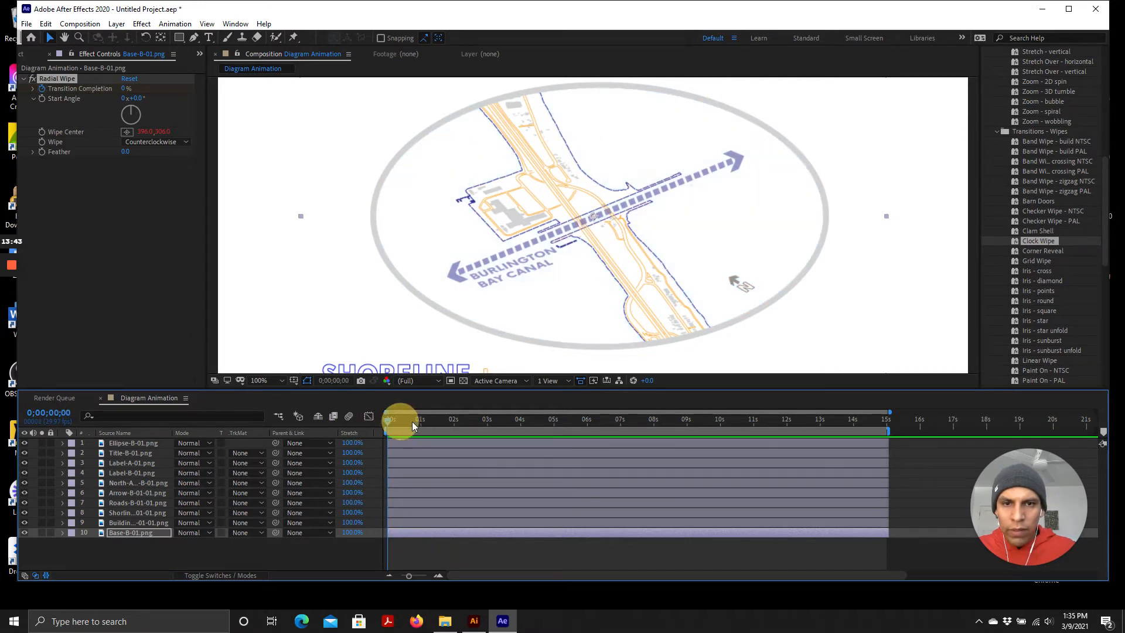
key(space)
key(space)
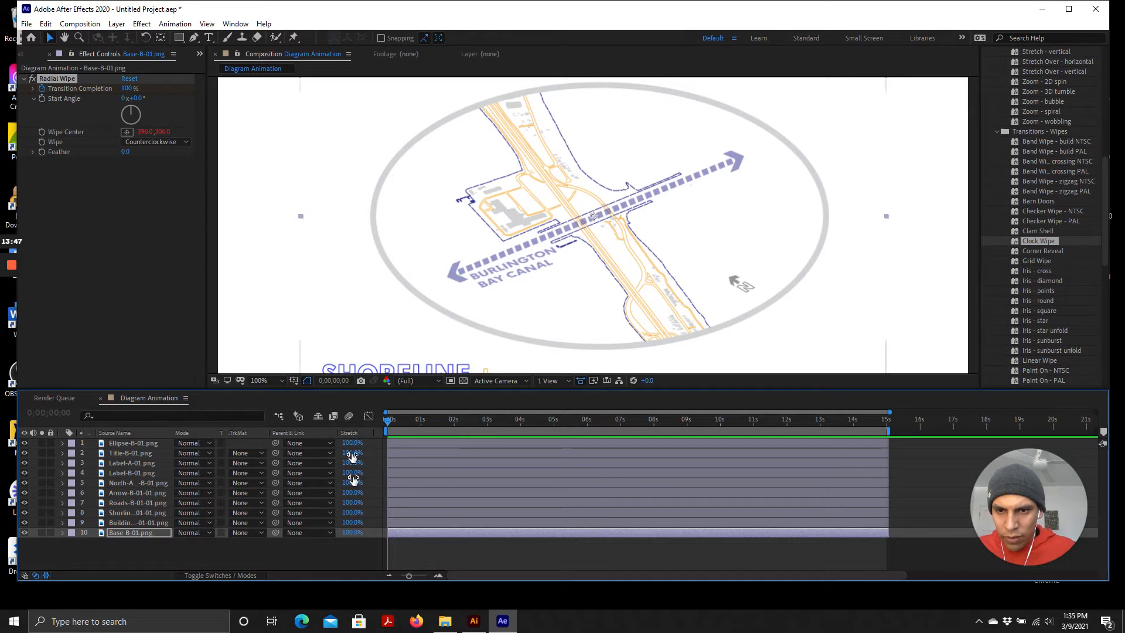
Set the Base-B-01.png layer's stretch to about 130% and preview the slower wipe
drag(350, 535, 372, 539)
key(space)
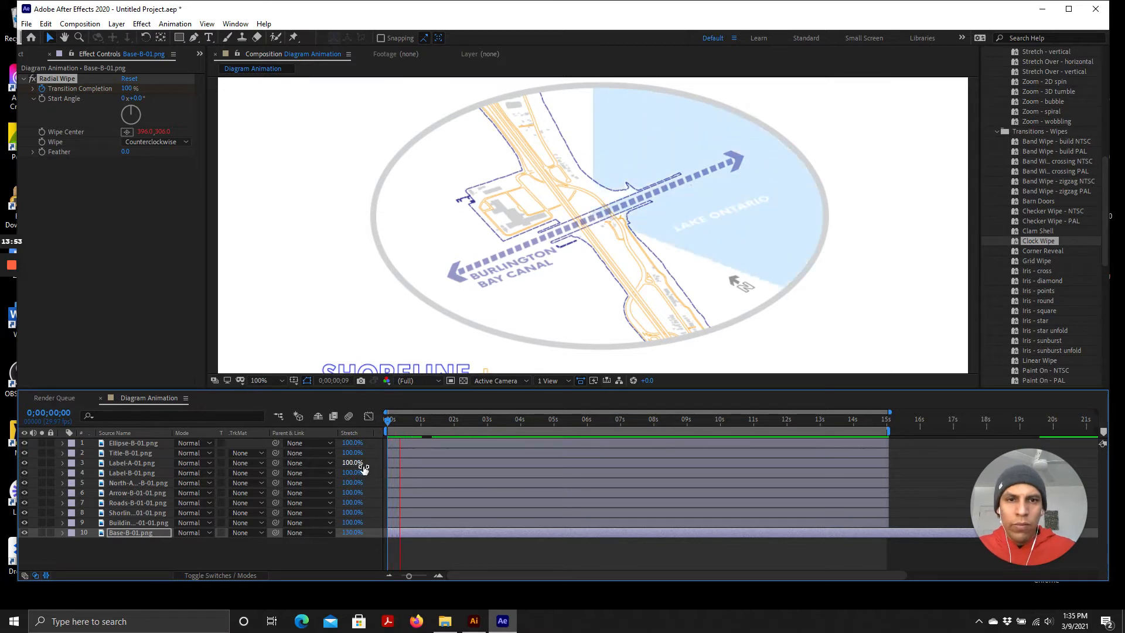
key(space)
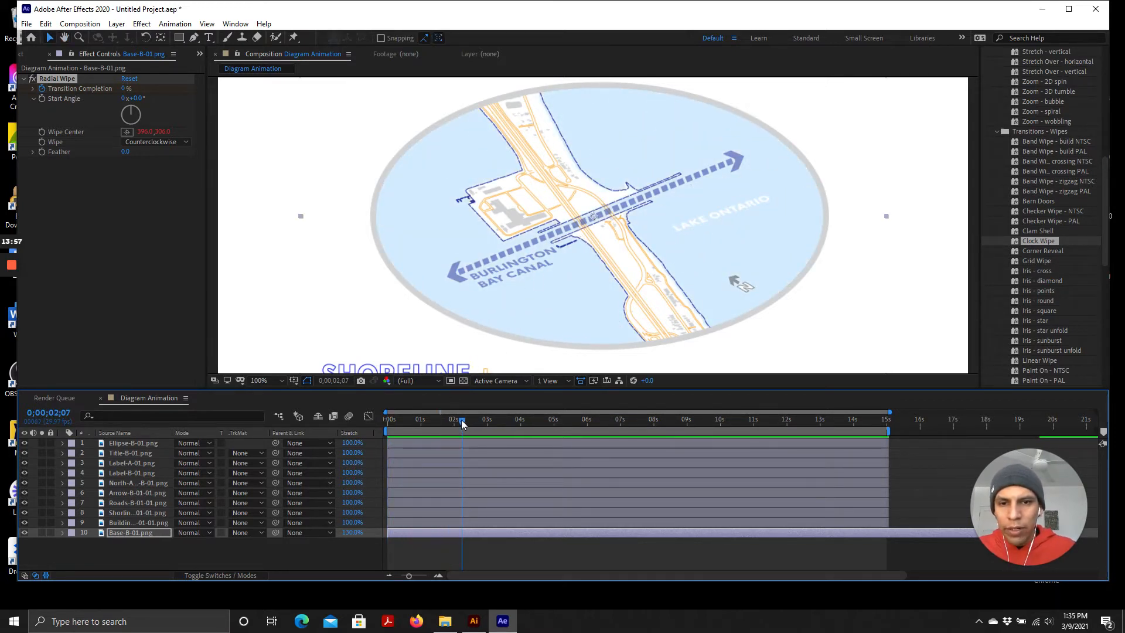
mouse_move(461, 420)
mouse_down()
mouse_move(421, 424)
mouse_move(440, 427)
mouse_up()
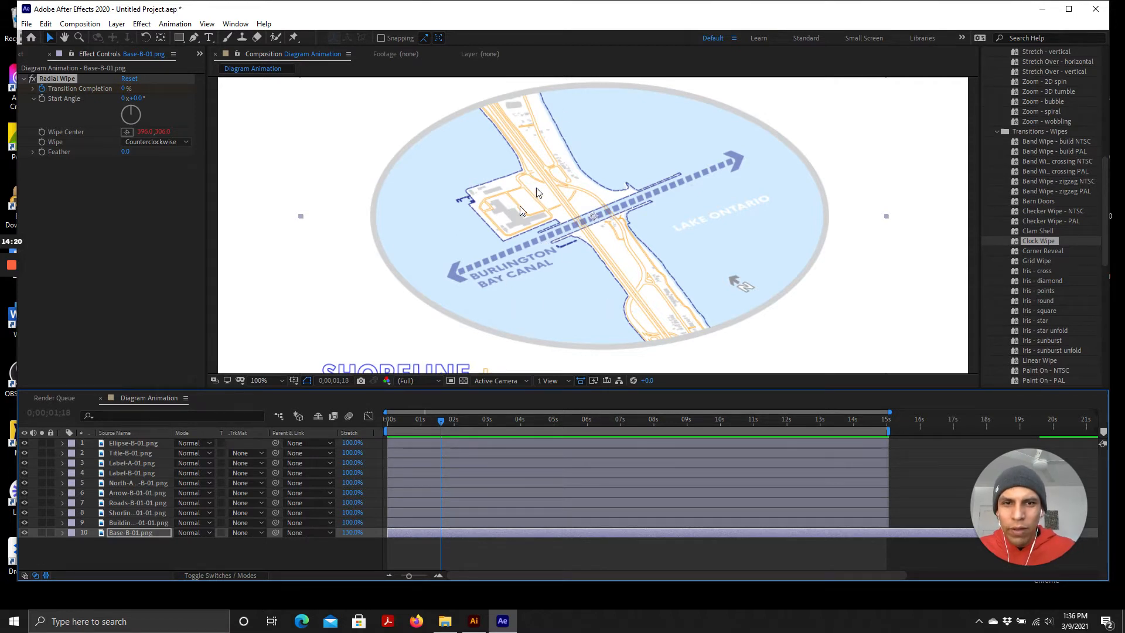
Browse the Transitions - Movement and Transitions - Wipes presets for the next layer's transition
scroll(1037, 316, up, 4)
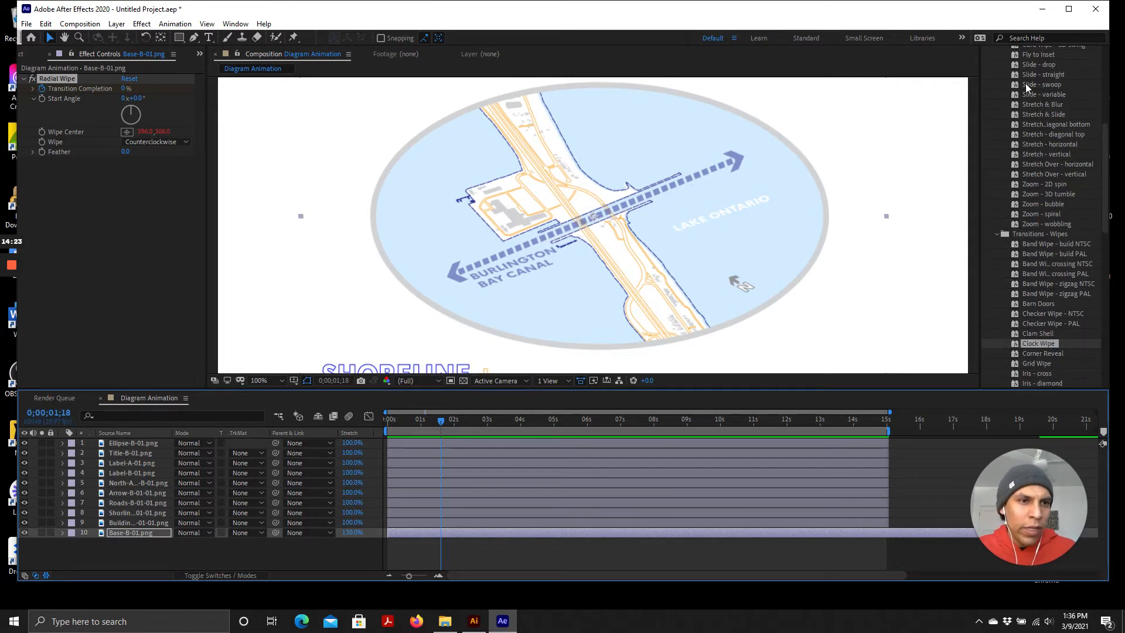
scroll(1034, 176, up, 10)
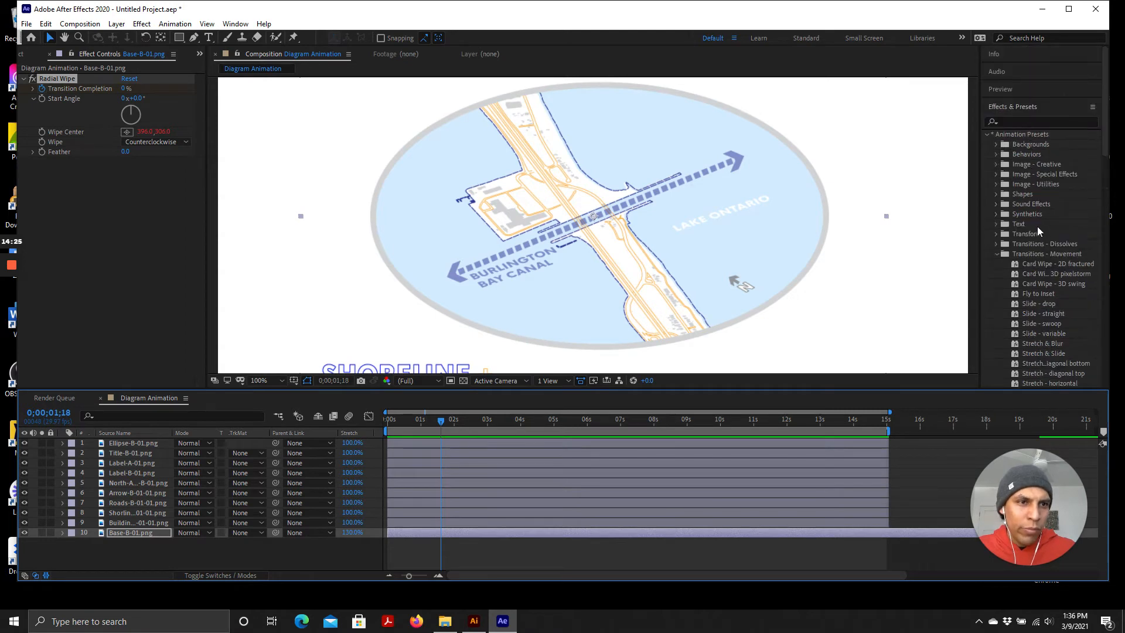
scroll(1031, 211, down, 7)
scroll(1055, 258, down, 6)
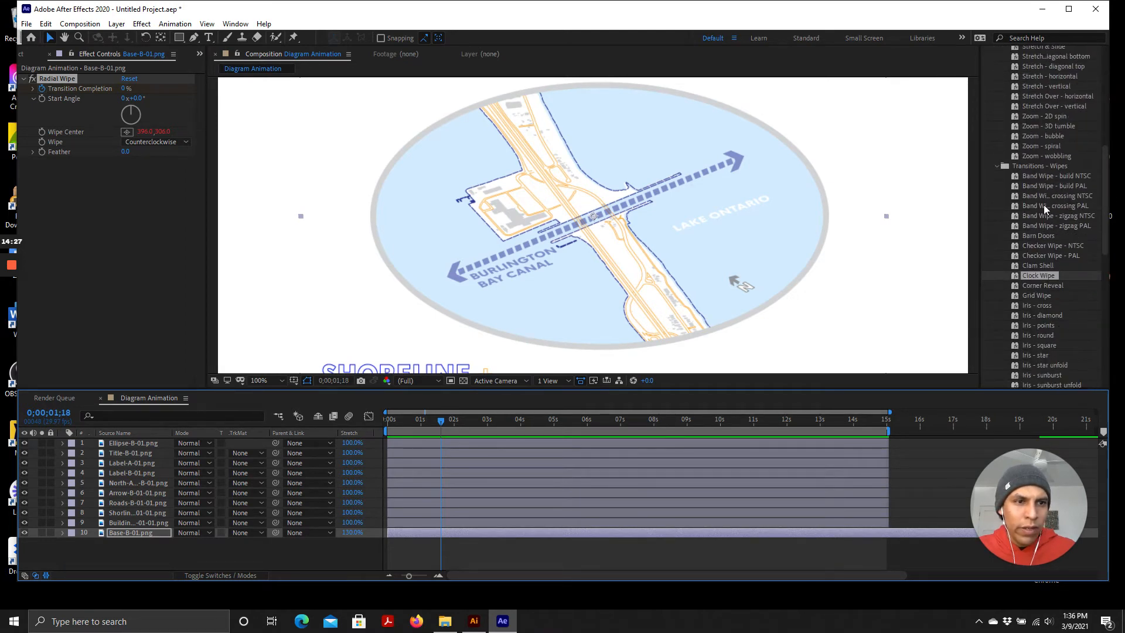
scroll(1066, 174, up, 5)
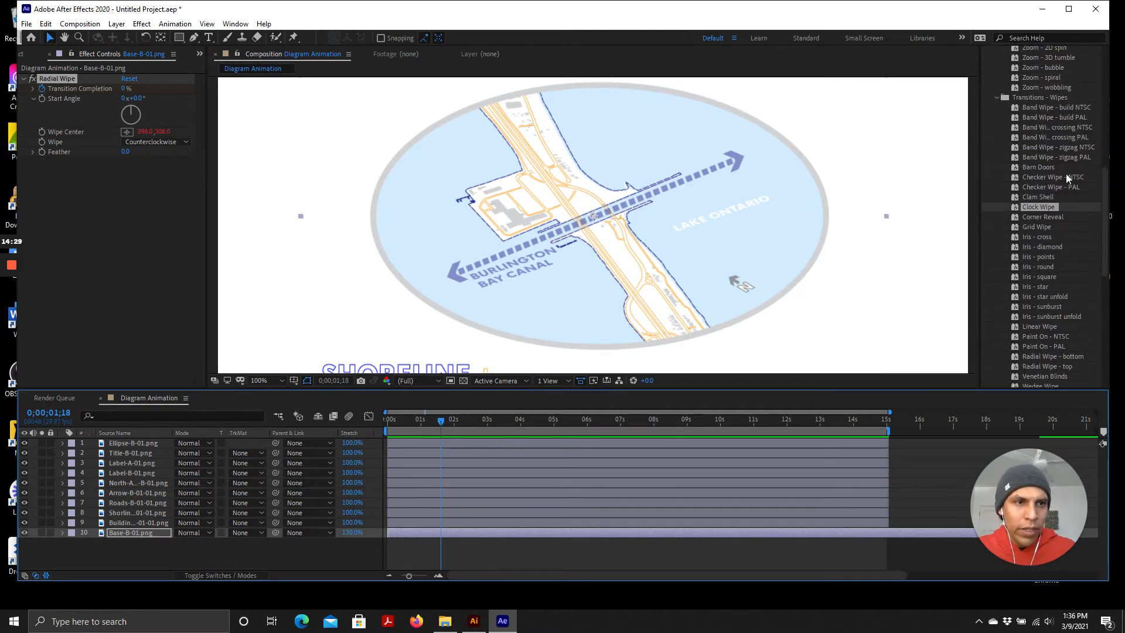
scroll(1051, 170, down, 4)
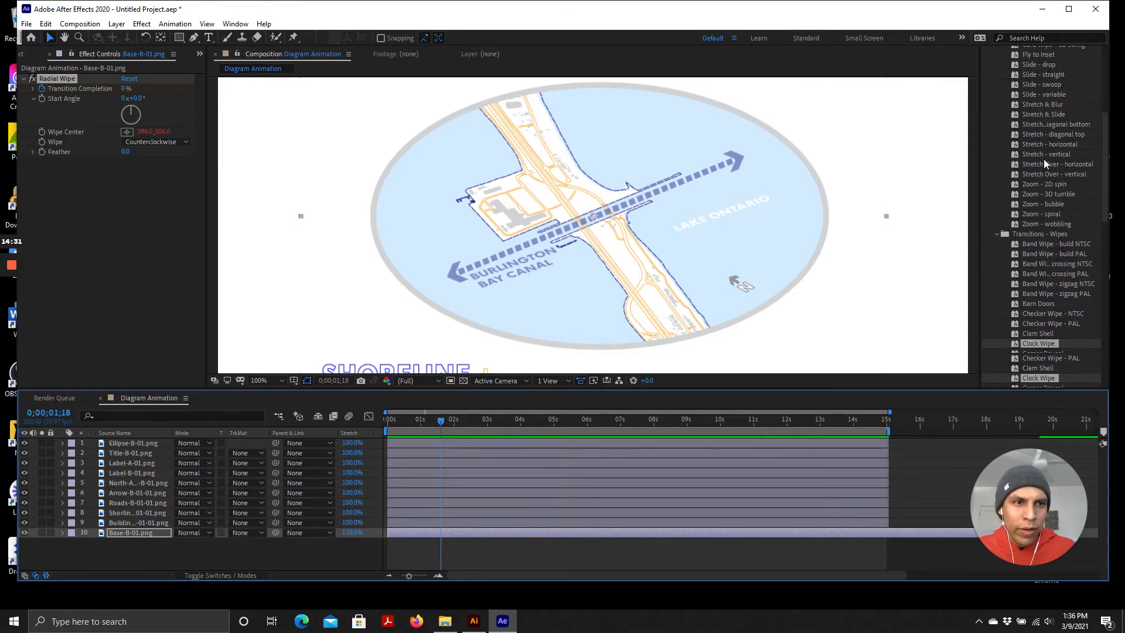
scroll(1050, 229, down, 1)
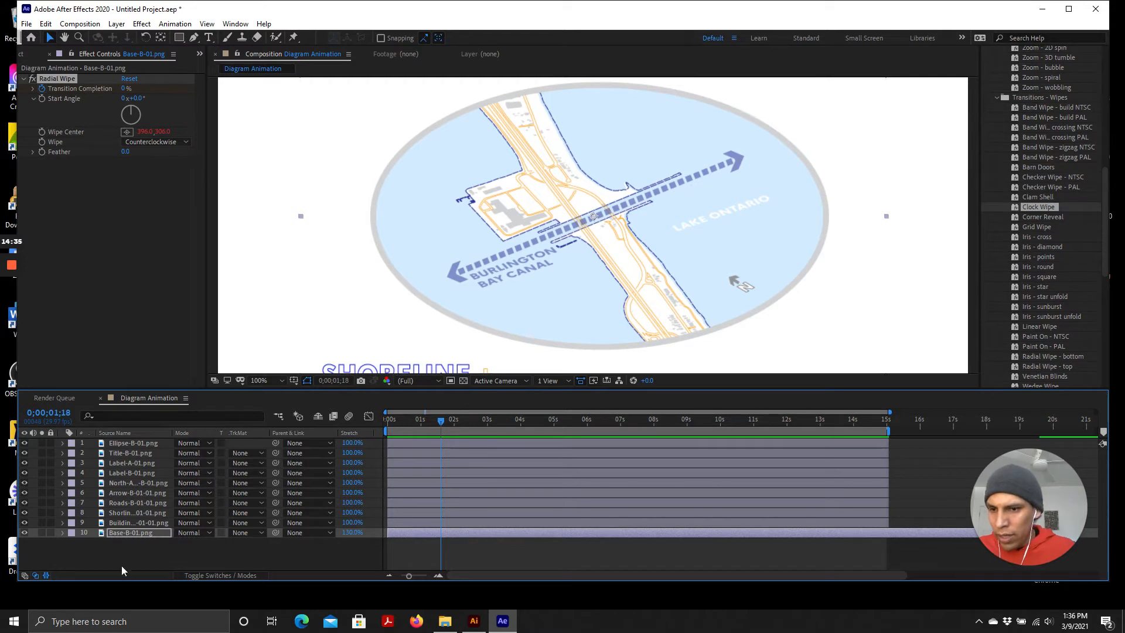
Select the Buildings-B-01-01.png layer and toggle its visibility off and on
click(118, 521)
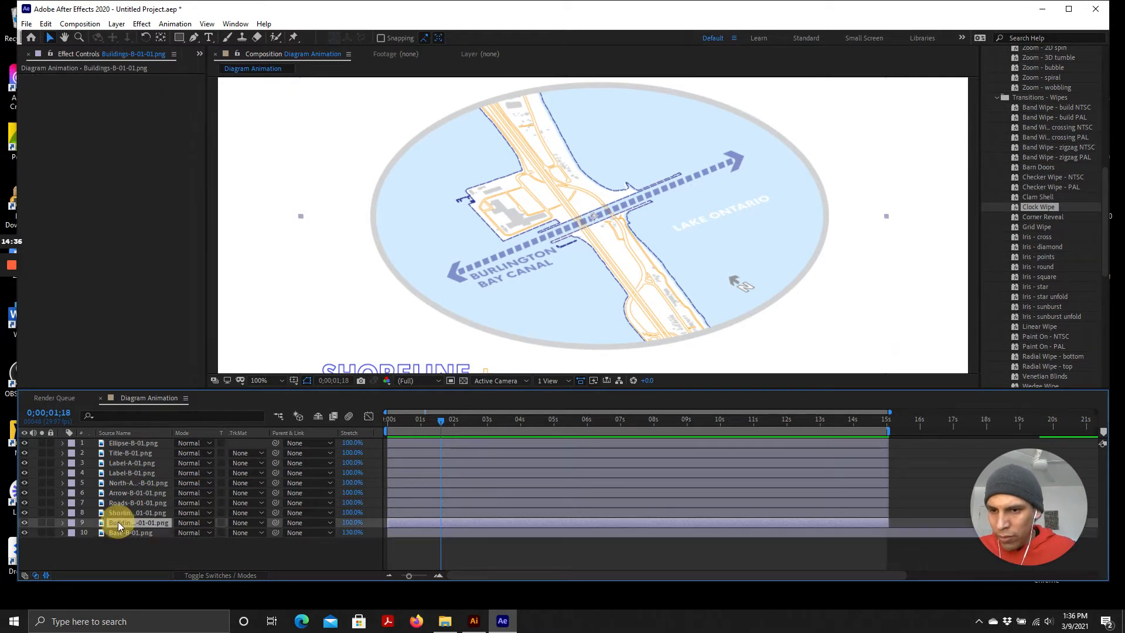
click(24, 522)
click(24, 522)
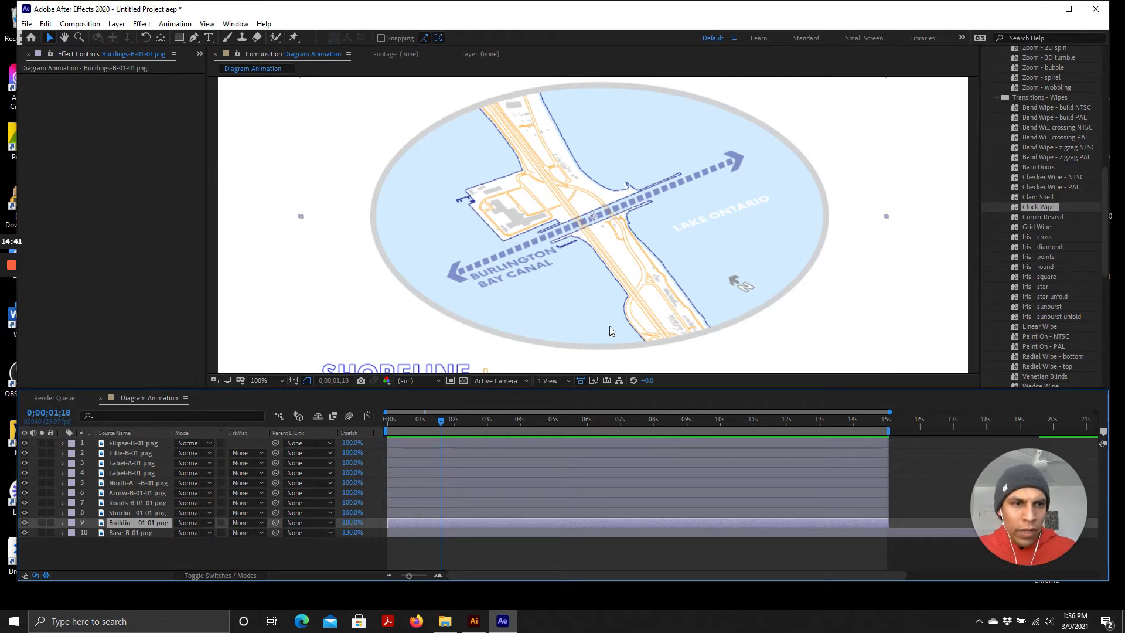
Collapse Transitions - Wipes and apply the Slide - drop preset to the Buildings-B-01-01.png layer
scroll(1042, 258, up, 5)
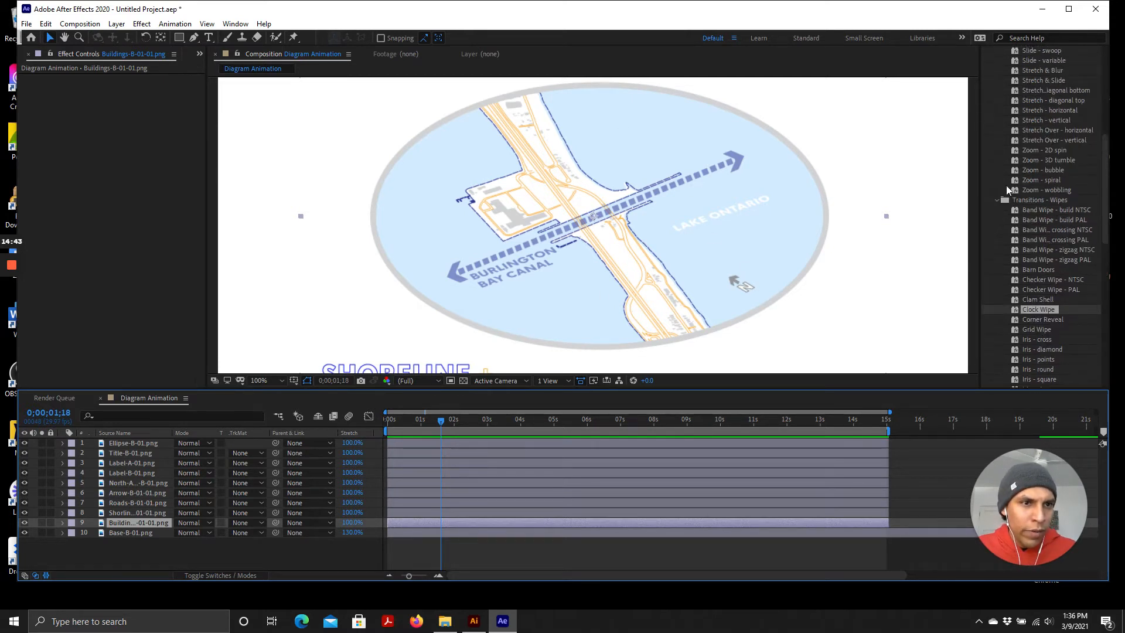
click(996, 201)
scroll(1079, 191, up, 3)
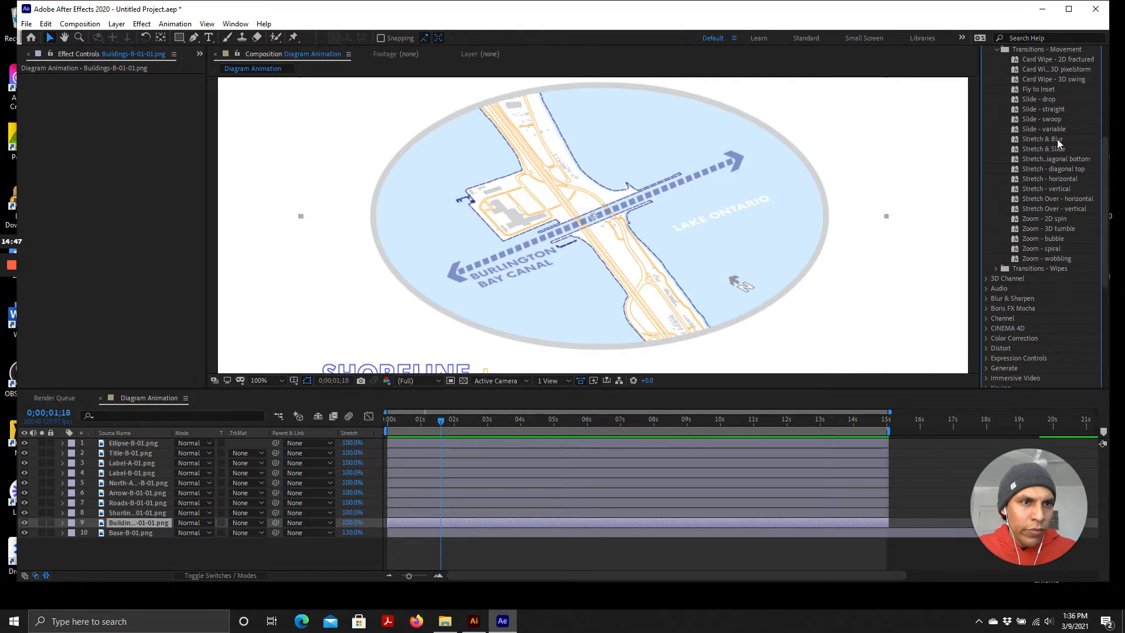
click(1033, 101)
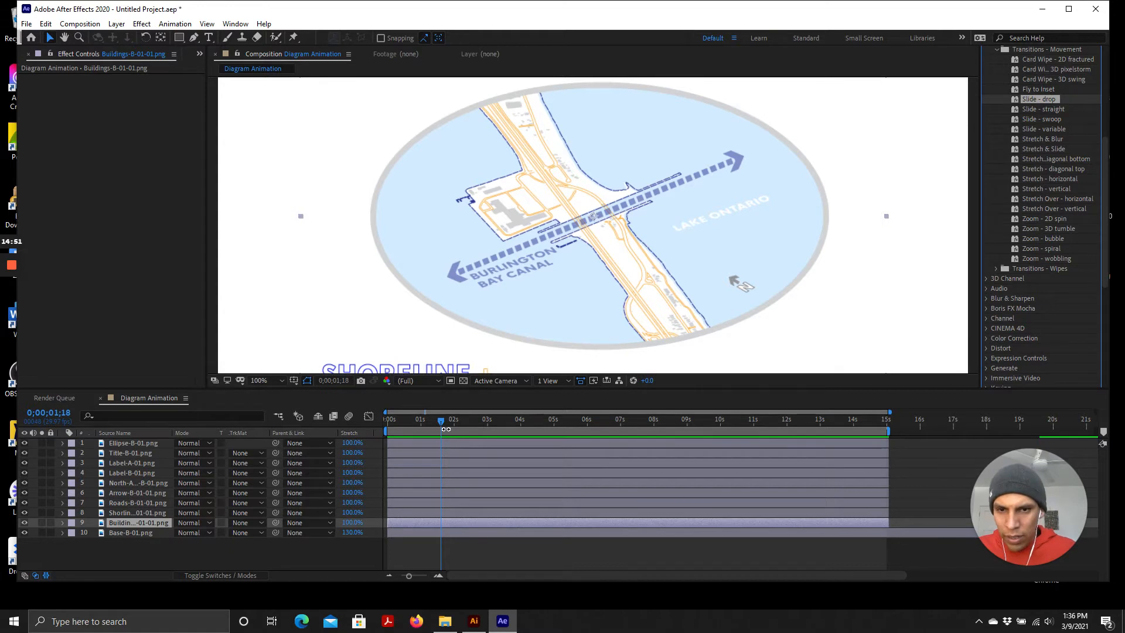
double_click(1034, 98)
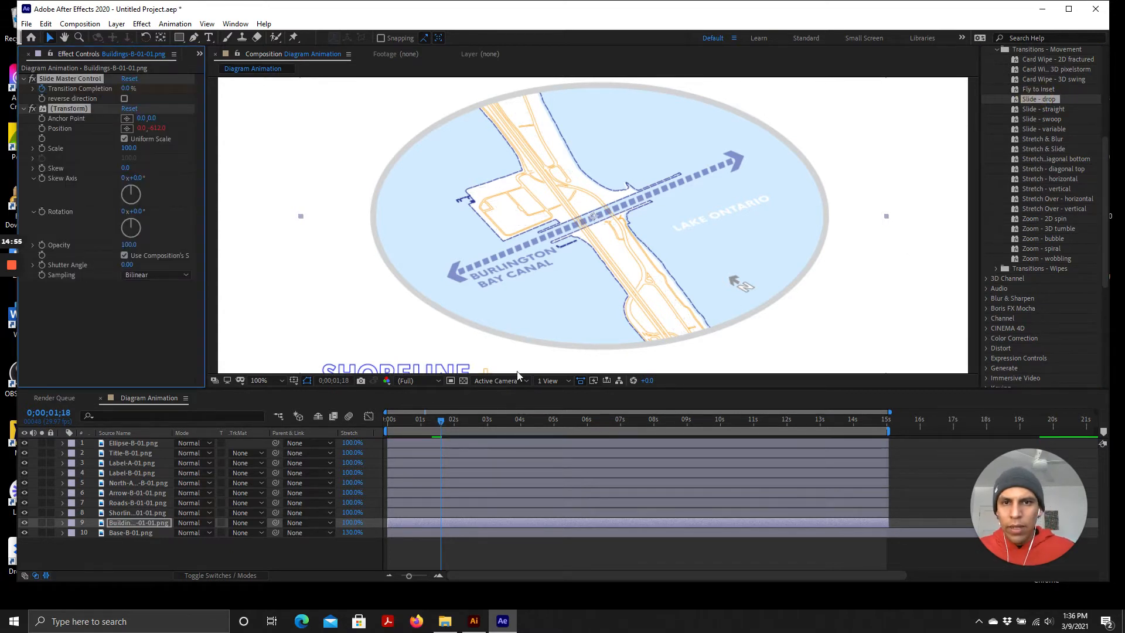
Preview the Slide - drop animation from the start of the composition
drag(438, 420, 336, 422)
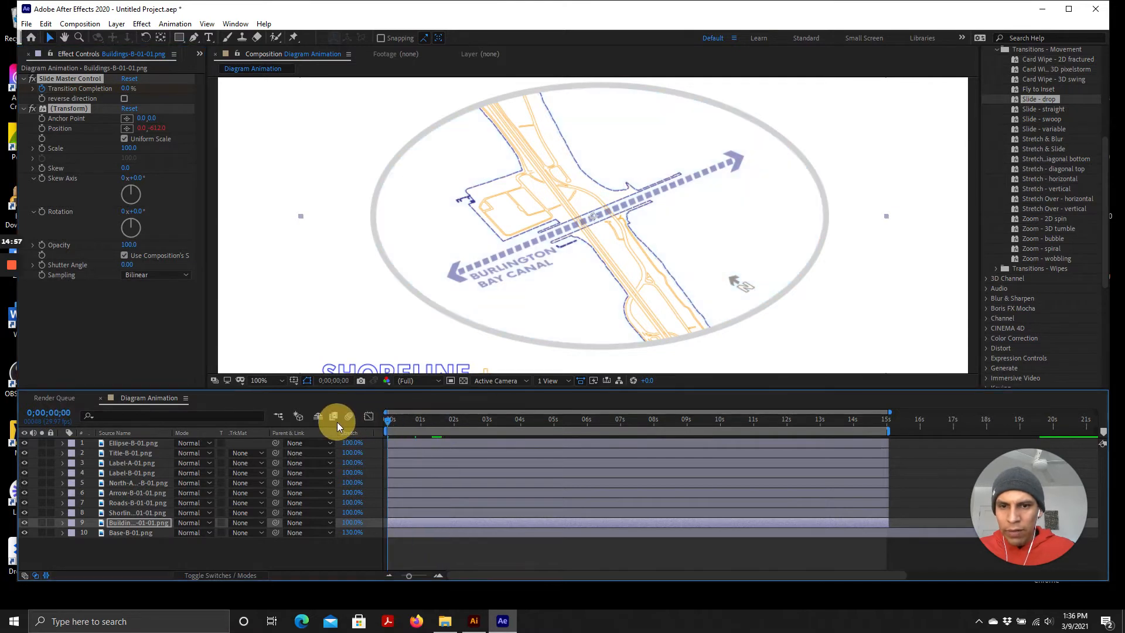
key(space)
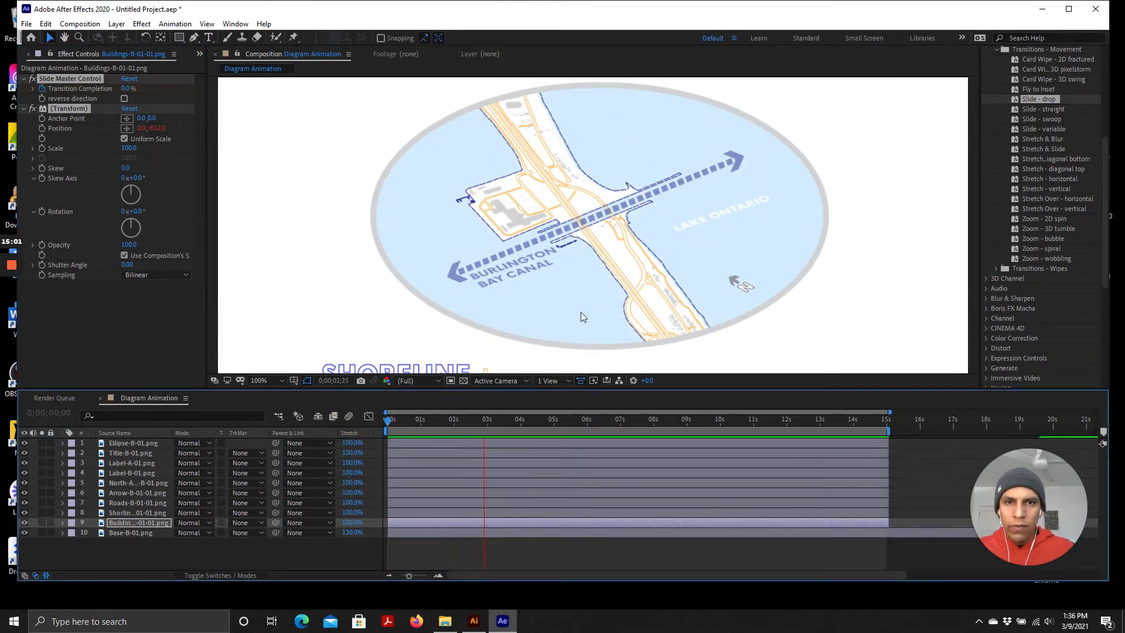
key(space)
drag(499, 421, 479, 434)
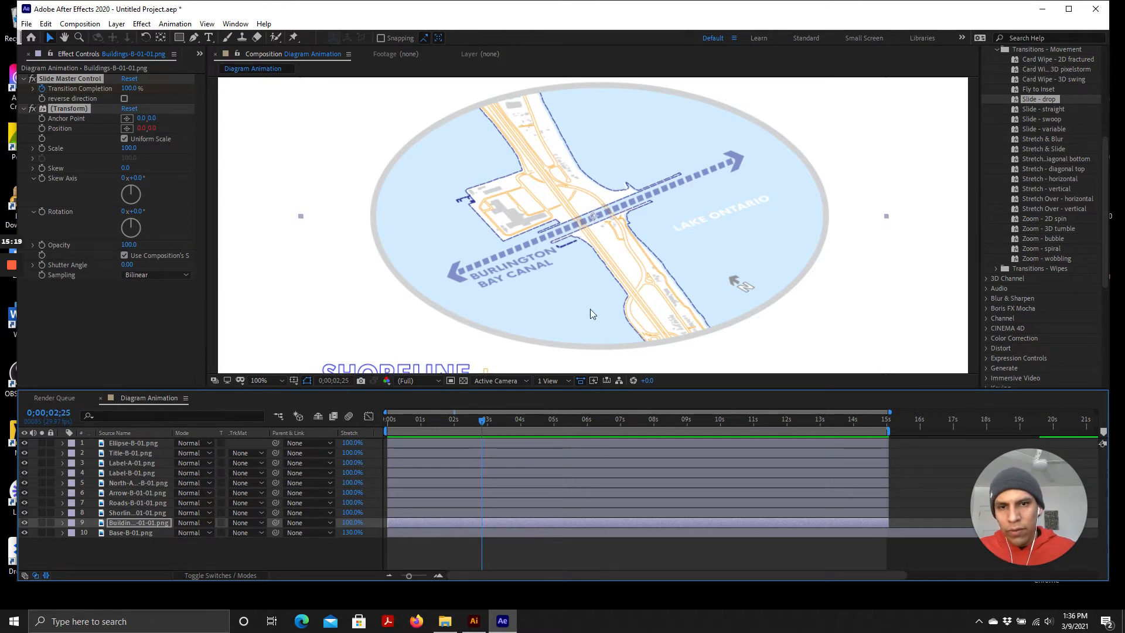
Select the Shoreline-B-01-01.png layer and toggle its visibility off and on twice
click(129, 513)
click(26, 514)
click(25, 514)
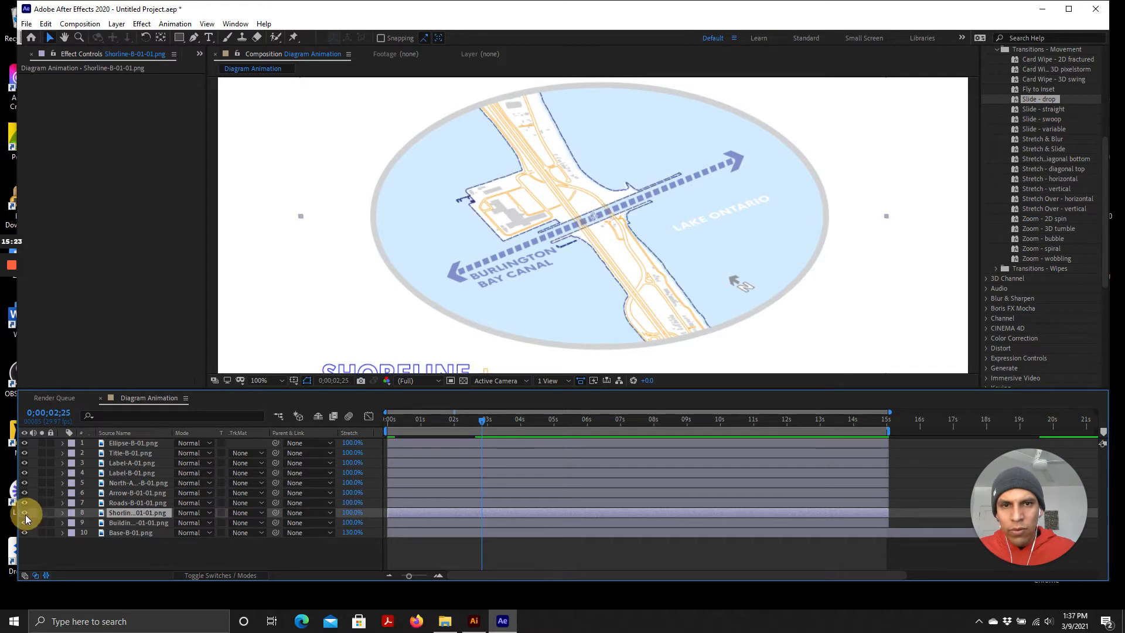
click(25, 515)
click(24, 515)
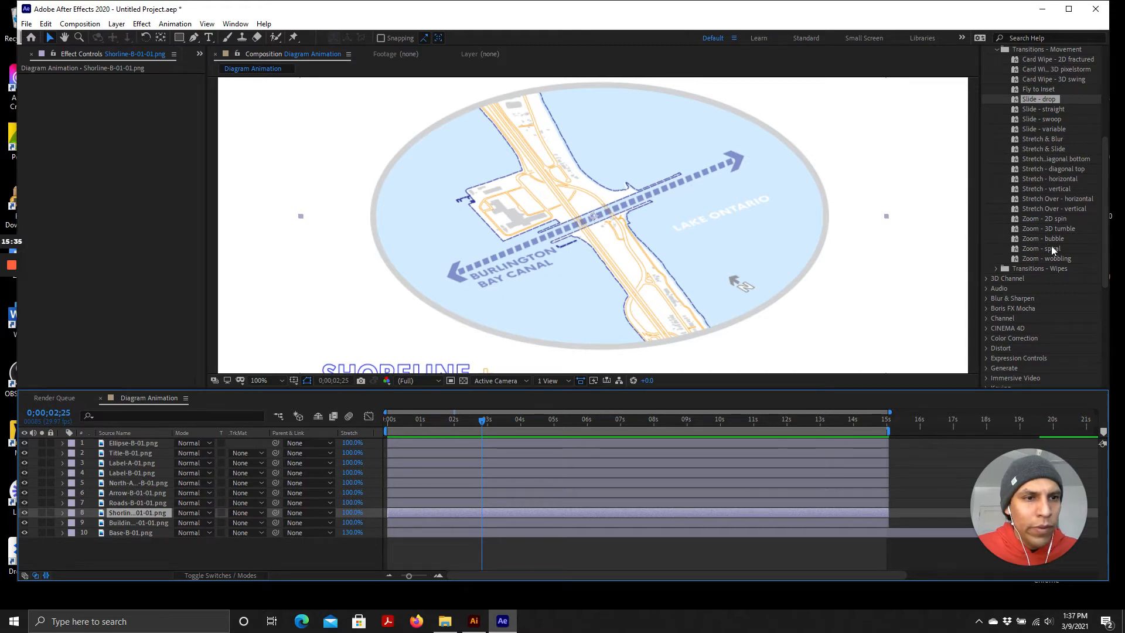
scroll(1096, 175, up, 3)
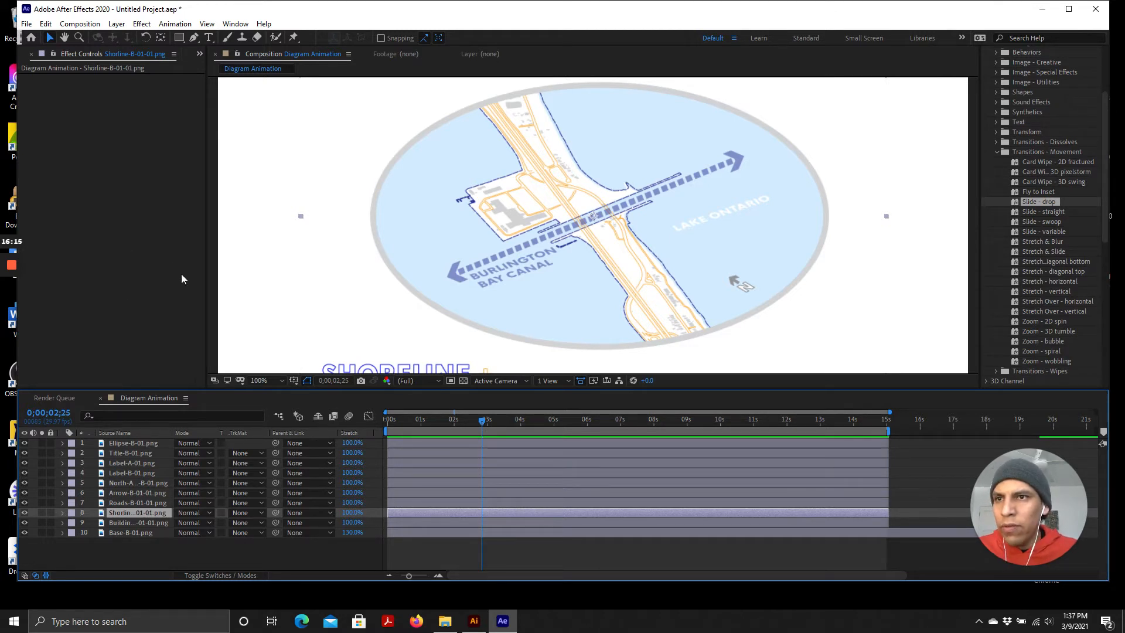
click(117, 24)
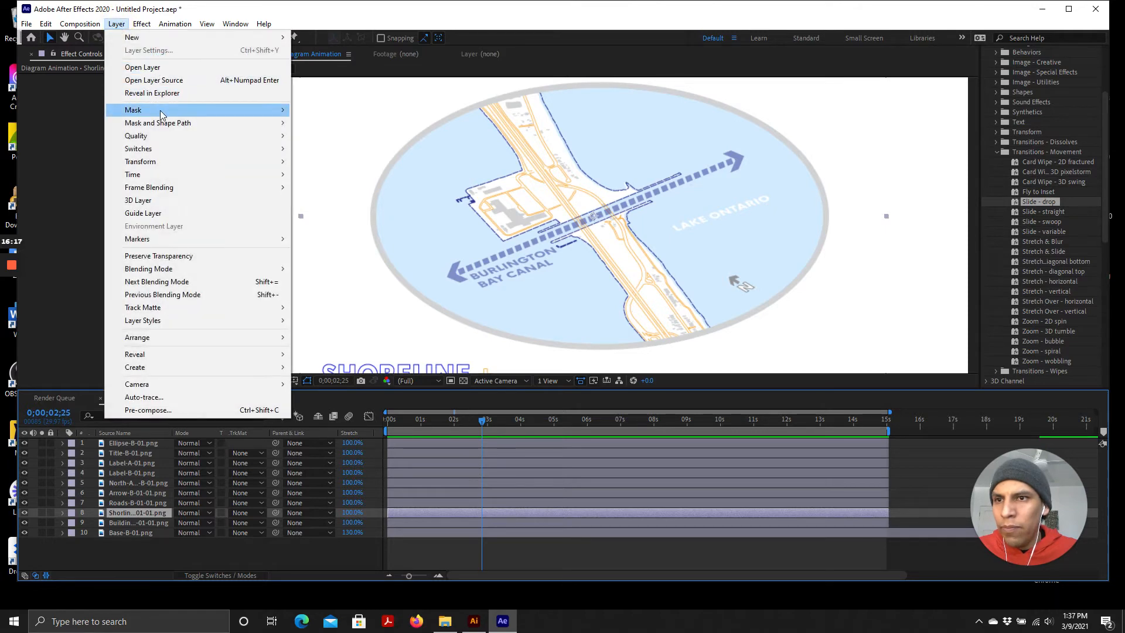
click(150, 514)
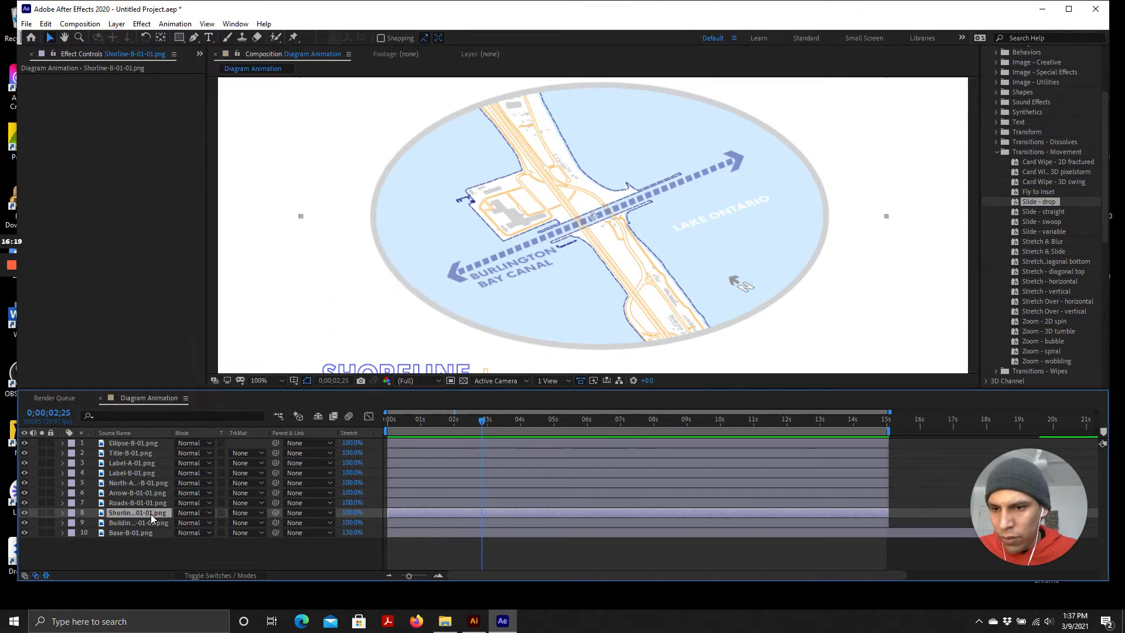
Add a new mask to the Shoreline-B-01-01.png layer
right_click(150, 514)
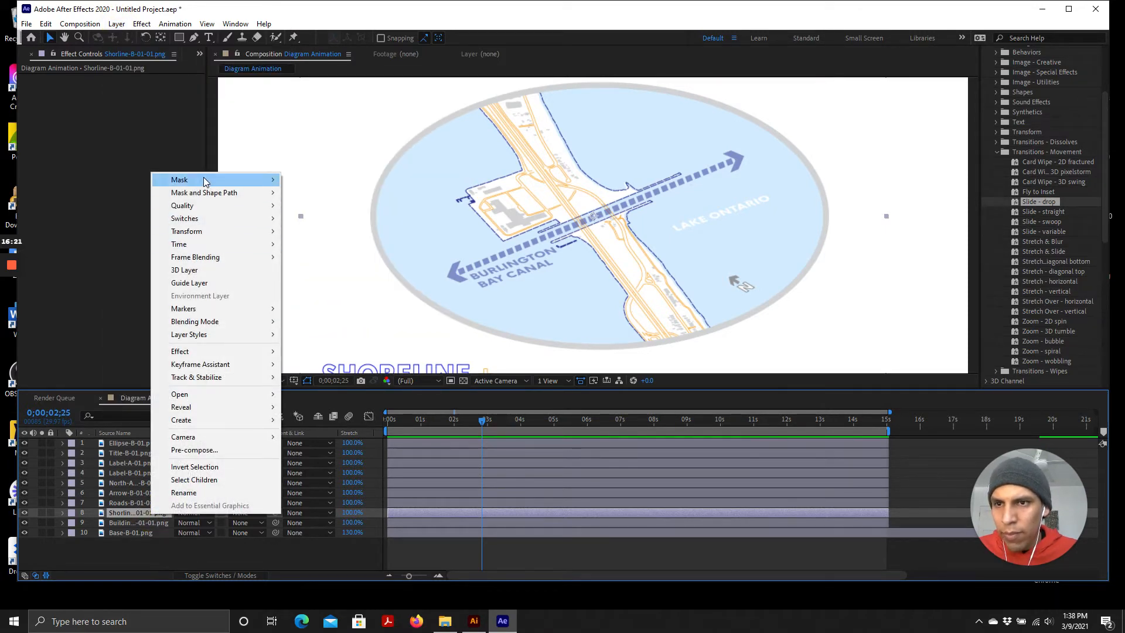
mouse_move(203, 177)
click(333, 180)
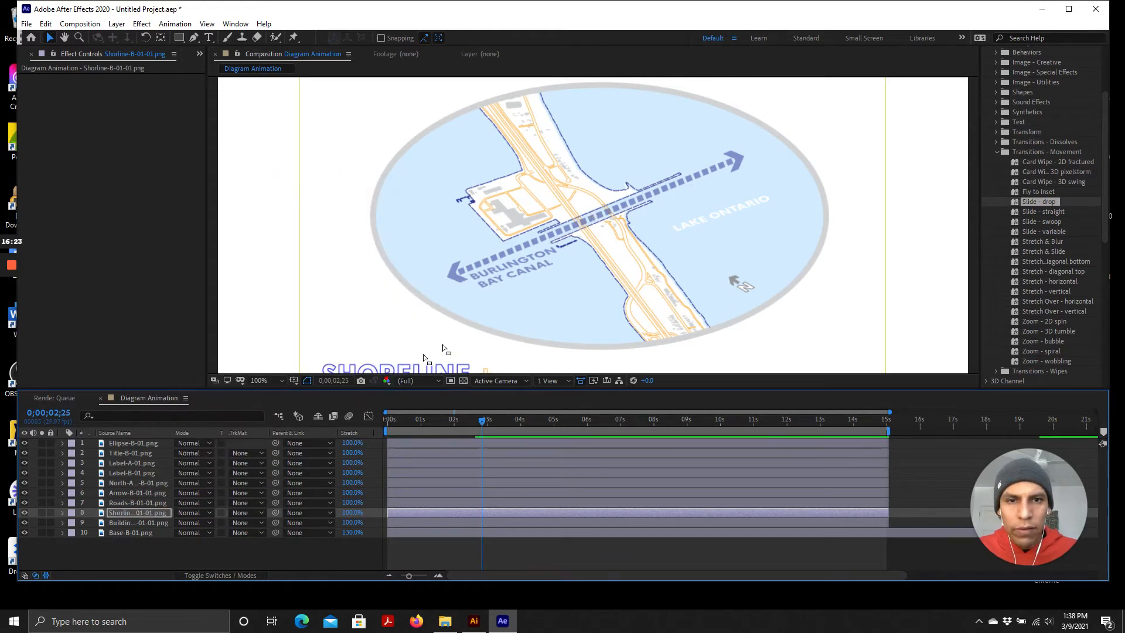
Resize the mask to a rectangle around the central area of the map
scroll(528, 237, down, 1)
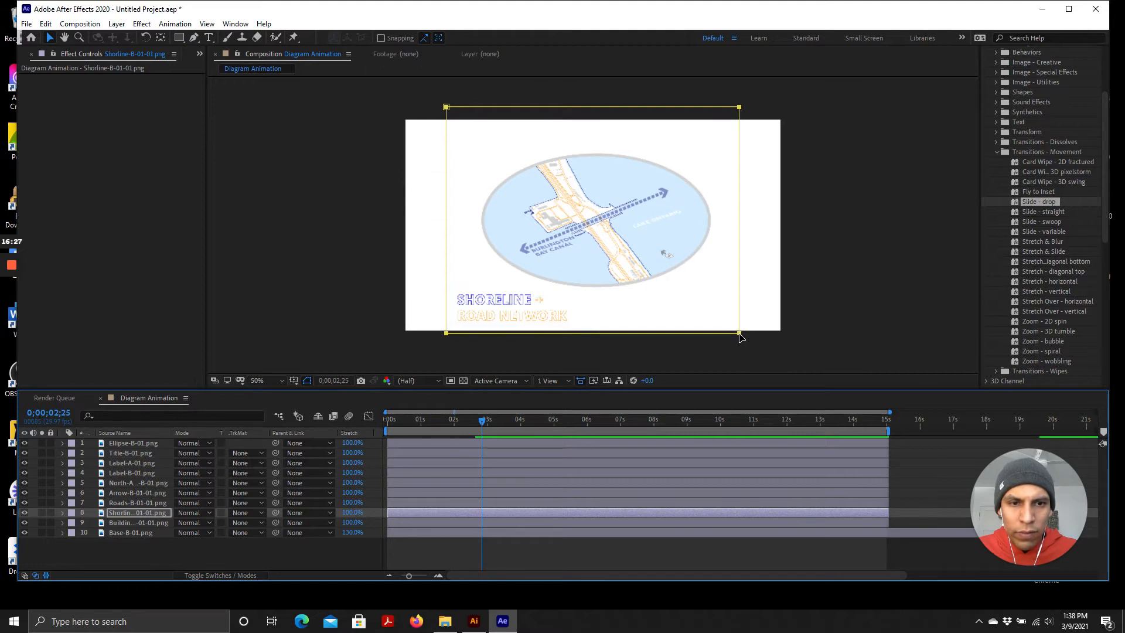
drag(740, 337, 715, 296)
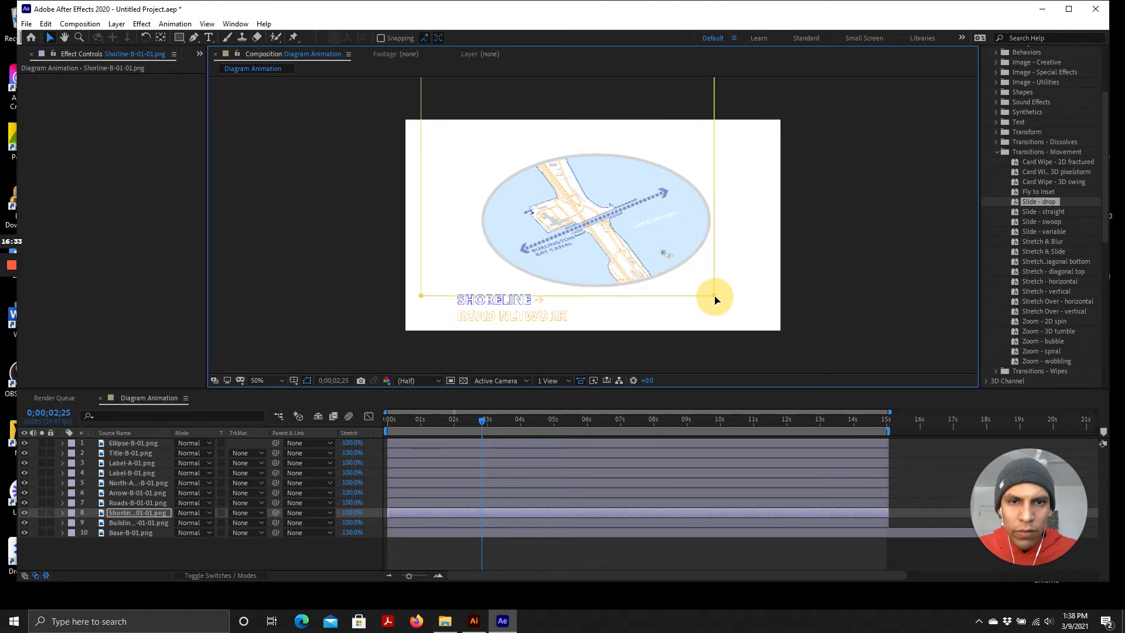
key(period)
drag(835, 366, 648, 306)
key(comma)
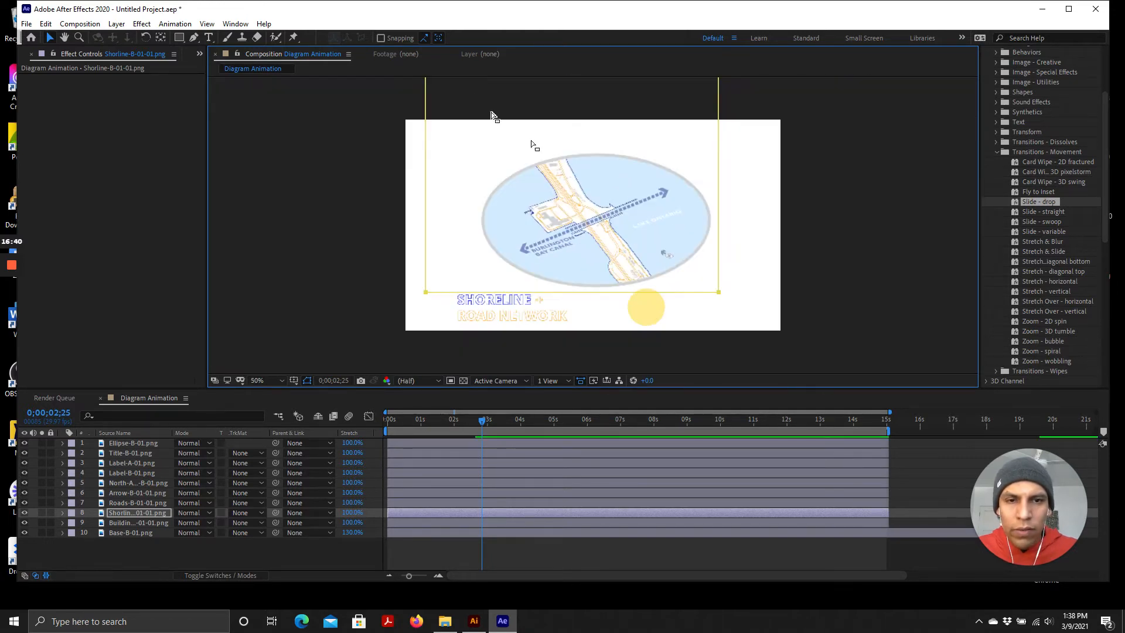
drag(427, 298, 450, 308)
click(449, 85)
drag(450, 79, 494, 155)
double_click(459, 96)
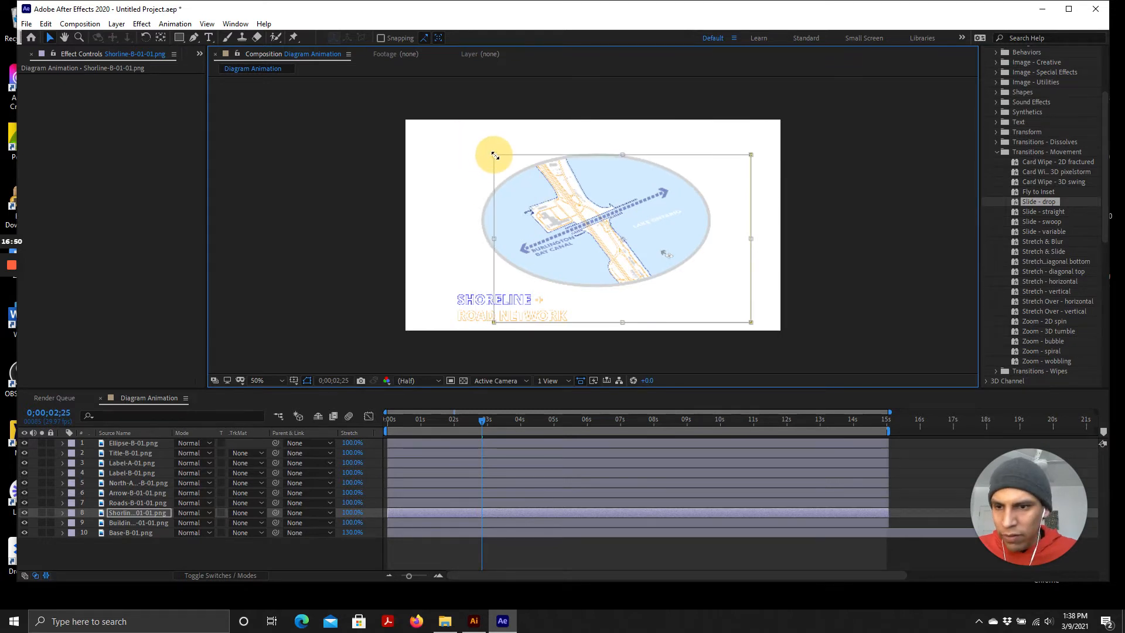
Move the mask's corners to form a slanted quadrilateral following the canal and roads
click(138, 512)
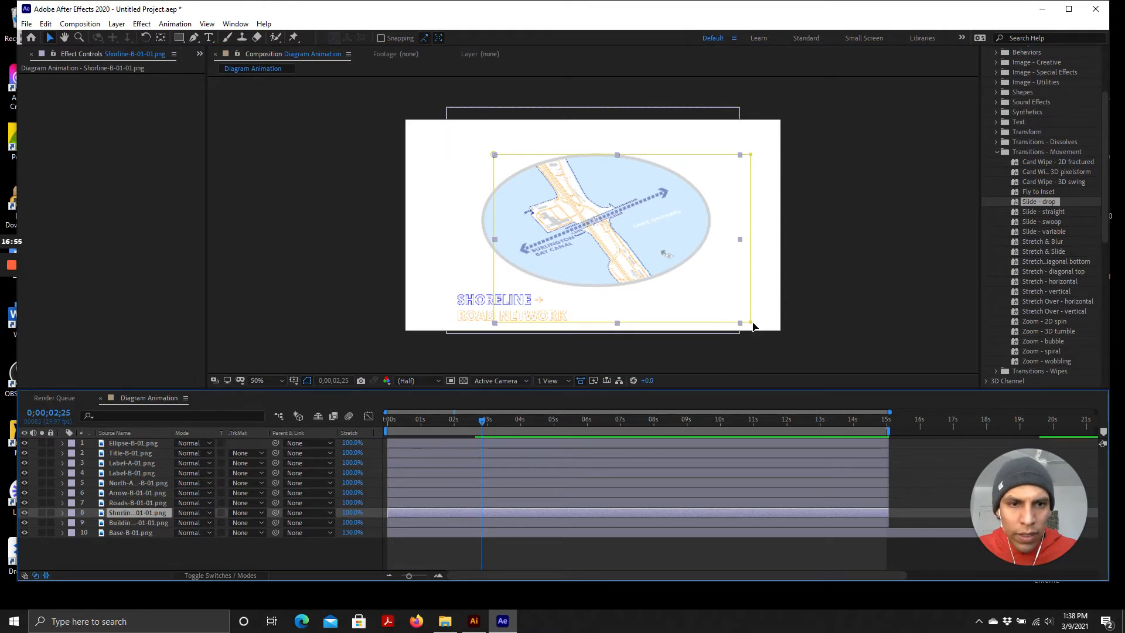
drag(751, 325, 662, 279)
drag(752, 154, 593, 151)
drag(494, 155, 523, 158)
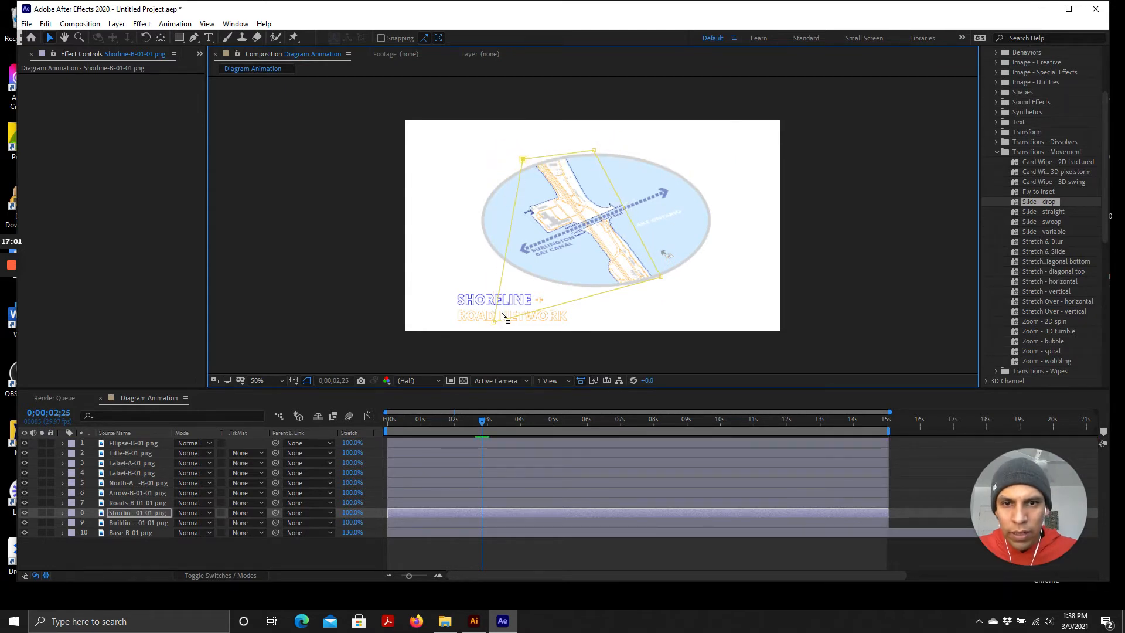
drag(495, 326, 534, 275)
key(period)
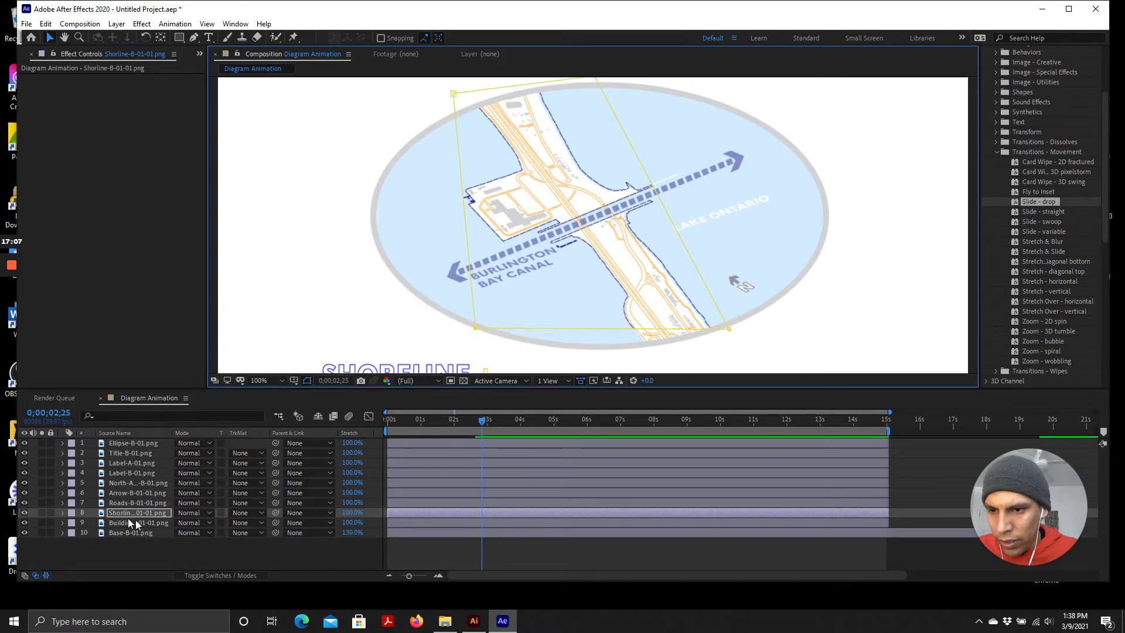
Expand the Shoreline layer's Mask 1 properties and set a Mask Path keyframe at 0;00;02;25
click(63, 512)
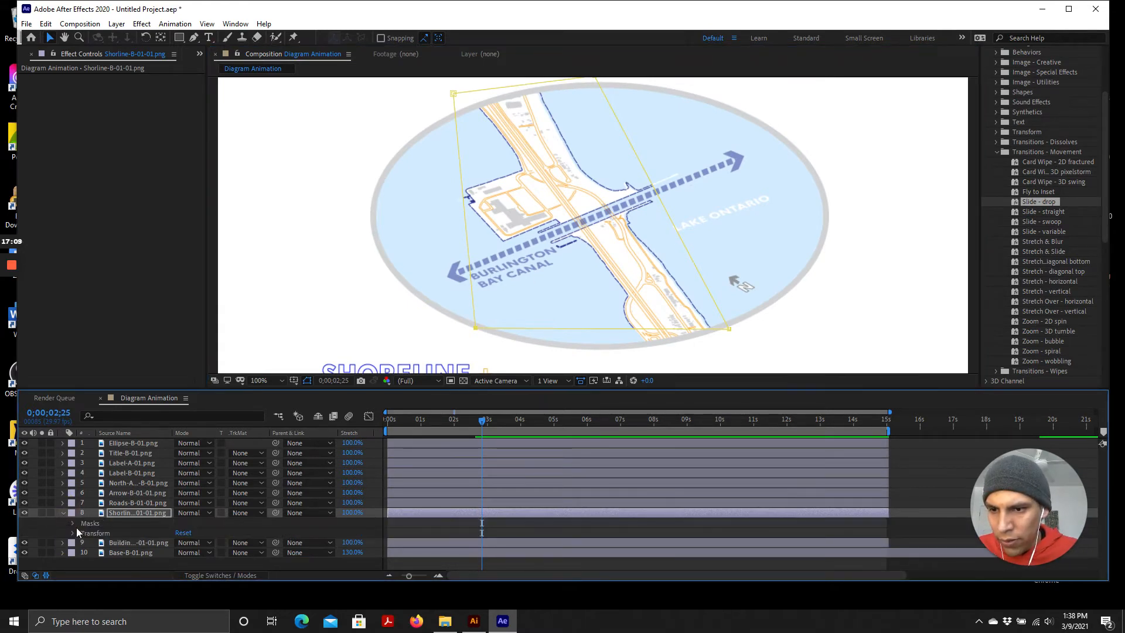
click(73, 523)
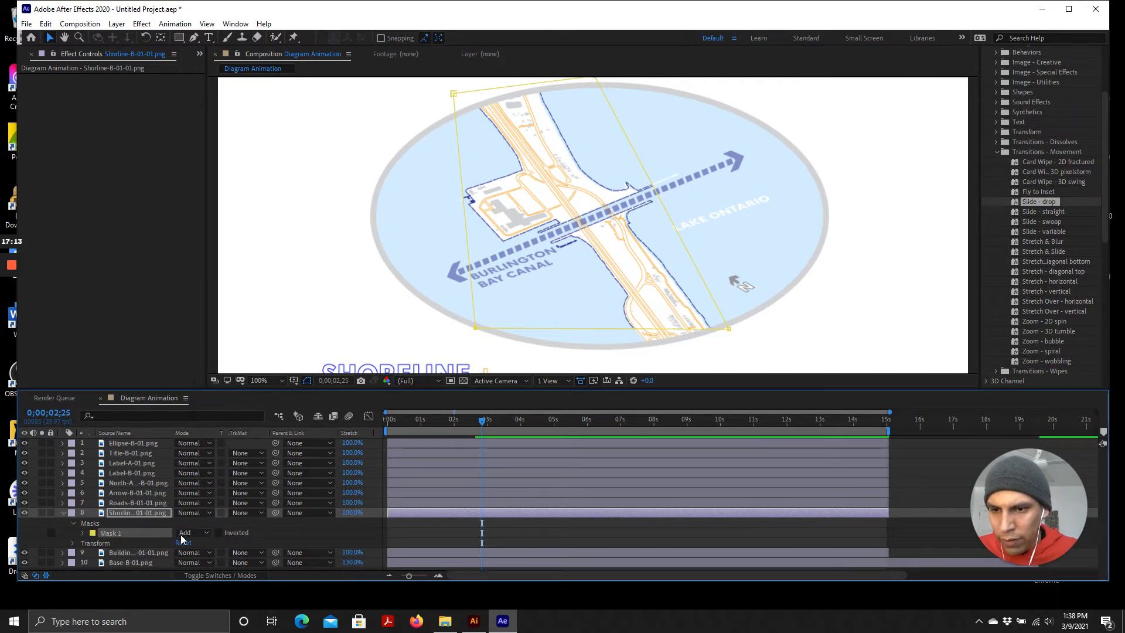
click(83, 532)
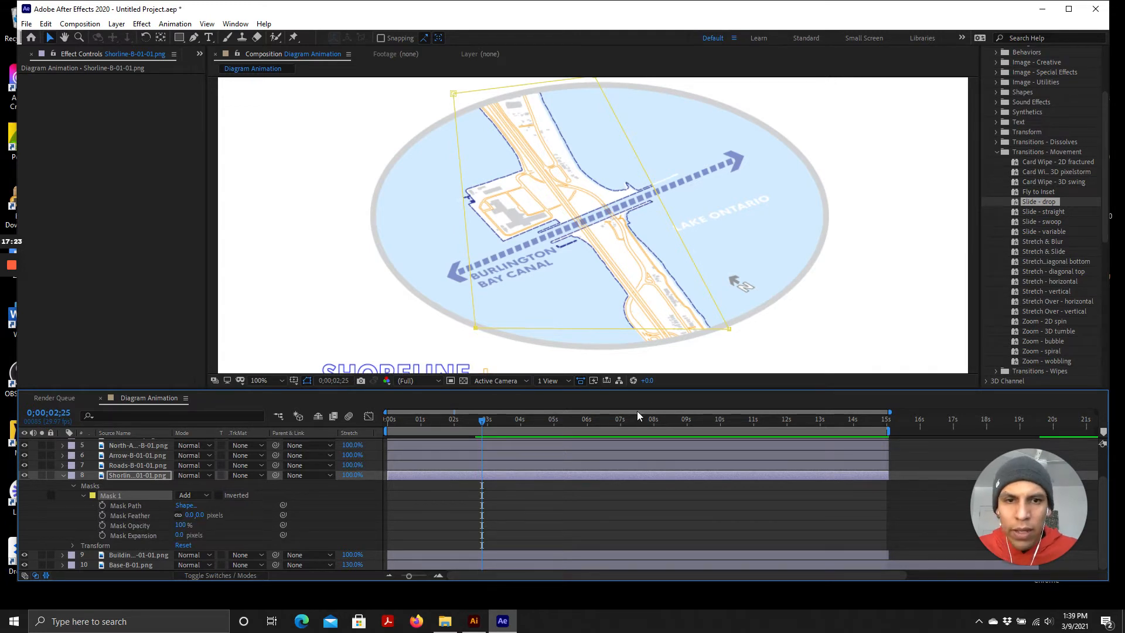
click(102, 506)
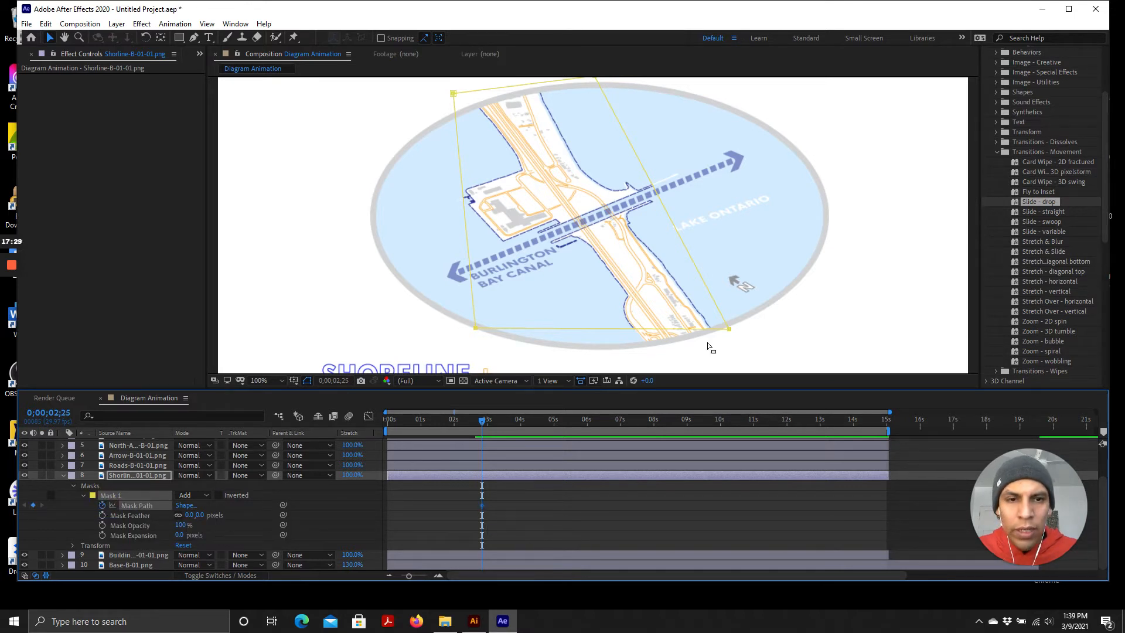
Collapse the mask into a thin strip along the top edge of the ellipse at the first keyframe
mouse_move(729, 332)
mouse_down()
mouse_move(665, 221)
mouse_move(743, 338)
mouse_up()
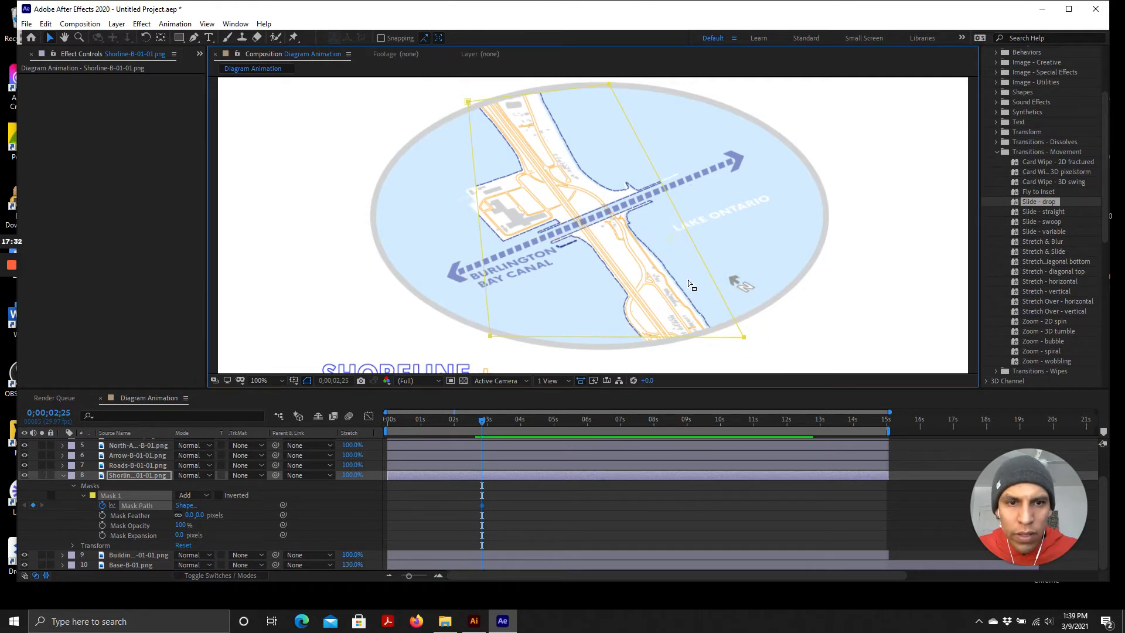
click(744, 340)
click(134, 476)
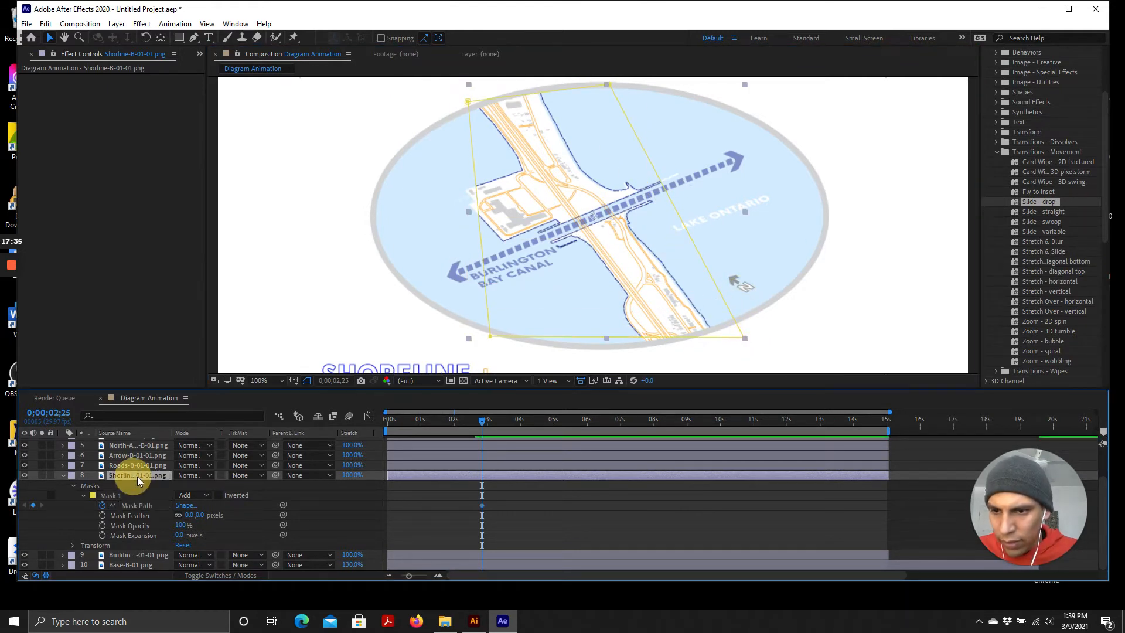
drag(745, 340, 542, 97)
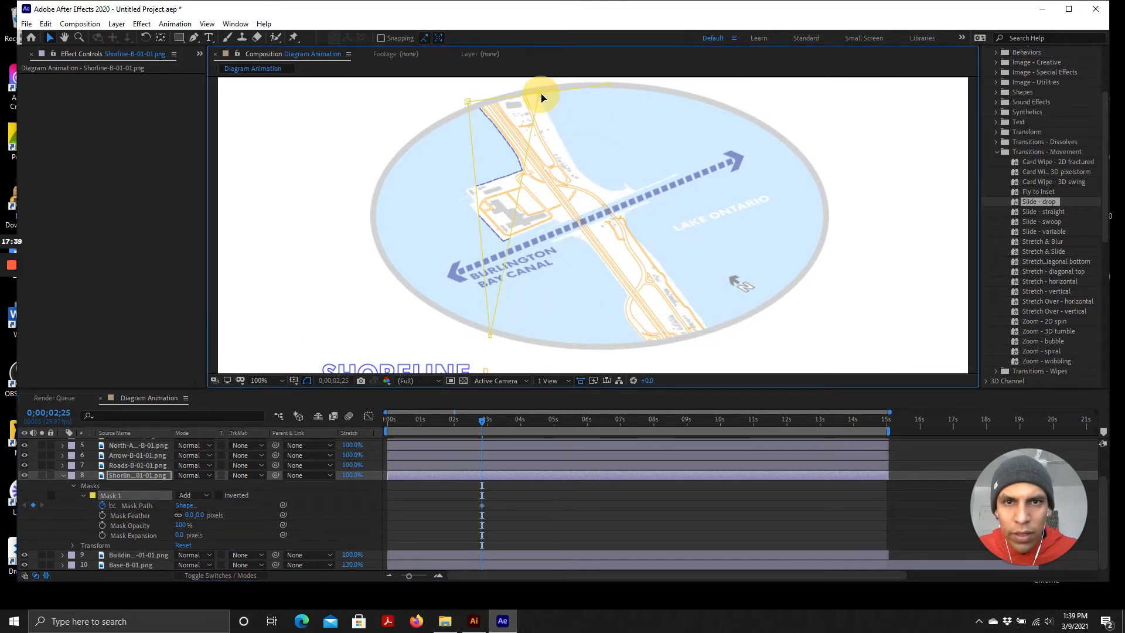
drag(493, 339, 475, 114)
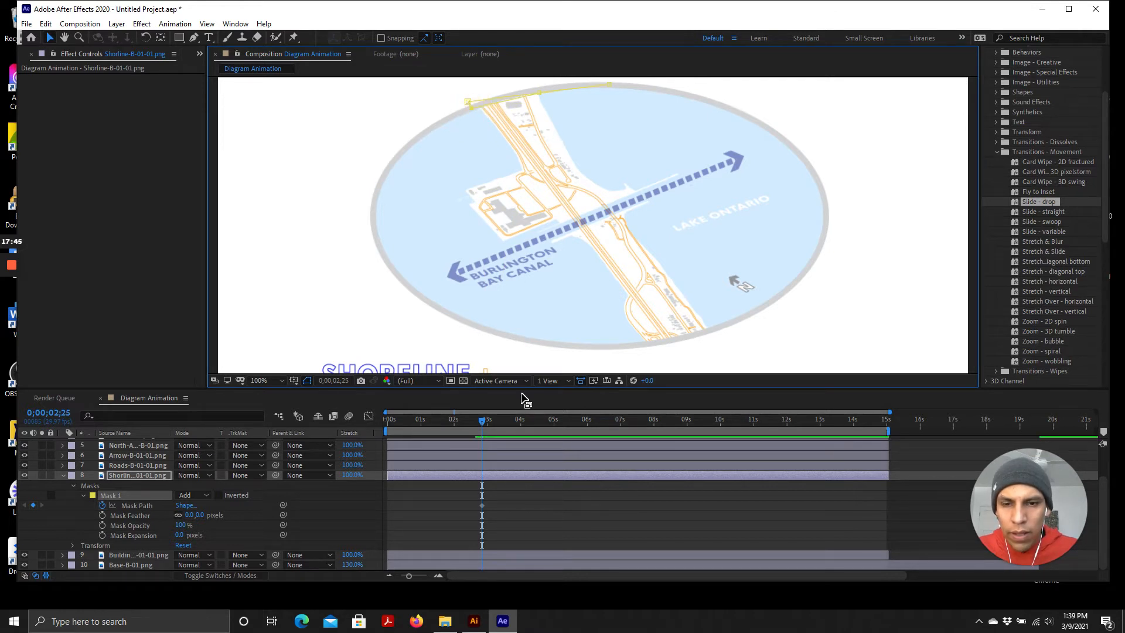
At 0;00;04;29, pull the mask's corners down and outward to reveal the whole shoreline
drag(483, 422, 554, 428)
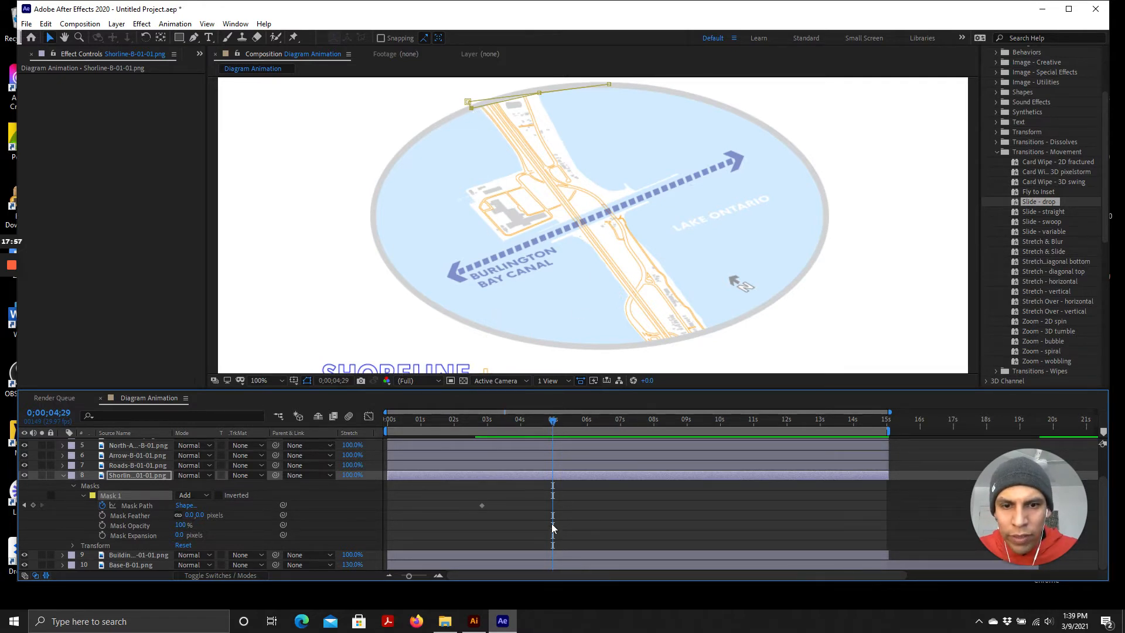
drag(469, 105, 429, 311)
drag(540, 92, 897, 329)
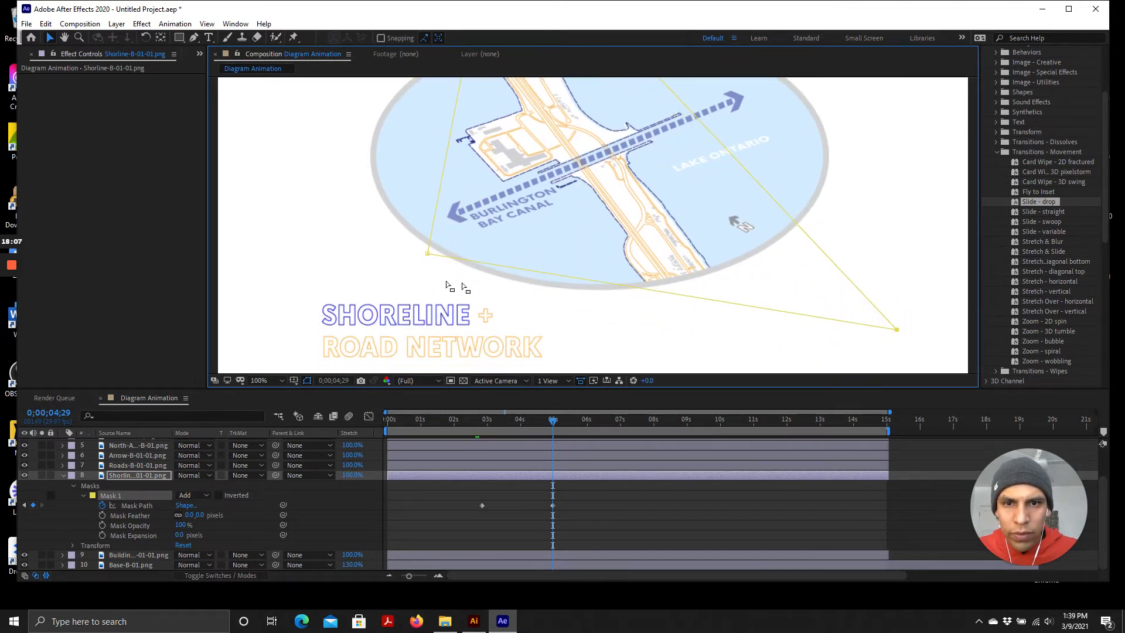
drag(430, 255, 429, 265)
Preview the mask reveal animation from the start of the composition
scroll(621, 322, up, 3)
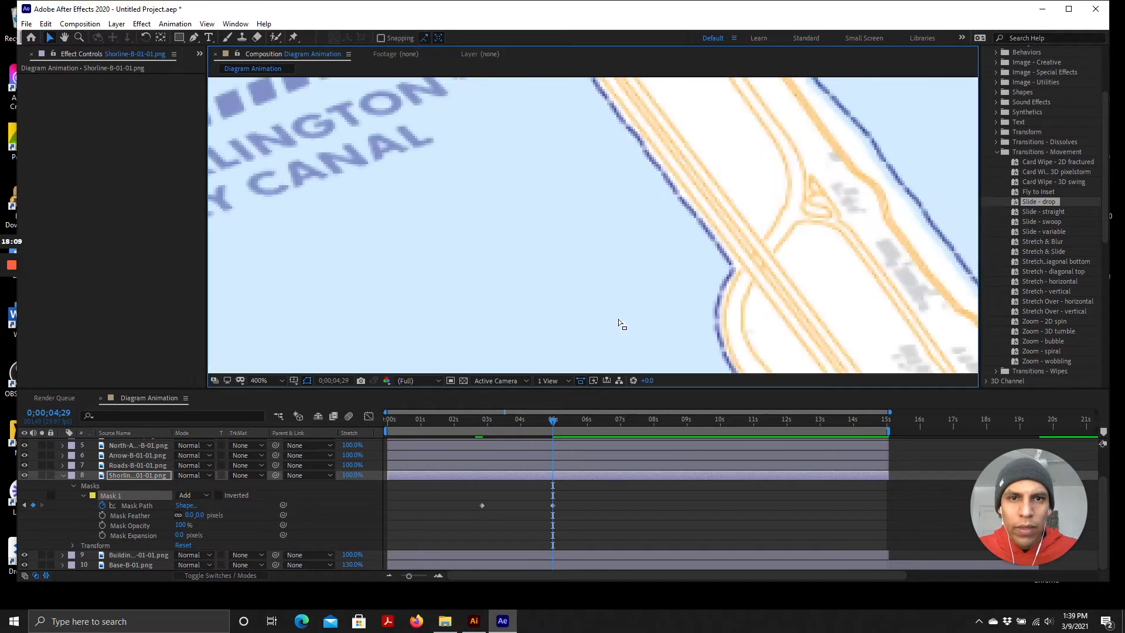
scroll(622, 323, down, 3)
scroll(616, 274, down, 3)
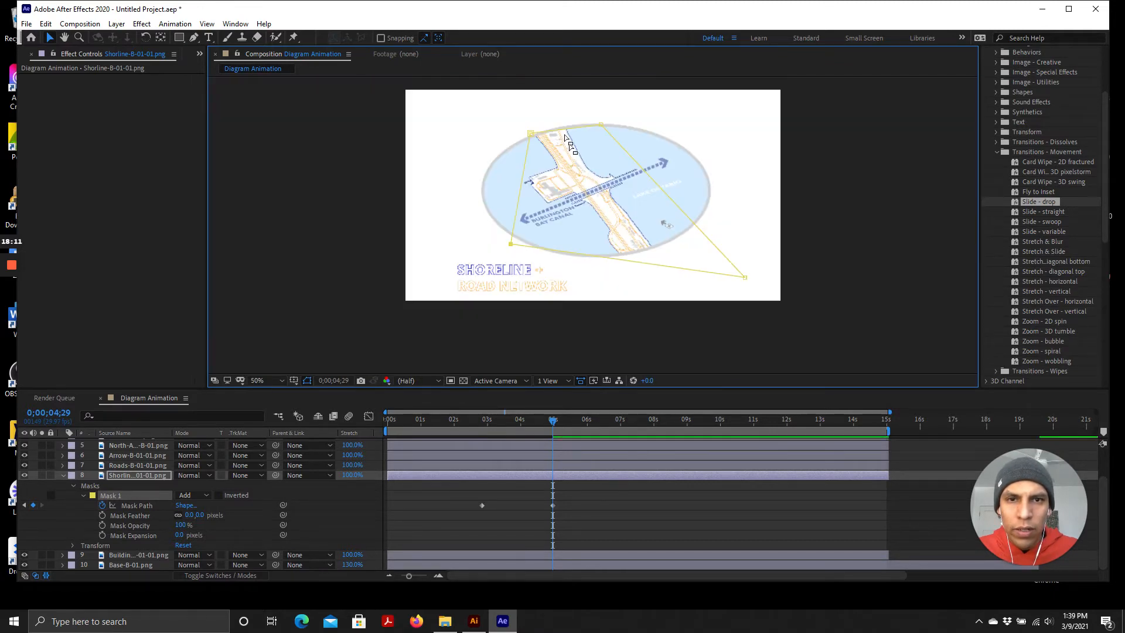
scroll(542, 120, up, 3)
scroll(565, 188, down, 2)
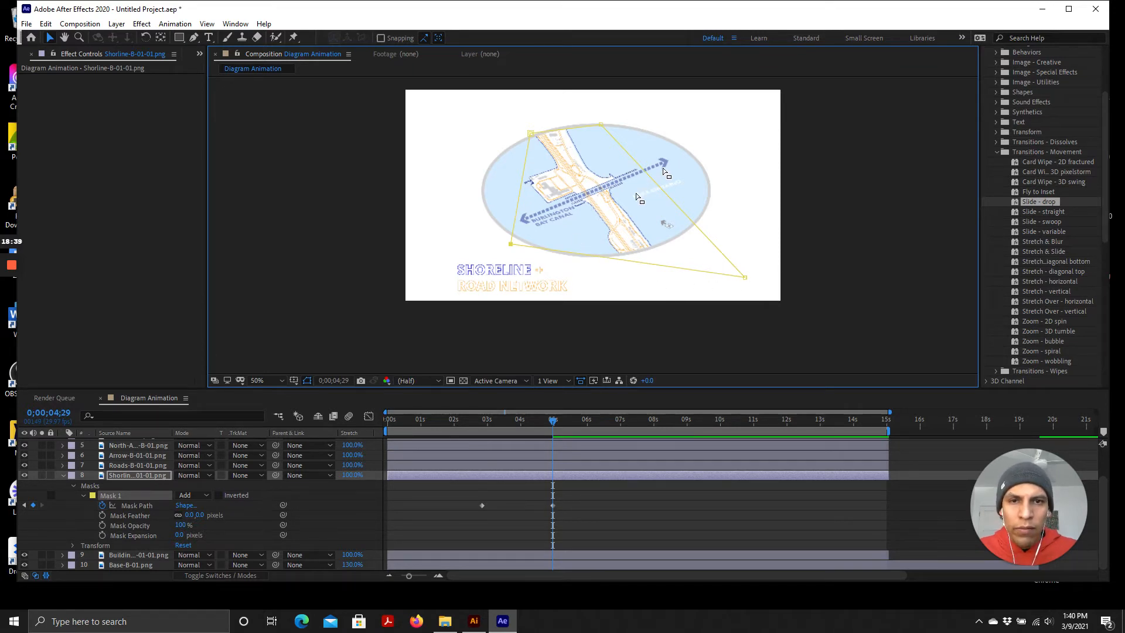
drag(551, 423, 334, 410)
key(space)
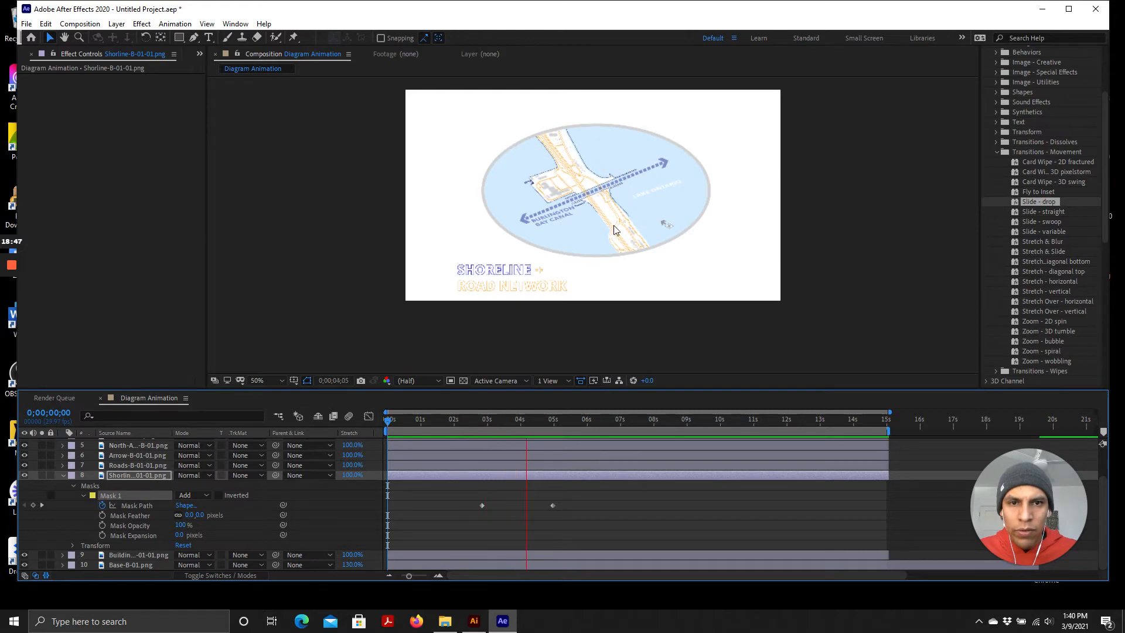
key(space)
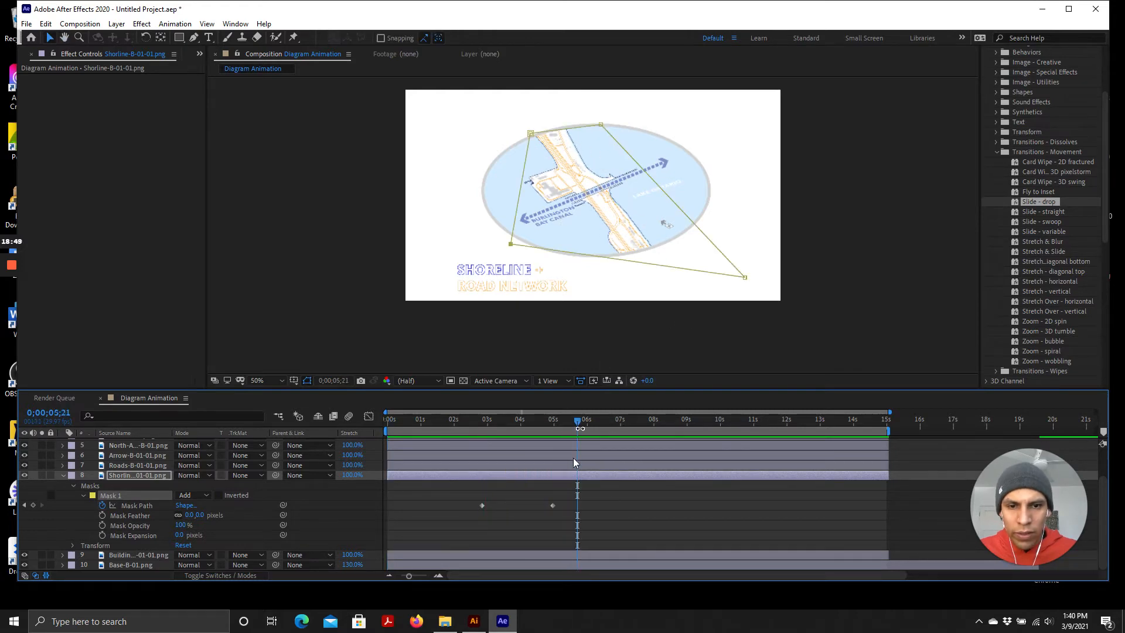
Collapse the Shoreline-B-01-01.png layer's properties in the timeline
scroll(595, 175, up, 2)
scroll(571, 339, up, 2)
scroll(567, 322, down, 1)
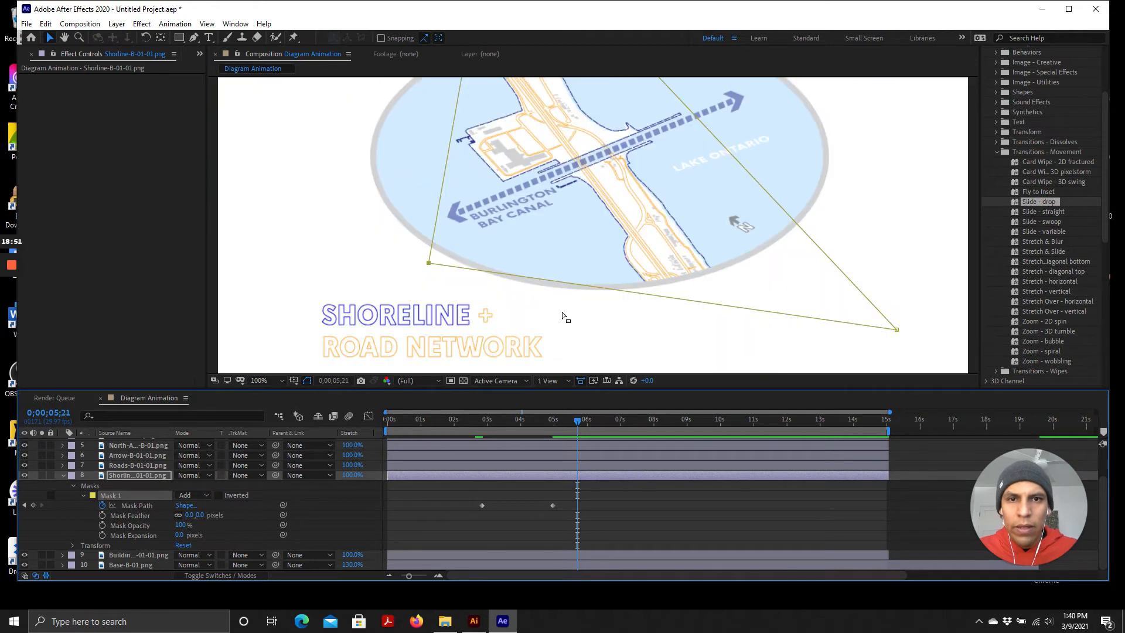
scroll(550, 144, up, 2)
scroll(557, 156, down, 1)
scroll(561, 157, down, 1)
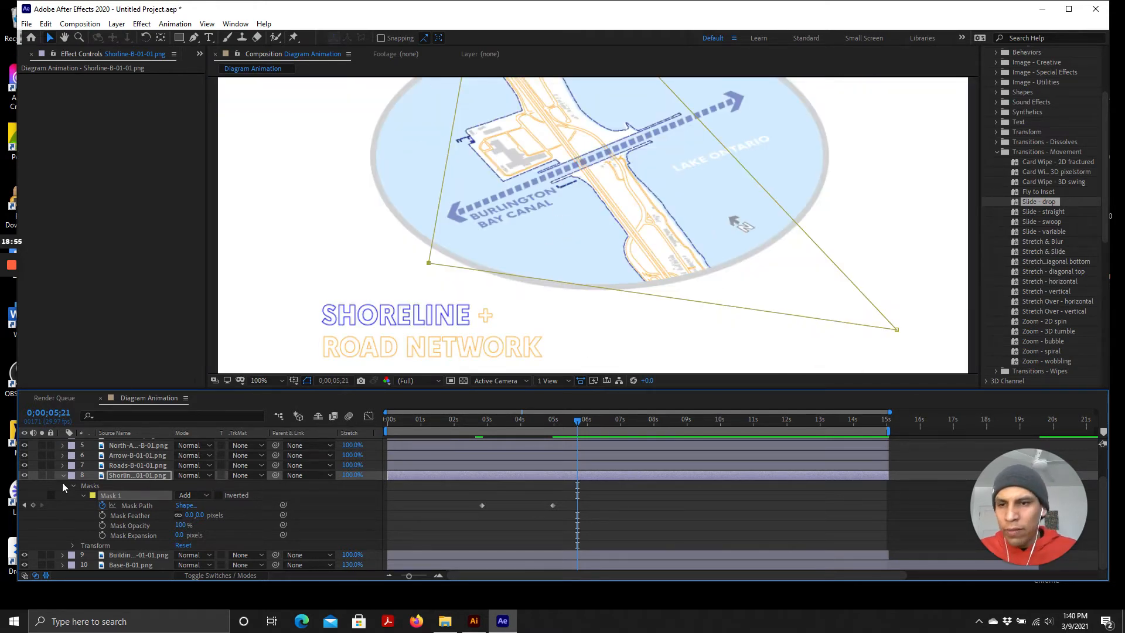
scroll(29, 451, up, 2)
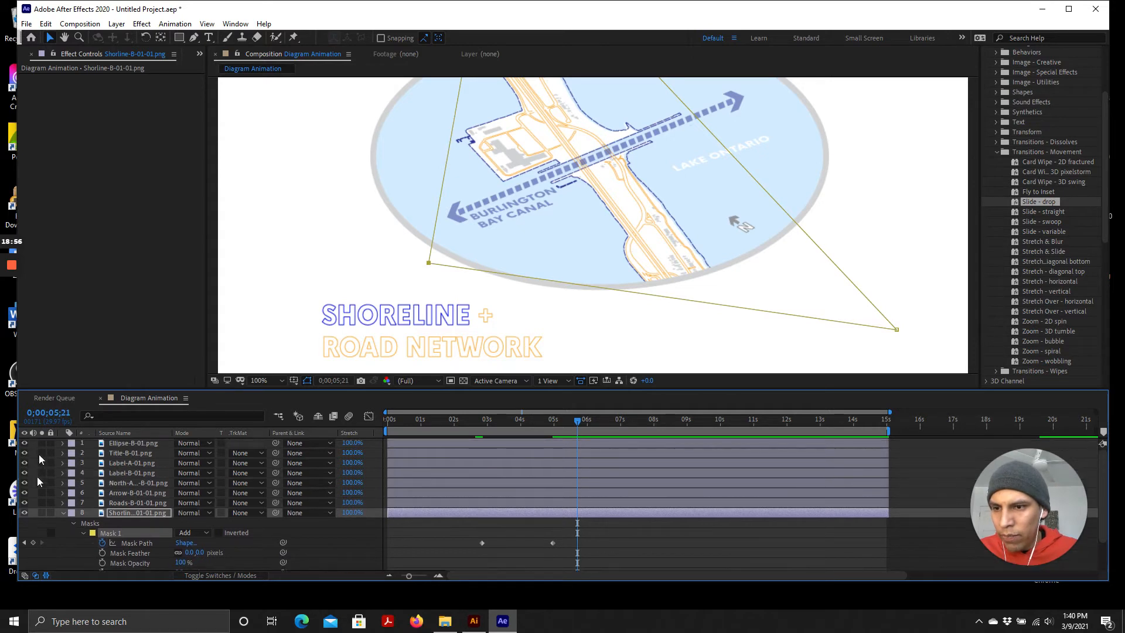
click(64, 512)
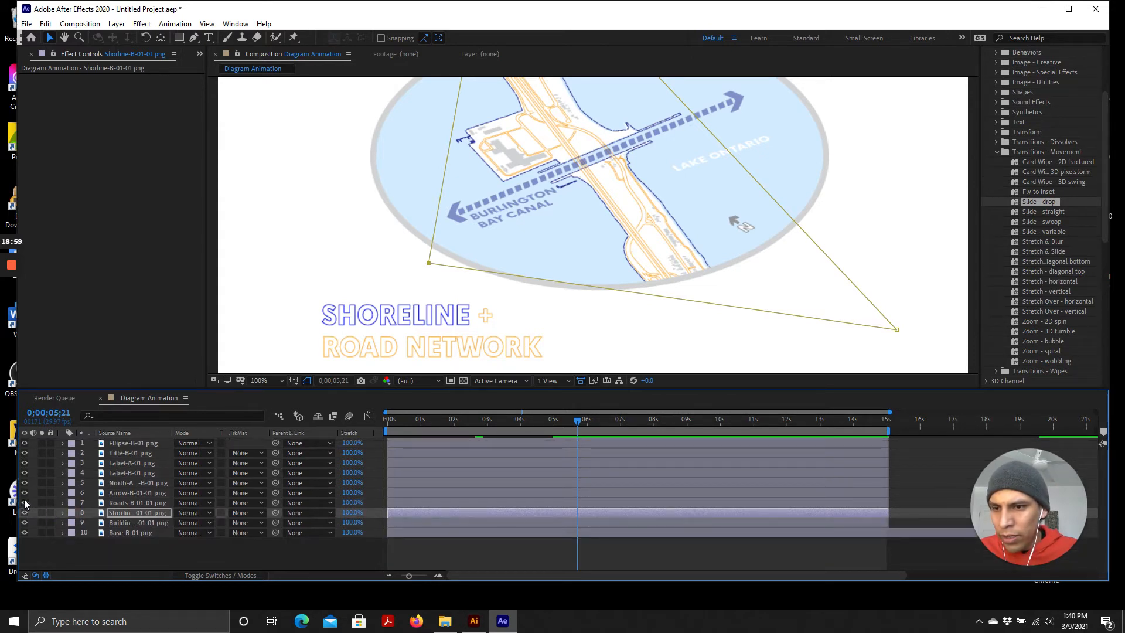
Hide the Title through Roads layers, keeping the Ellipse layer visible
click(24, 503)
click(24, 492)
click(24, 483)
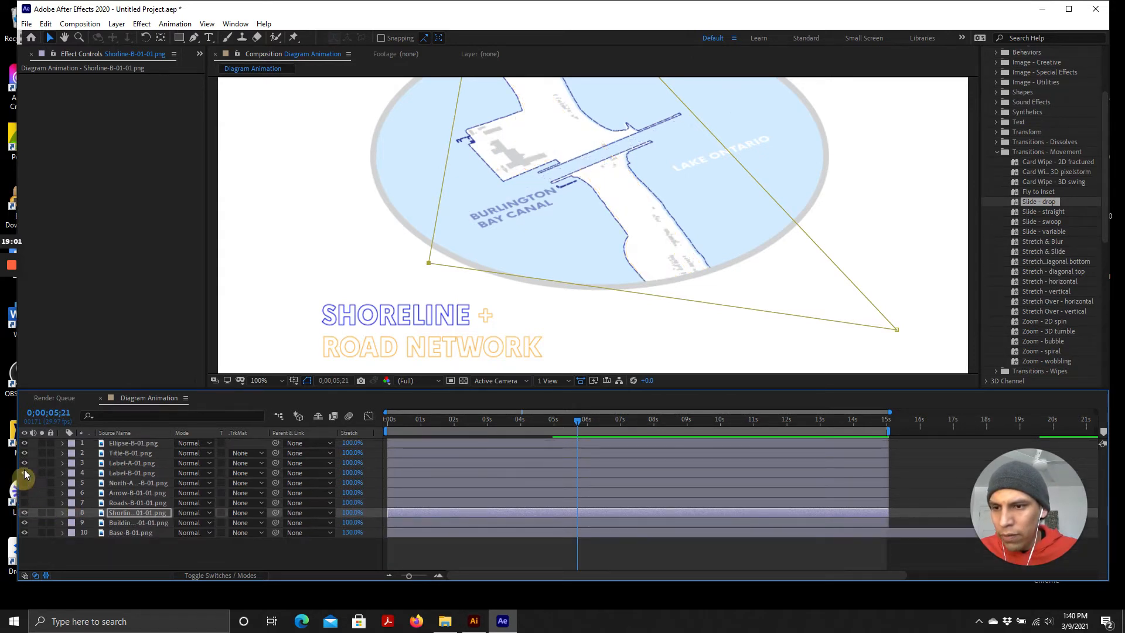
click(24, 472)
click(24, 462)
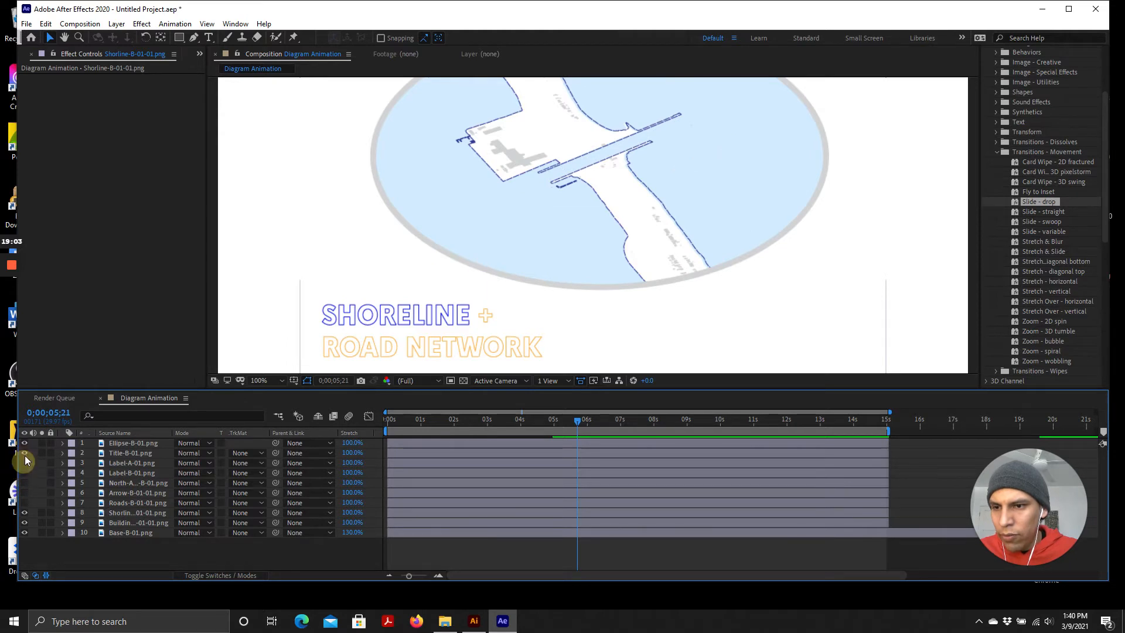
click(24, 453)
click(24, 443)
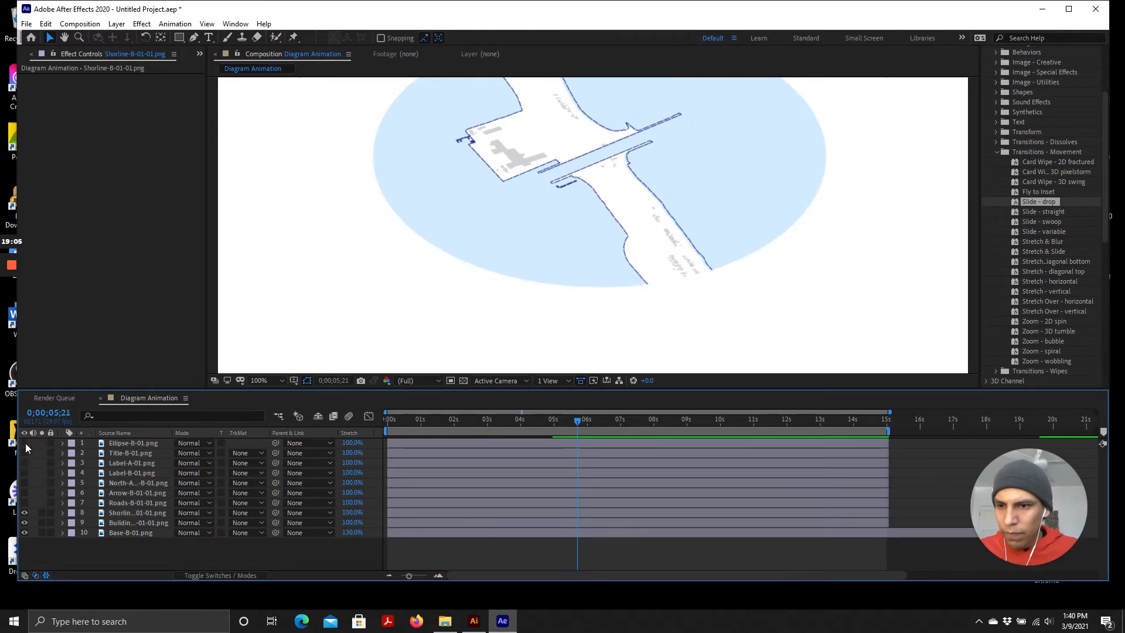
click(24, 443)
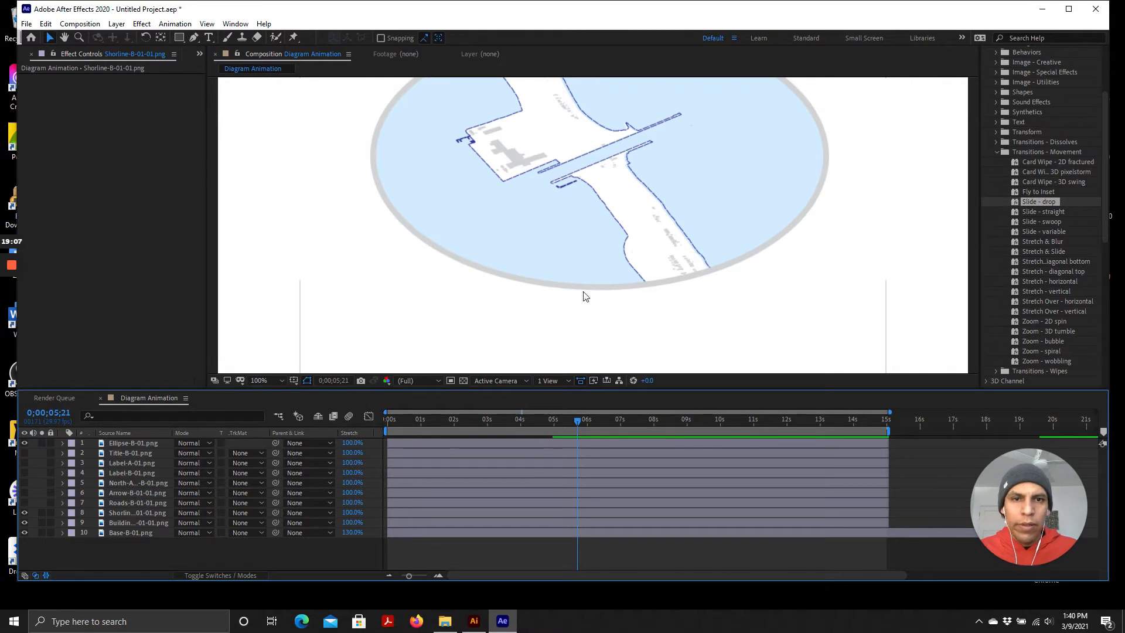
Return the current time to the start of the composition
scroll(583, 169, down, 1)
scroll(583, 161, up, 1)
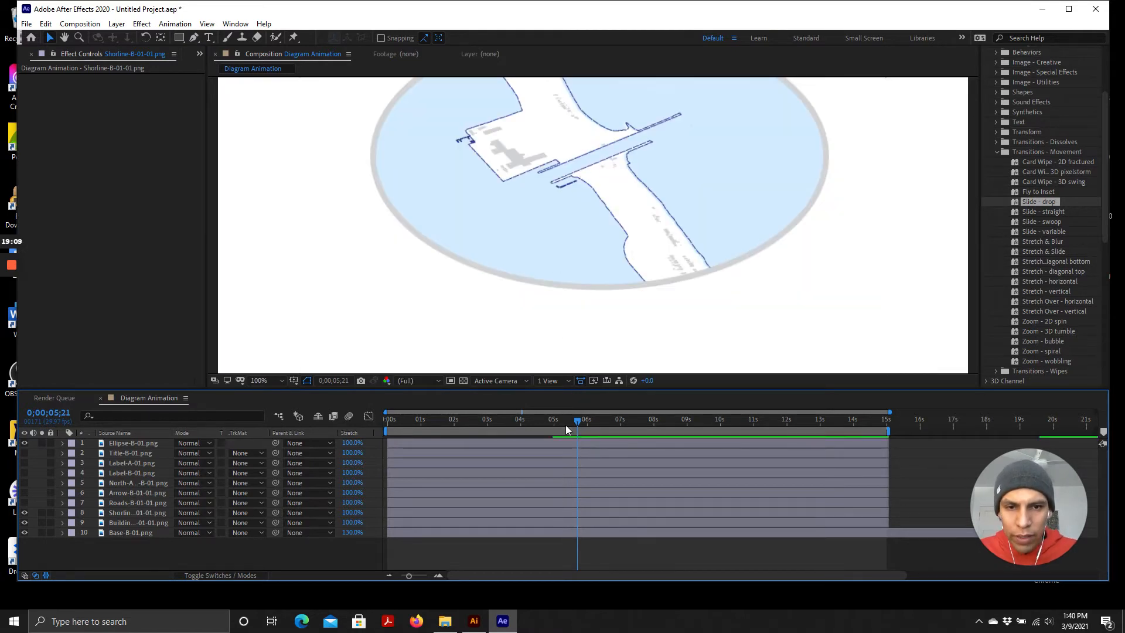
drag(564, 425, 372, 409)
scroll(557, 155, down, 1)
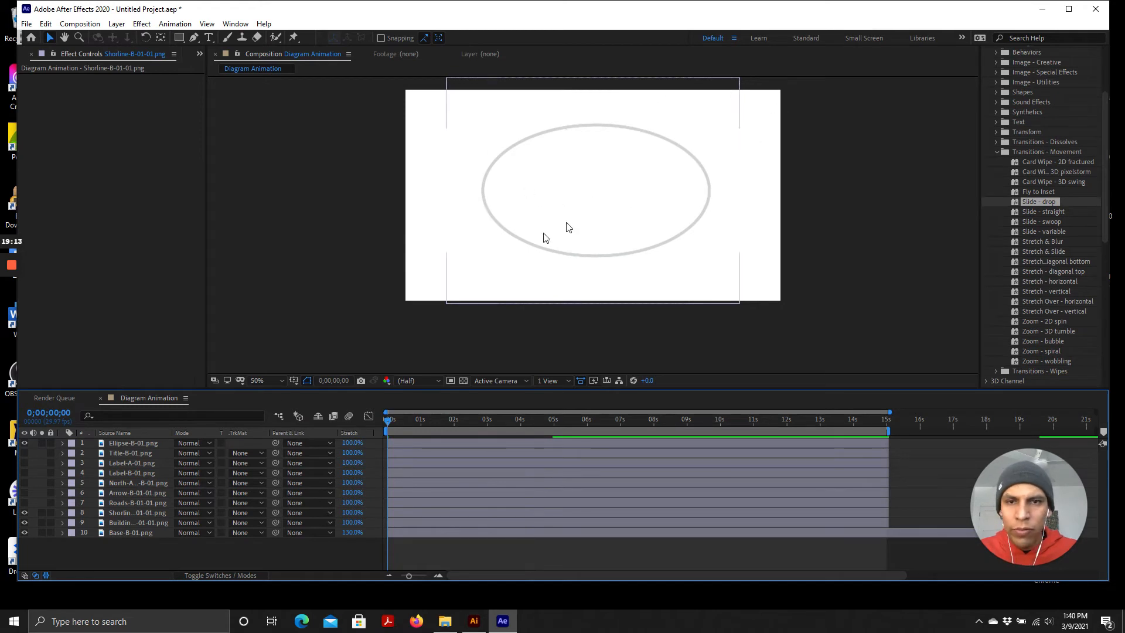
scroll(547, 127, up, 1)
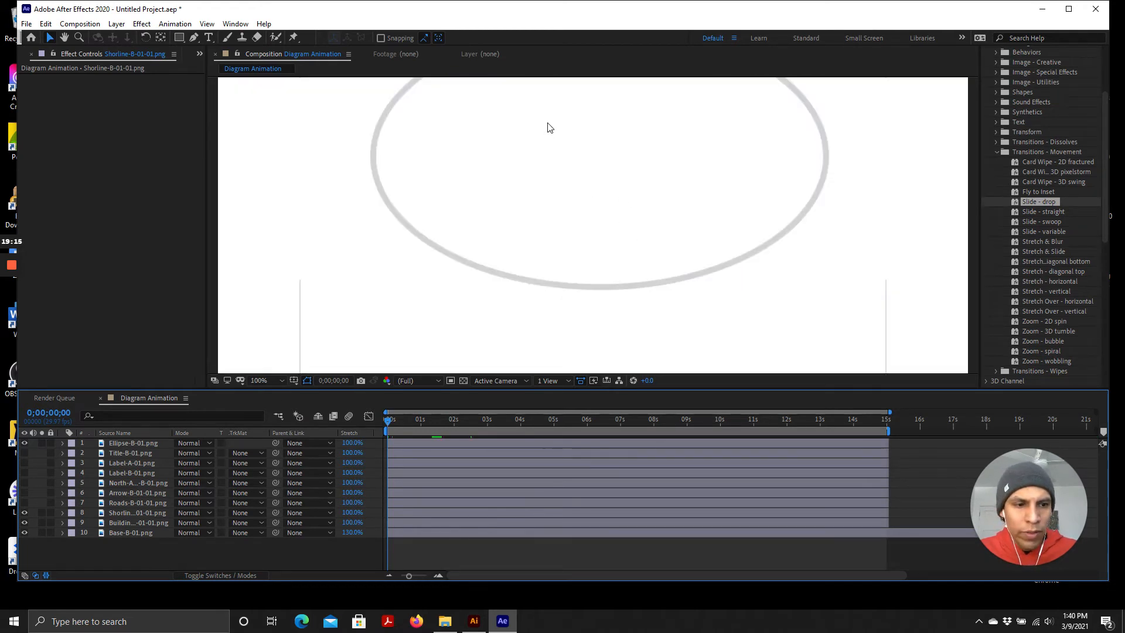
Play back the composition preview to review the reveal animation
scroll(568, 246, down, 1)
key(space)
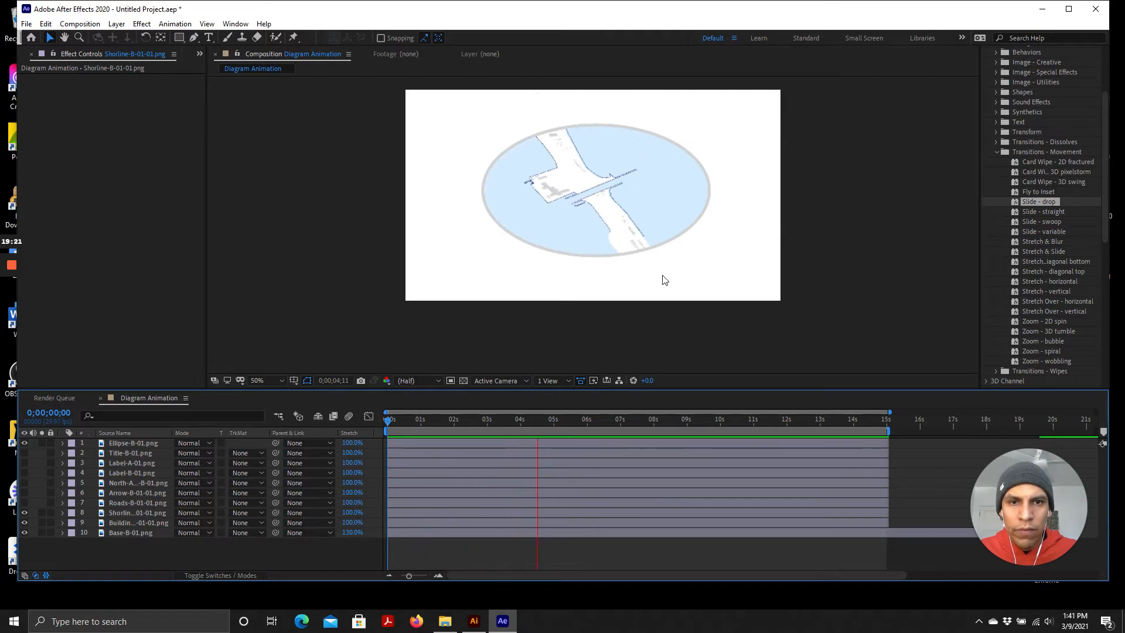
key(space)
key(period)
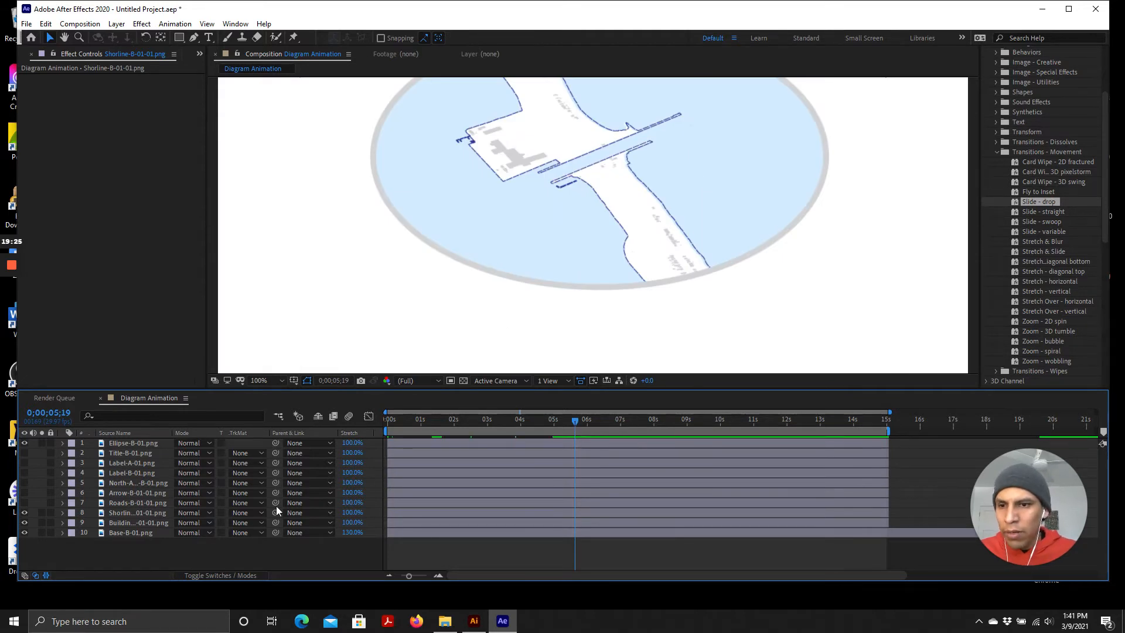
scroll(513, 329, down, 1)
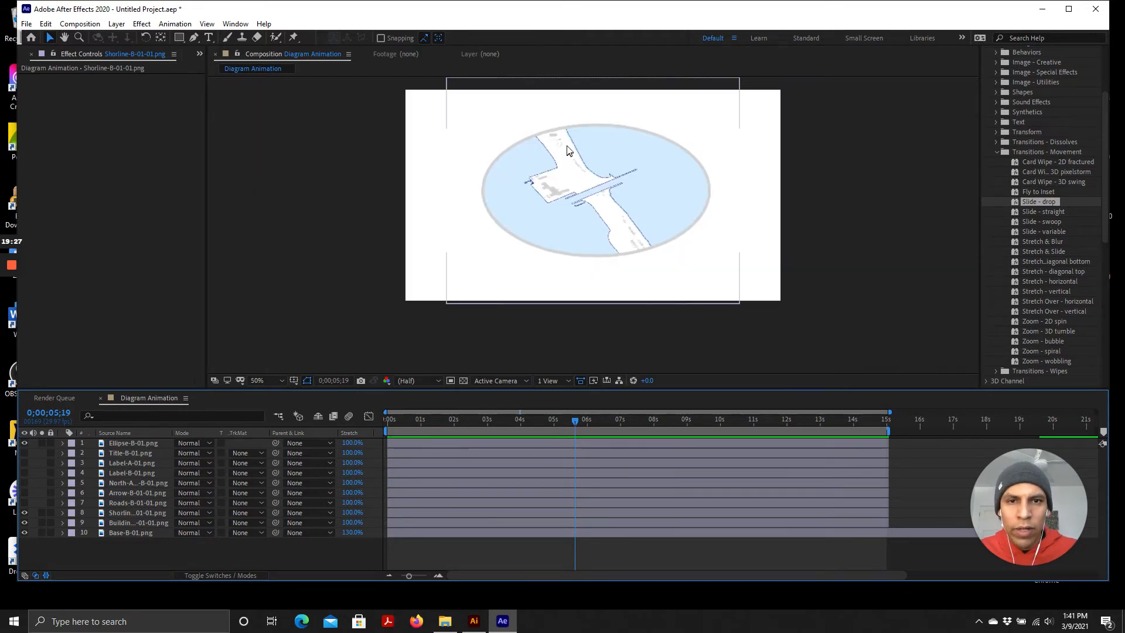
scroll(567, 150, up, 2)
scroll(567, 303, down, 1)
scroll(628, 289, down, 1)
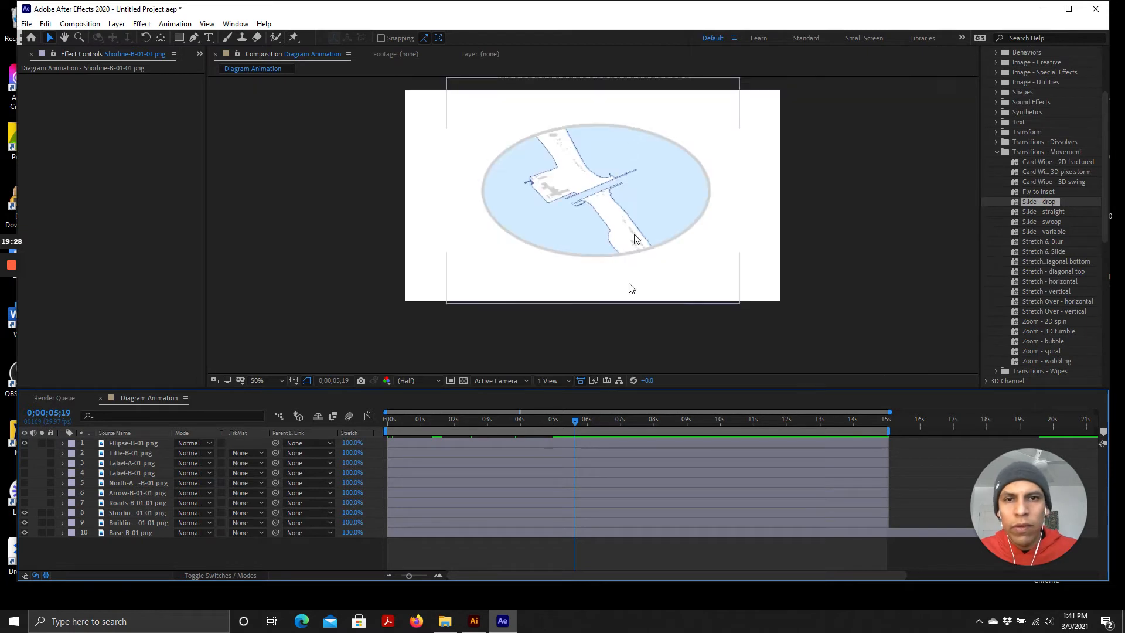
scroll(638, 328, up, 2)
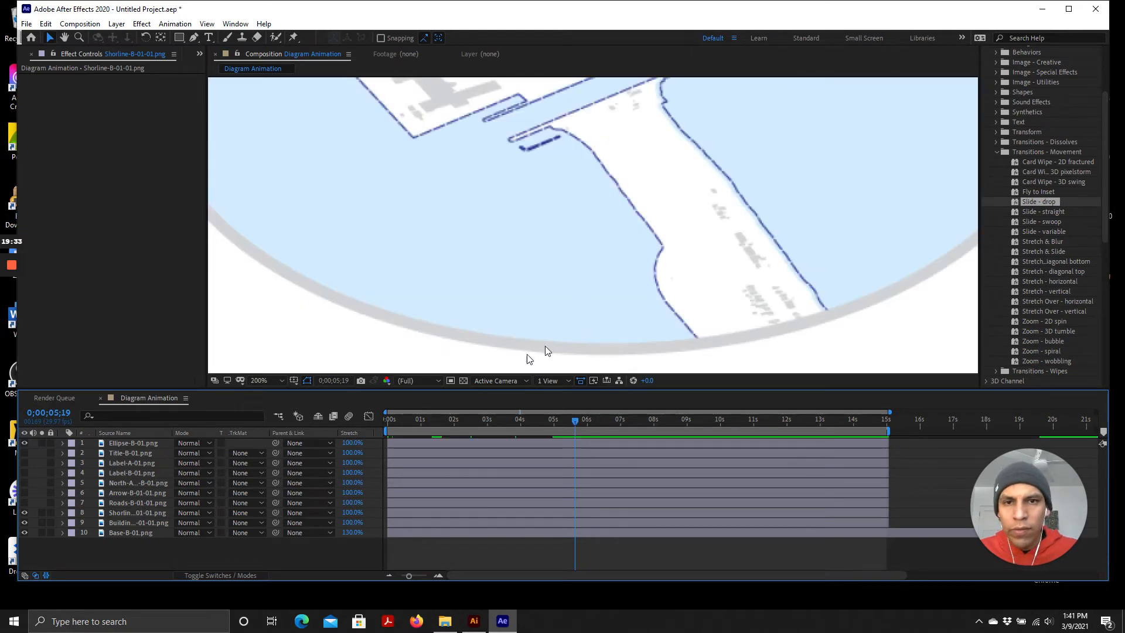
scroll(505, 292, down, 2)
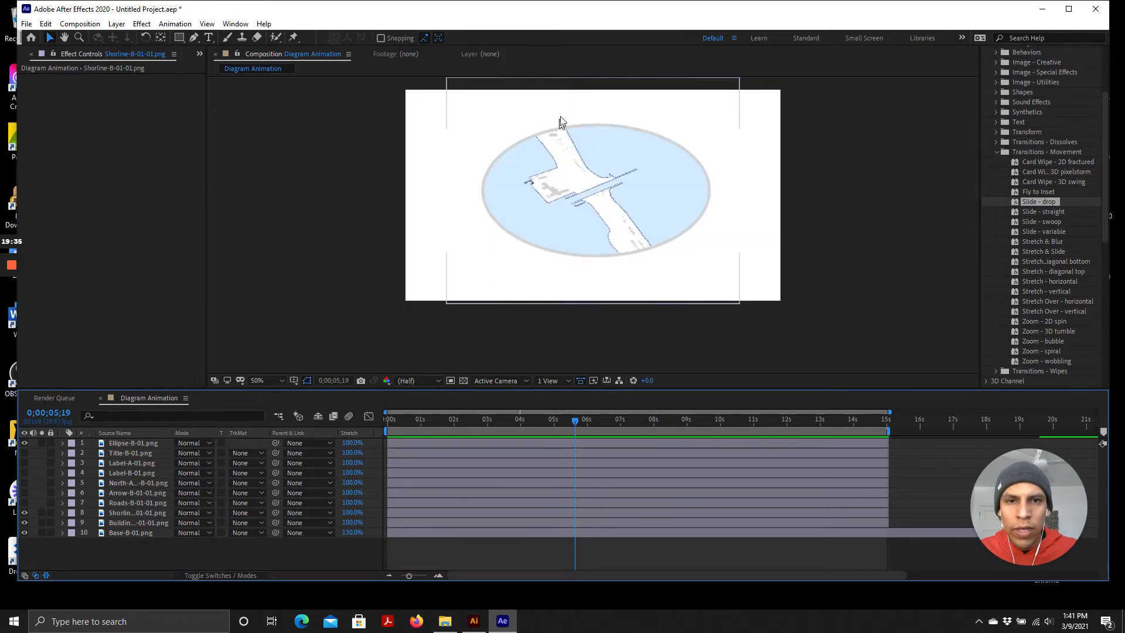
scroll(547, 304, up, 1)
click(579, 380)
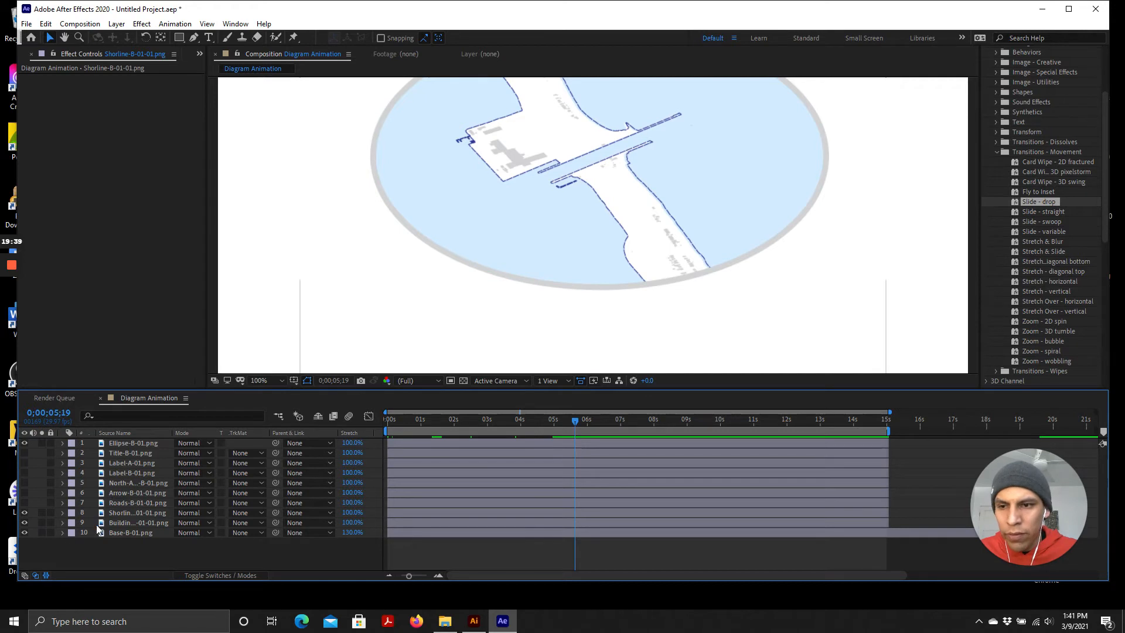
Scrub the playhead, replay the preview, and park the current time at about 0;00;05;14
mouse_move(574, 420)
mouse_down()
mouse_move(532, 420)
mouse_move(568, 423)
mouse_up()
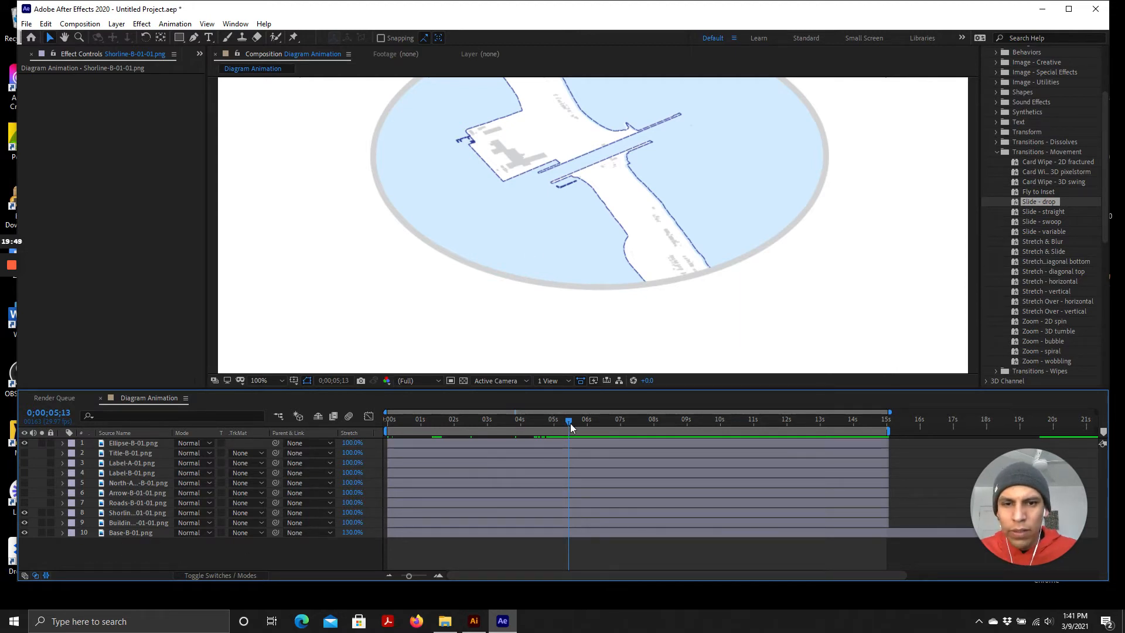
drag(571, 423, 374, 399)
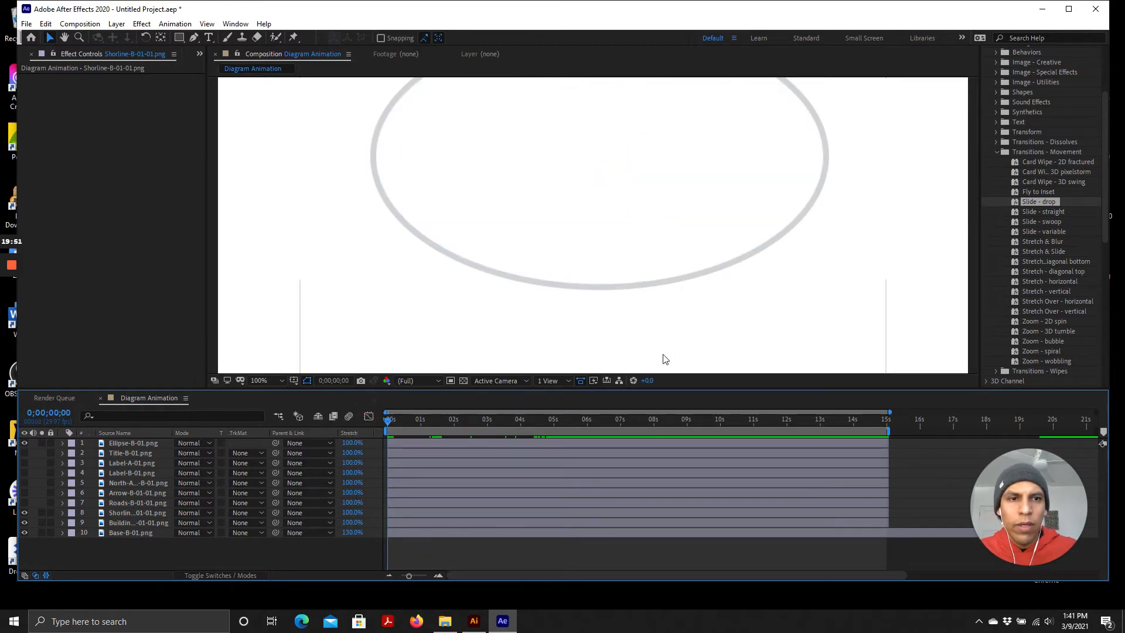
key(space)
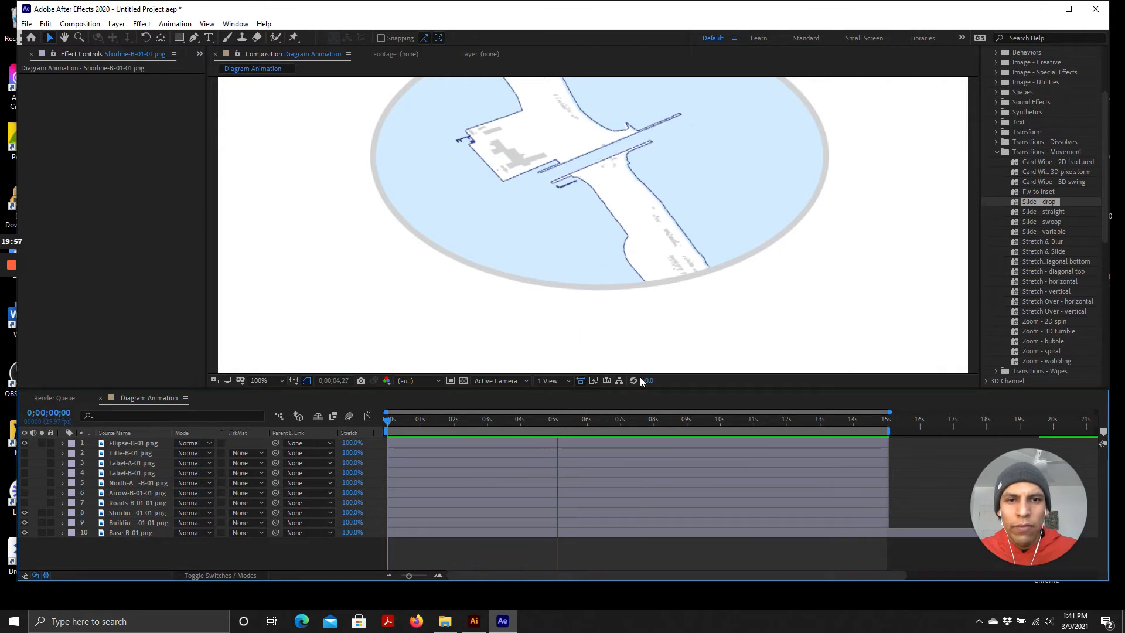
mouse_move(585, 423)
mouse_down()
mouse_move(532, 427)
mouse_move(569, 427)
mouse_up()
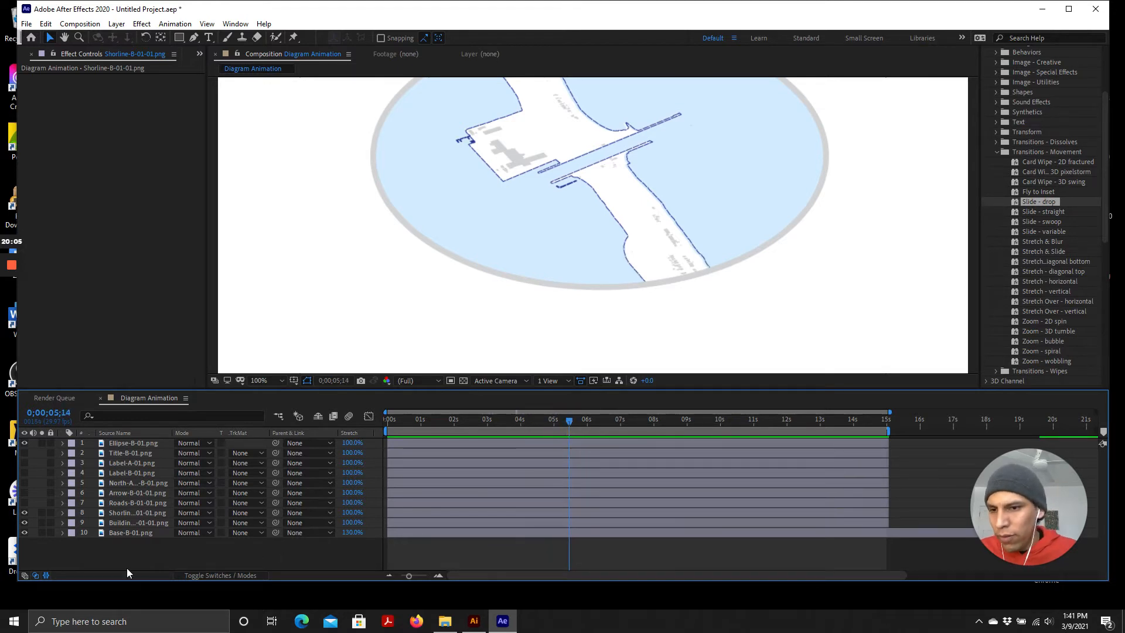
Select the Roads-B-01-01.png layer and make it visible again
click(127, 505)
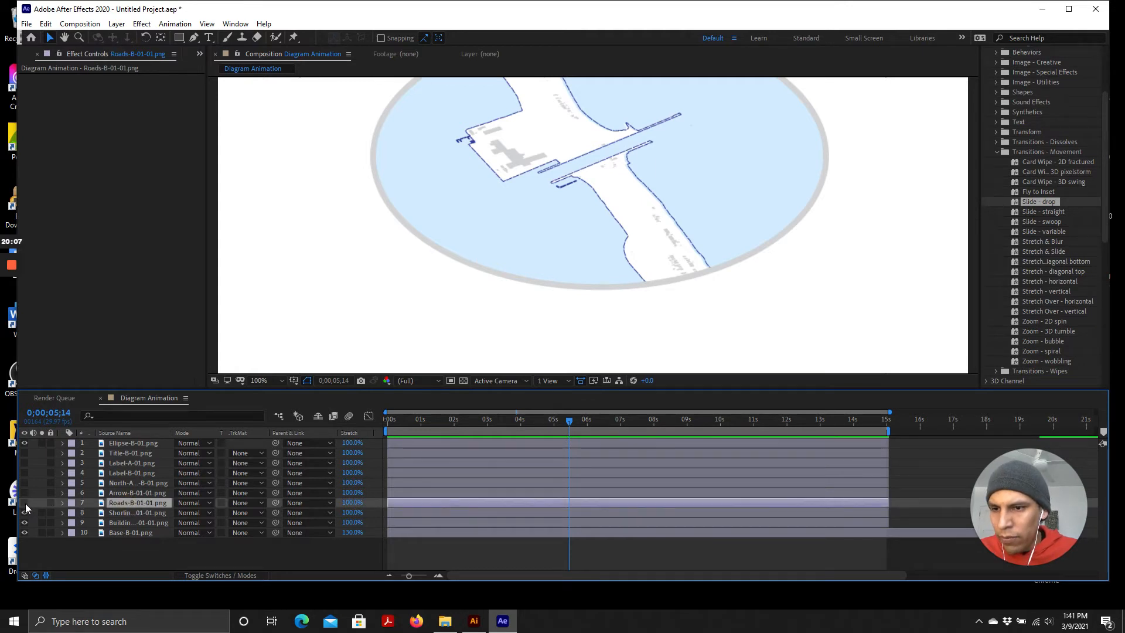
click(24, 503)
scroll(606, 317, down, 2)
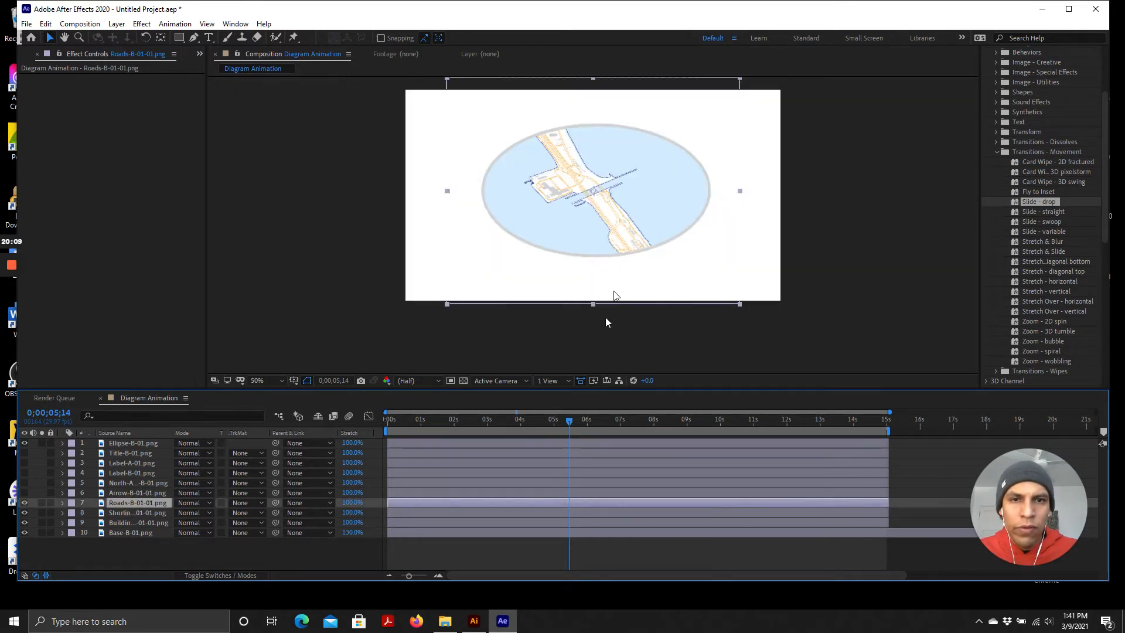
scroll(562, 129, up, 2)
scroll(595, 274, down, 2)
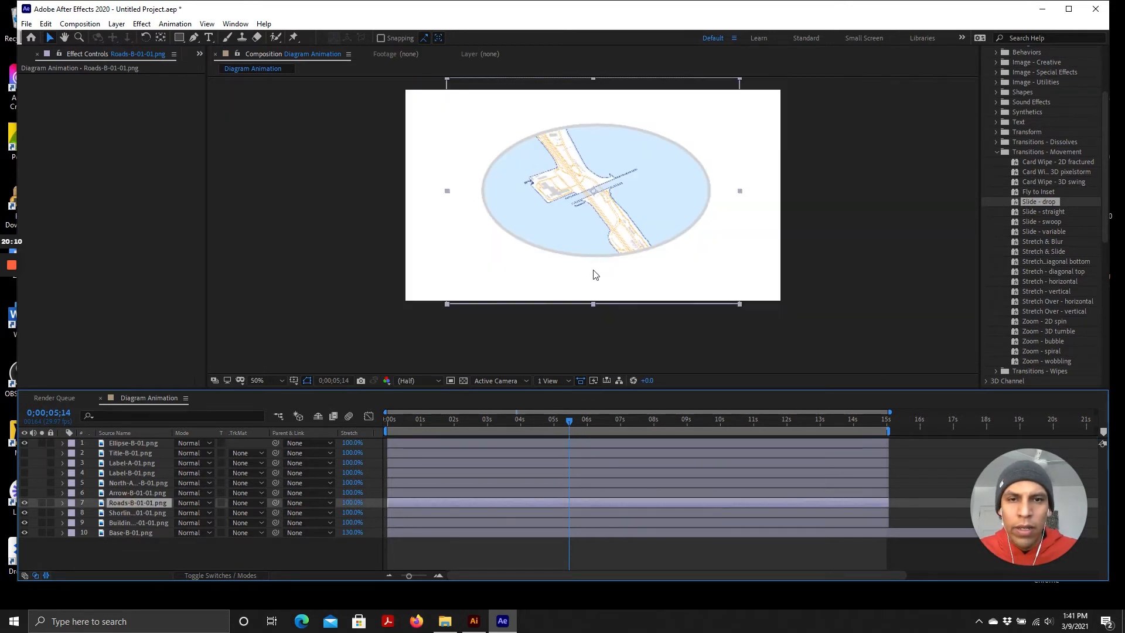
Add a new mask to the Roads-B-01-01.png layer
click(138, 502)
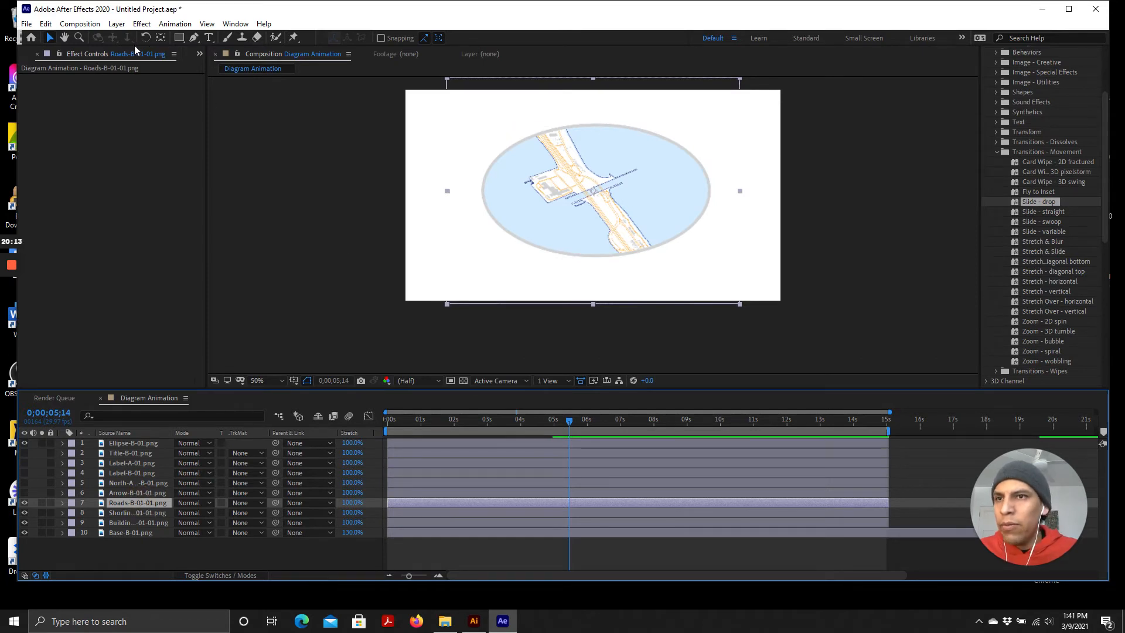
right_click(132, 501)
mouse_move(181, 168)
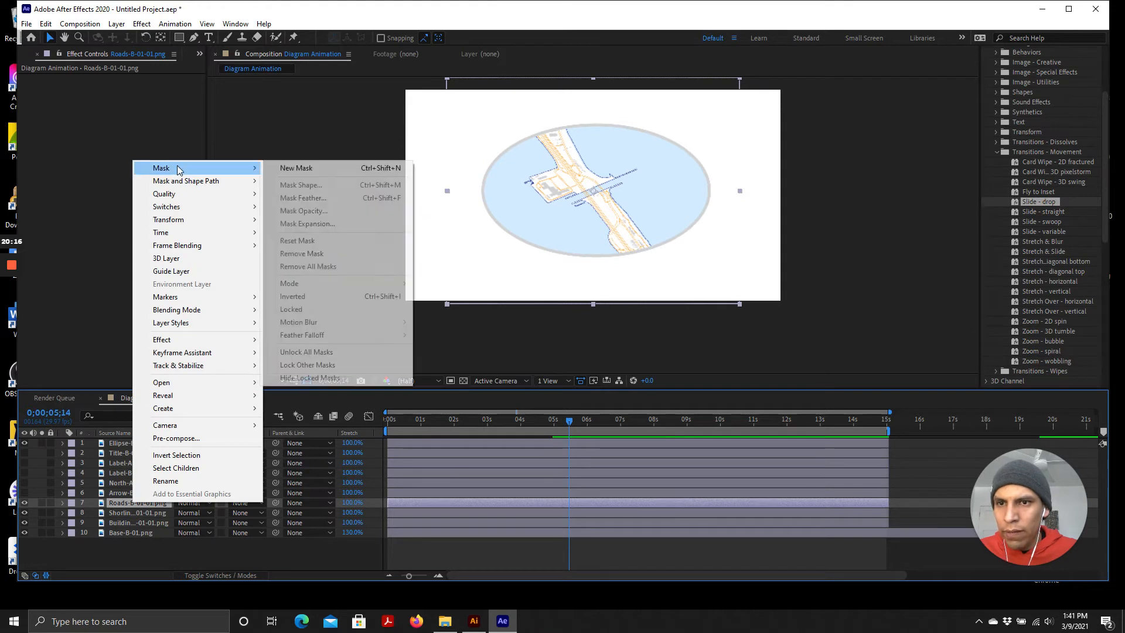
click(304, 169)
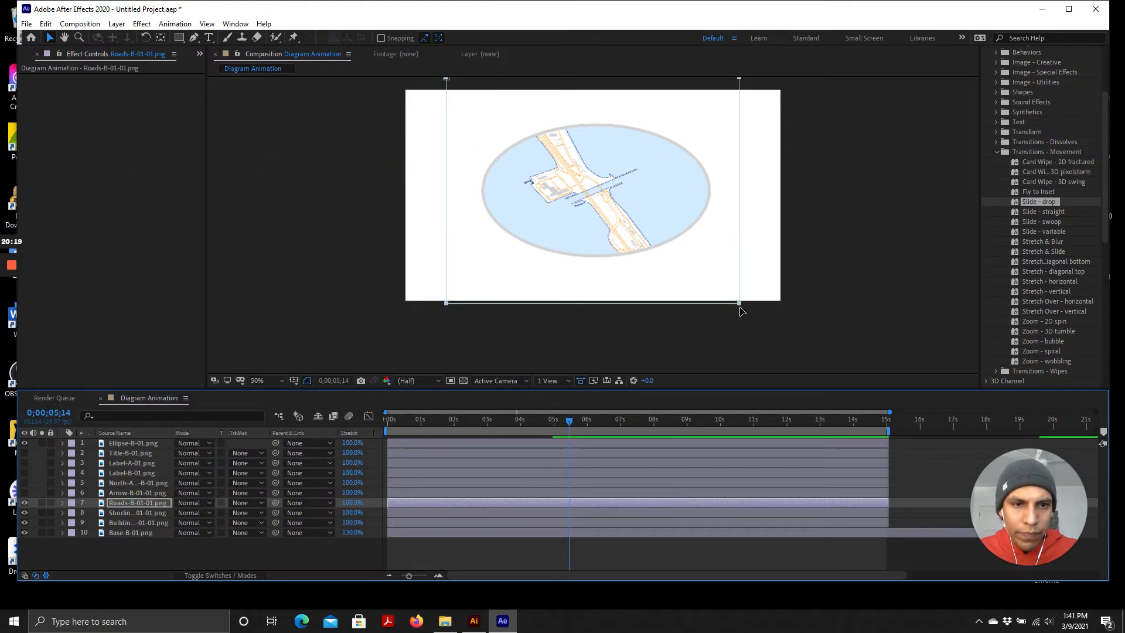
Reshape the Roads layer's mask by moving its corner points around the road area
mouse_move(739, 303)
mouse_down()
mouse_move(709, 282)
mouse_move(736, 286)
mouse_move(715, 271)
mouse_move(765, 307)
mouse_move(748, 317)
mouse_move(733, 299)
mouse_move(745, 304)
mouse_up()
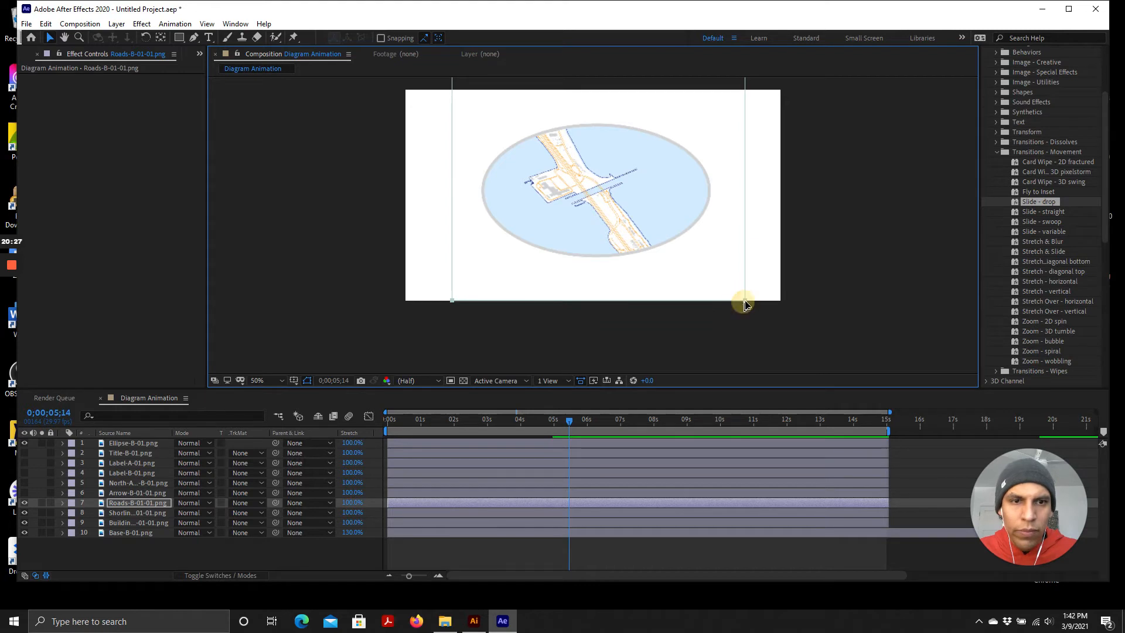
click(744, 302)
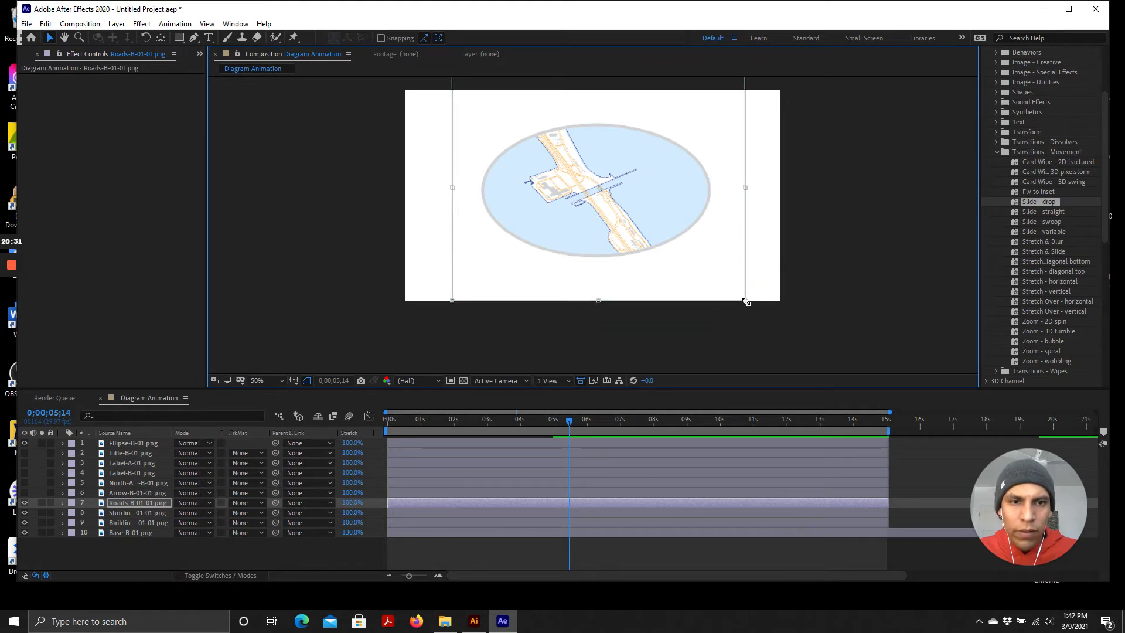
drag(745, 302, 679, 278)
drag(603, 156, 618, 183)
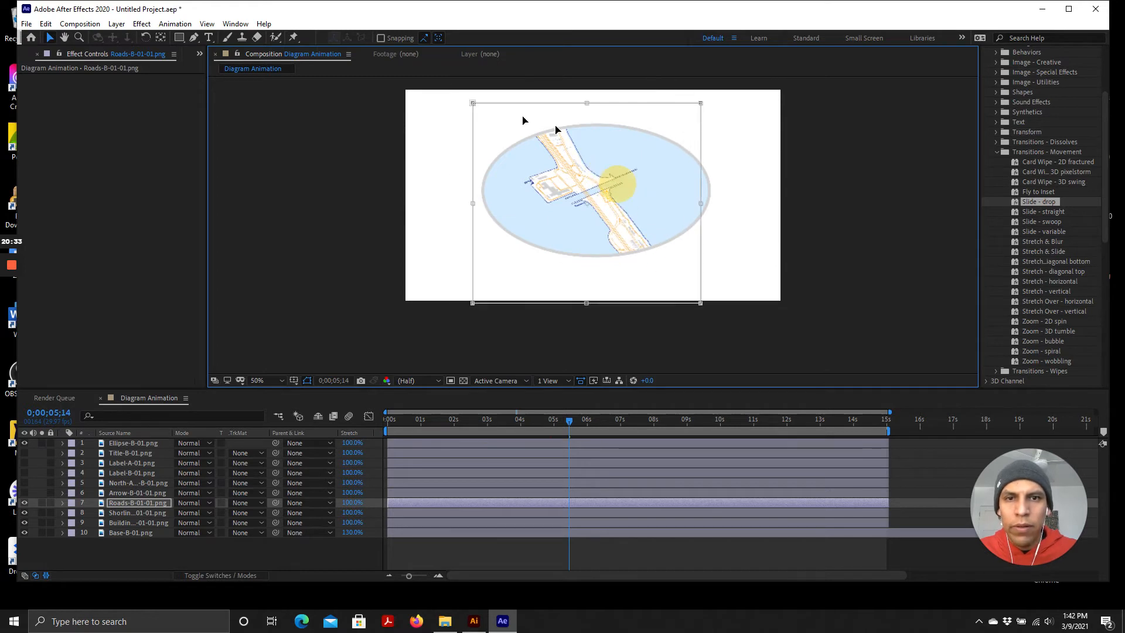
drag(473, 103, 538, 184)
drag(609, 215, 575, 154)
drag(668, 244, 689, 265)
click(595, 161)
scroll(567, 130, up, 1)
scroll(621, 302, up, 2)
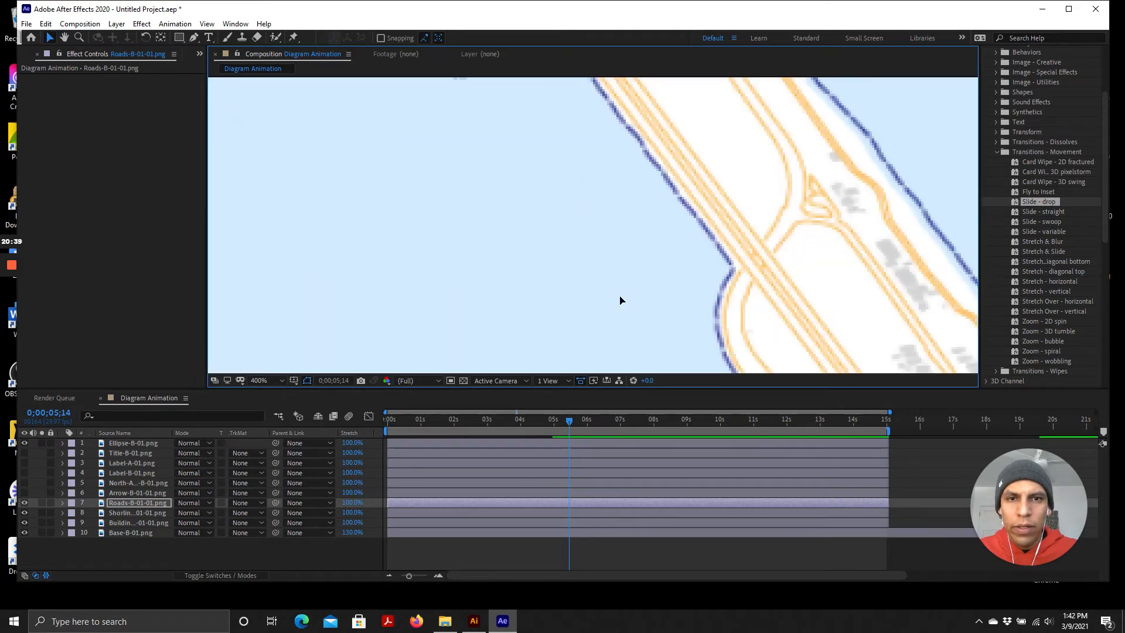
scroll(625, 272, down, 2)
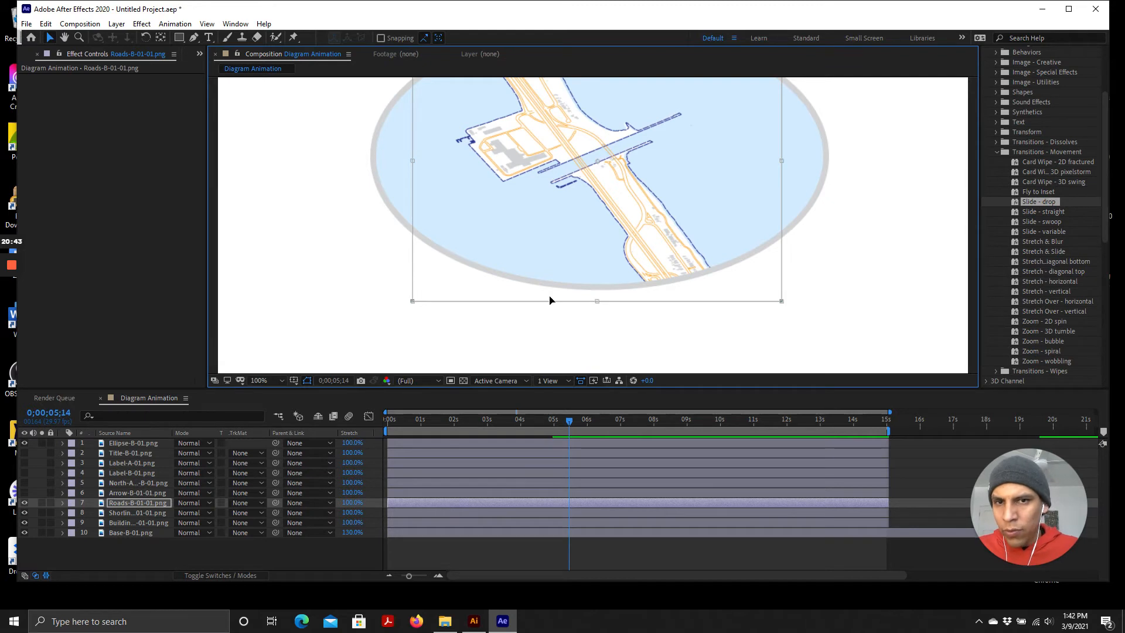
Pull the mask's corner points together into a thin sliver at the road's upper end near the ellipse top
click(136, 501)
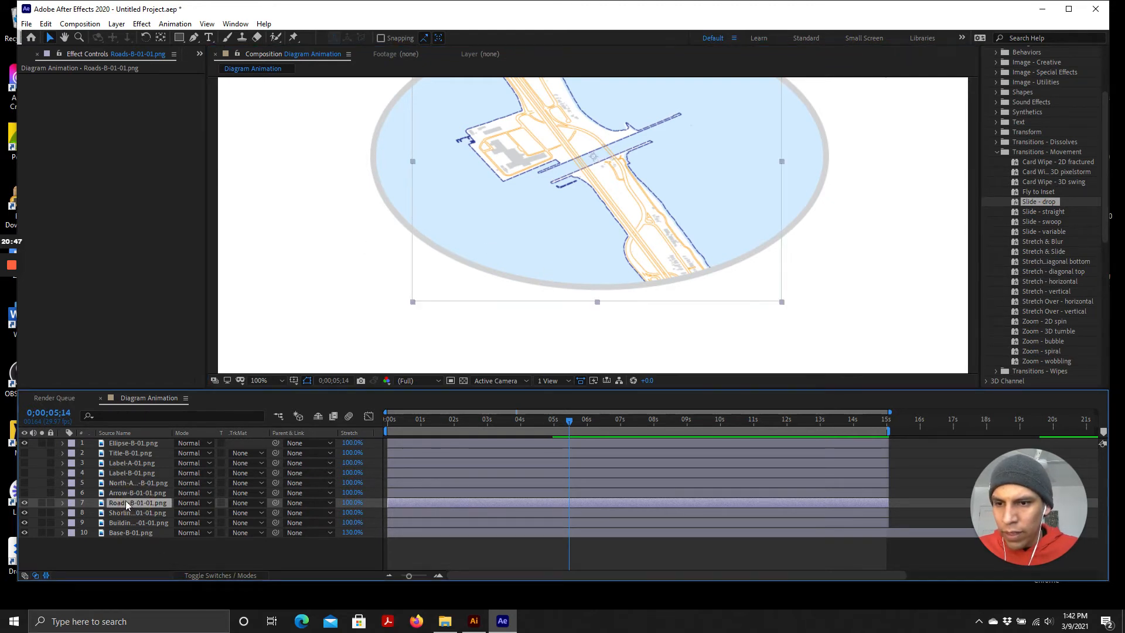
drag(782, 301, 712, 293)
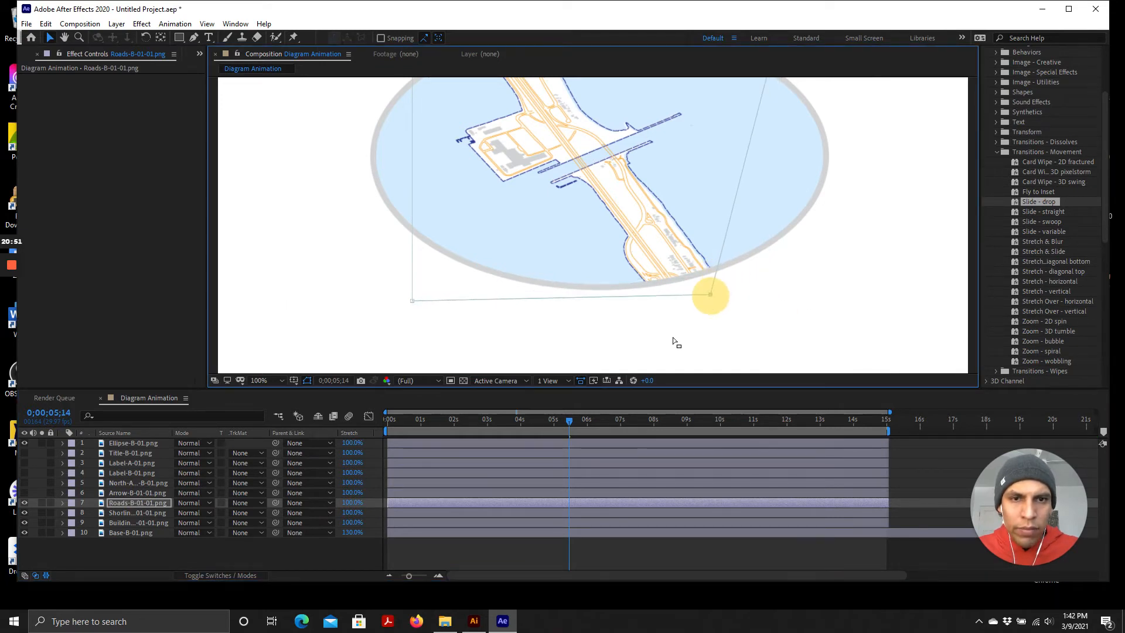
key(comma)
key(comma)
scroll(538, 107, up, 1)
scroll(577, 285, down, 1)
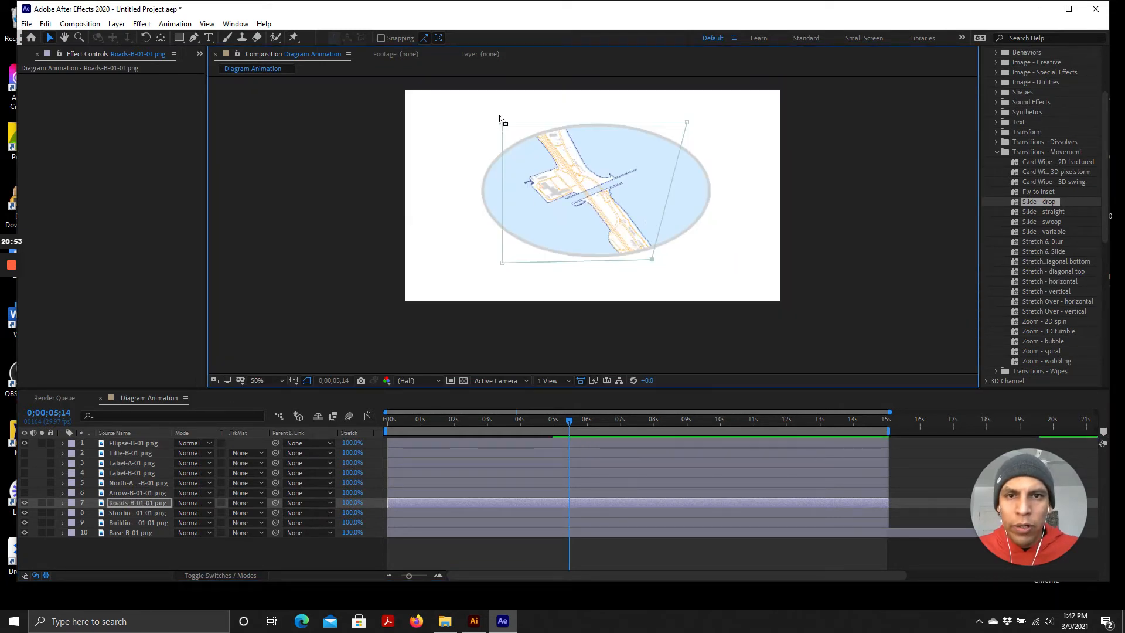
drag(687, 122, 579, 123)
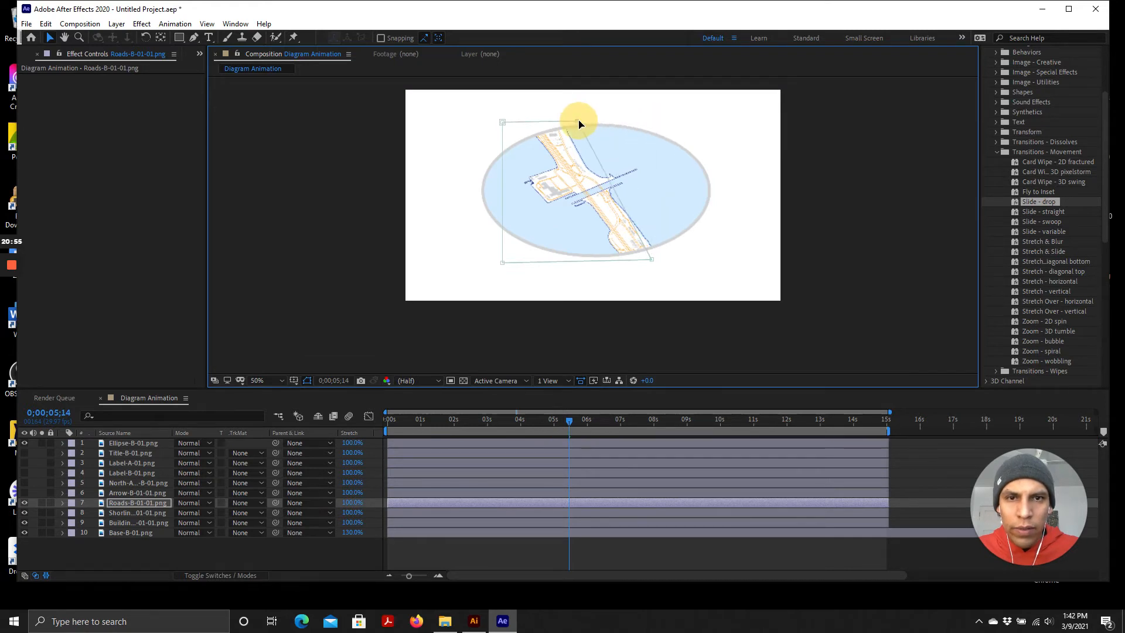
drag(504, 263, 535, 140)
drag(652, 259, 571, 134)
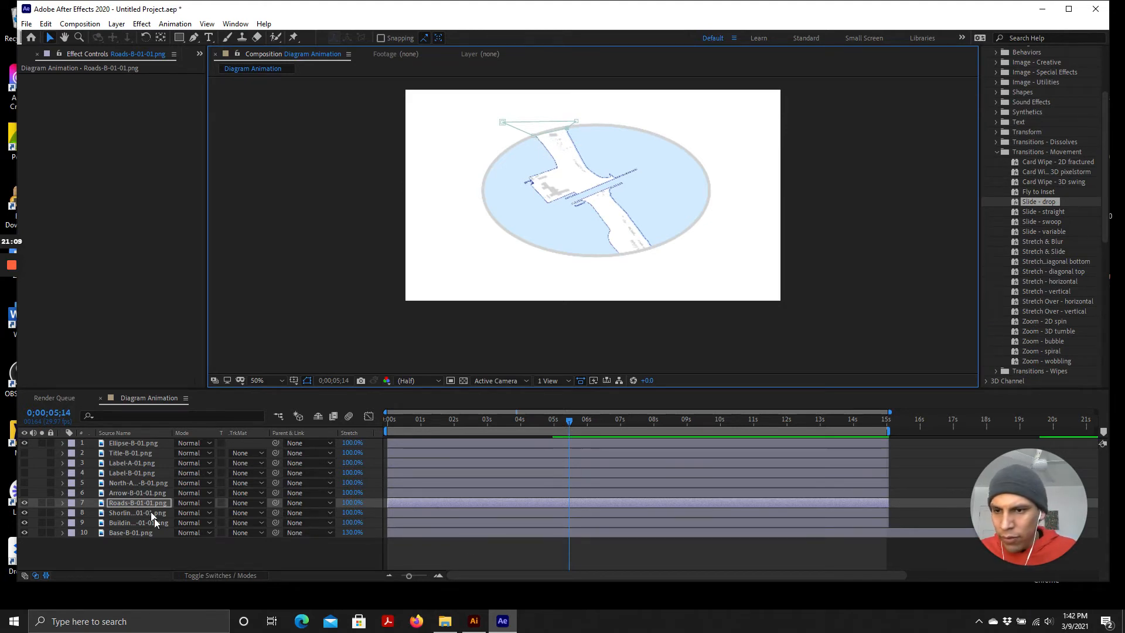
Expand the Roads layer's Mask 1 properties and set a Mask Path keyframe at the current time
click(62, 502)
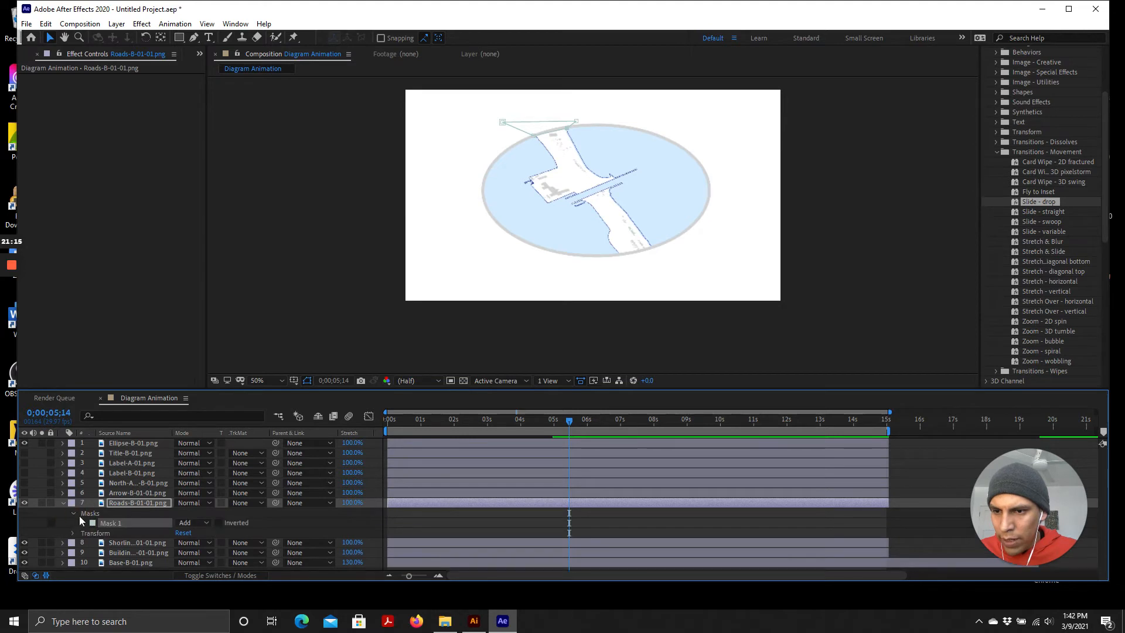
click(73, 514)
click(82, 523)
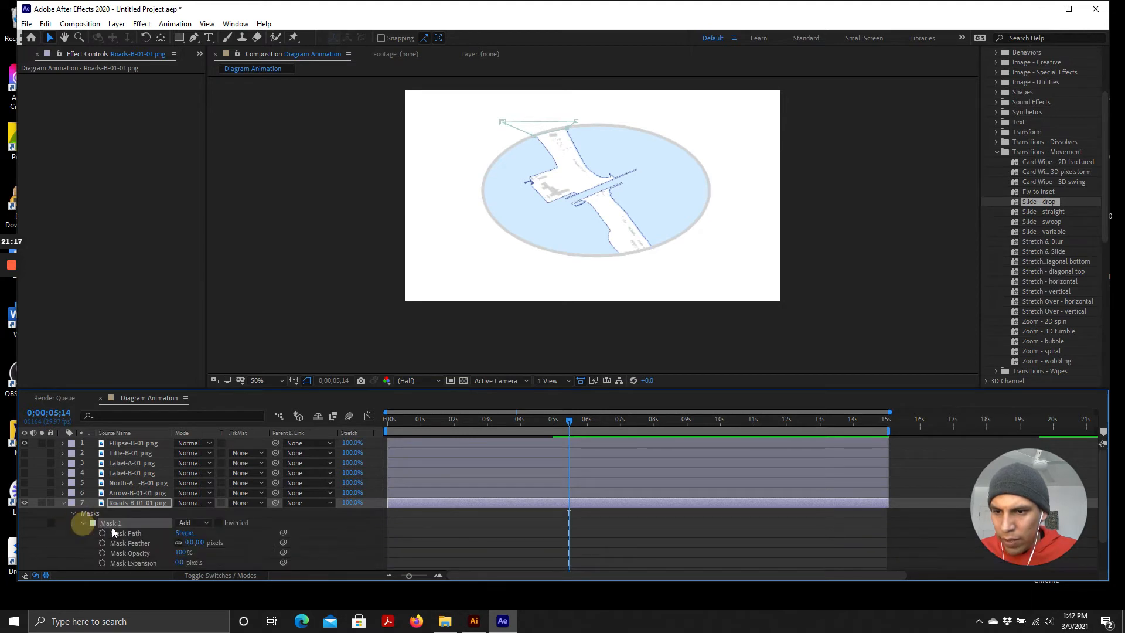
click(102, 532)
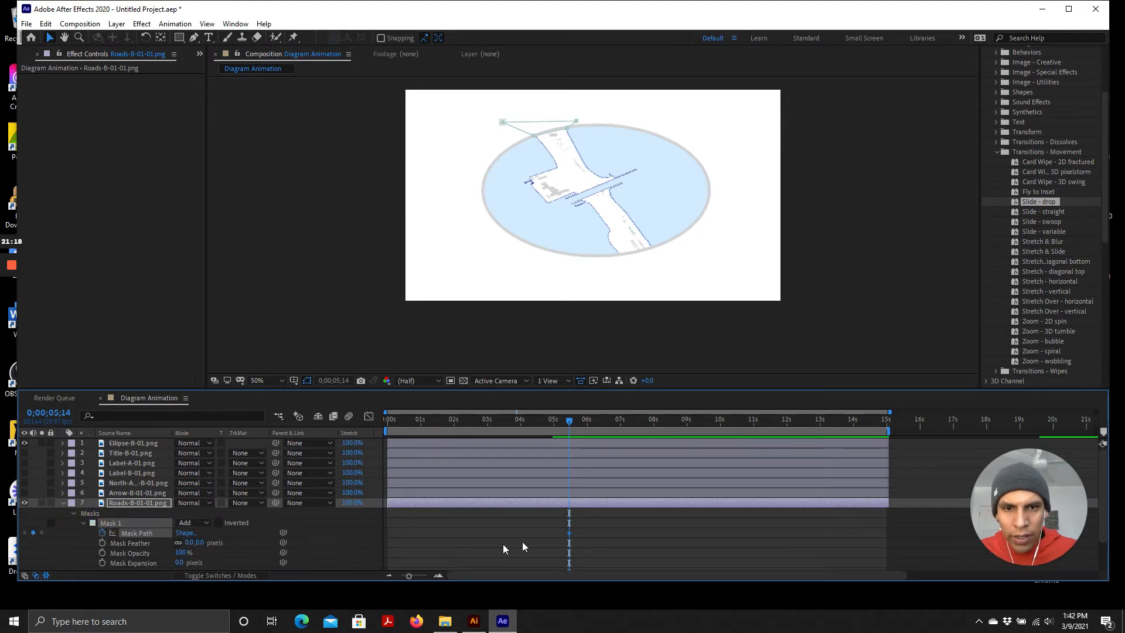
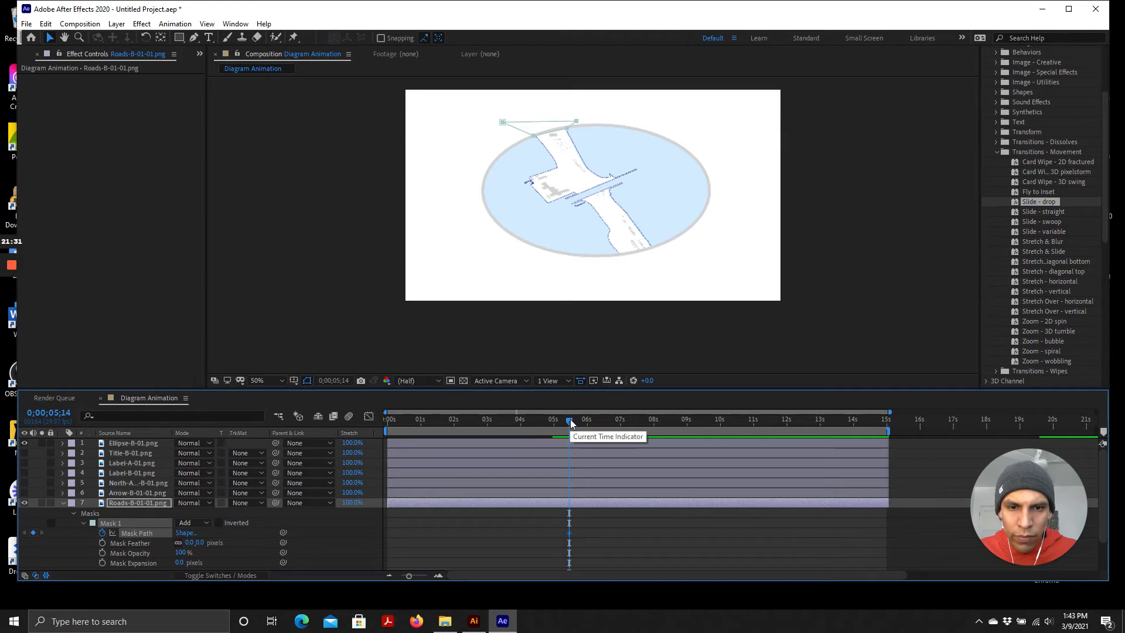
At 0;00;07;14, expand the Roads layer's mask points outward so it reveals the entire road inside the ellipse
drag(570, 419, 639, 426)
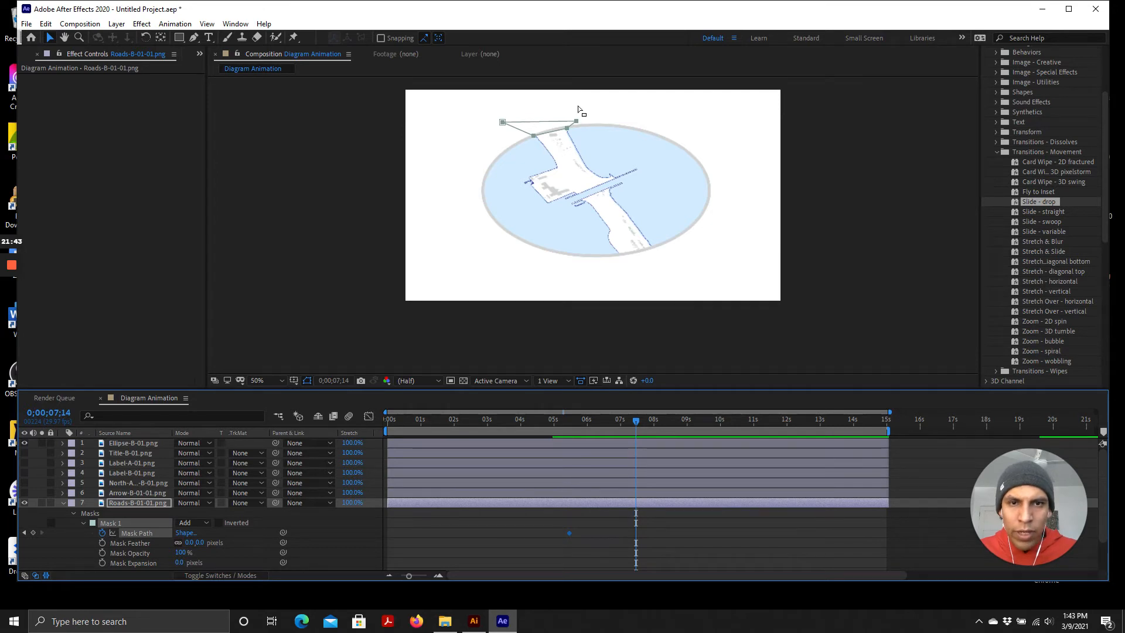
mouse_move(535, 139)
mouse_down()
mouse_move(553, 176)
mouse_move(541, 144)
mouse_up()
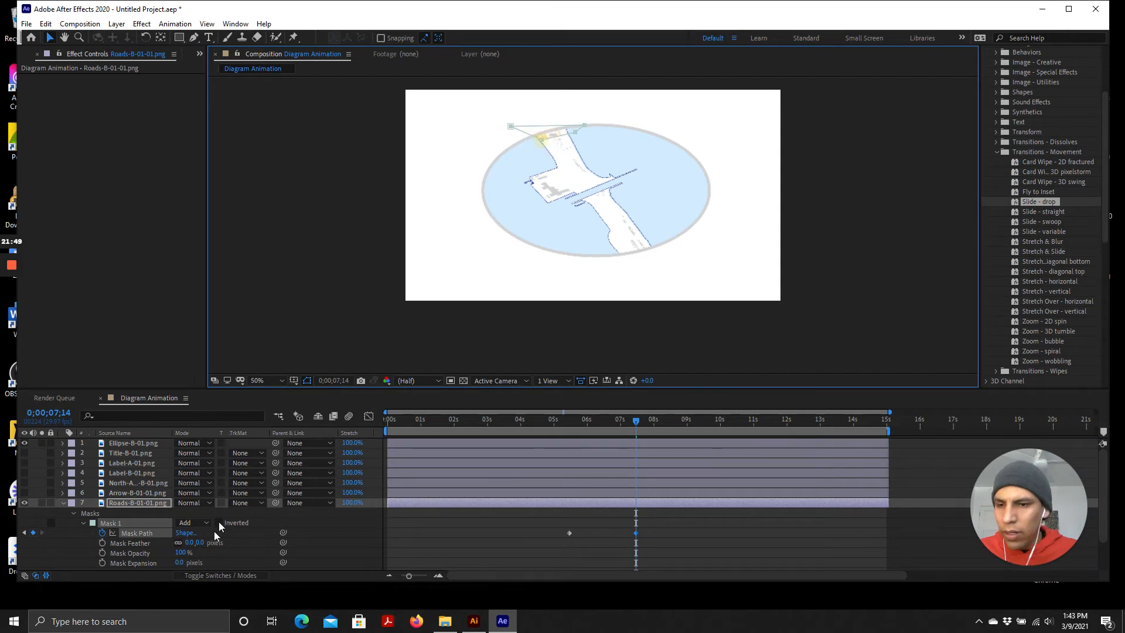
click(139, 503)
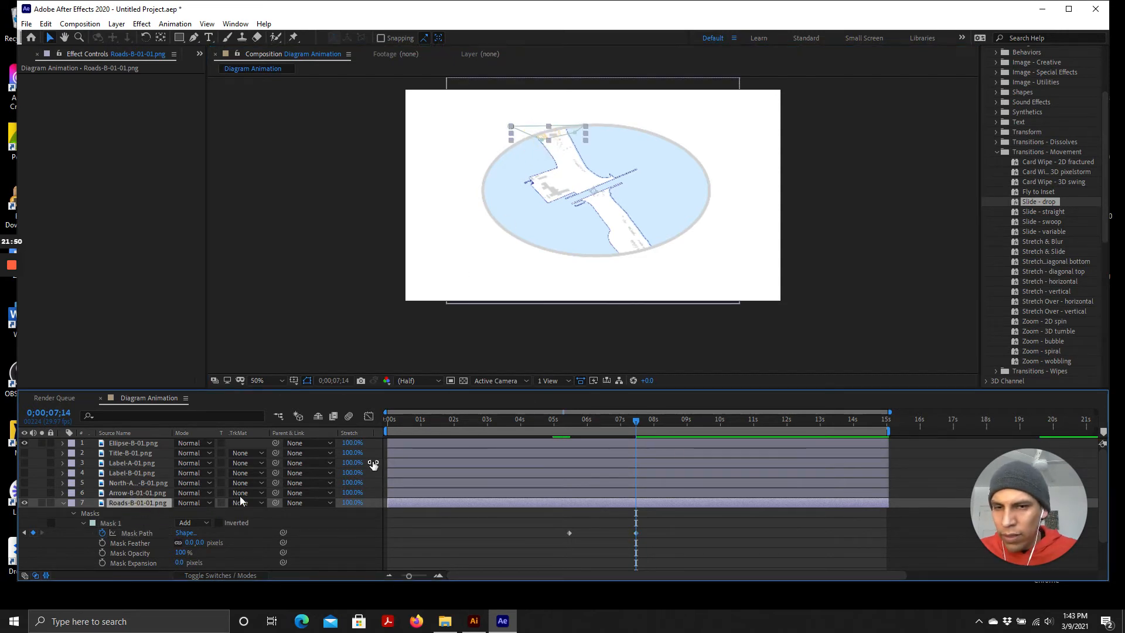
drag(549, 143, 540, 263)
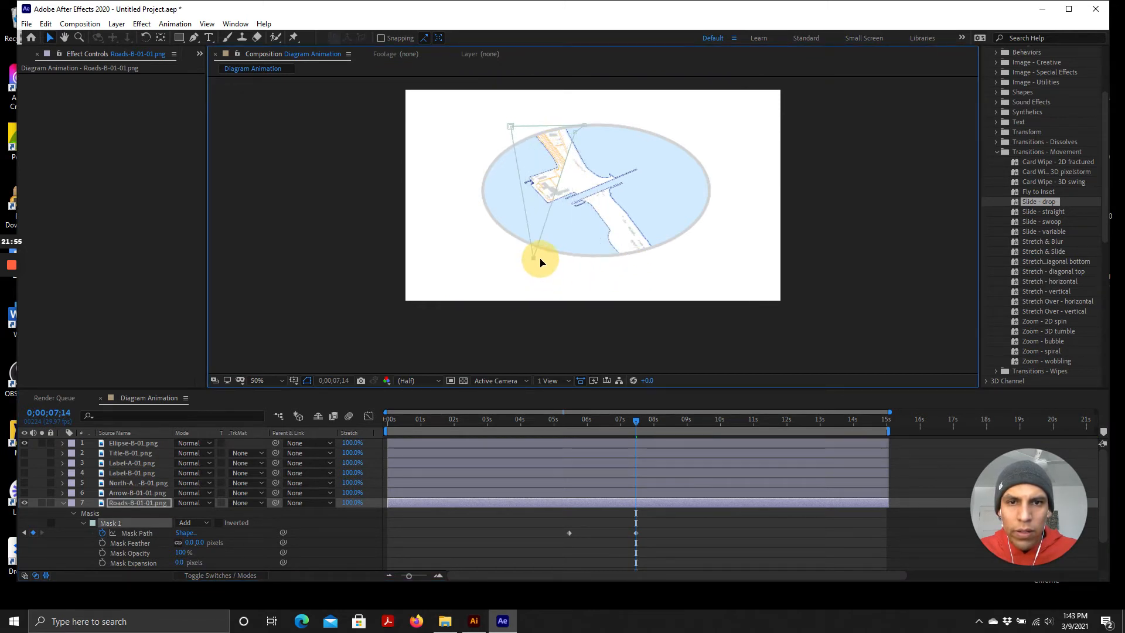
drag(576, 133, 728, 263)
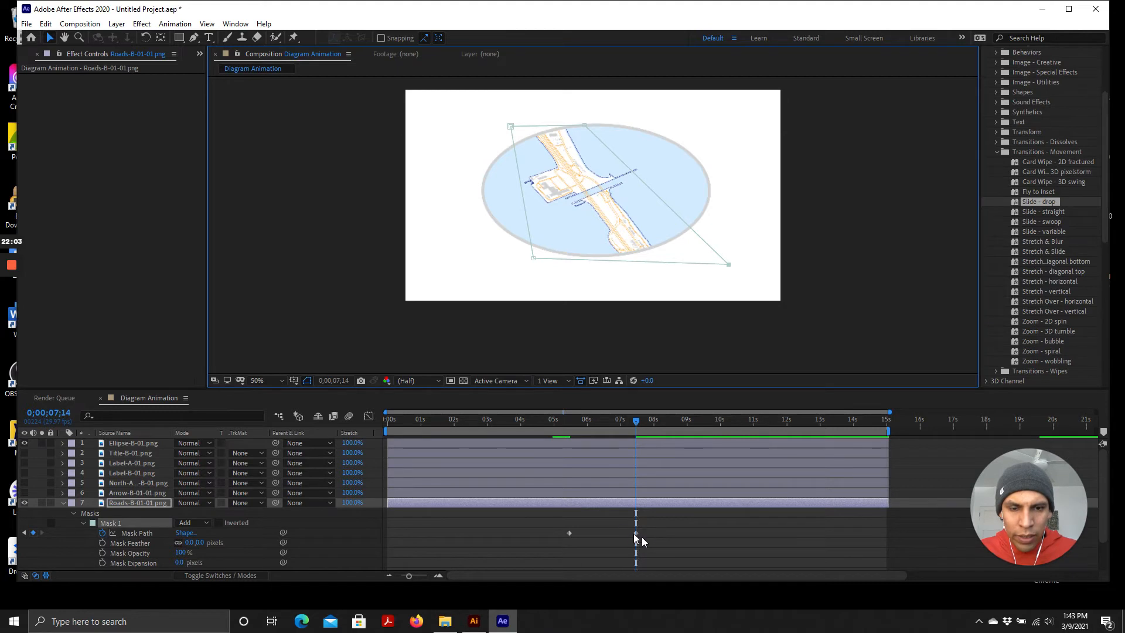
Play back the Roads mask reveal animation from the start of the composition
drag(636, 423, 244, 427)
key(space)
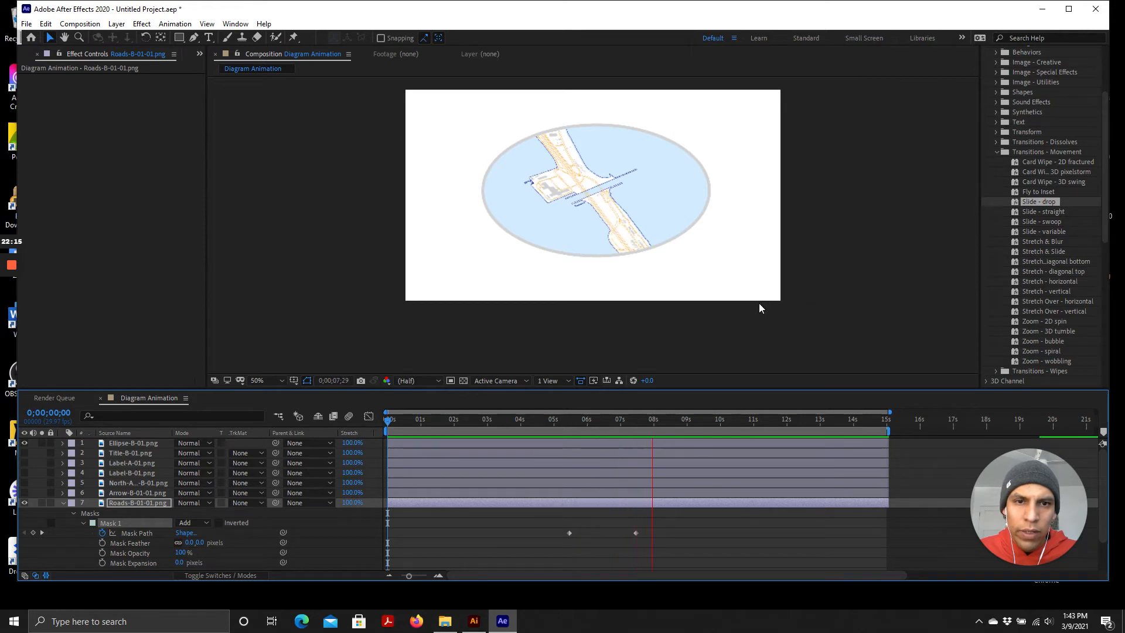
key(space)
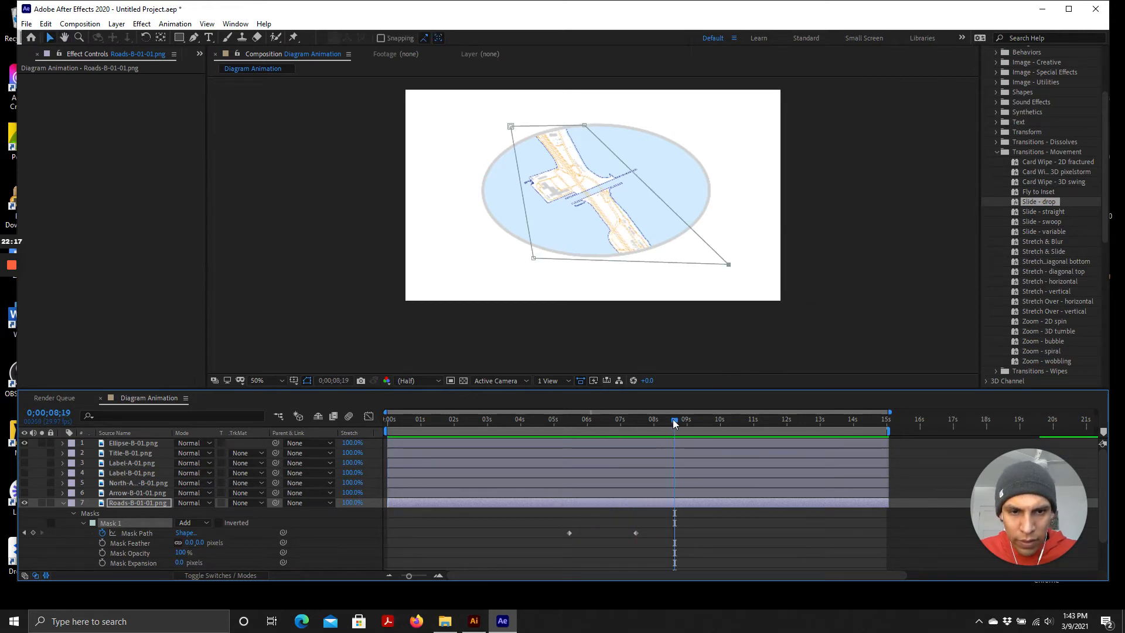
drag(672, 420, 648, 430)
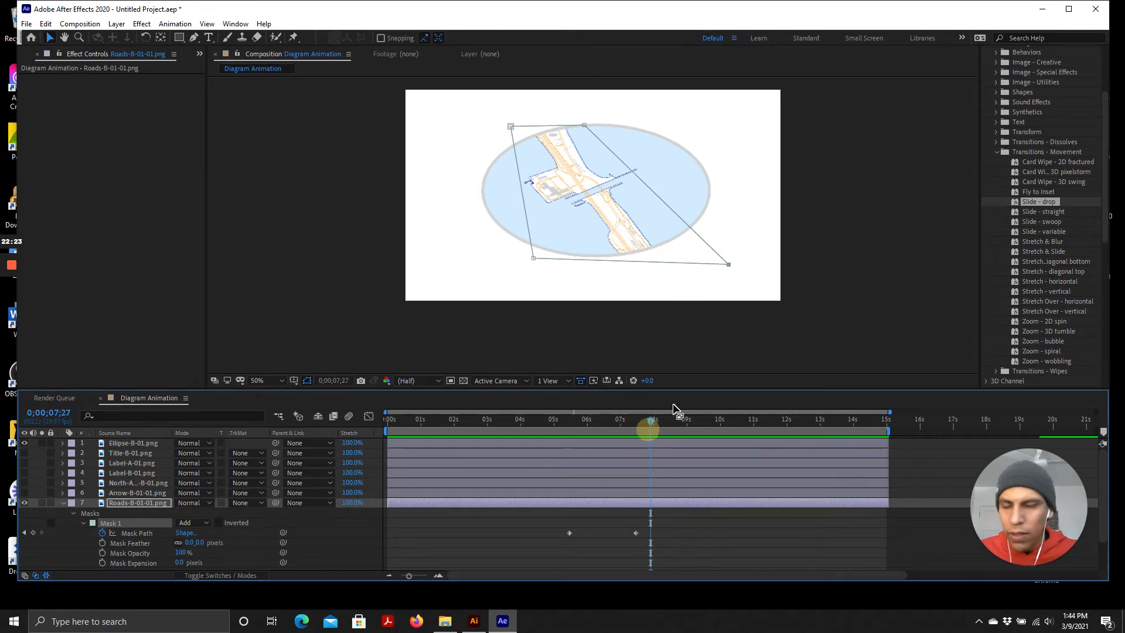
Collapse the Roads layer and make the Arrow-B-01-01.png layer visible in the composition
click(63, 503)
click(122, 494)
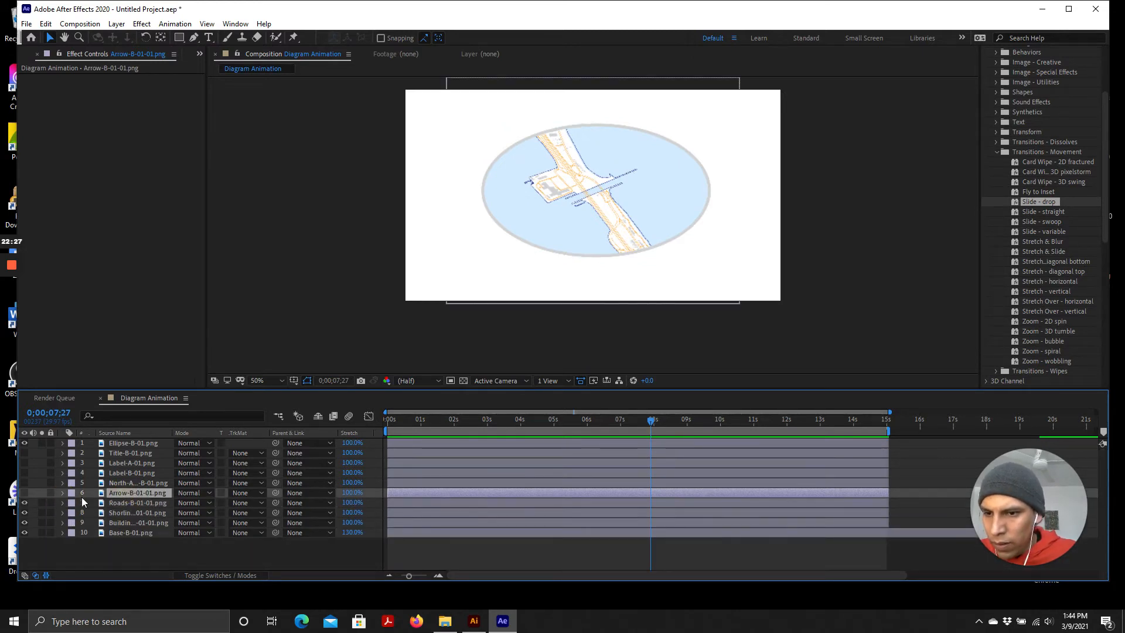
click(24, 493)
click(24, 492)
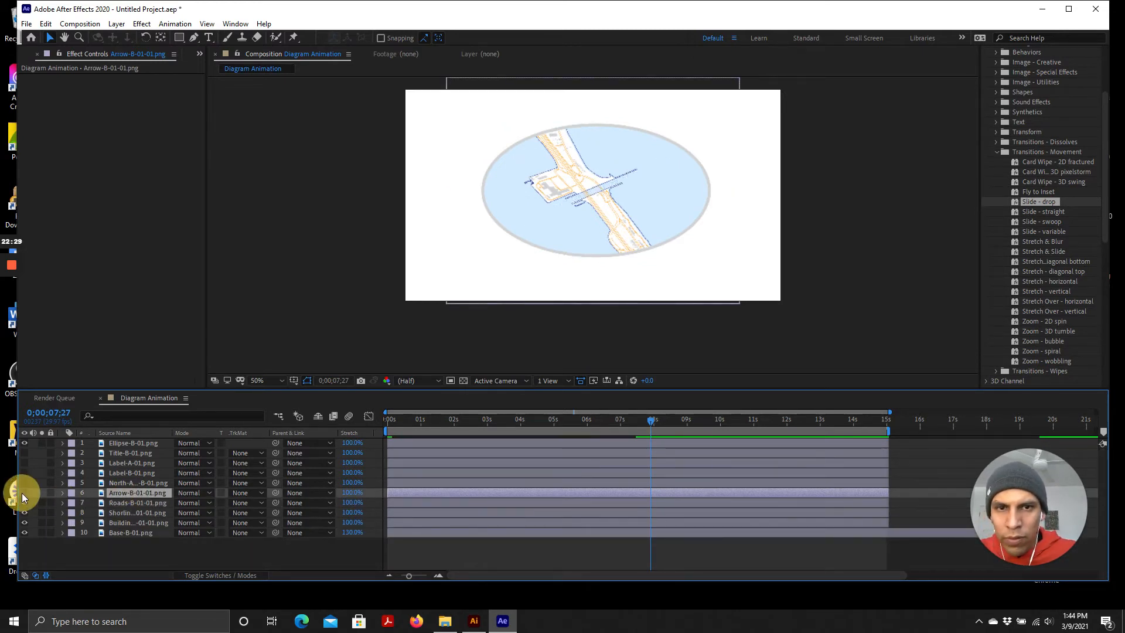
click(24, 492)
click(24, 483)
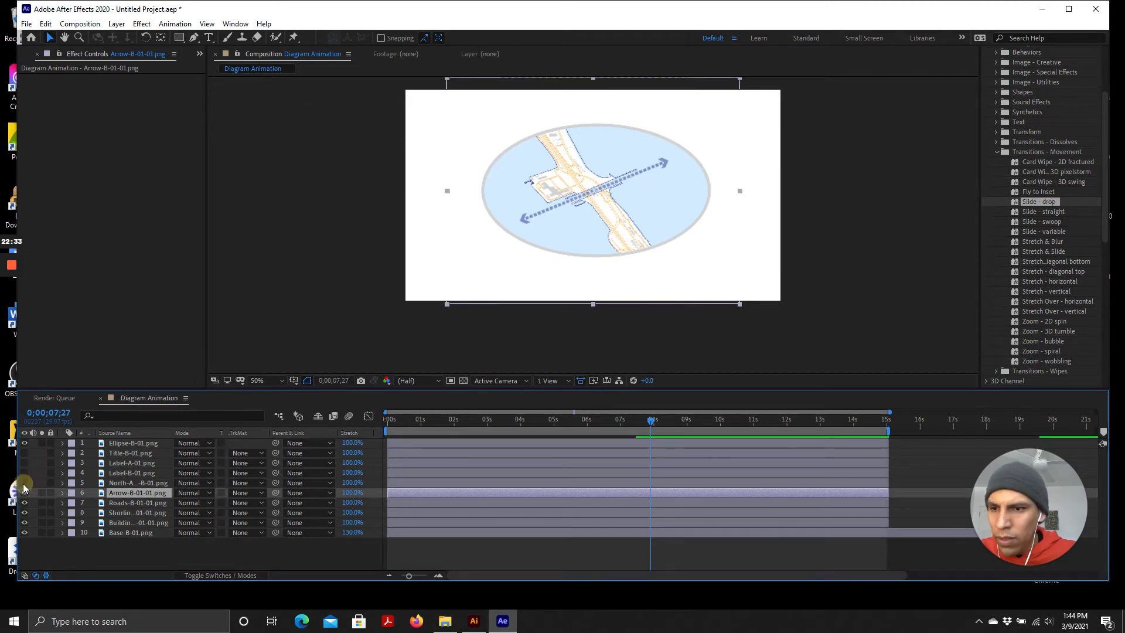
Unhide the North-Arrow-B-01.png layer and toggle the Label-B-01.png layer's visibility on and off
click(127, 482)
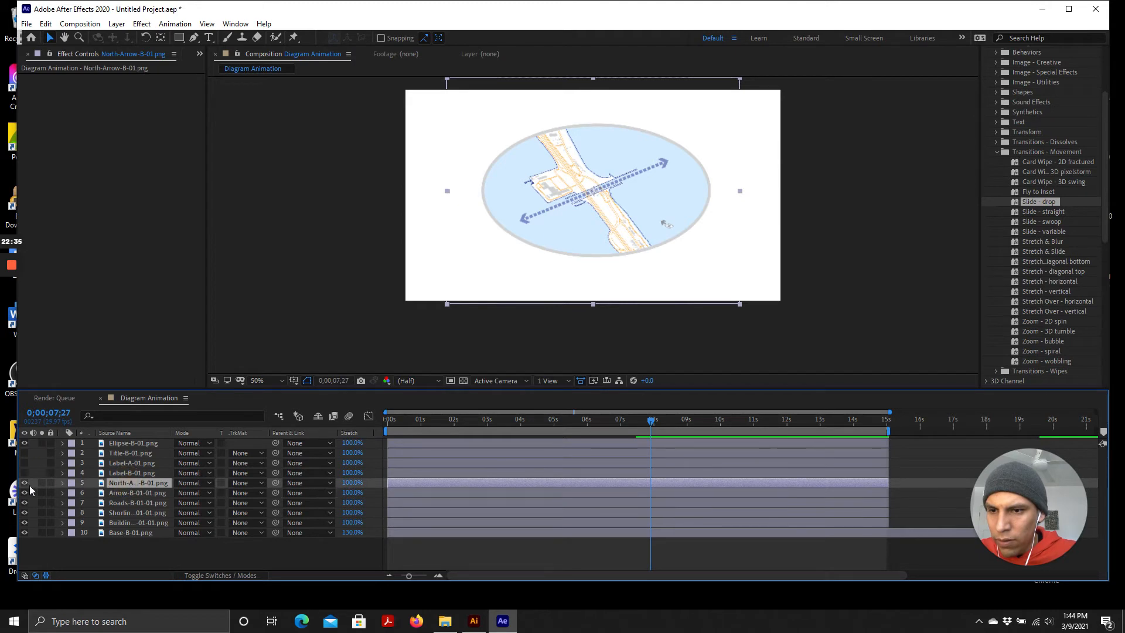
click(24, 482)
click(24, 482)
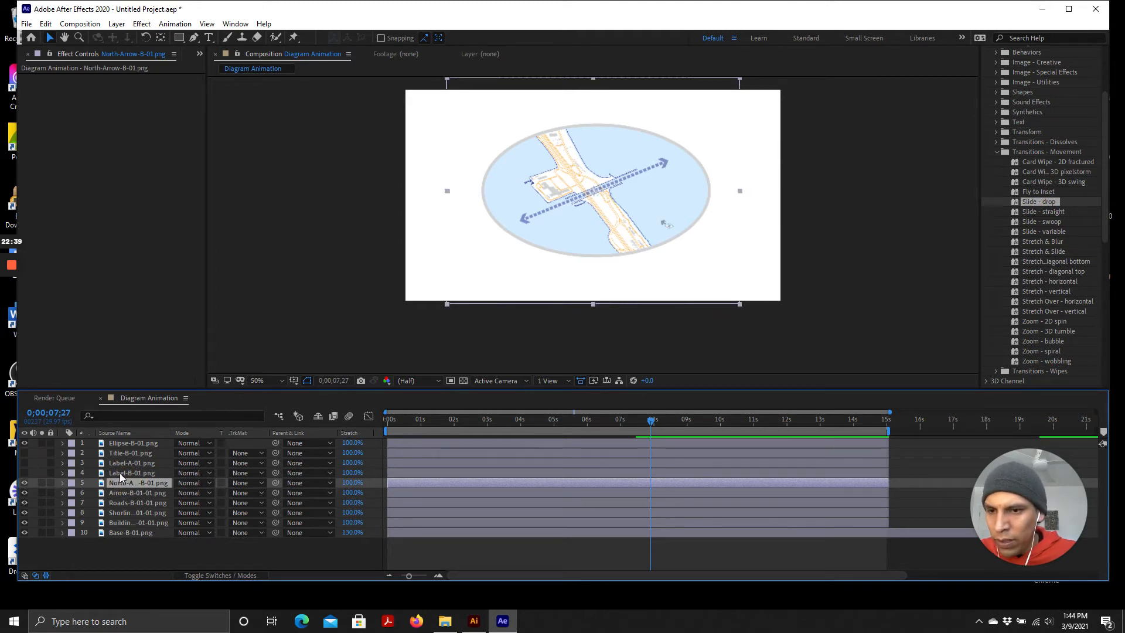
click(120, 472)
click(23, 473)
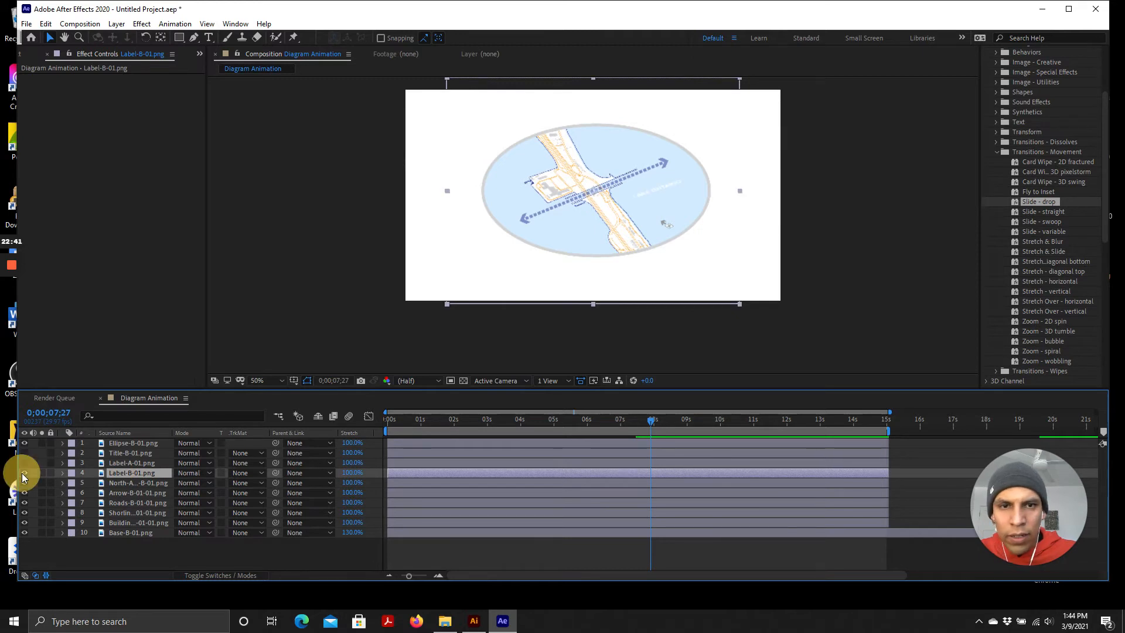
click(24, 472)
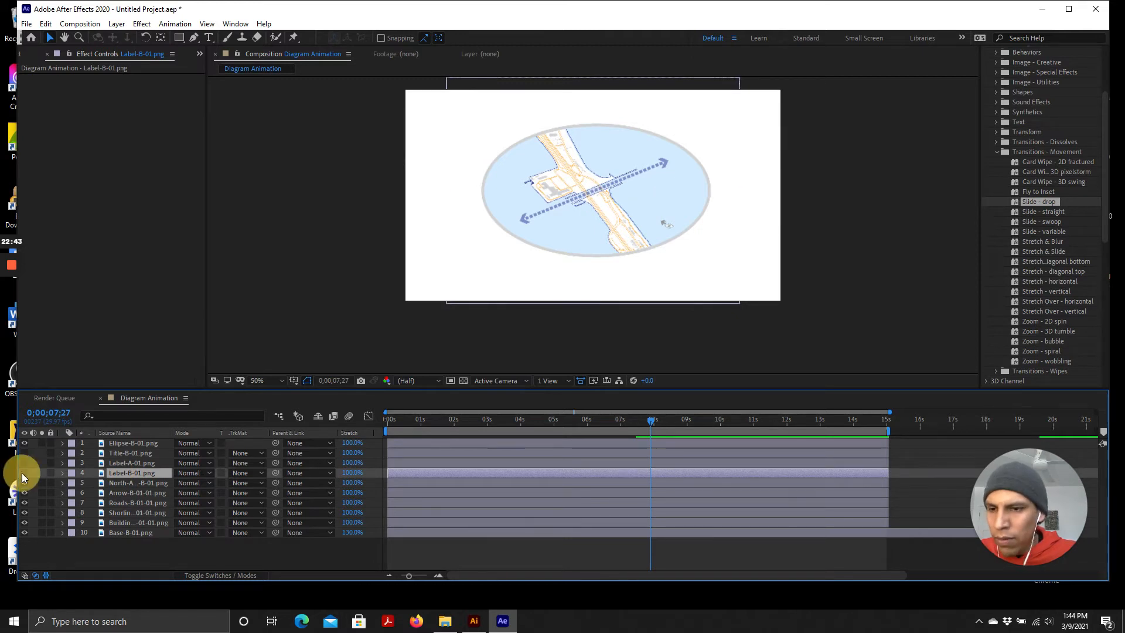
Unhide Label-A-01.png and reorder the stack so North-Arrow sits third, above Label-B and Label-A
click(122, 464)
click(24, 463)
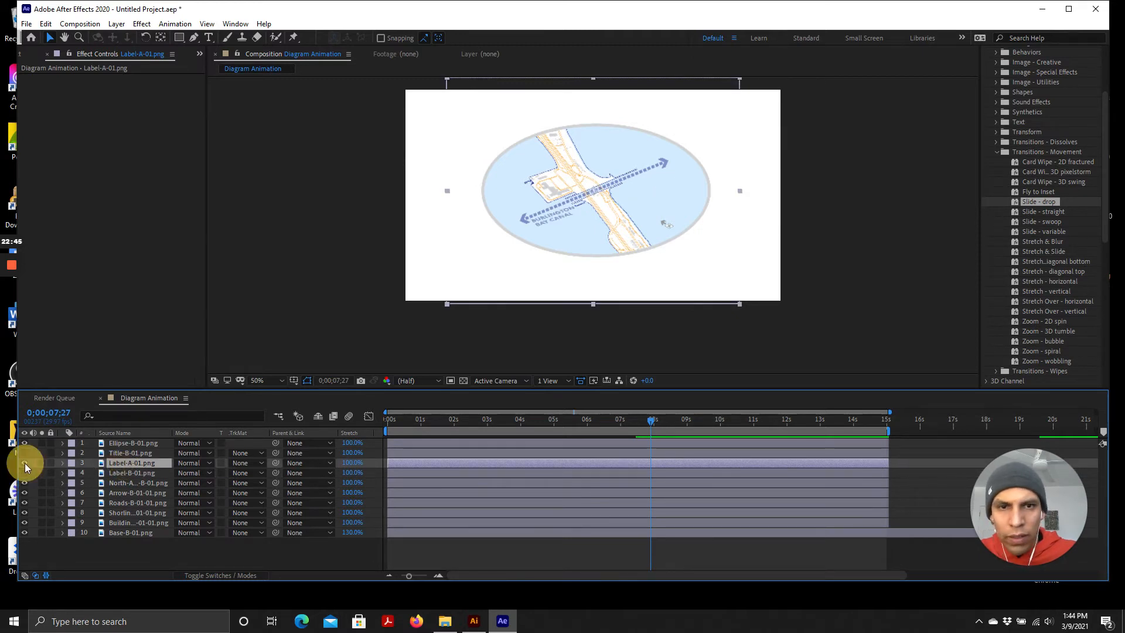
click(23, 463)
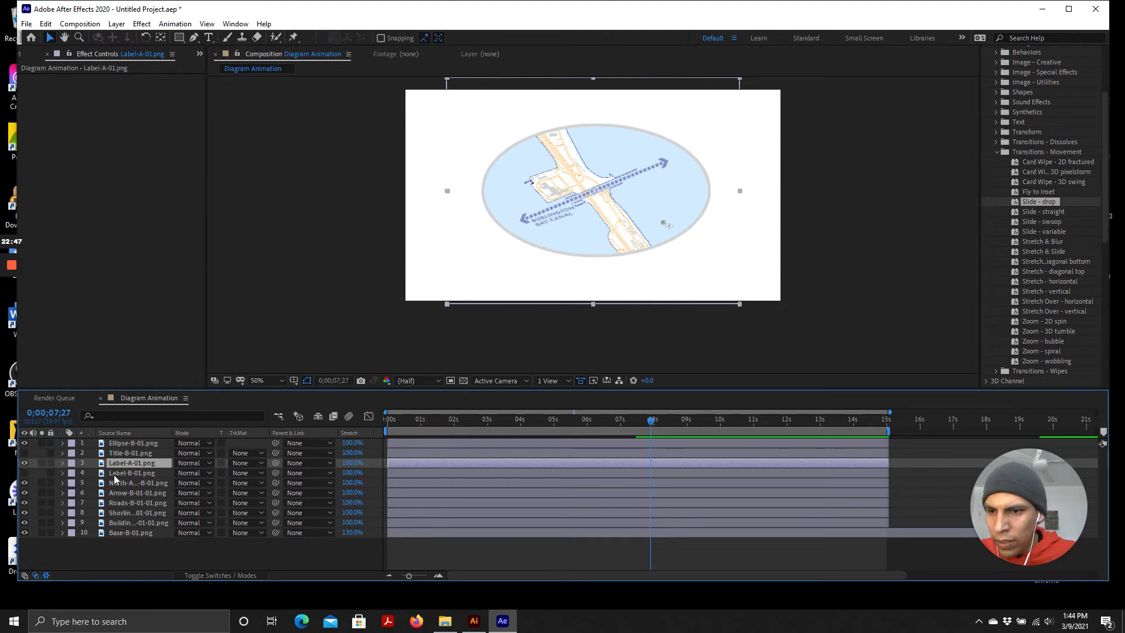
mouse_move(120, 463)
mouse_down()
mouse_move(127, 490)
mouse_move(126, 458)
mouse_up()
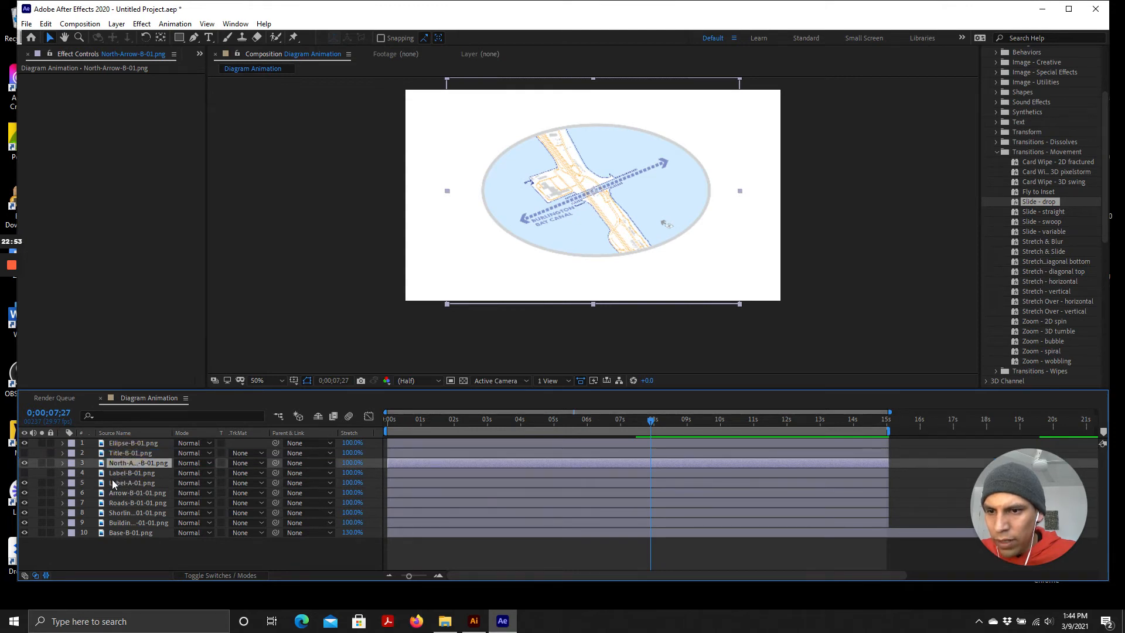
Compare the Arrow and Label-A layers by toggling their visibility and zooming into the composition view
click(112, 483)
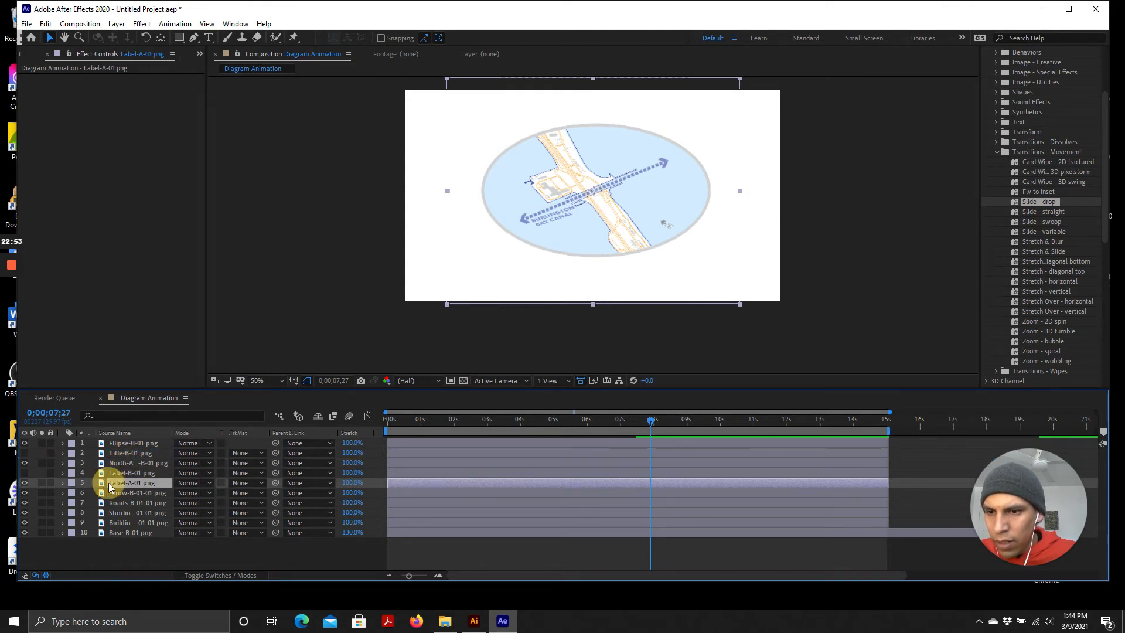
click(25, 492)
click(25, 492)
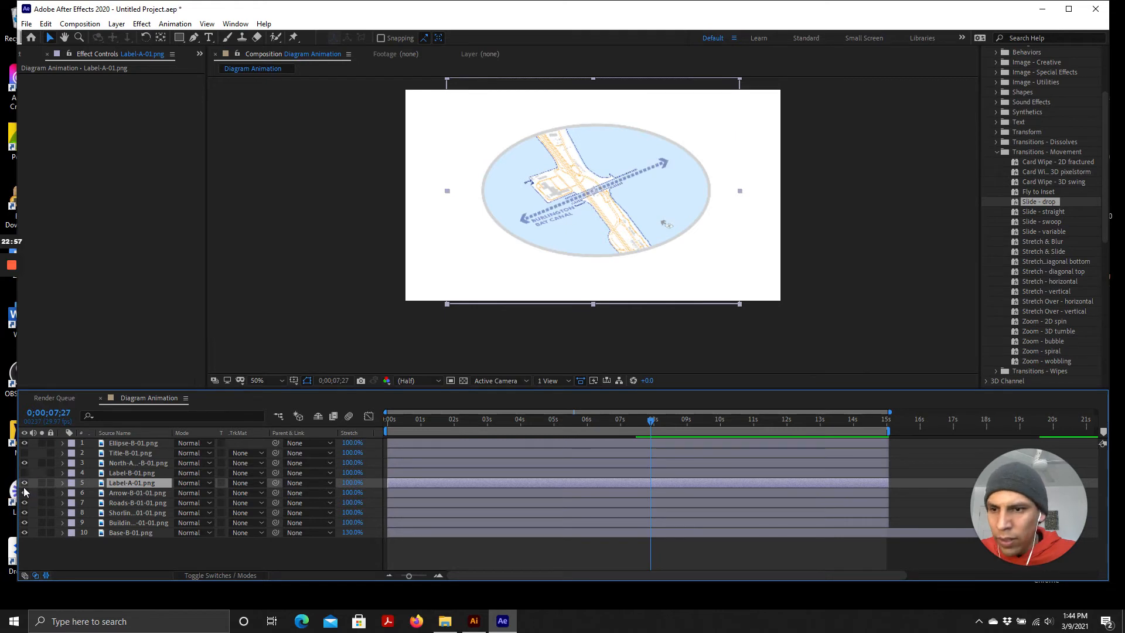
click(25, 483)
click(24, 482)
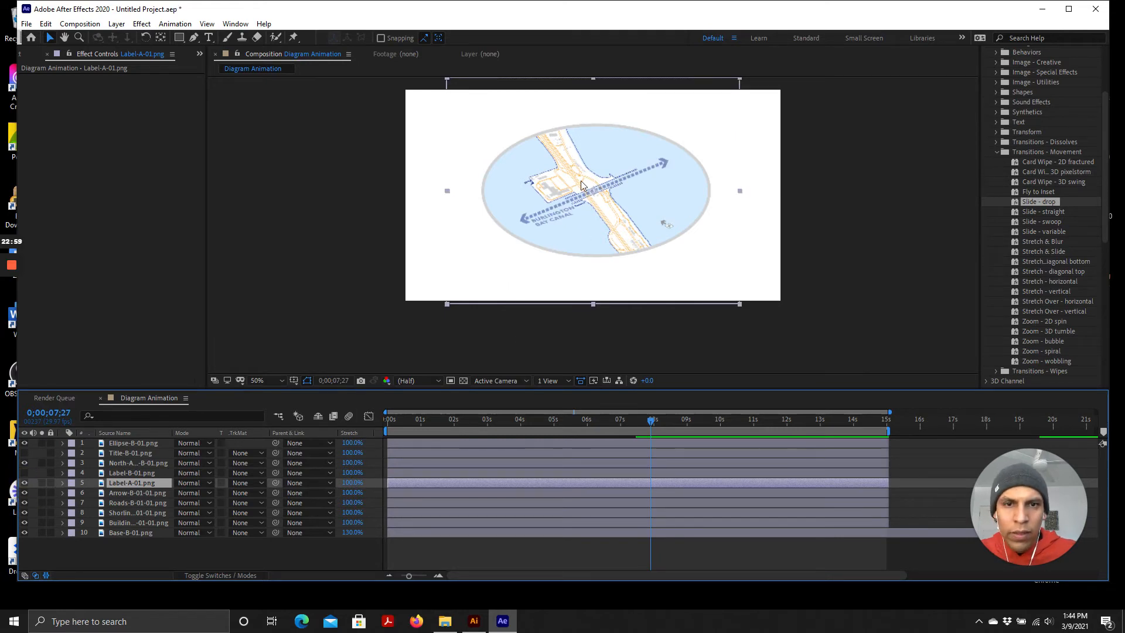
scroll(581, 180, up, 4)
scroll(451, 328, down, 3)
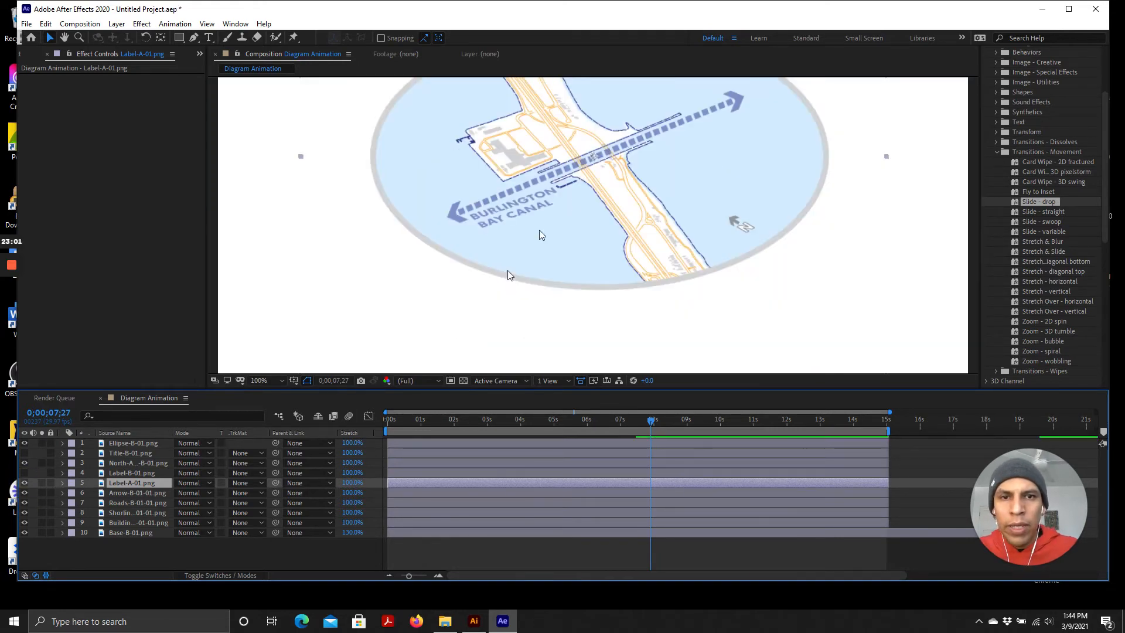
Add a new mask to the Arrow-B-01-01.png layer
click(131, 495)
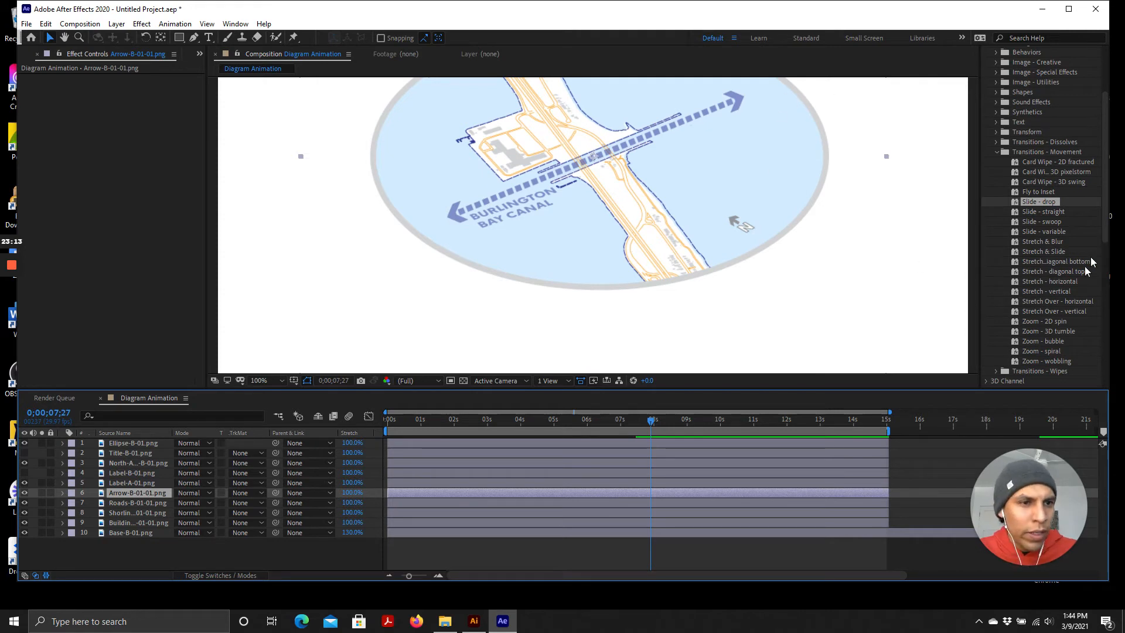
scroll(1045, 284, down, 1)
scroll(1050, 280, up, 1)
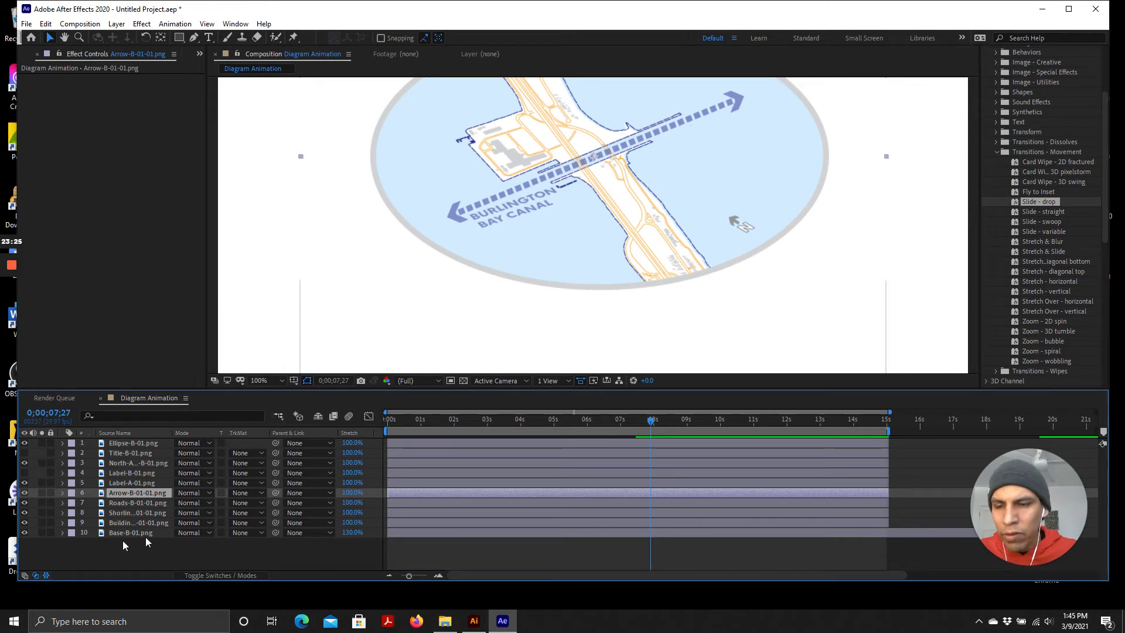
click(24, 493)
click(24, 493)
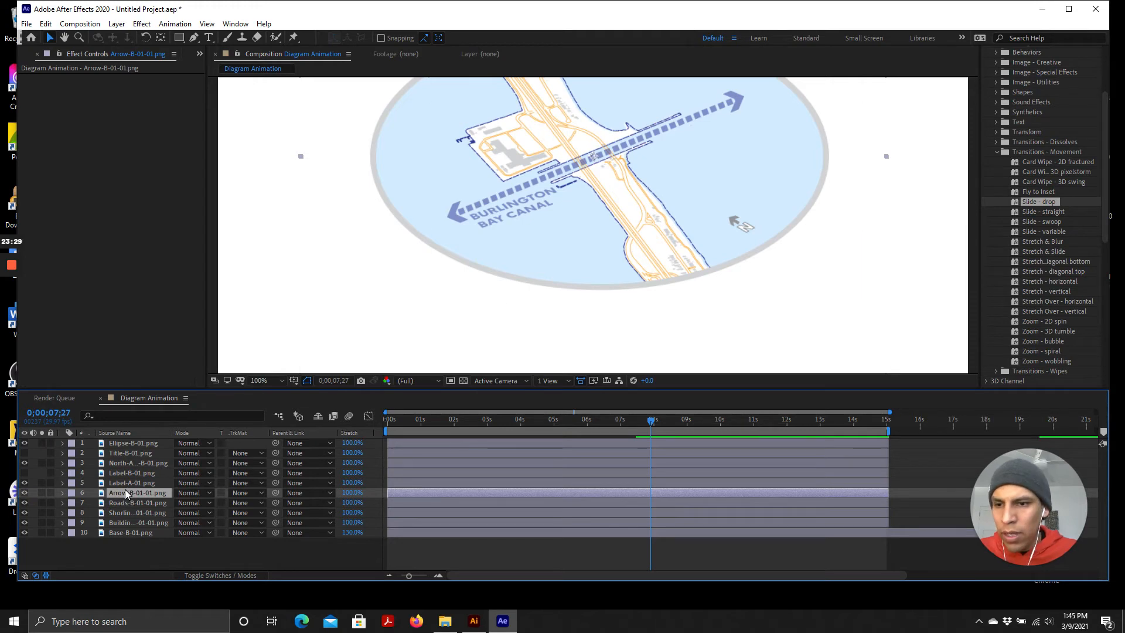
right_click(125, 493)
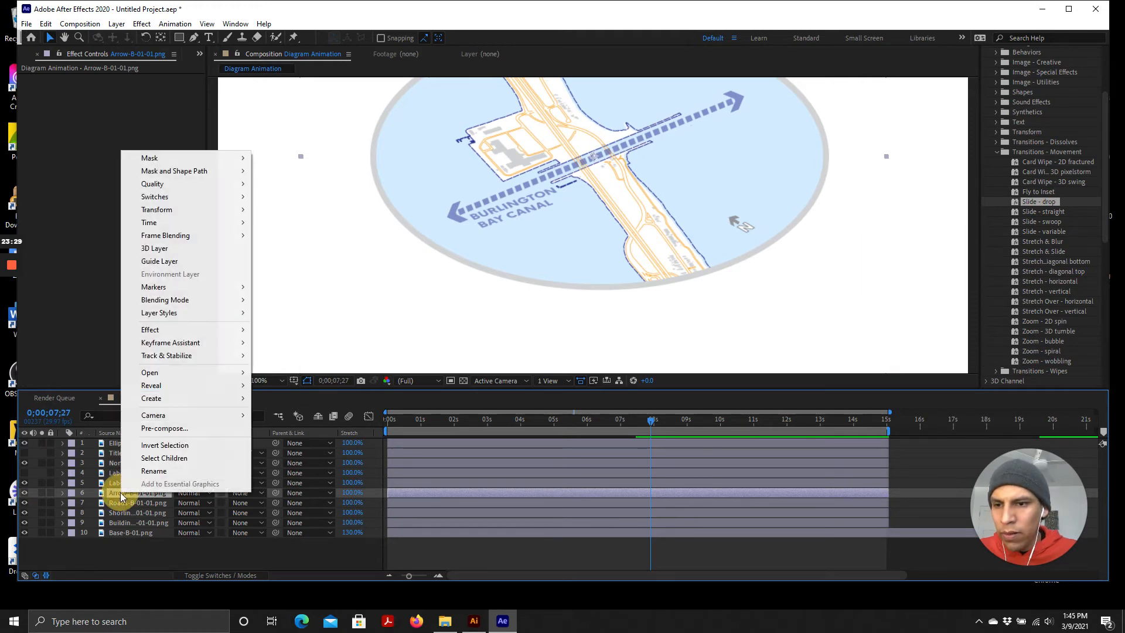
click(287, 9)
click(116, 24)
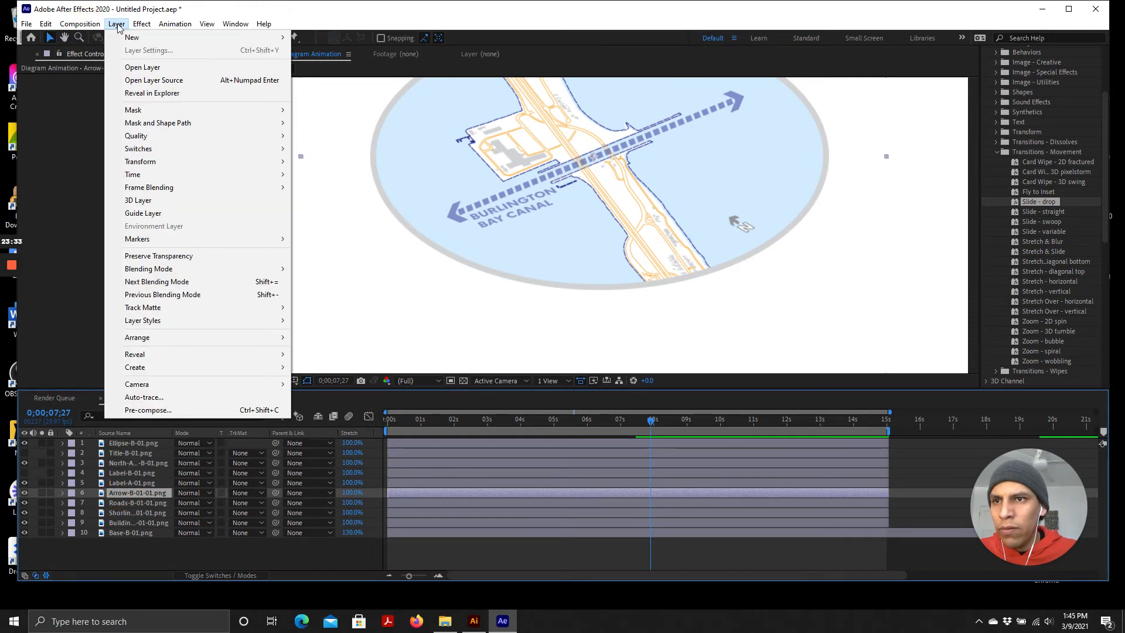
mouse_move(172, 115)
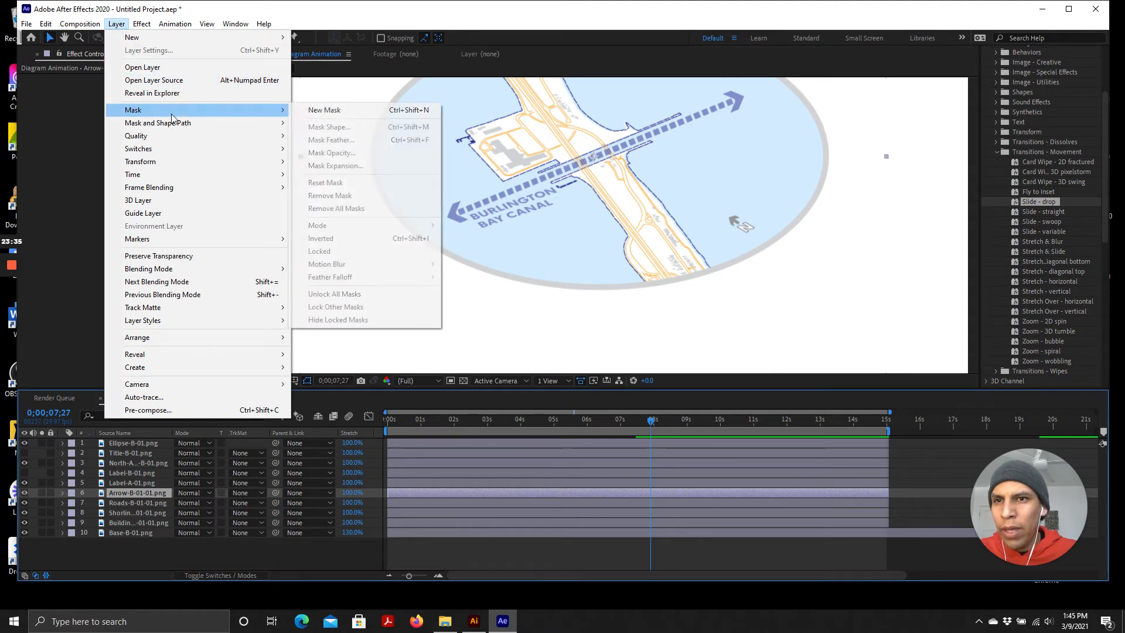
click(328, 110)
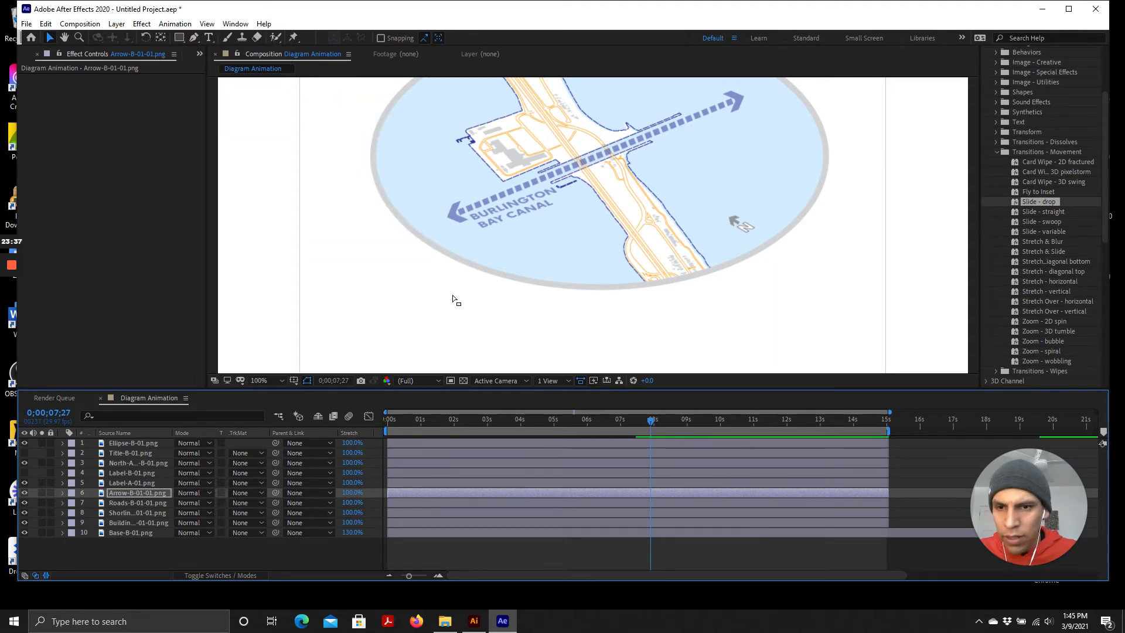
Resize and skew the Arrow-B-01-01.png layer's mask so it tightly encloses the diagonal dashed arrow
scroll(453, 299, down, 1)
drag(740, 305, 674, 250)
double_click(734, 298)
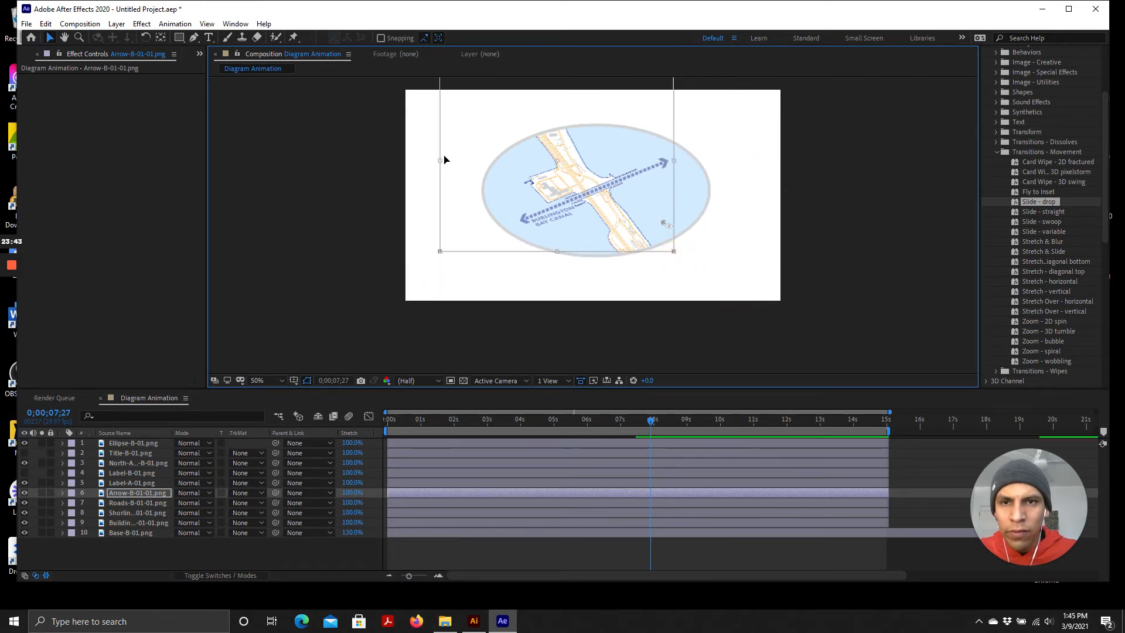
drag(442, 162, 508, 167)
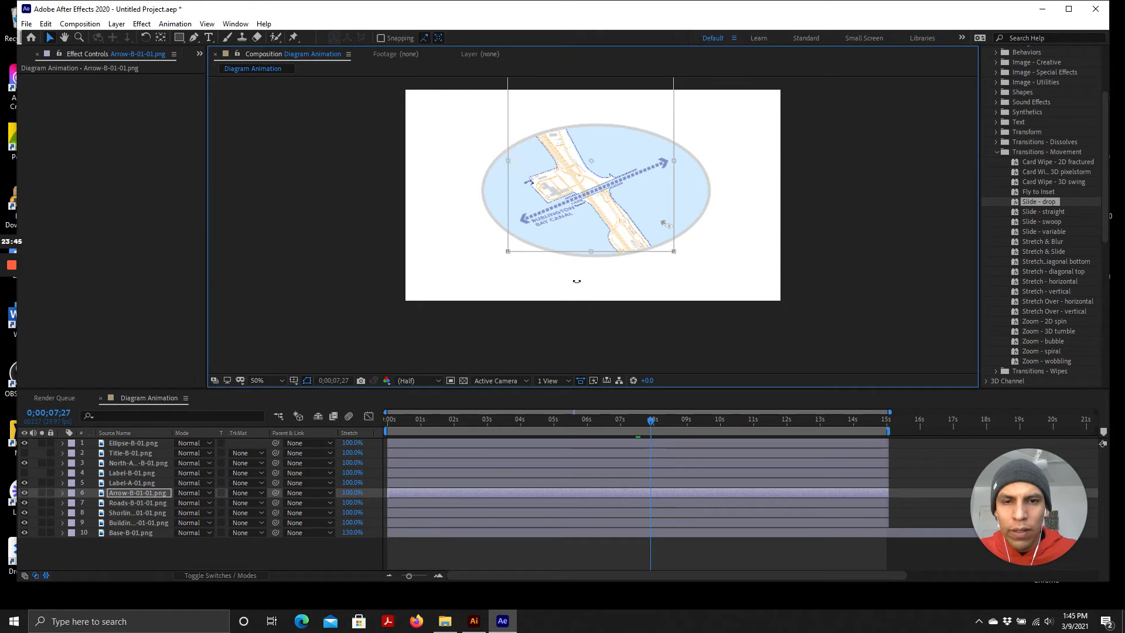
drag(592, 251, 601, 188)
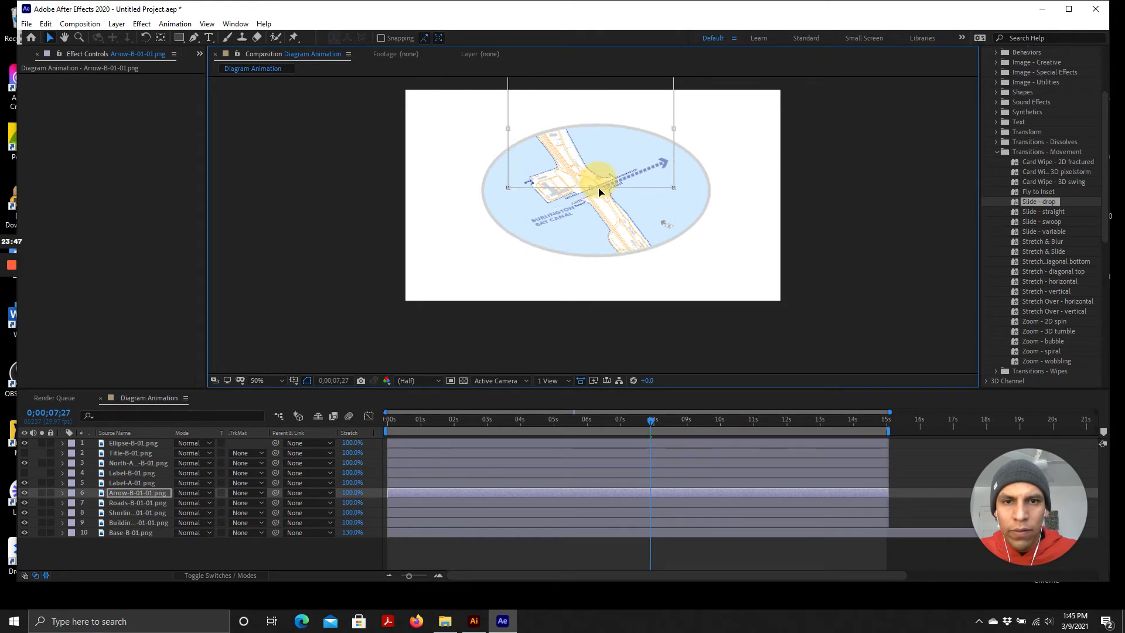
drag(630, 125, 659, 195)
scroll(618, 167, up, 1)
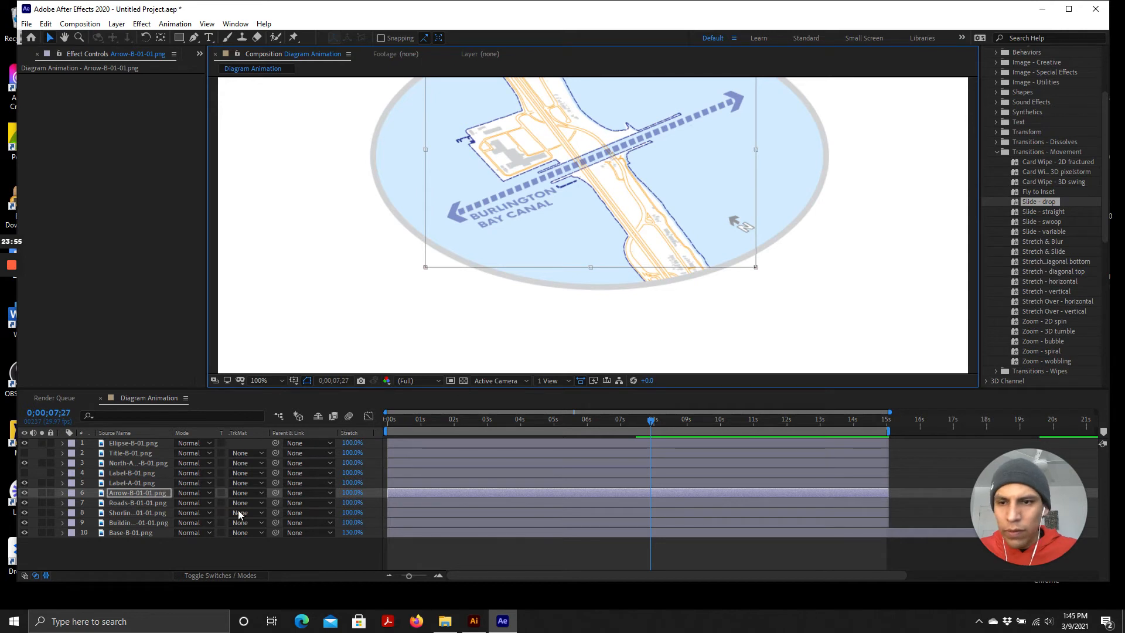
click(142, 491)
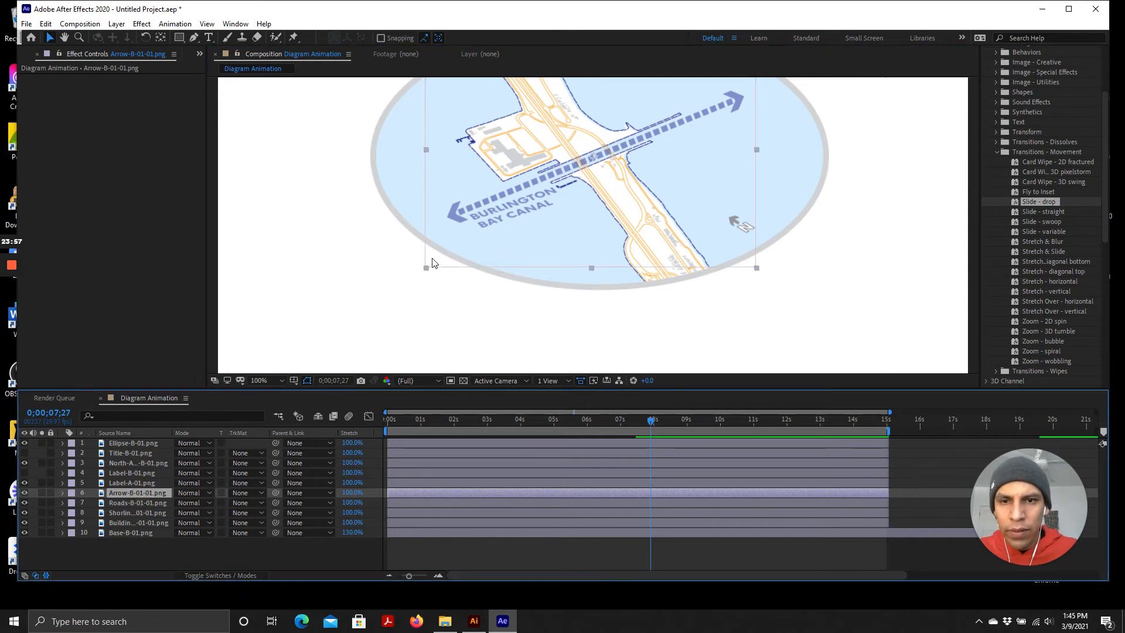
drag(426, 268, 442, 246)
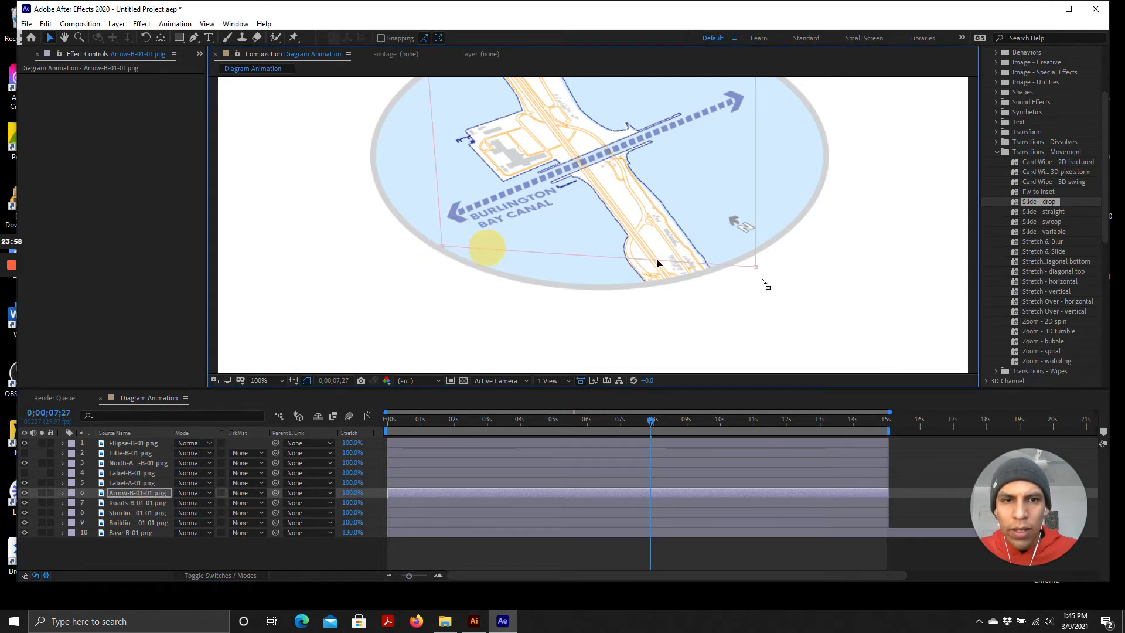
drag(754, 267, 762, 200)
Collapse the arrow mask into a thin sliver at the arrow's left tail, hiding the rest of the arrow
scroll(648, 314, down, 1)
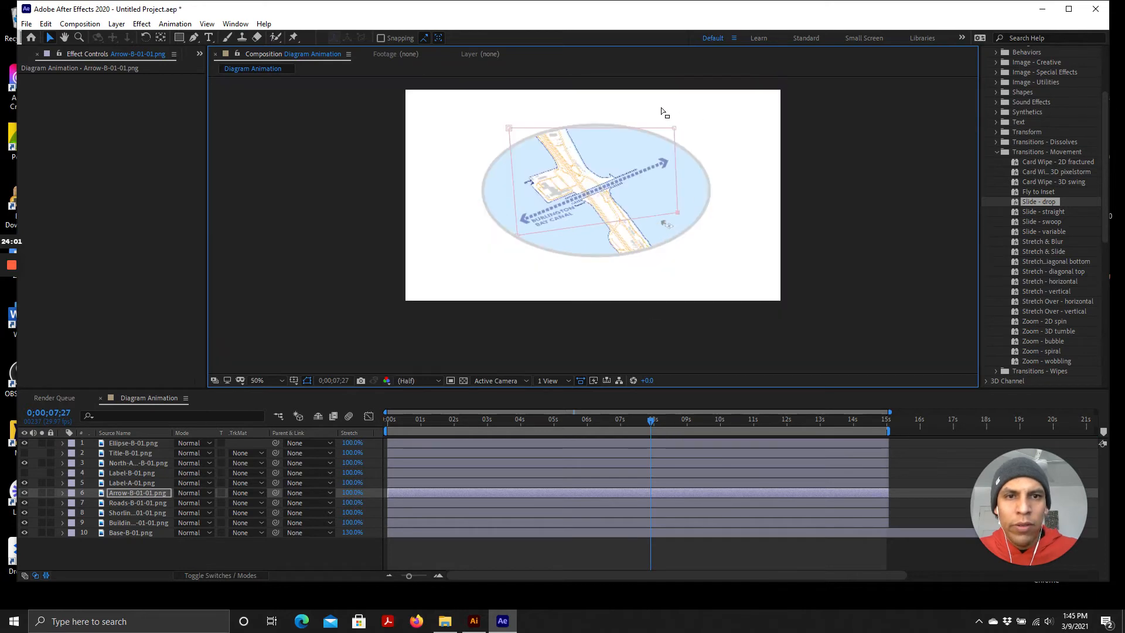
scroll(664, 111, up, 1)
scroll(680, 168, down, 1)
scroll(685, 90, up, 1)
scroll(641, 195, down, 1)
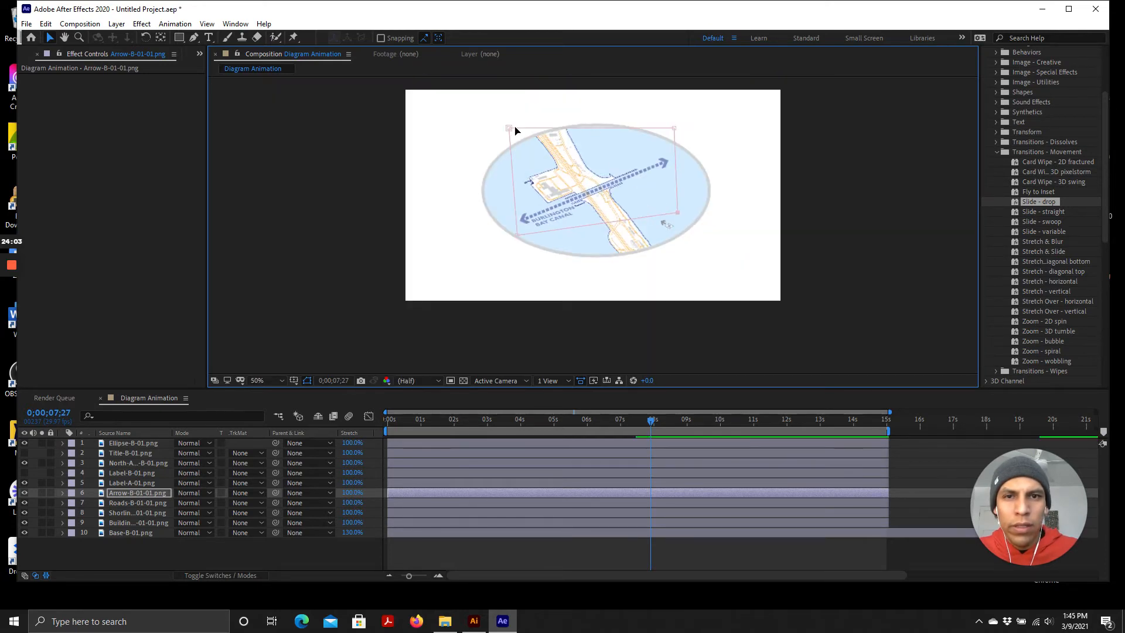
click(509, 131)
drag(518, 143, 518, 209)
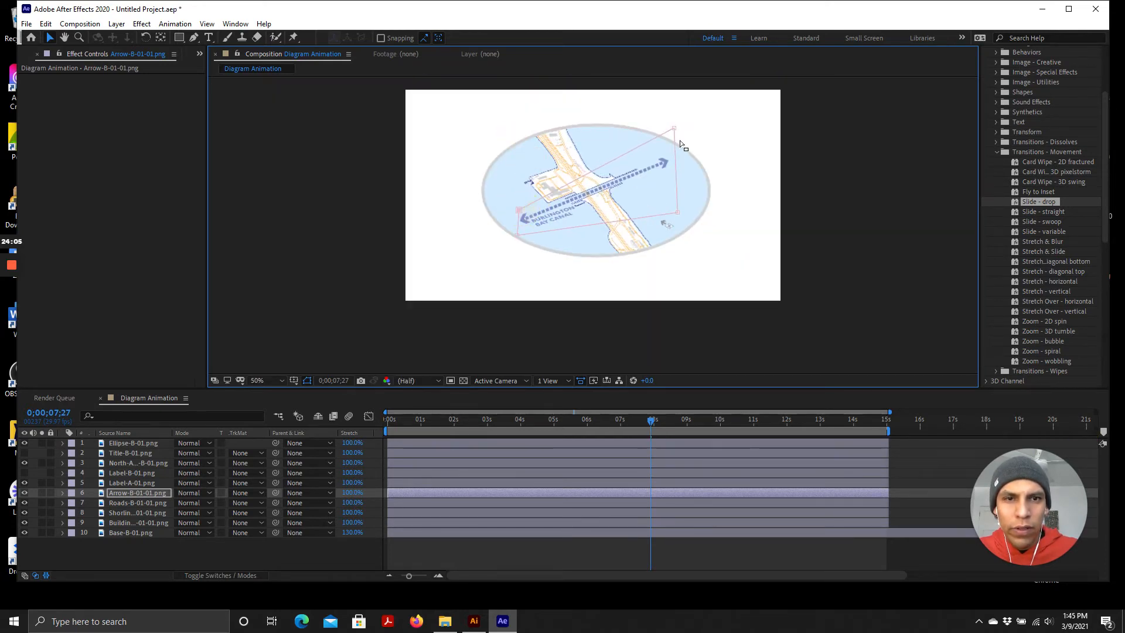
drag(674, 129, 527, 212)
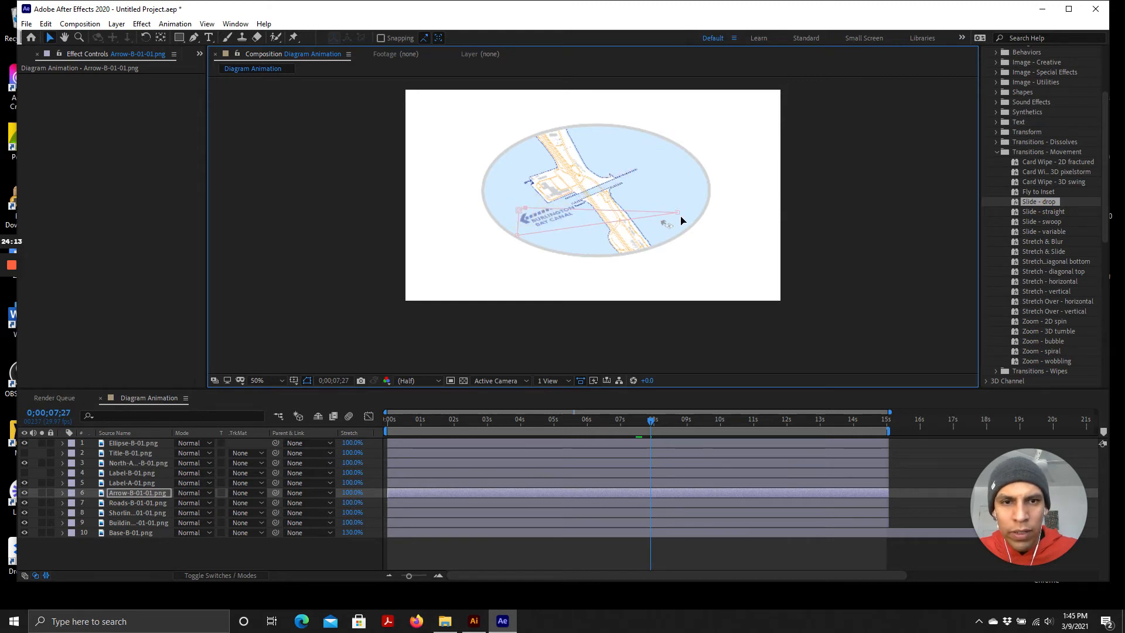
drag(676, 217, 522, 233)
click(524, 209)
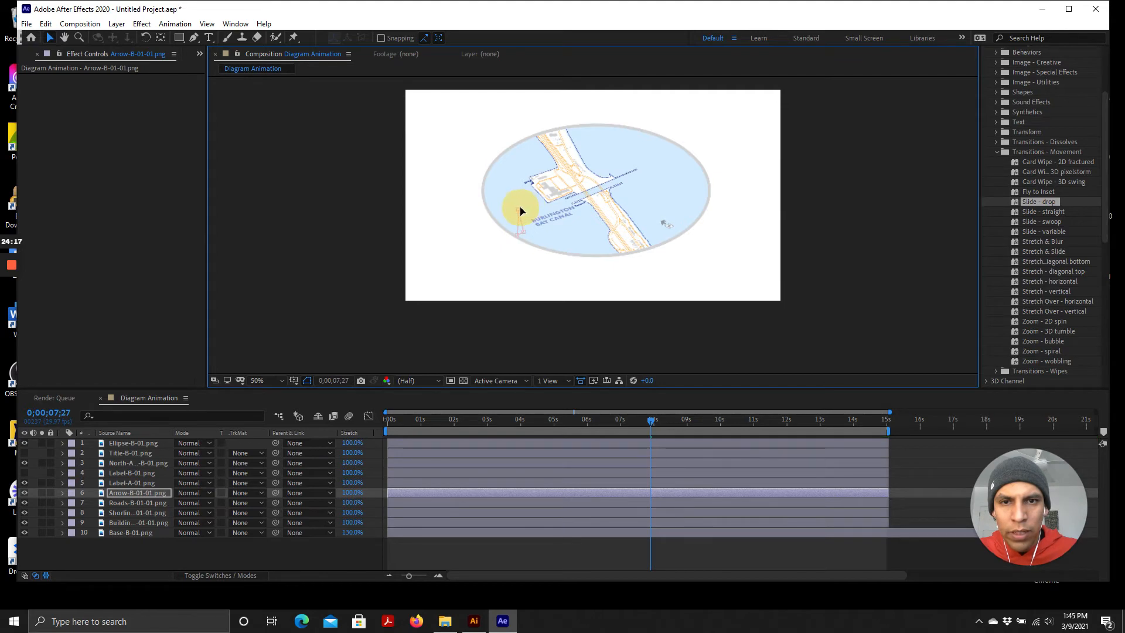
click(522, 235)
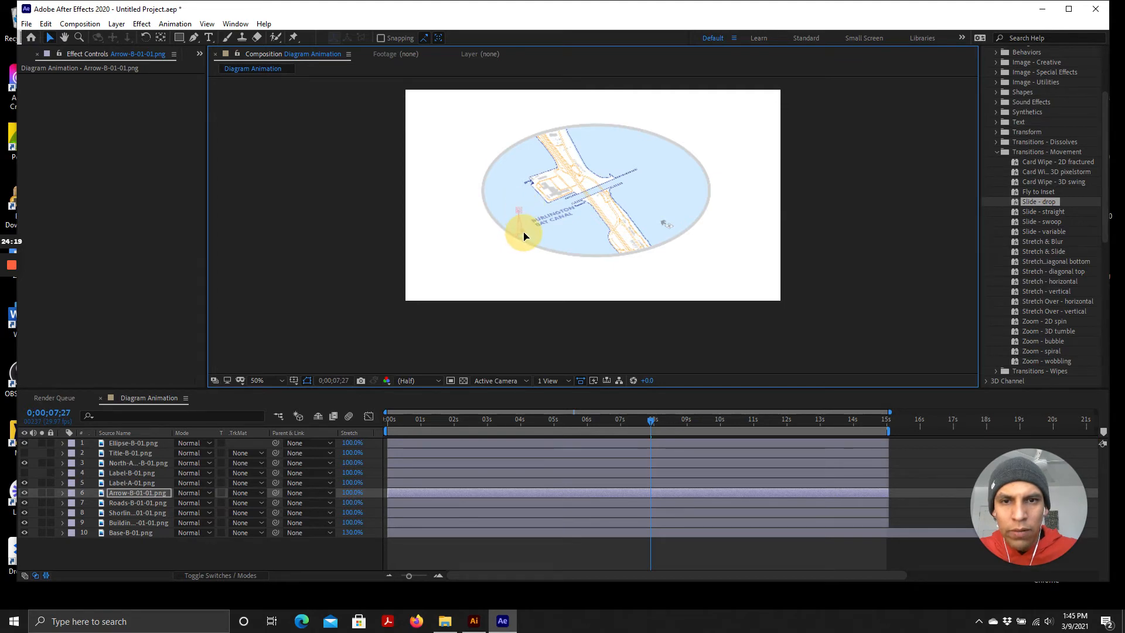
scroll(524, 235, up, 4)
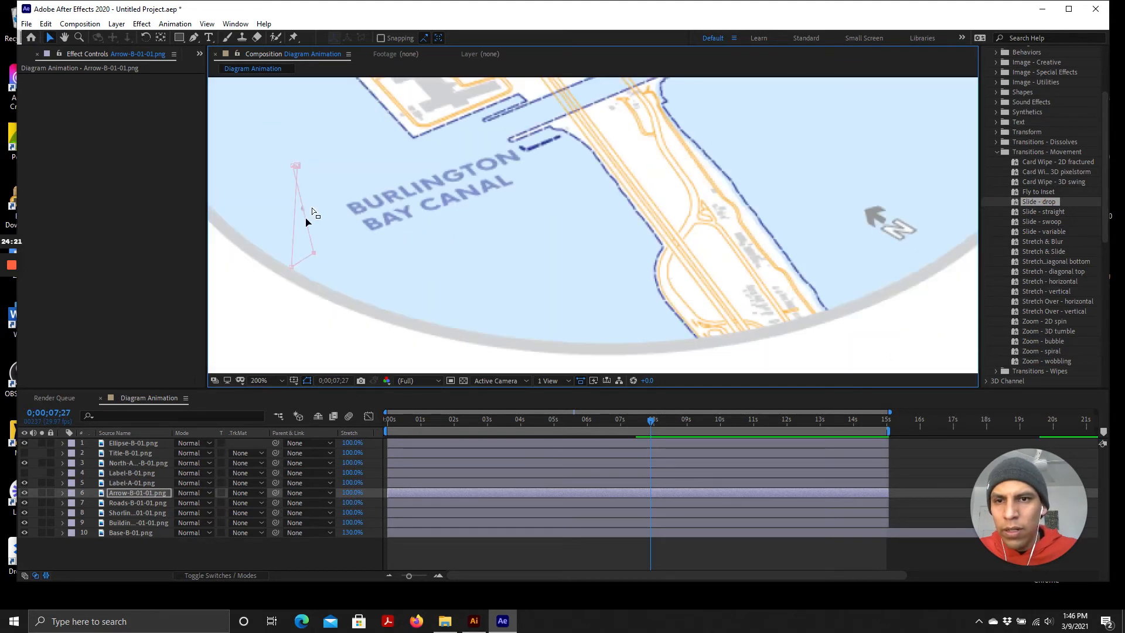
drag(314, 255, 309, 259)
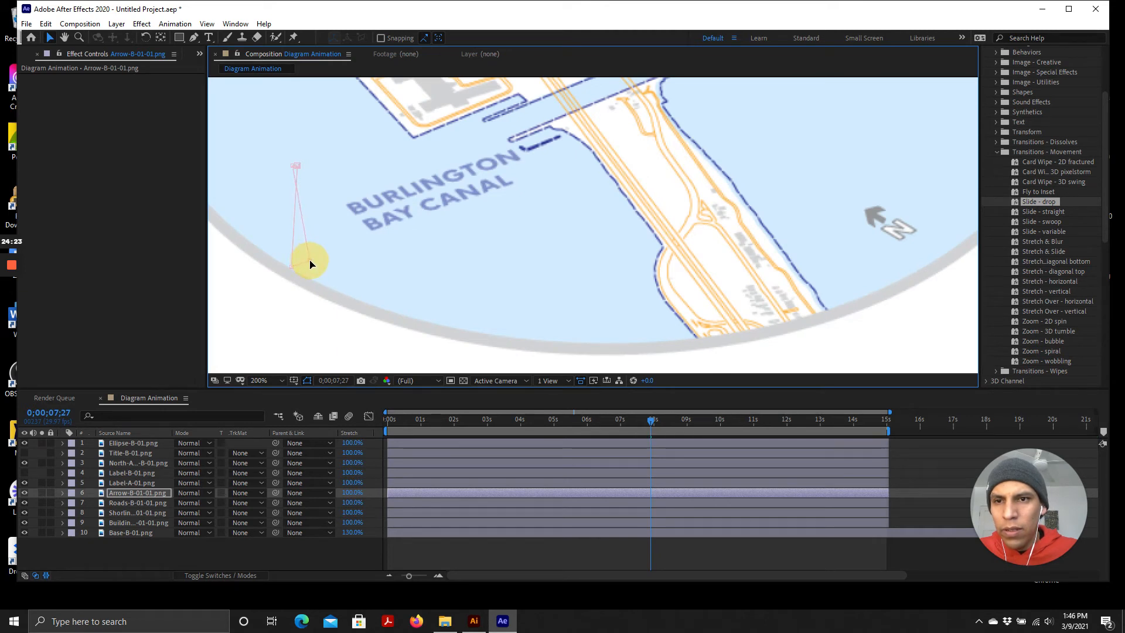
click(297, 168)
mouse_move(298, 167)
mouse_down()
mouse_move(315, 170)
mouse_move(265, 172)
mouse_move(298, 174)
mouse_move(291, 181)
mouse_up()
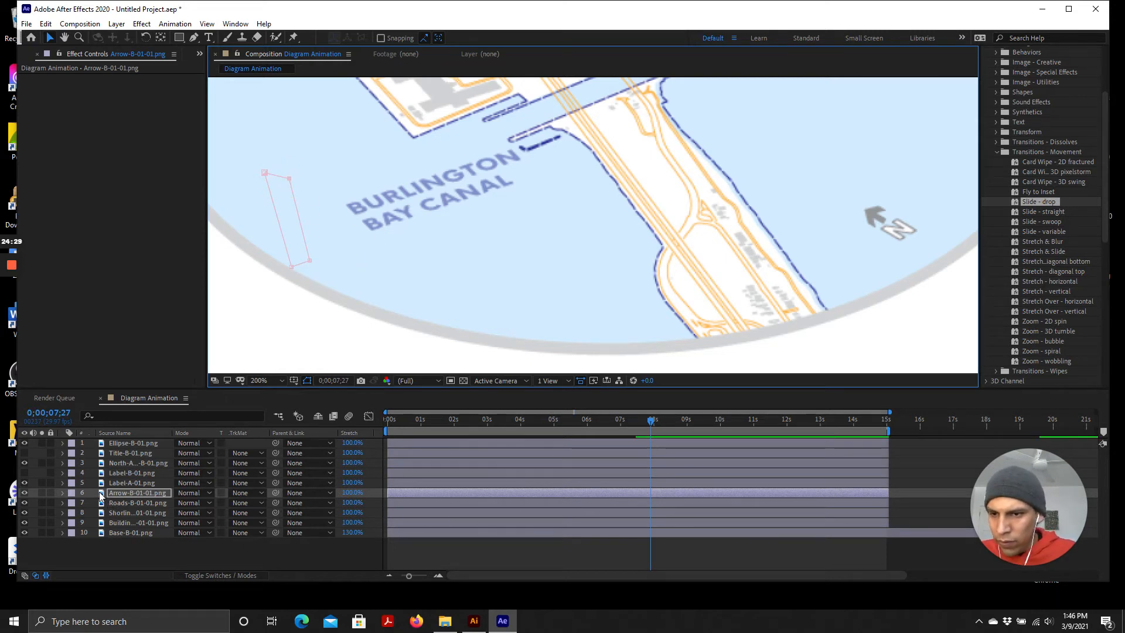
Expand Mask 1 on the arrow layer and set a Mask Path keyframe at 0;00;07;27
click(61, 492)
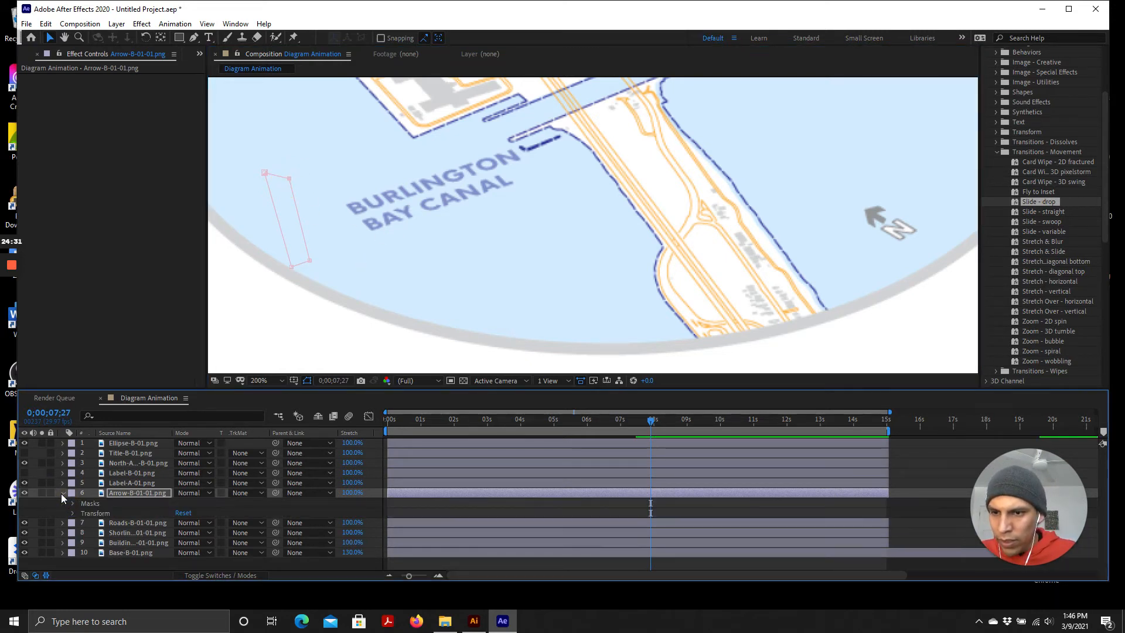
click(73, 504)
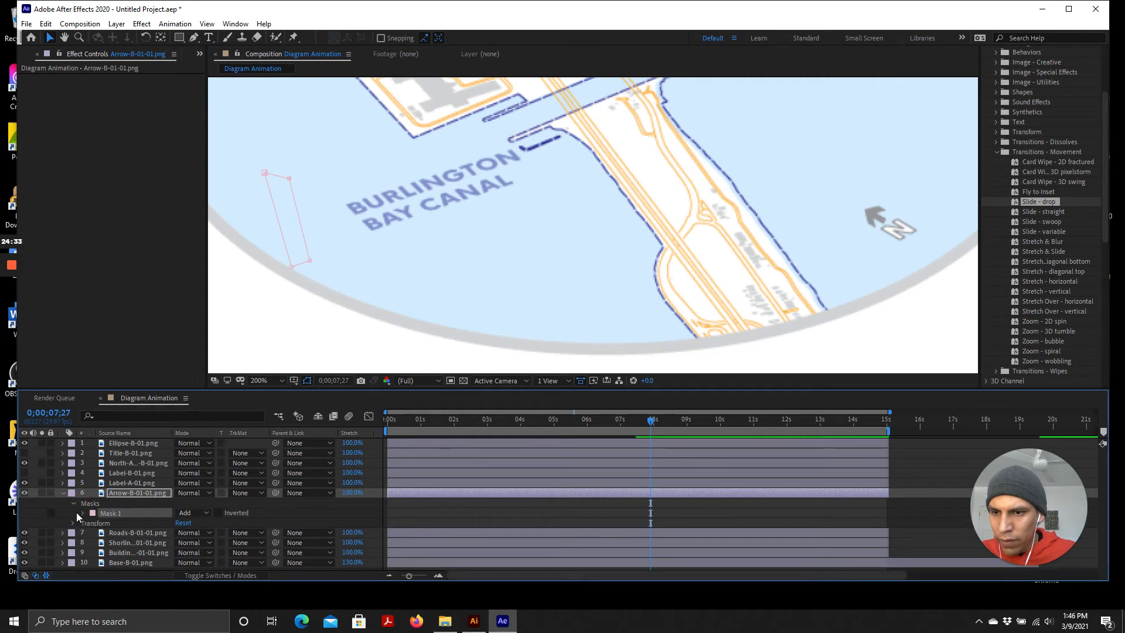
click(82, 512)
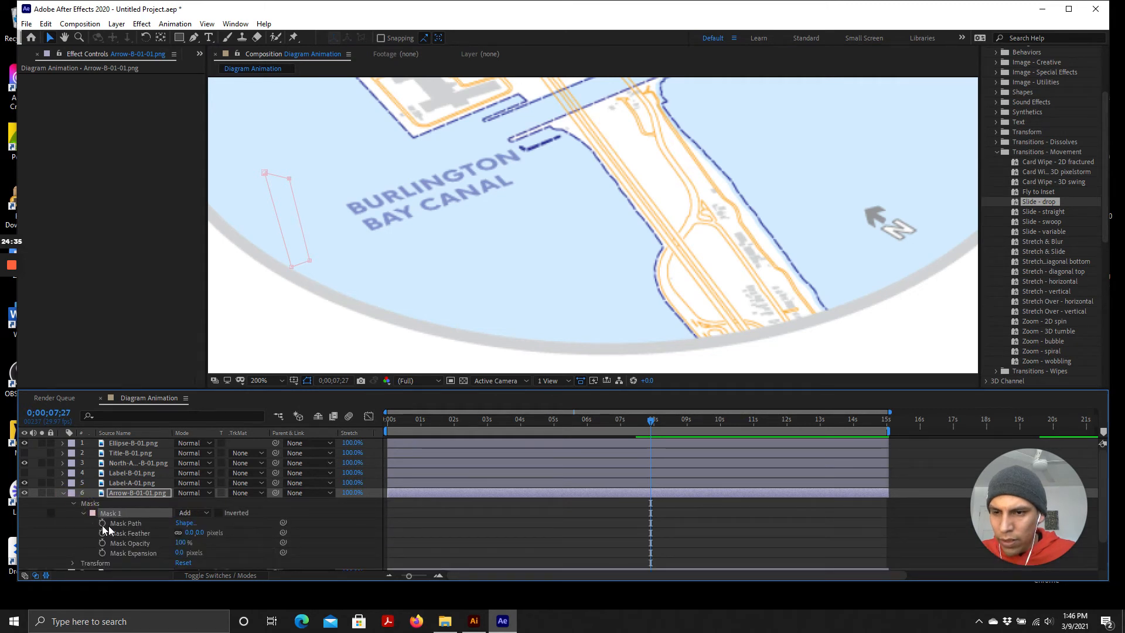
click(102, 523)
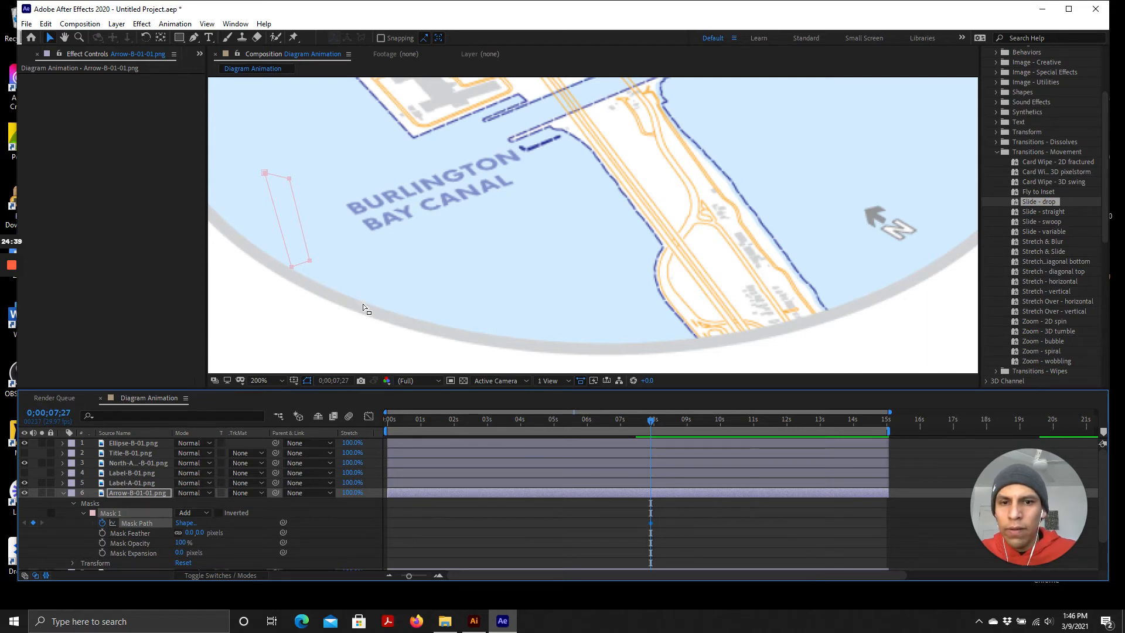
At 0;00;09;20, stretch the mask vertices out to cover the whole arrow, creating a second Mask Path keyframe
drag(654, 423, 712, 420)
scroll(439, 293, down, 1)
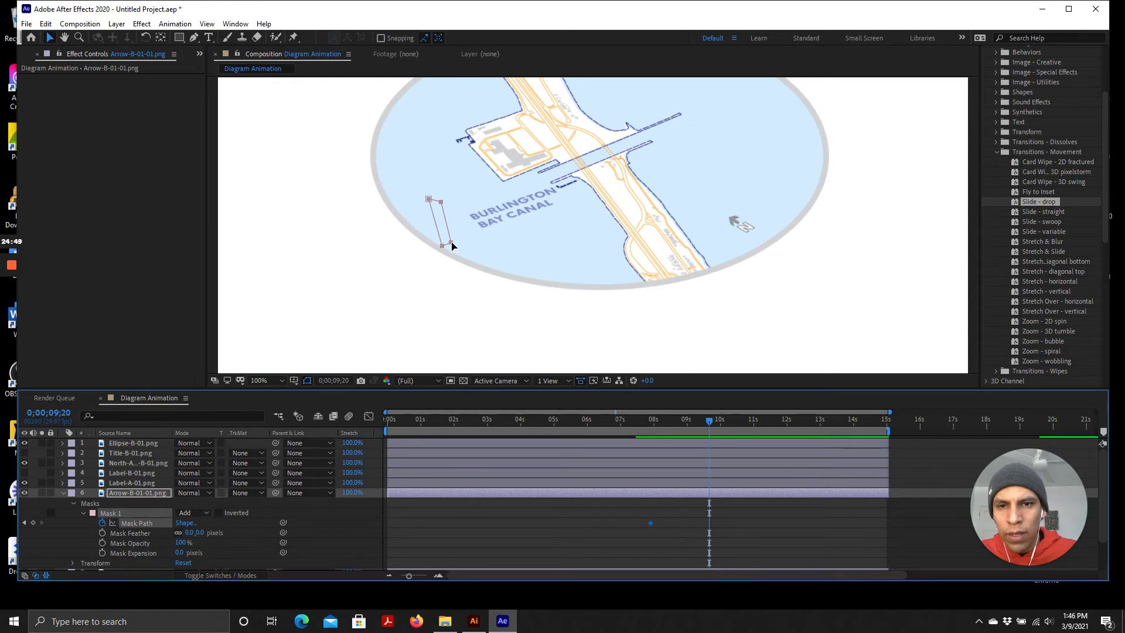
mouse_move(452, 246)
mouse_down()
mouse_move(608, 181)
mouse_move(459, 241)
mouse_up()
click(125, 493)
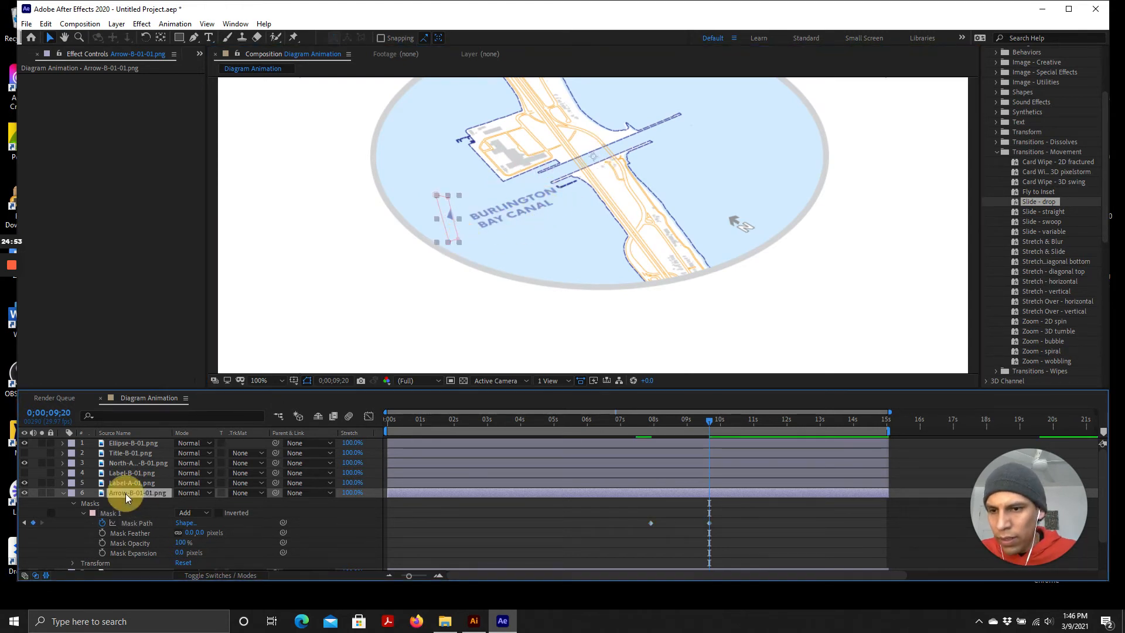
drag(461, 244, 765, 120)
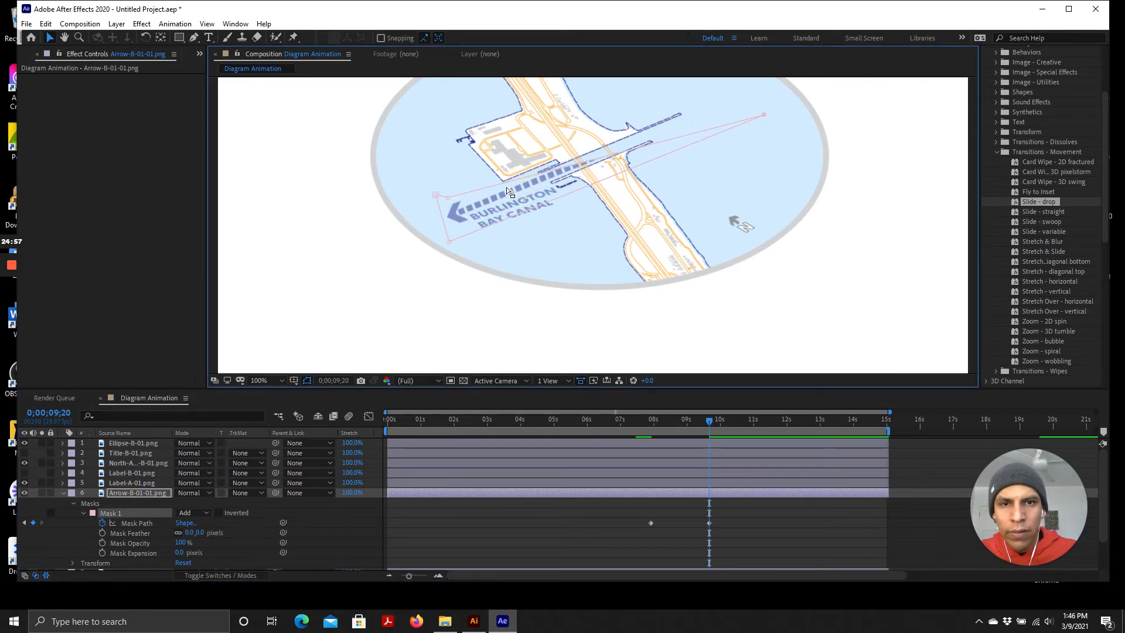
drag(450, 198, 732, 139)
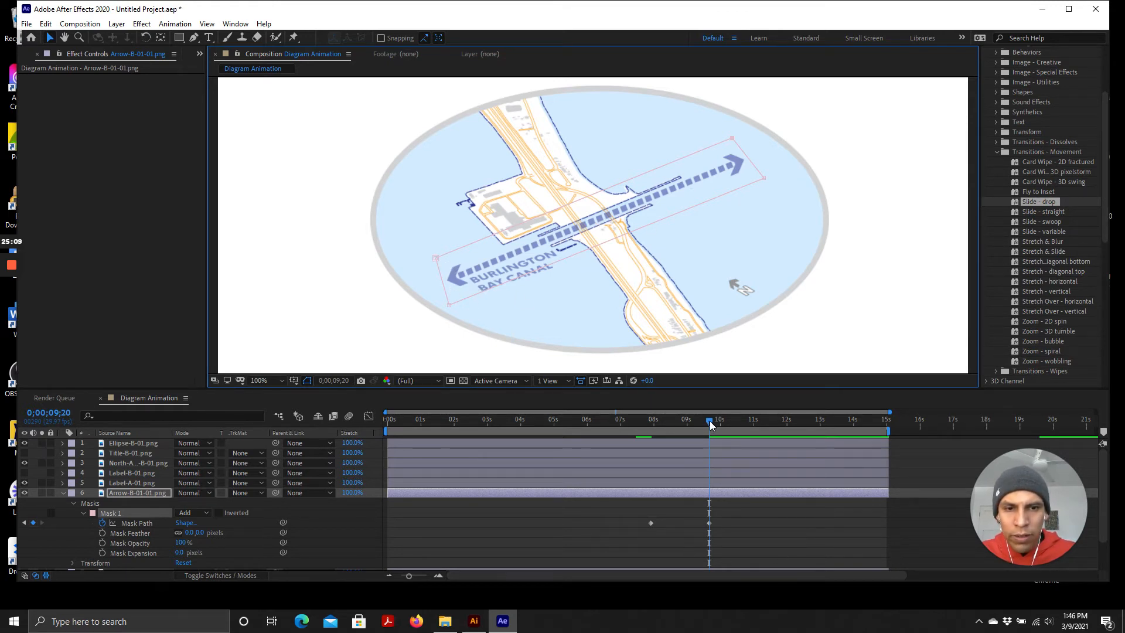
Play back the composition from the start and scrub through the arrow reveal animation
drag(709, 420, 367, 413)
key(space)
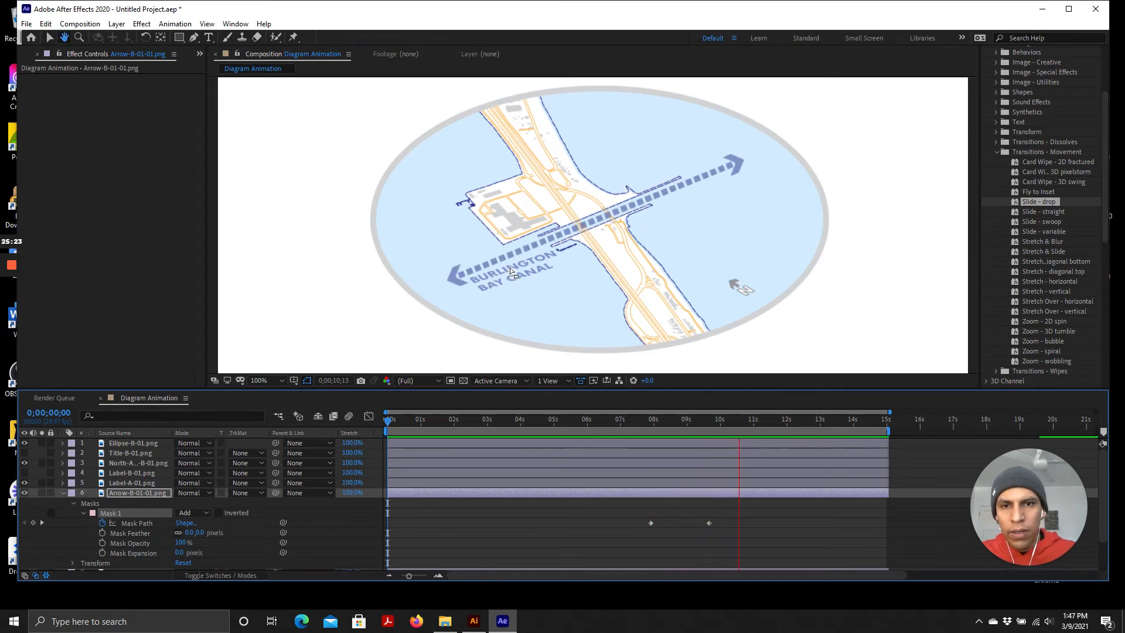
key(space)
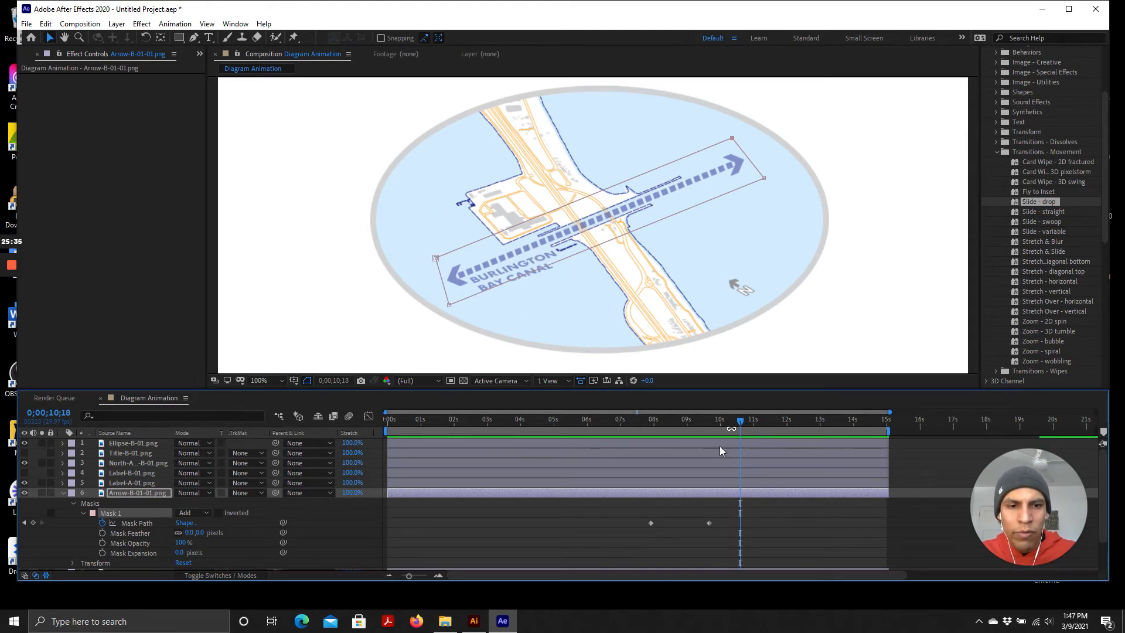
drag(738, 420, 653, 443)
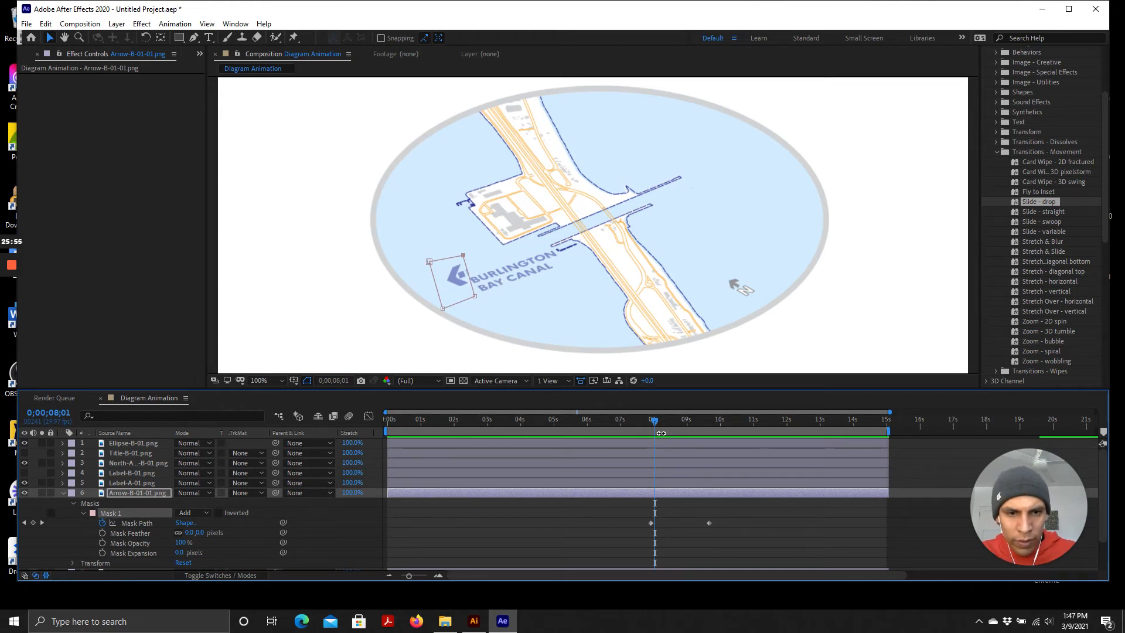
Collapse the arrow layer, select Label-A-01.png and toggle its visibility off and back on
click(62, 494)
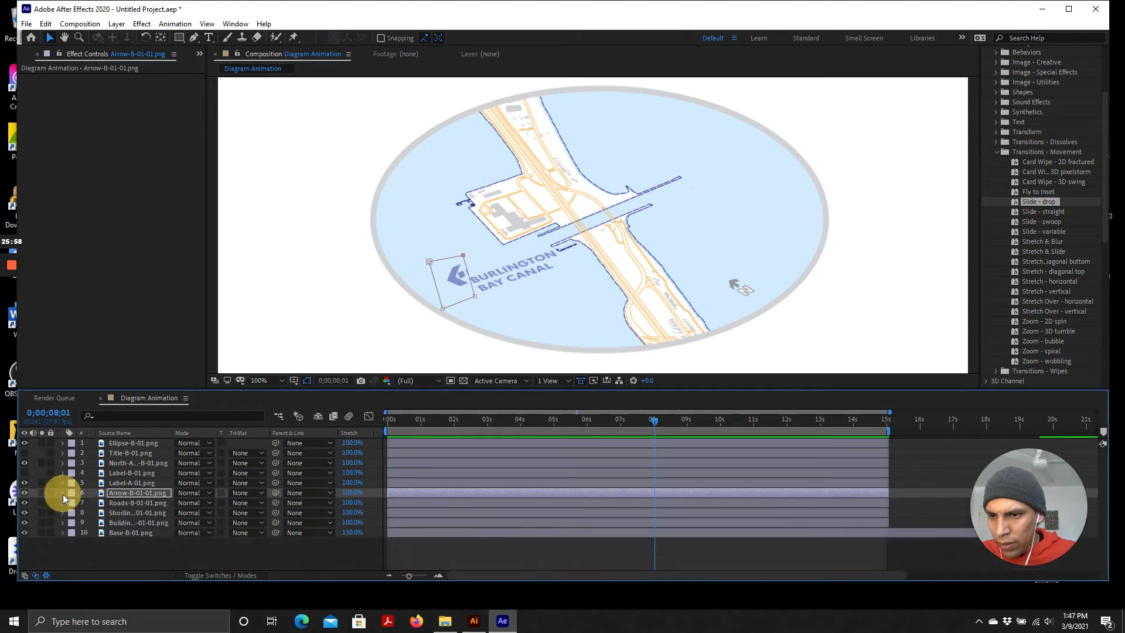
click(120, 485)
click(24, 482)
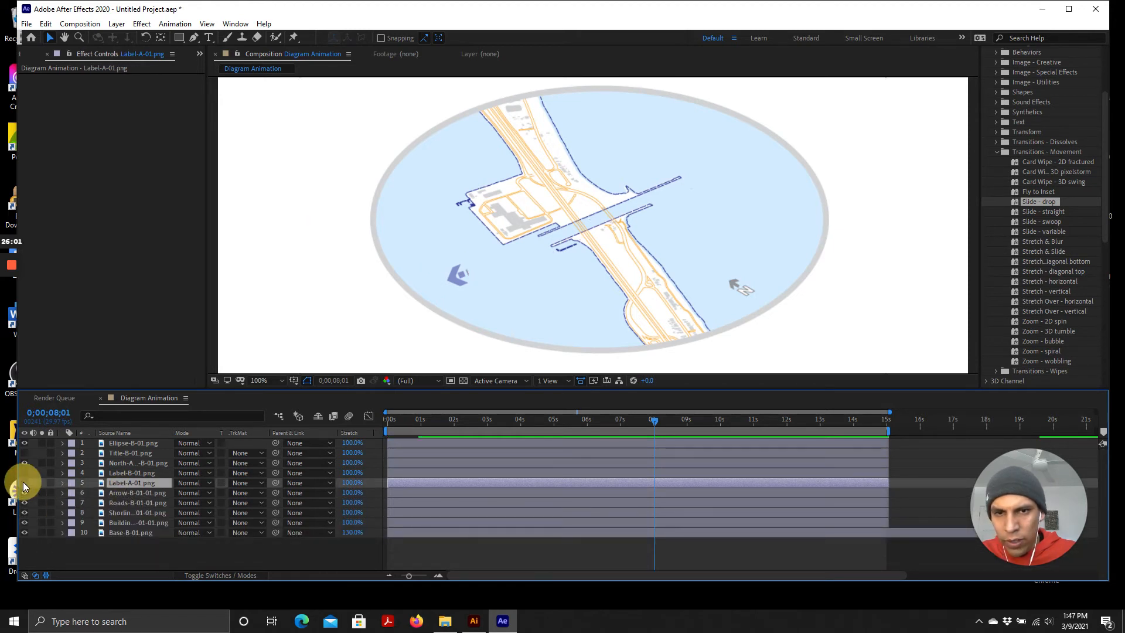
click(24, 482)
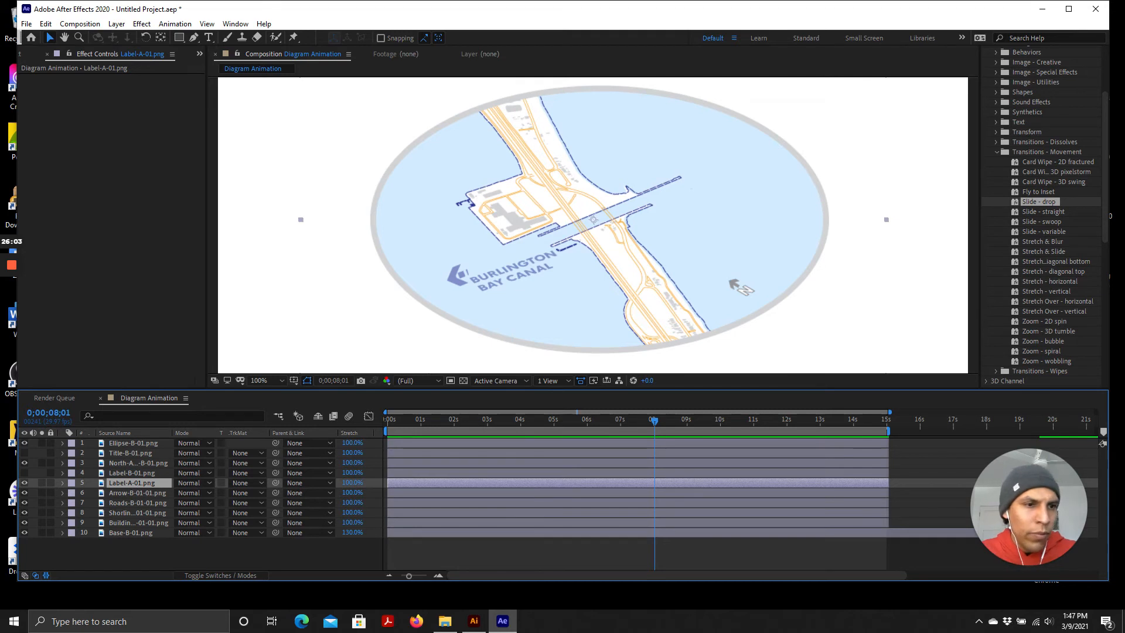
Expand the Transitions - Wipes animation presets folder and browse the wipe presets
scroll(1037, 328, up, 3)
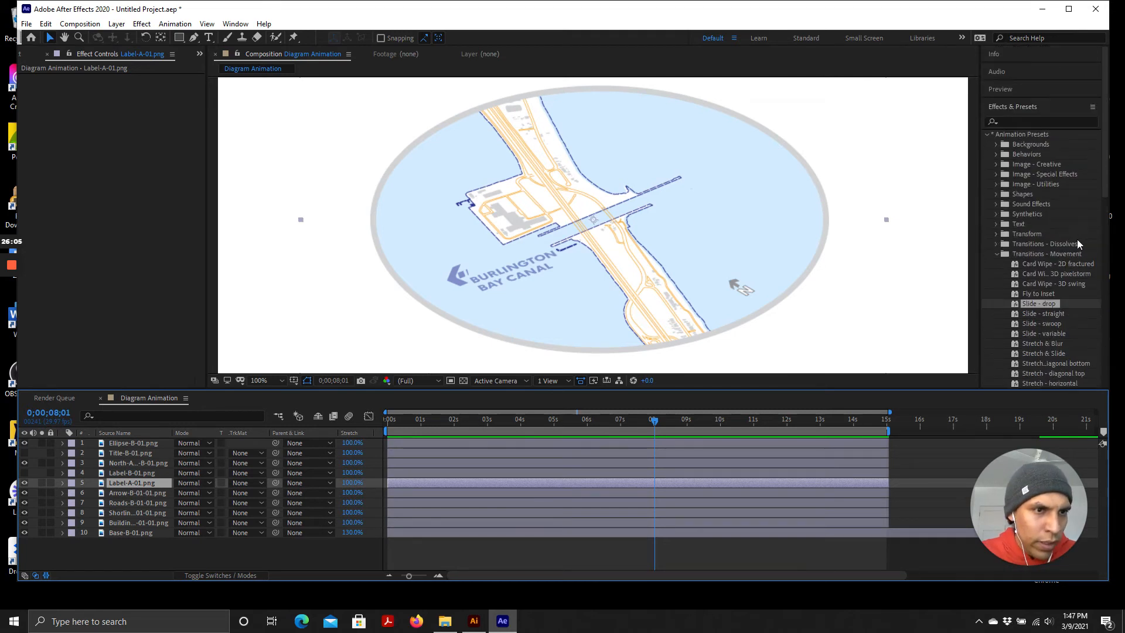
scroll(1046, 214, down, 1)
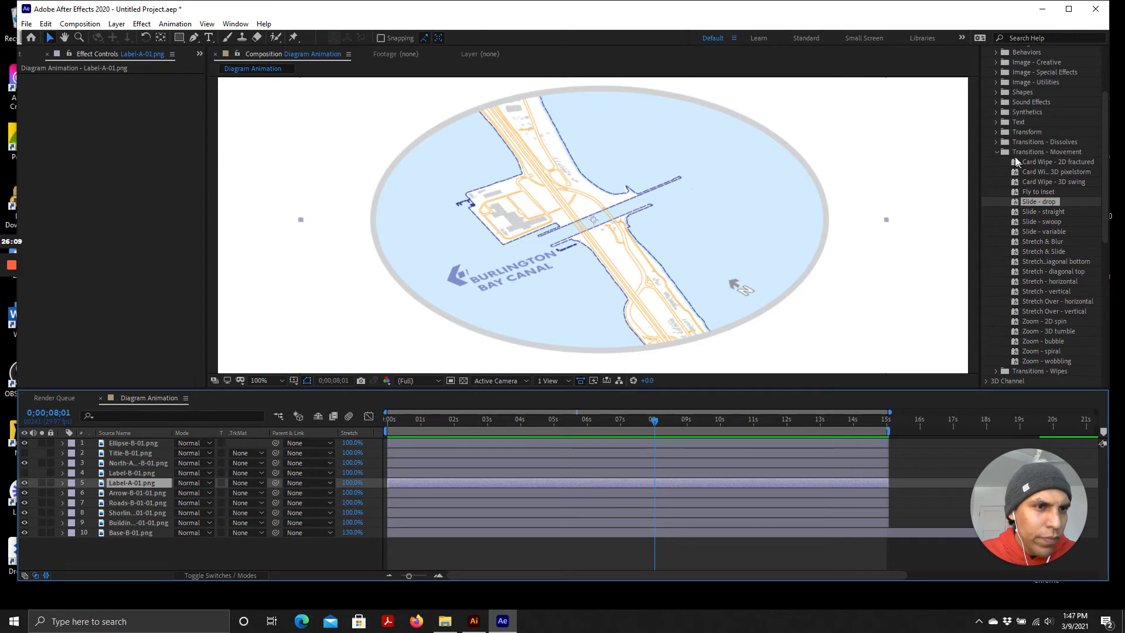
scroll(1042, 254, down, 1)
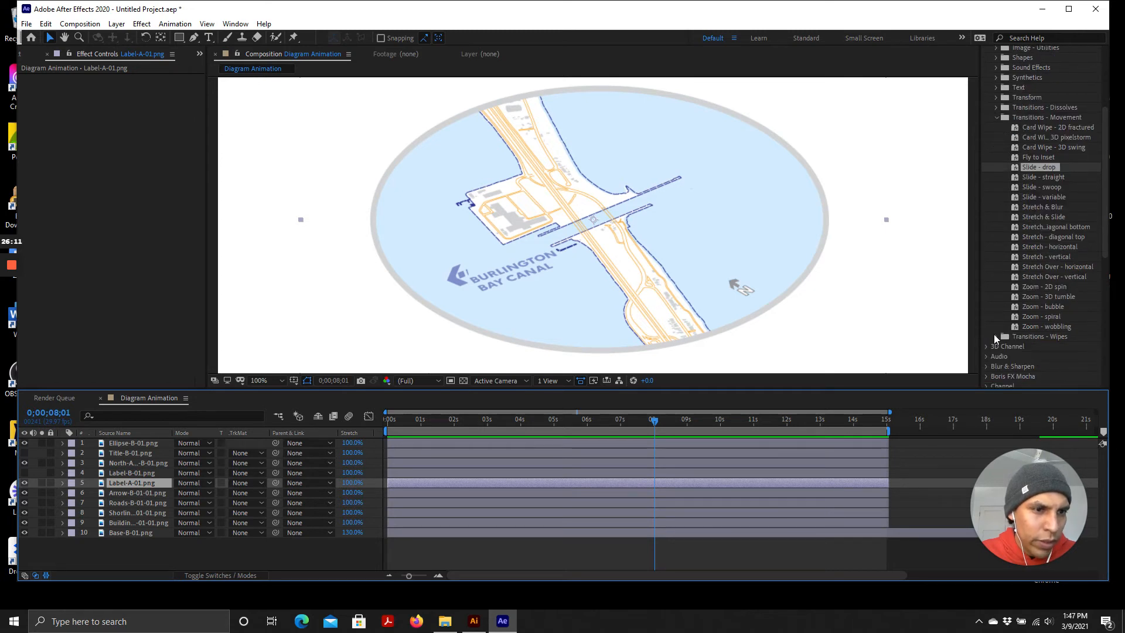
click(996, 336)
scroll(1027, 296, down, 5)
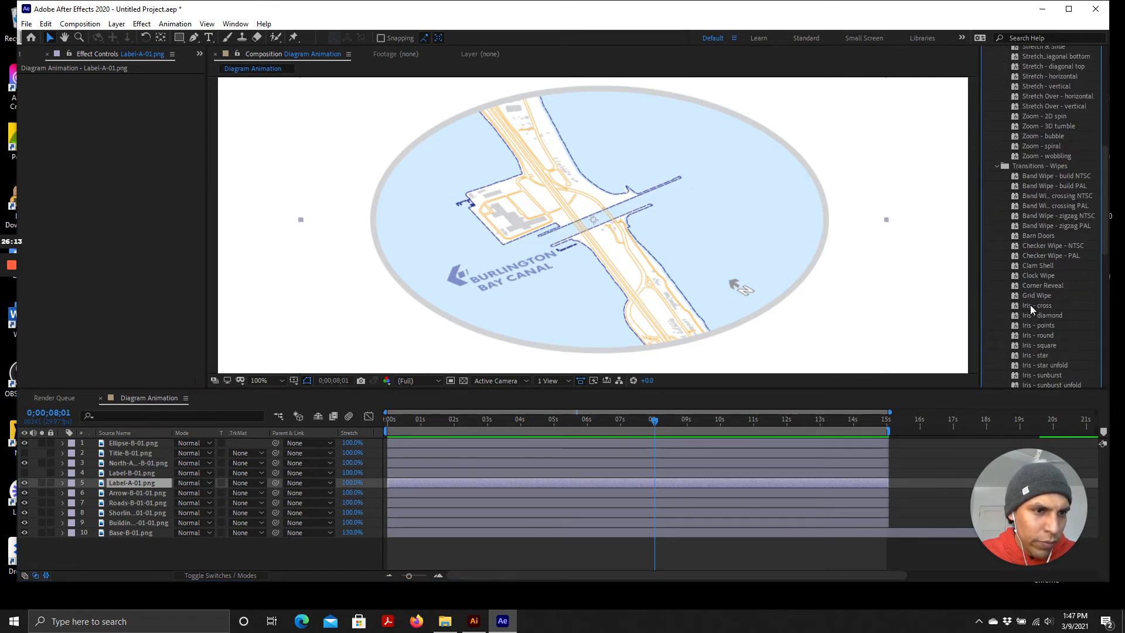
scroll(1046, 339, down, 3)
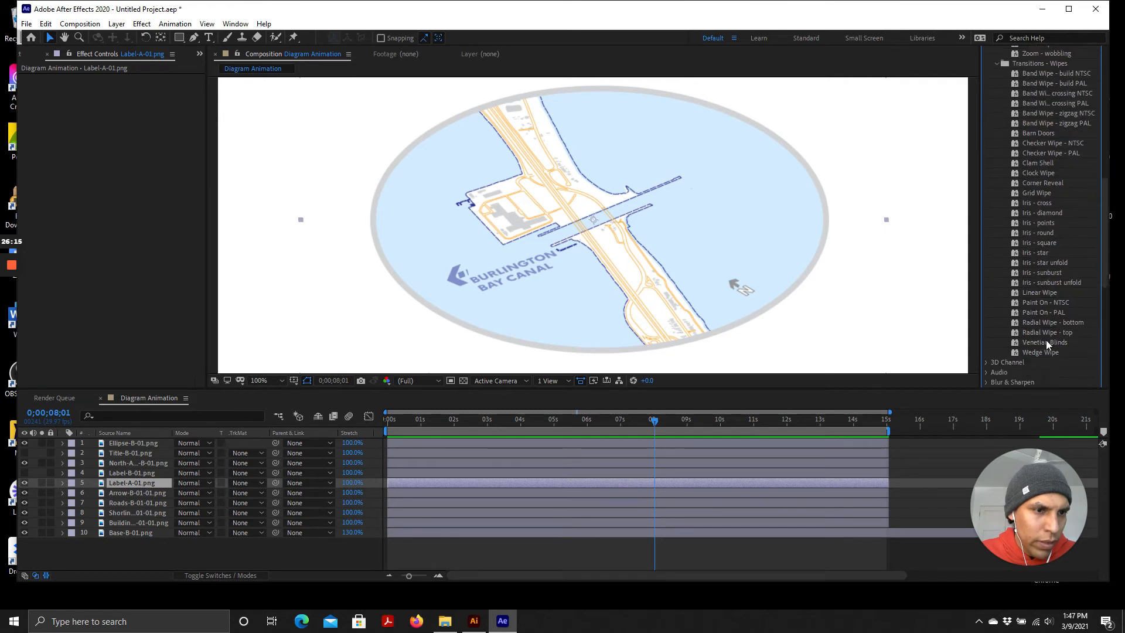
scroll(1056, 326, up, 3)
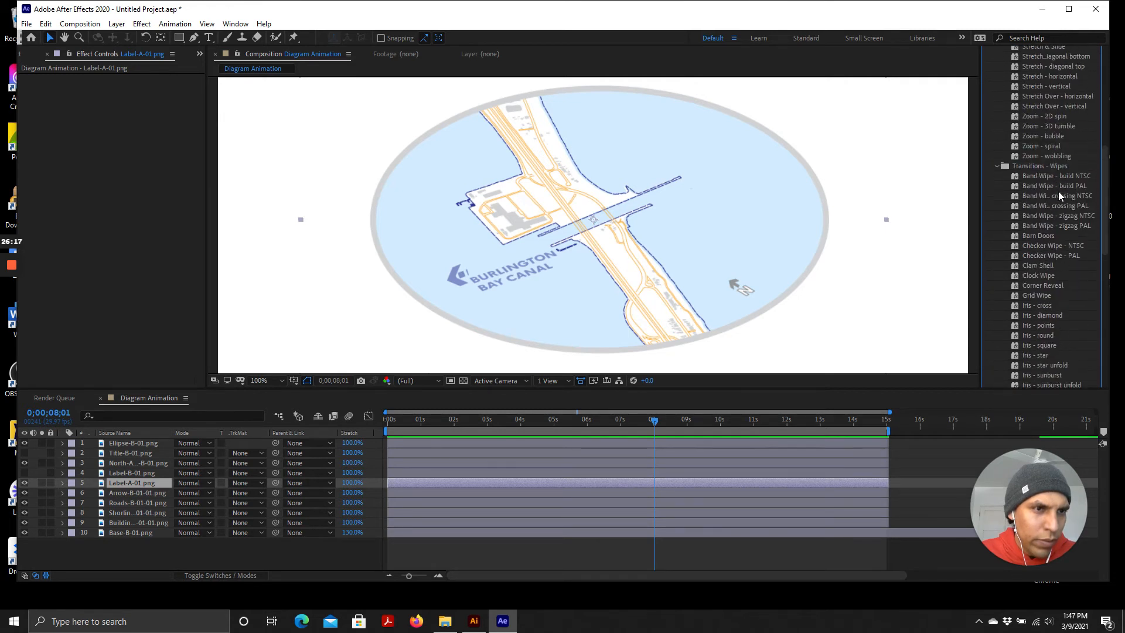
Browse the wipe transition presets and apply Corner Reveal to the Label-A-01.png layer
click(1043, 237)
scroll(1043, 239, up, 2)
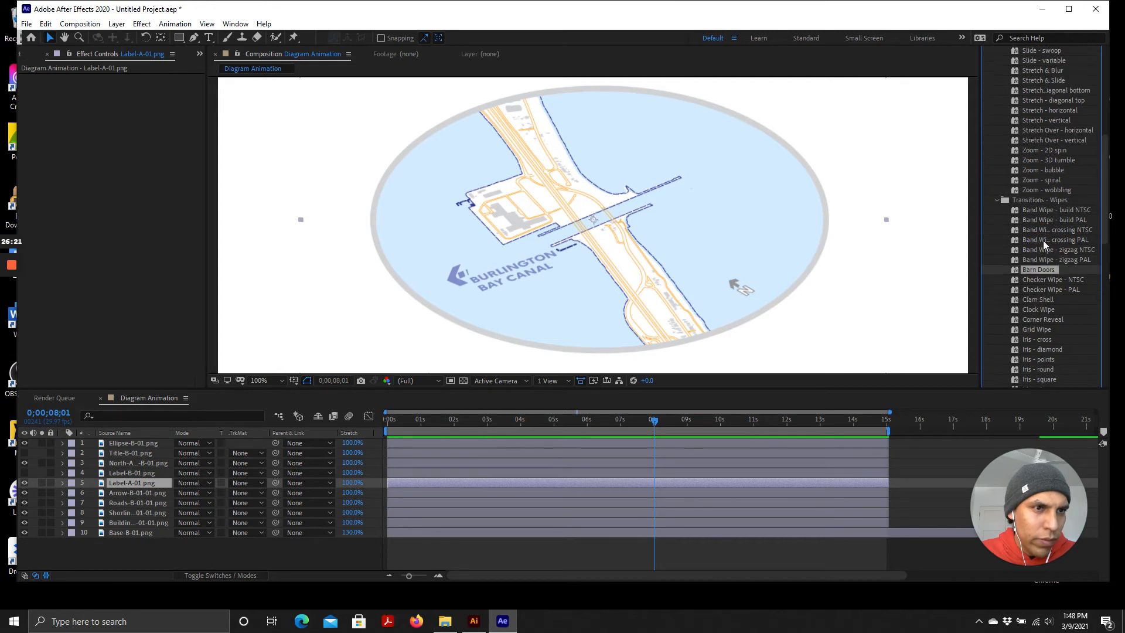
scroll(1046, 304, up, 2)
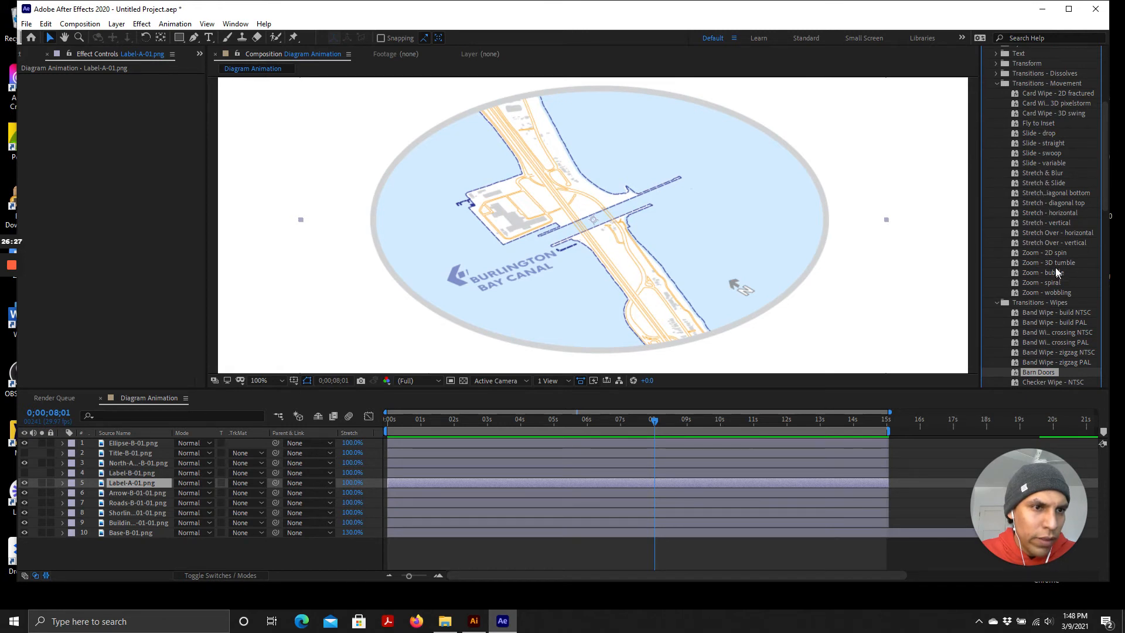
scroll(1036, 256, down, 5)
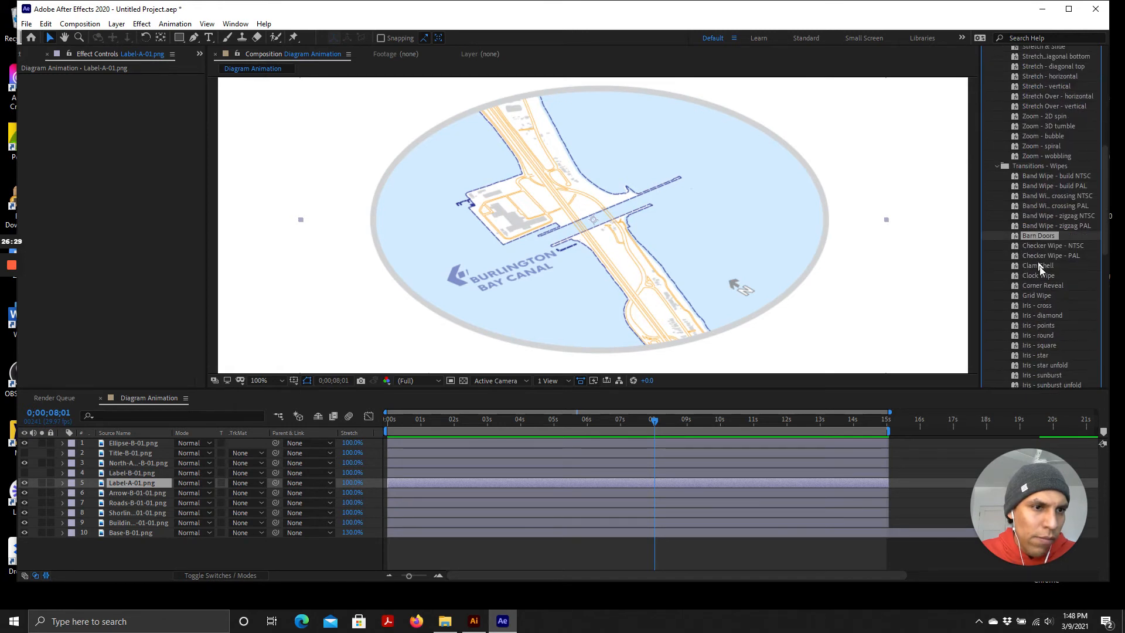
click(1038, 242)
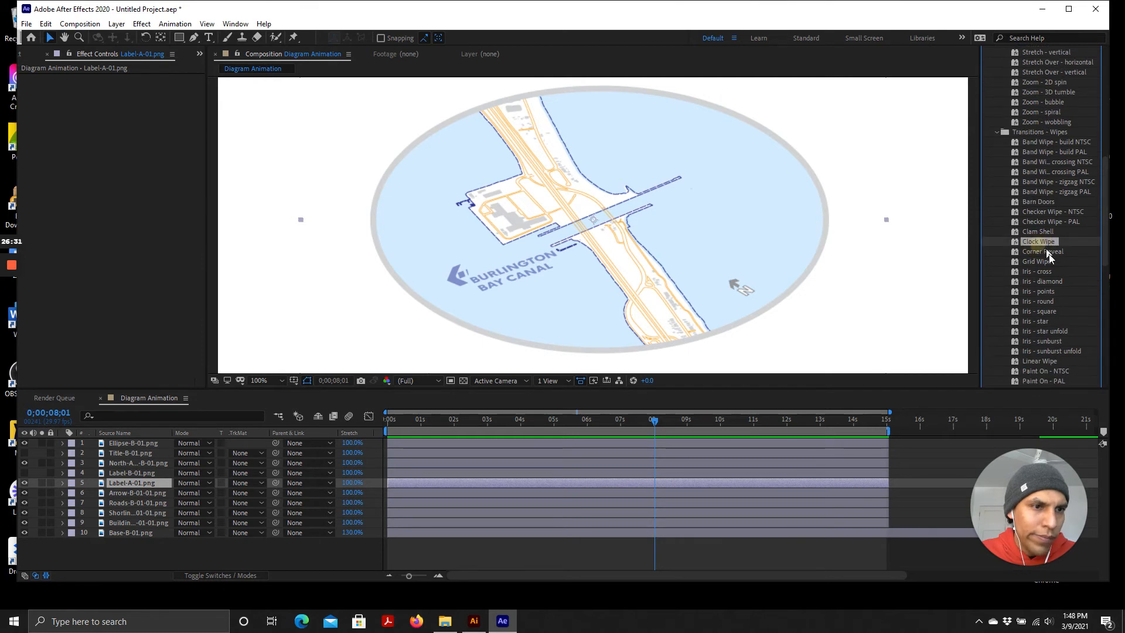
click(1042, 251)
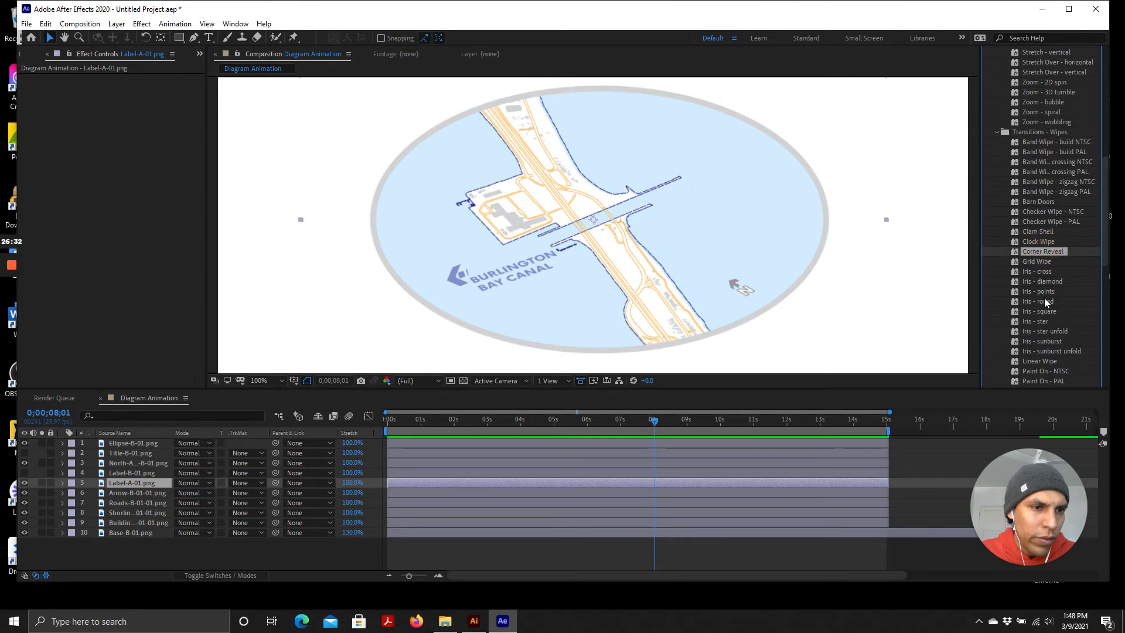
scroll(1044, 298, down, 2)
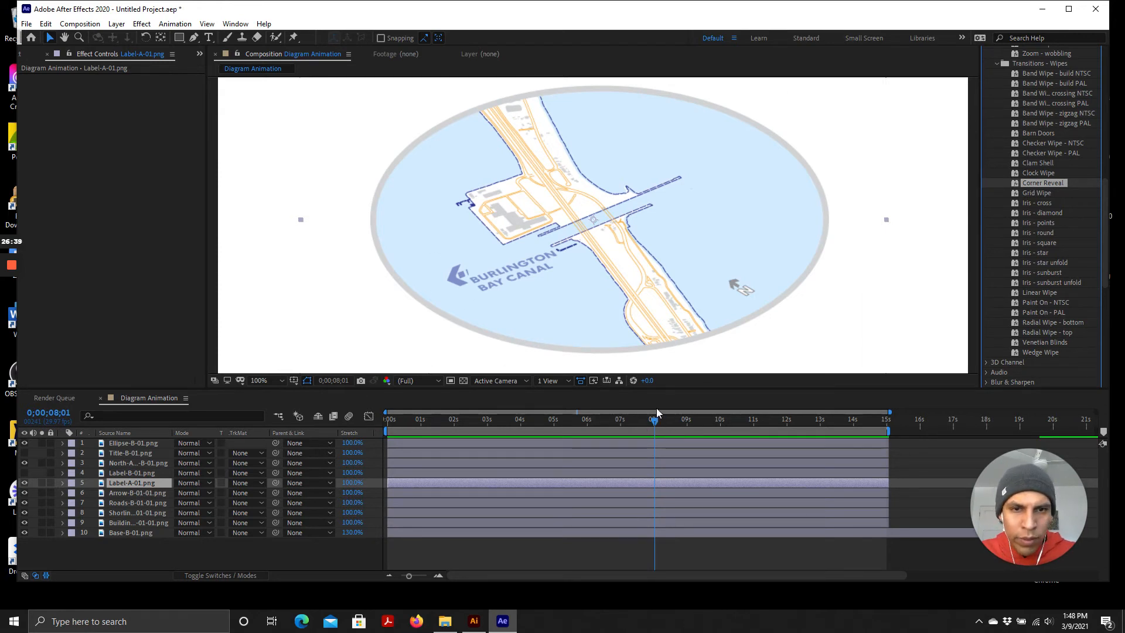
double_click(1044, 182)
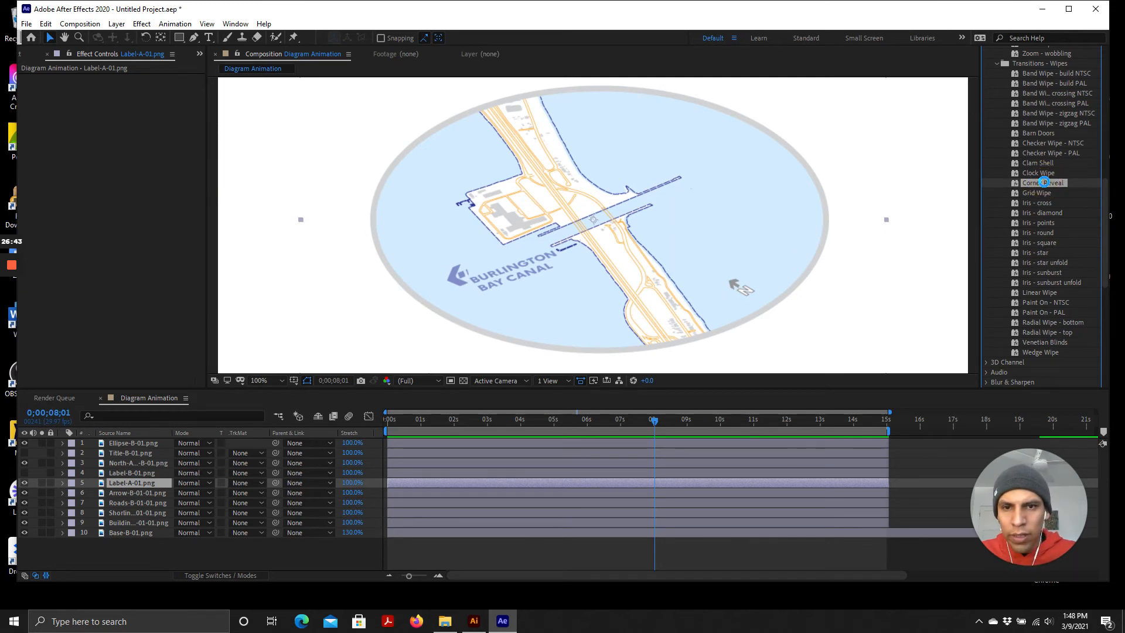
Play back the label's corner reveal from around 8 seconds and scrub through it
click(652, 420)
key(space)
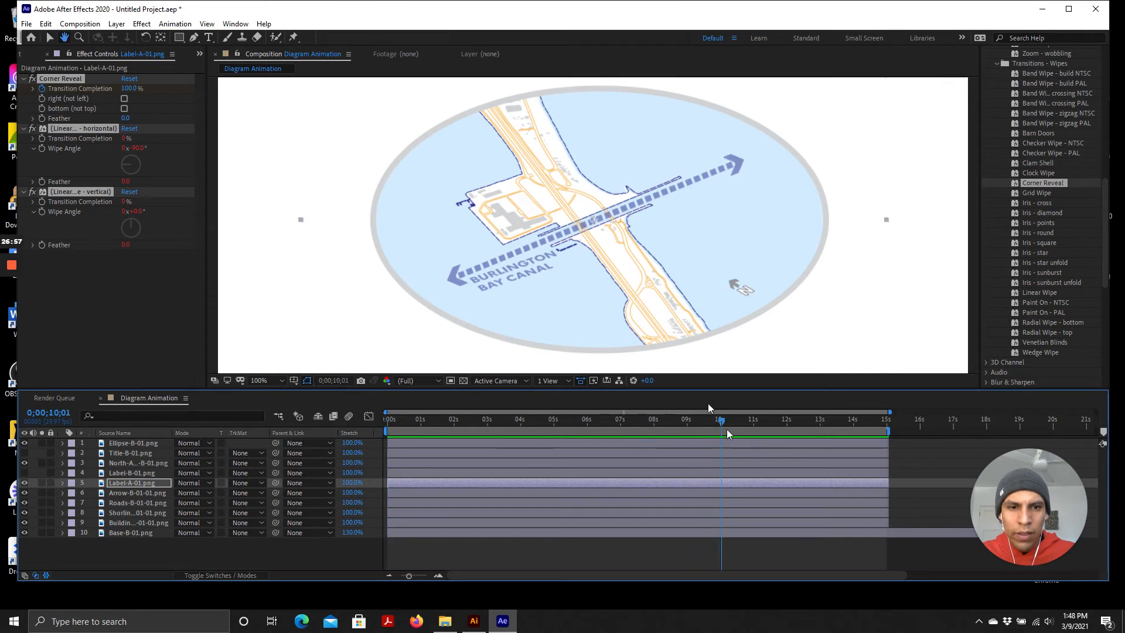
drag(721, 420, 682, 427)
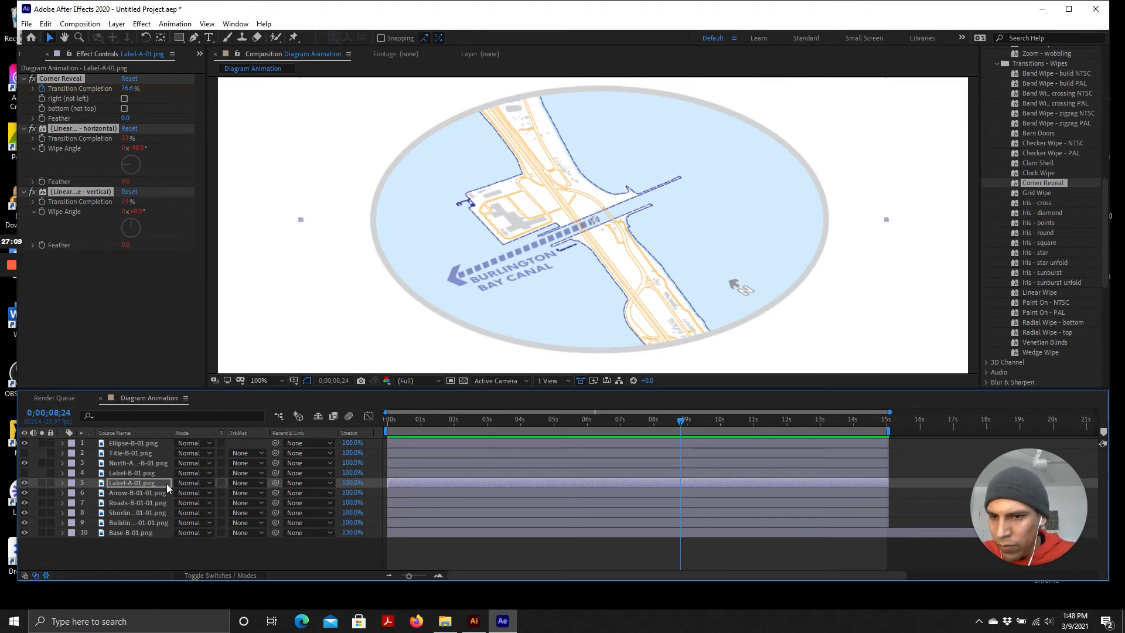
Set the Label-A-01.png layer's time stretch to 102%
mouse_move(348, 485)
mouse_down()
mouse_move(380, 488)
mouse_move(364, 488)
mouse_up()
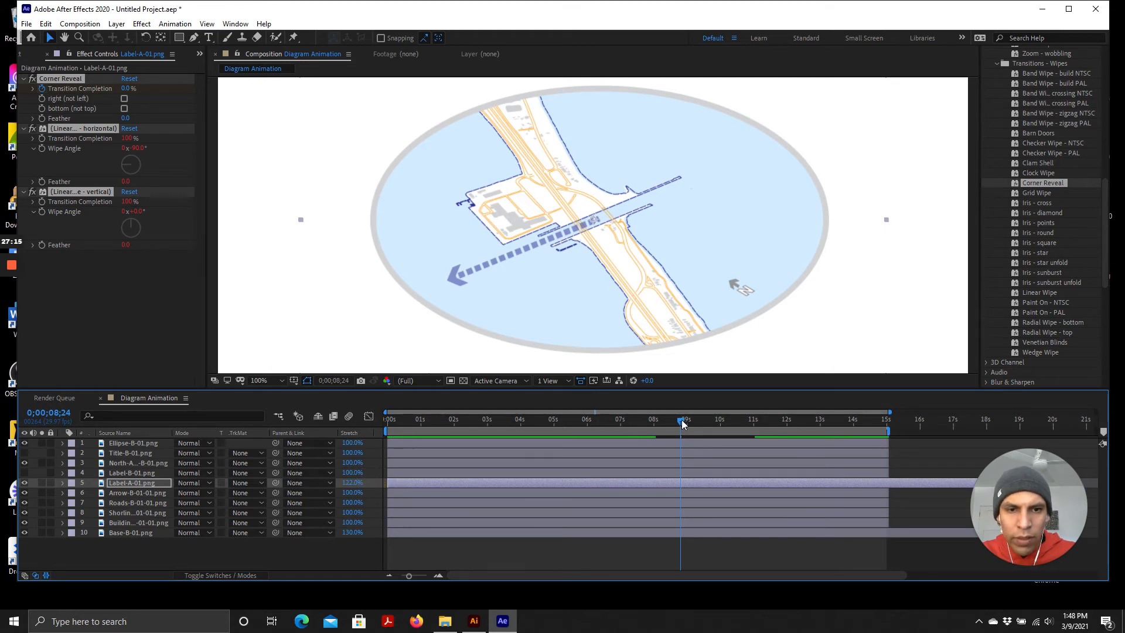
mouse_move(681, 419)
mouse_down()
mouse_move(474, 422)
mouse_move(751, 451)
mouse_move(650, 447)
mouse_move(647, 471)
mouse_up()
drag(352, 482, 353, 491)
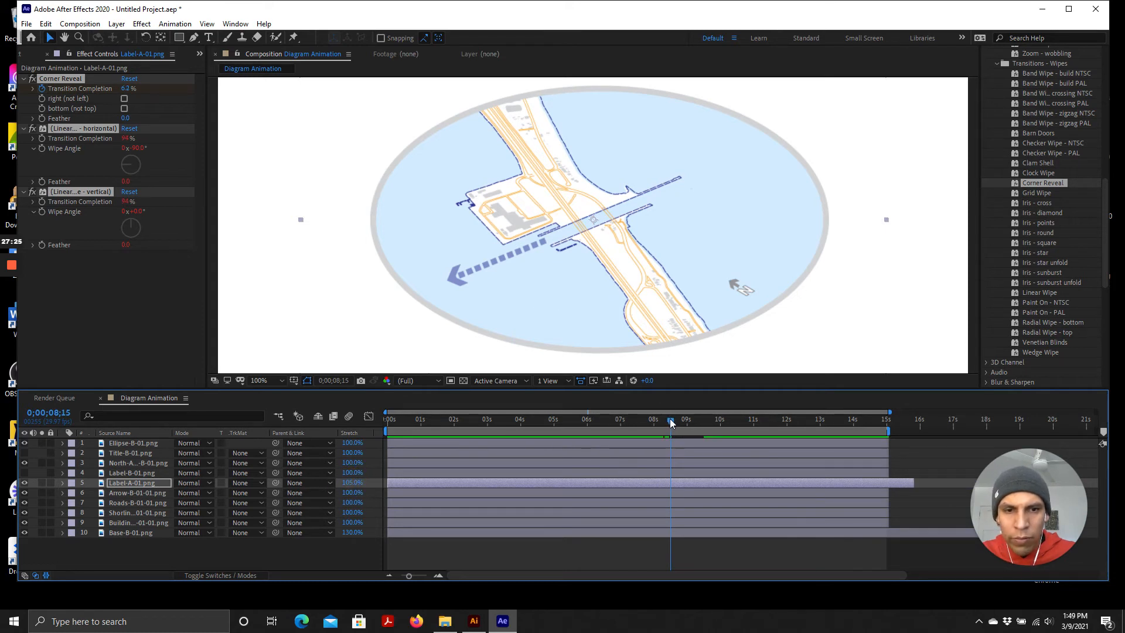
drag(670, 418, 691, 434)
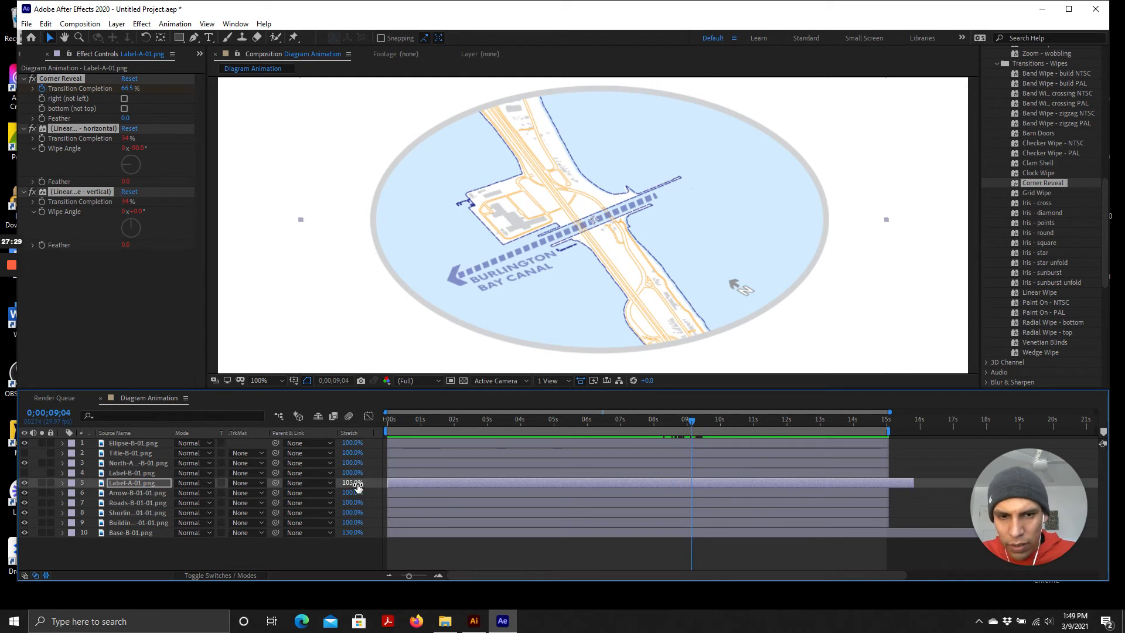
drag(358, 486, 359, 488)
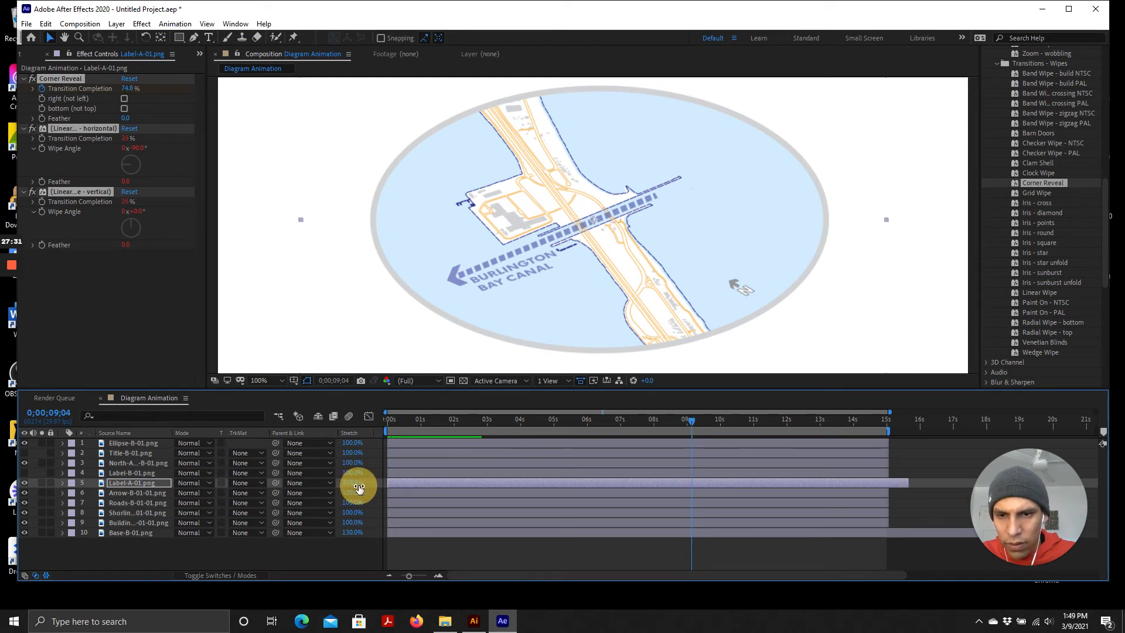
click(357, 486)
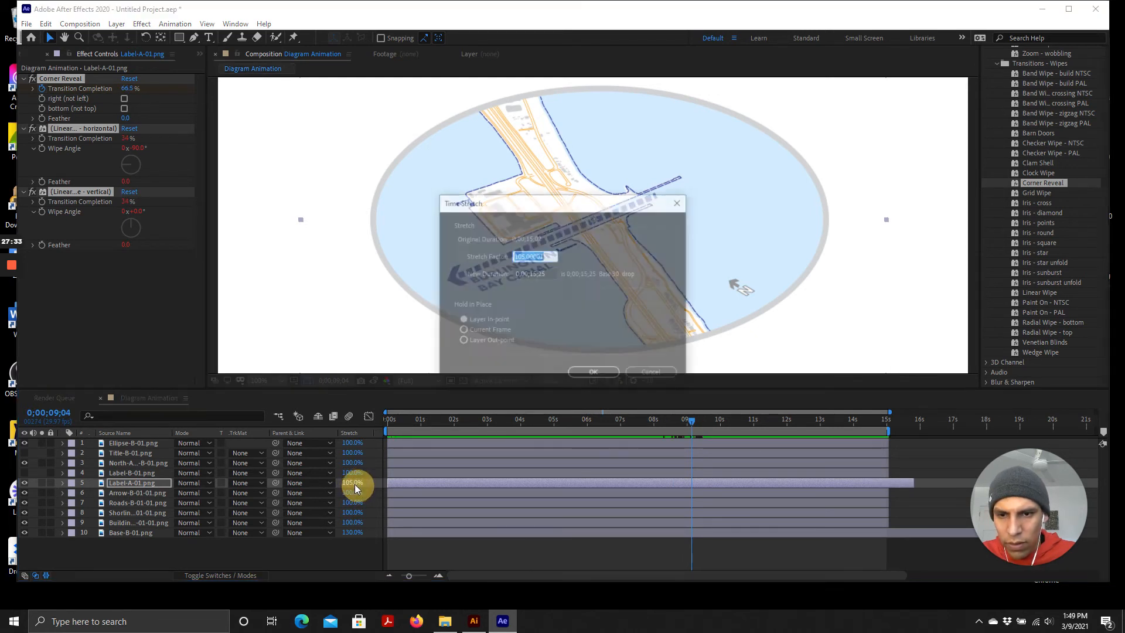
click(652, 374)
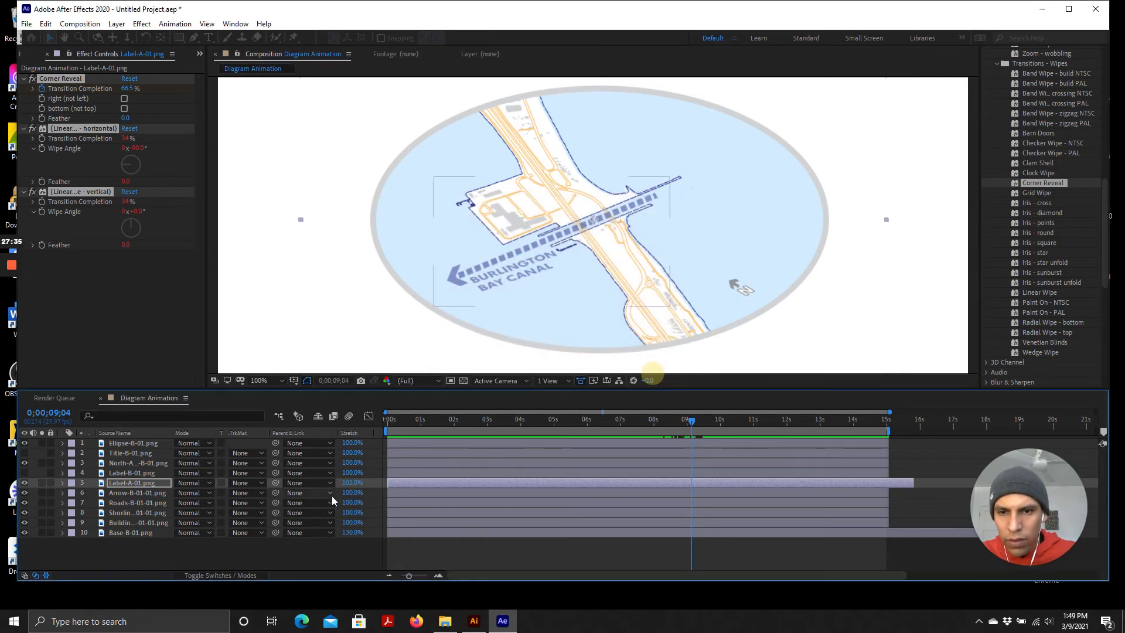
click(359, 486)
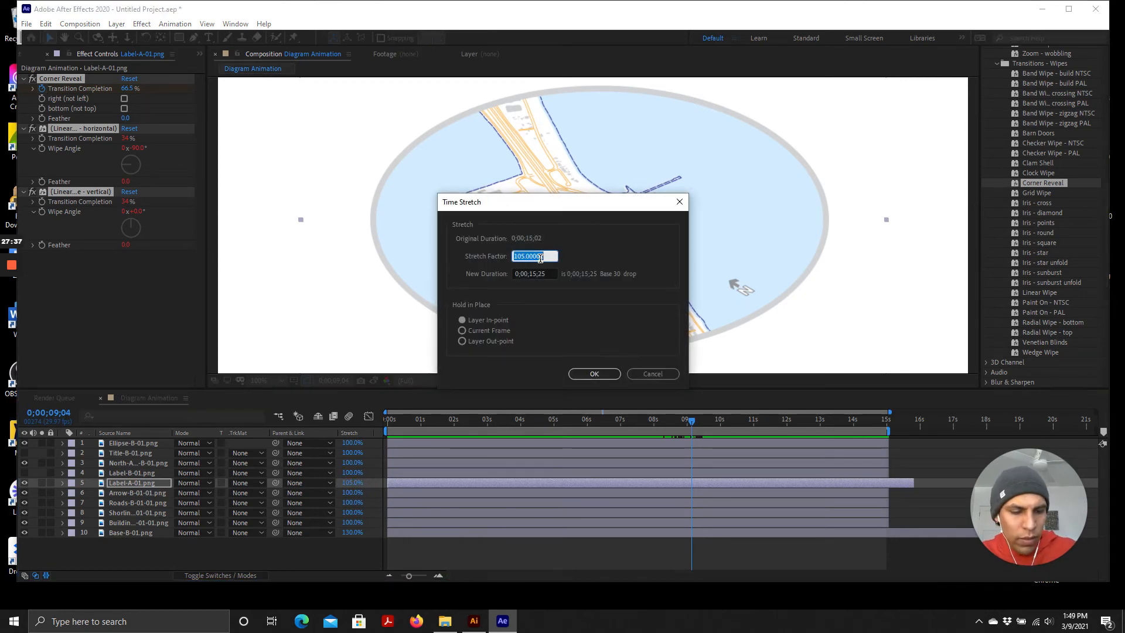
text(102)
key(Return)
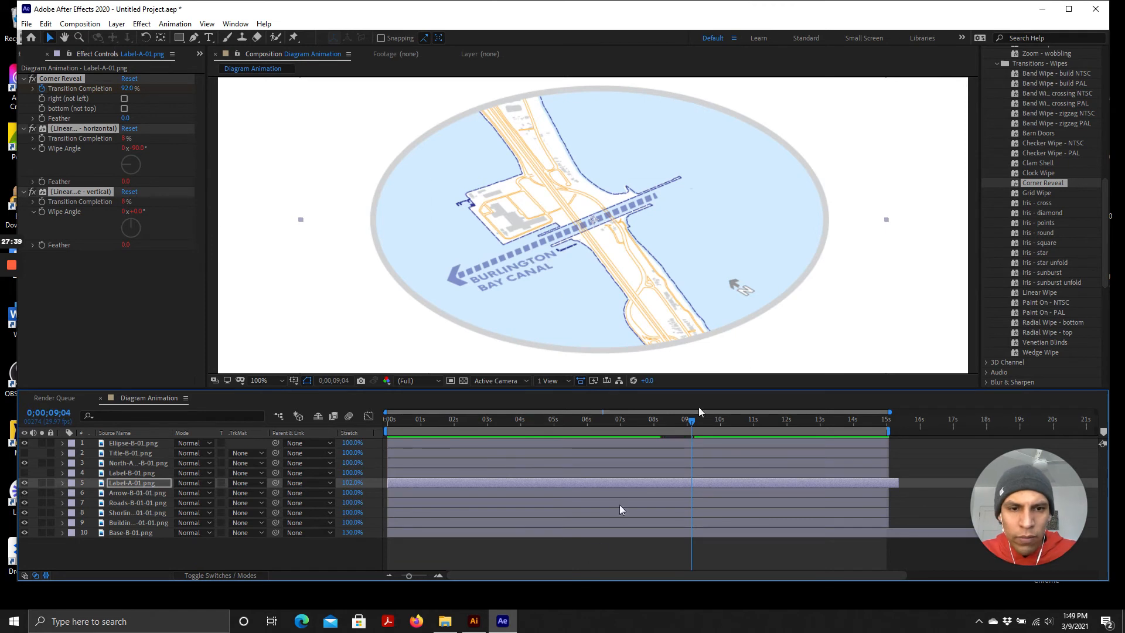
Play back the label reveal with the new stretch from about 7 seconds
drag(688, 422, 622, 431)
key(space)
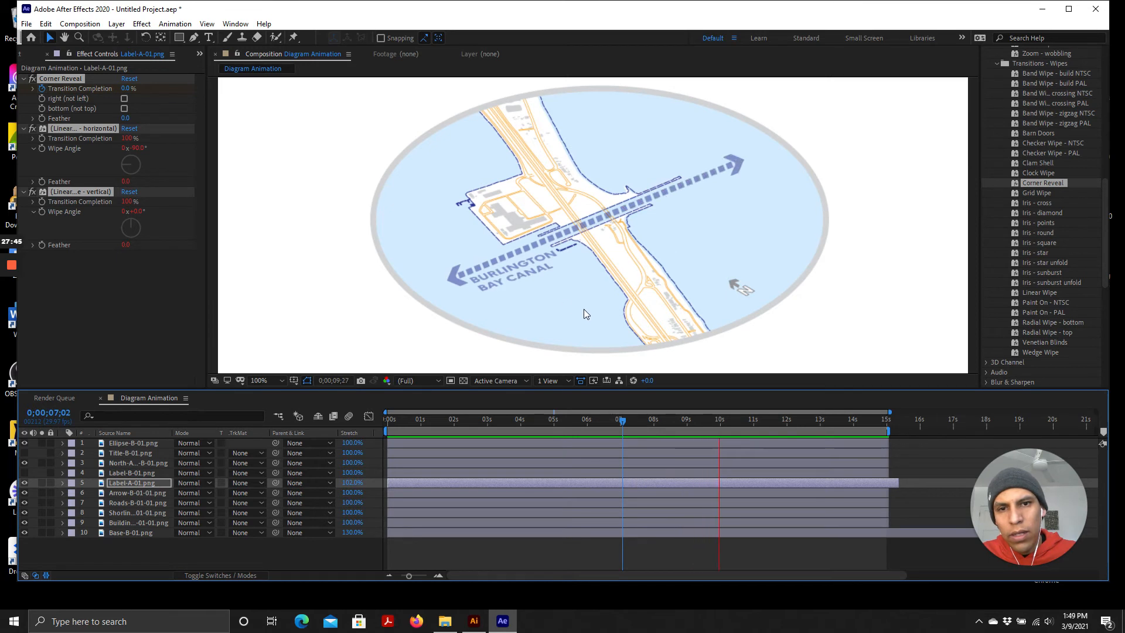
key(space)
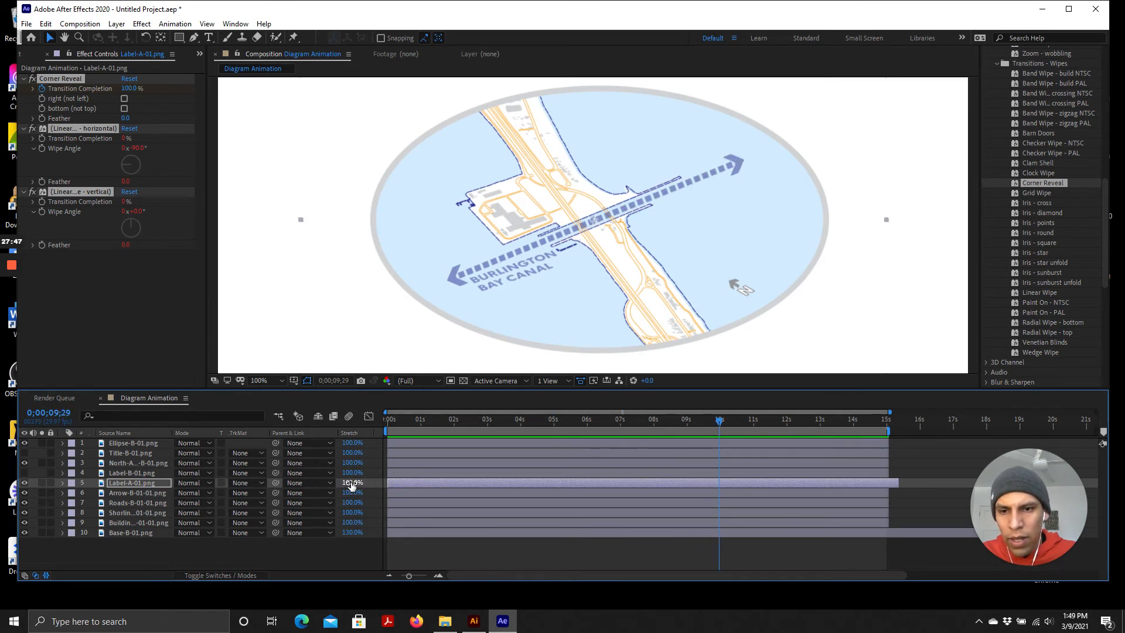
Set the Label-A-01.png layer's time stretch to 120%
drag(352, 485, 364, 483)
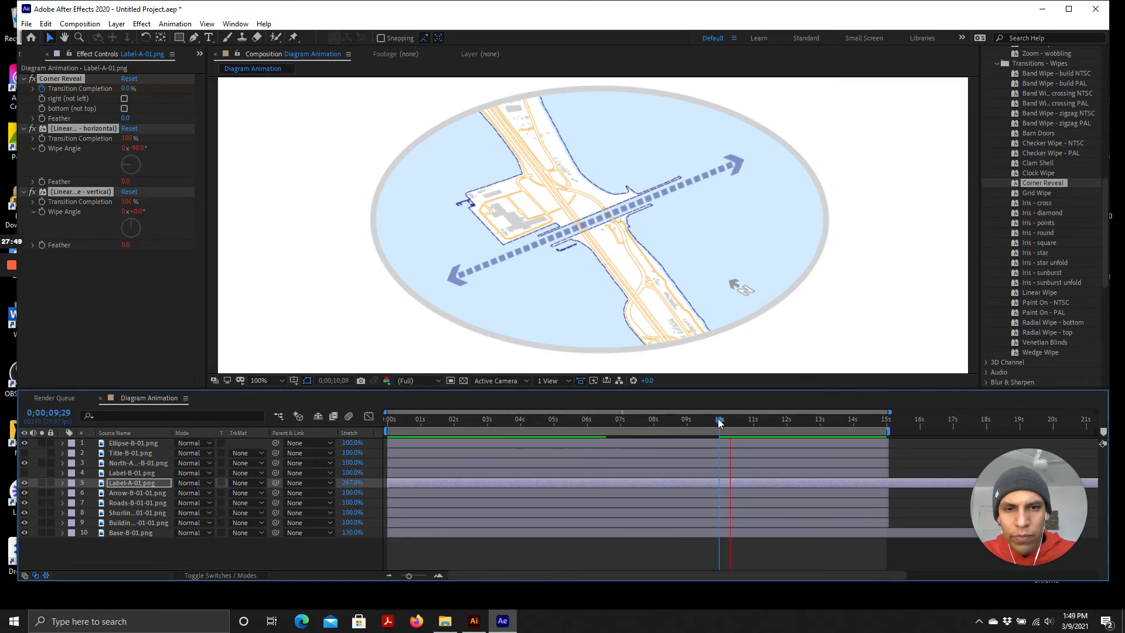
drag(719, 420, 653, 424)
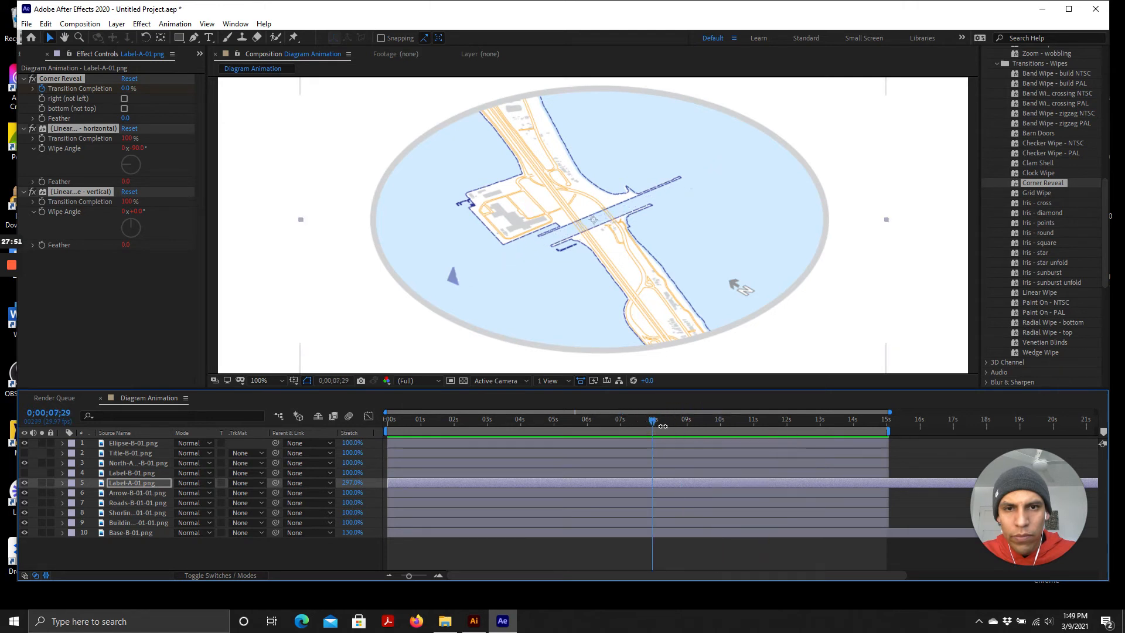
key(space)
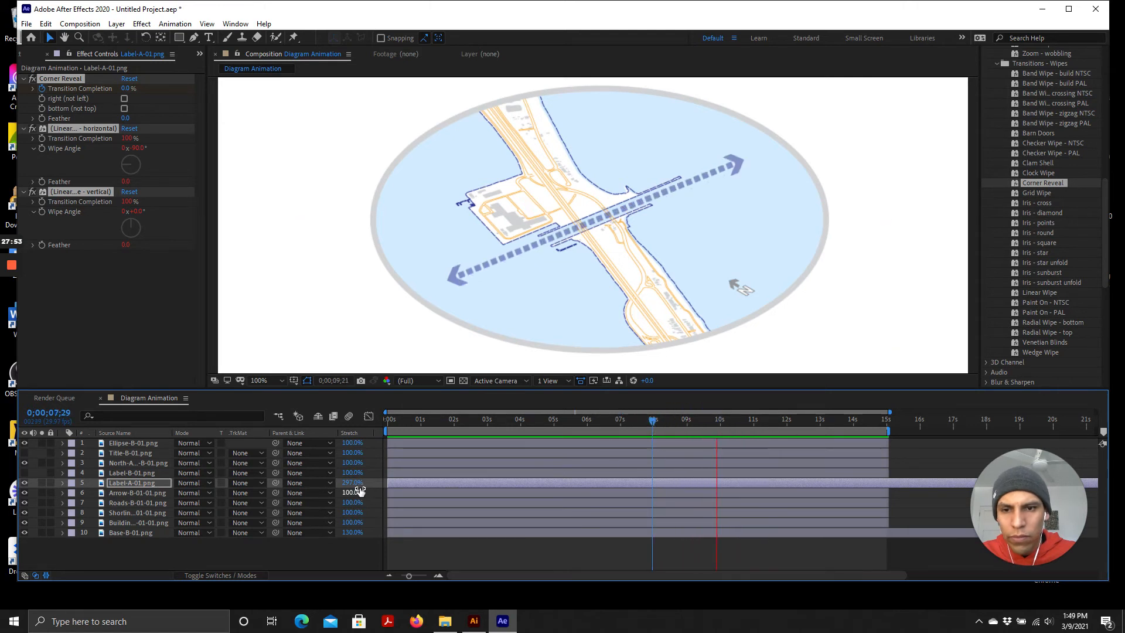
click(355, 484)
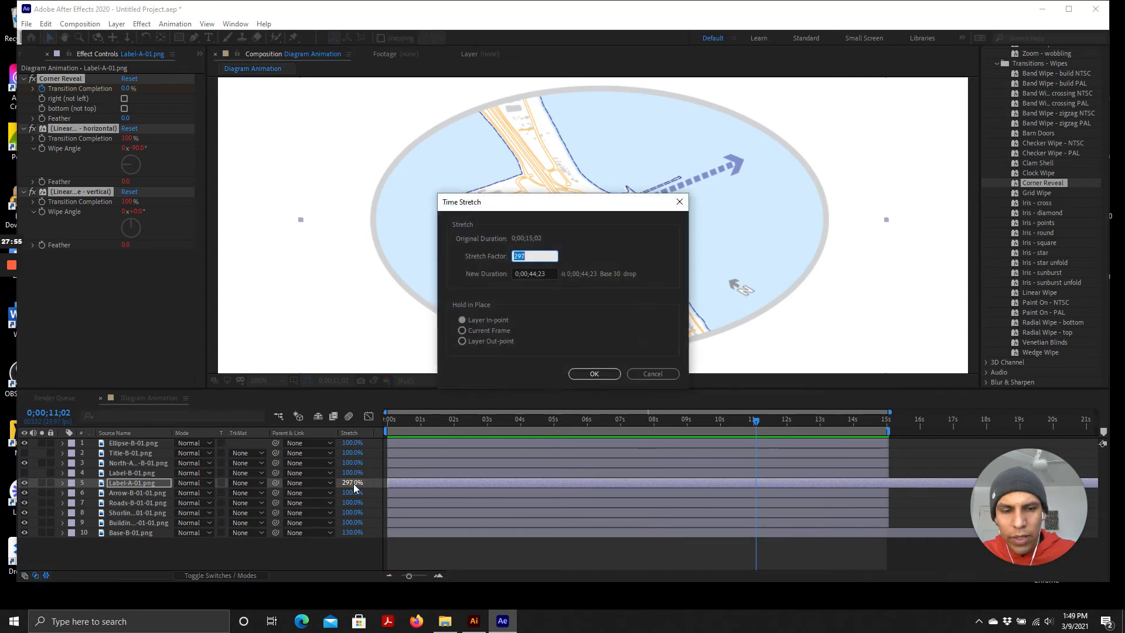
text(120)
key(Return)
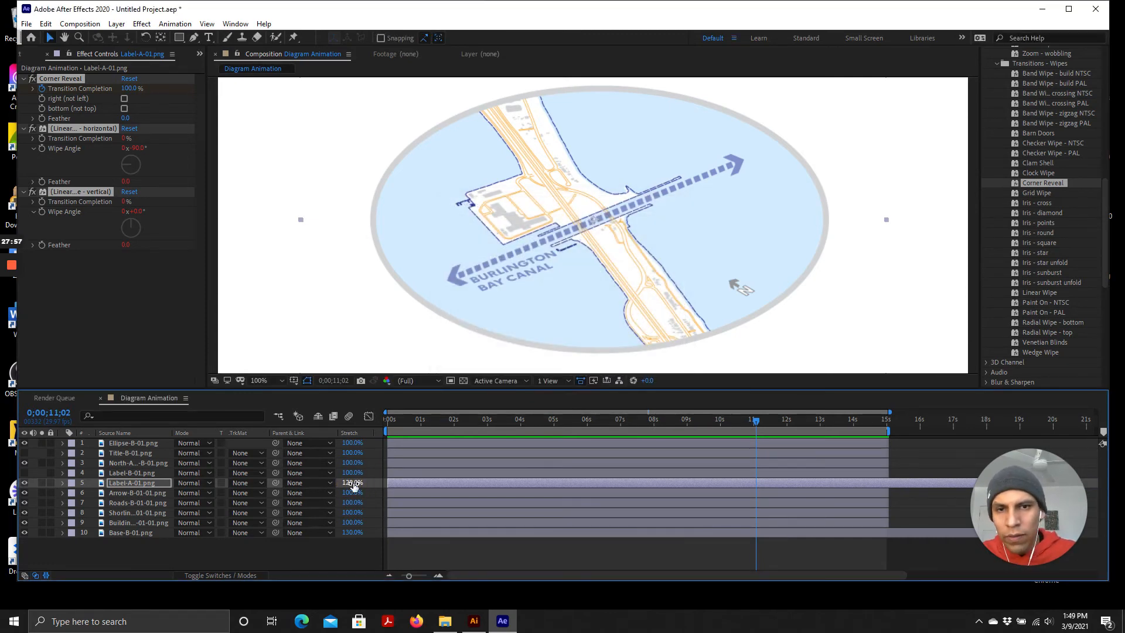
Play back and scrub through the label reveal around 8 to 11 seconds to check its timing
key(space)
drag(758, 422, 678, 427)
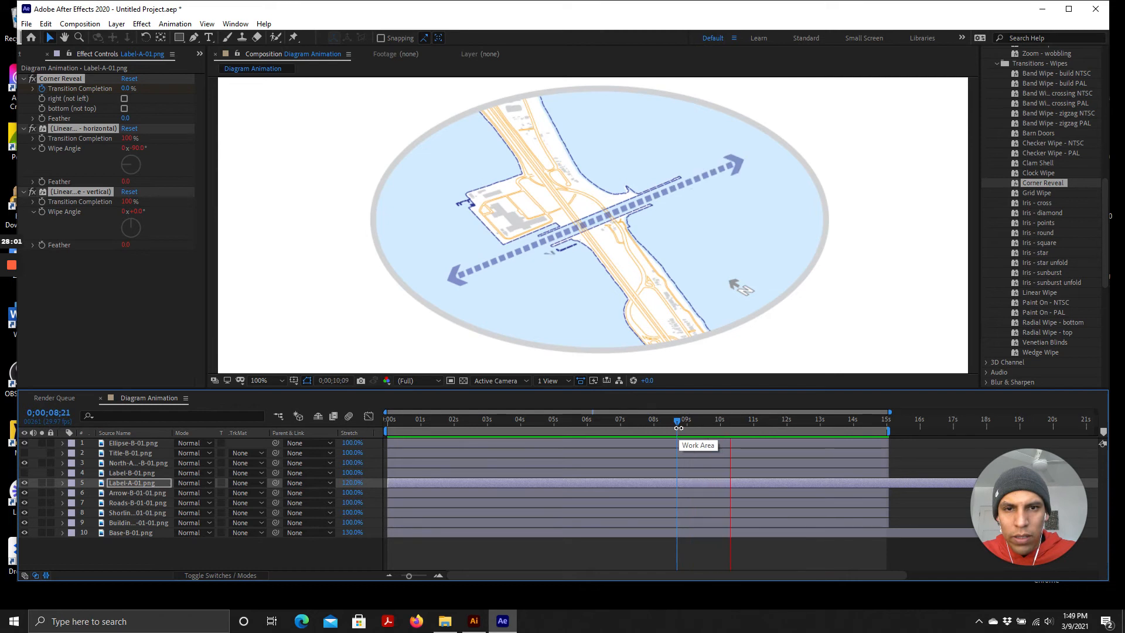
key(space)
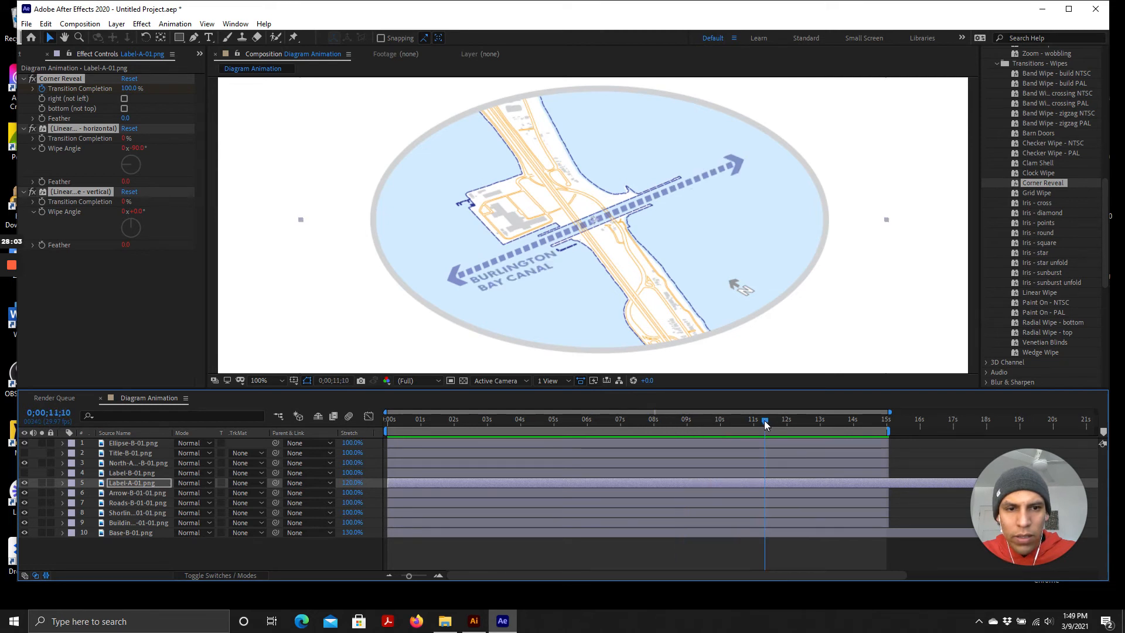
drag(764, 420, 652, 431)
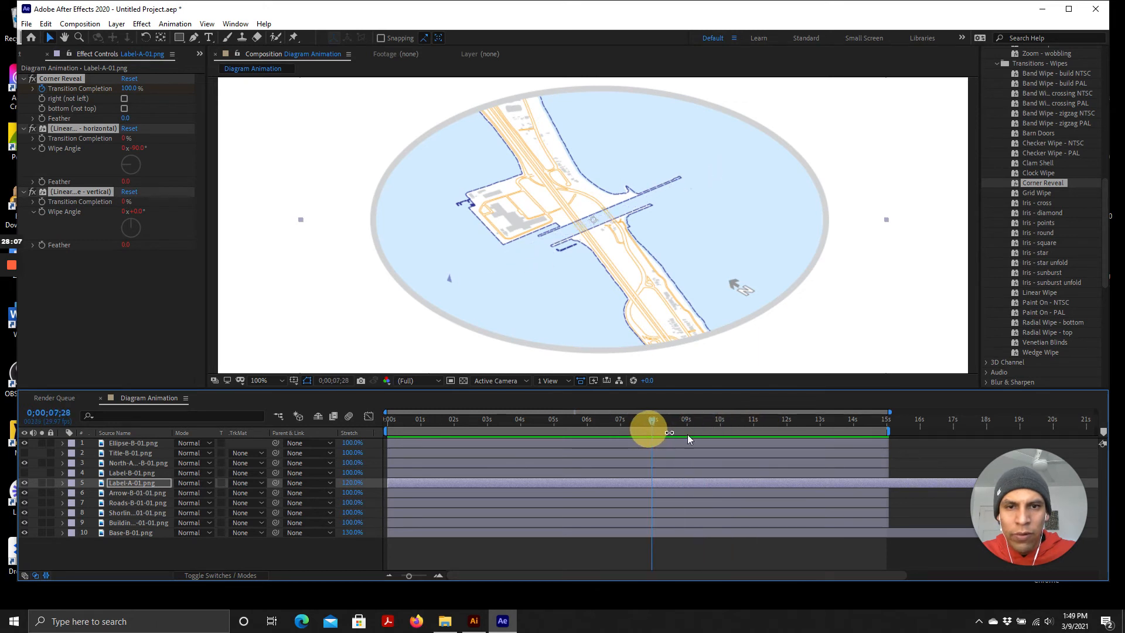
key(space)
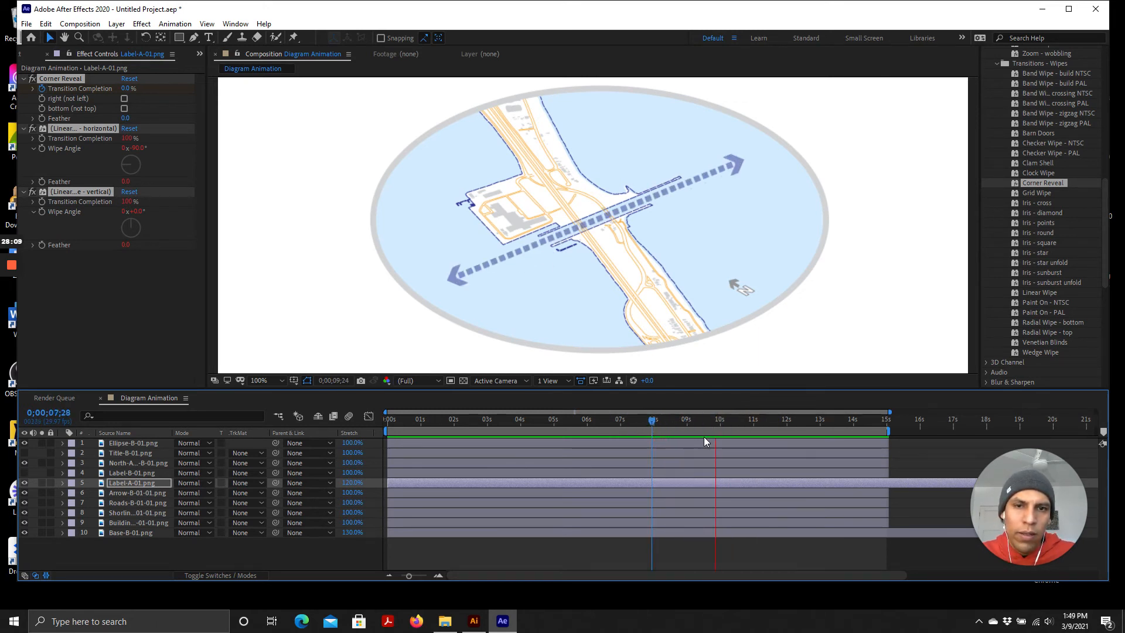
key(space)
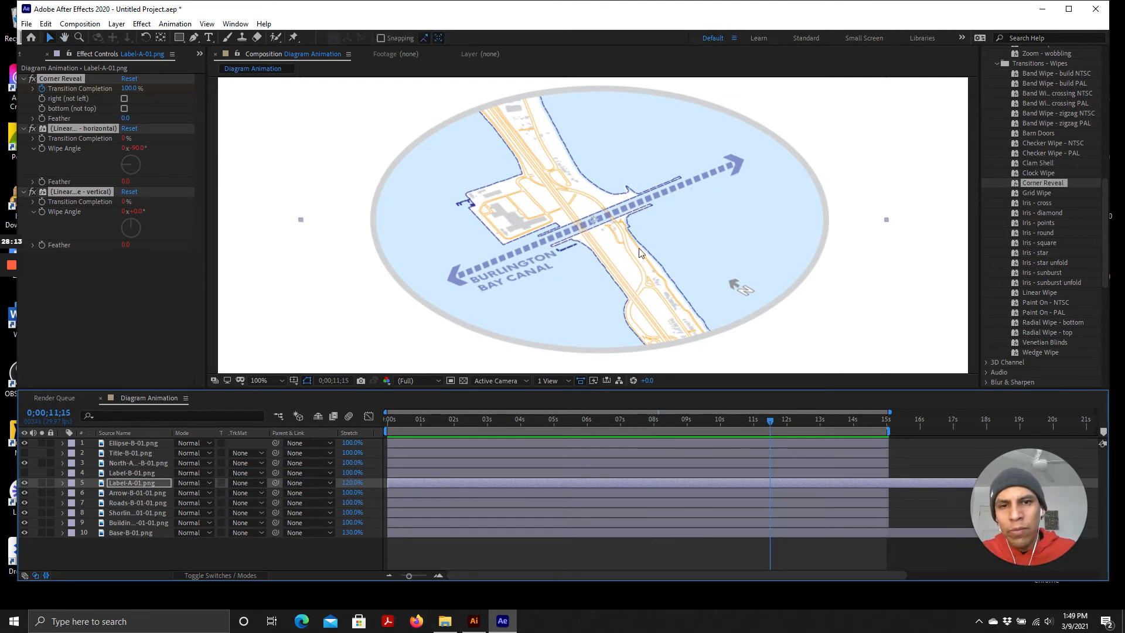
mouse_move(751, 419)
mouse_down()
mouse_move(681, 421)
mouse_move(783, 436)
mouse_move(739, 437)
mouse_up()
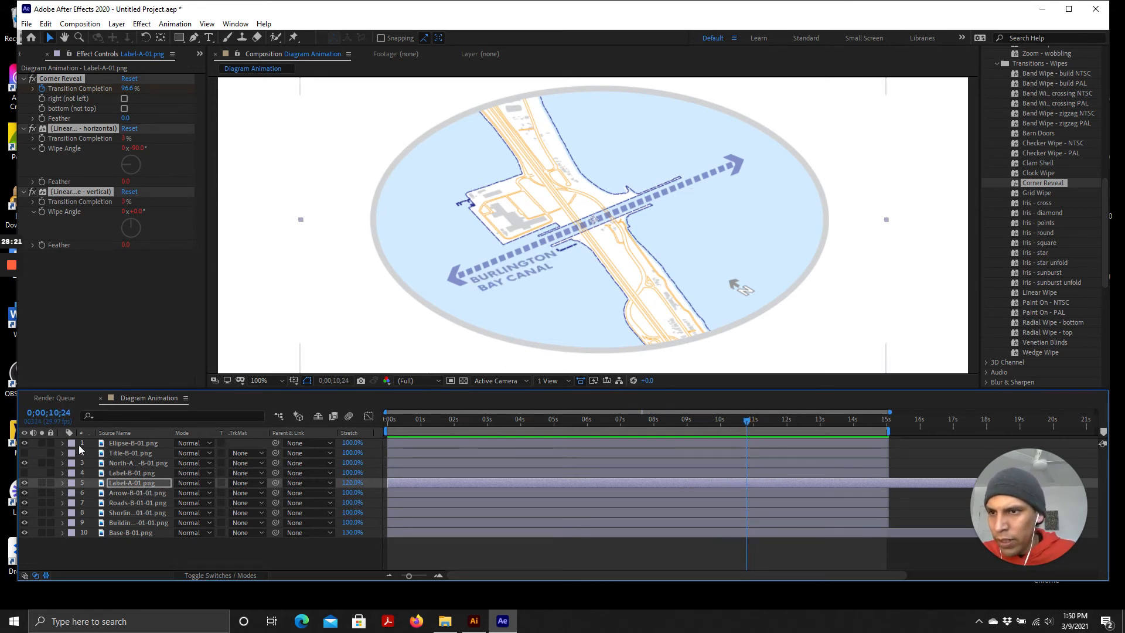
Show the Label-B-01.png layer and apply the Fly to Inset movement preset to it, previewing from 5 seconds
click(124, 473)
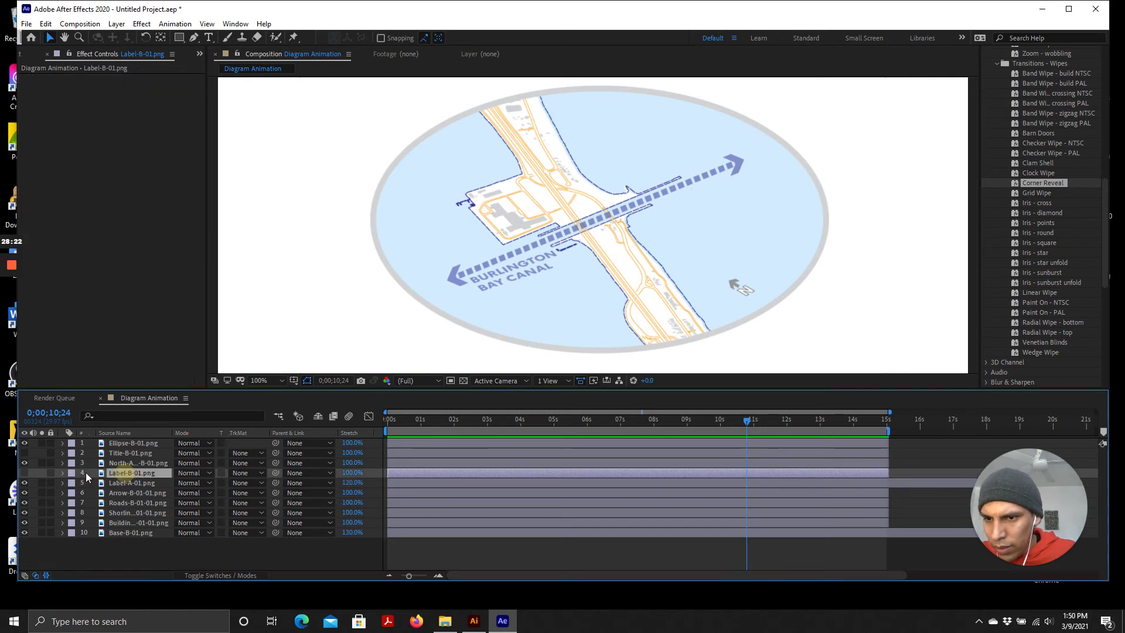
click(26, 473)
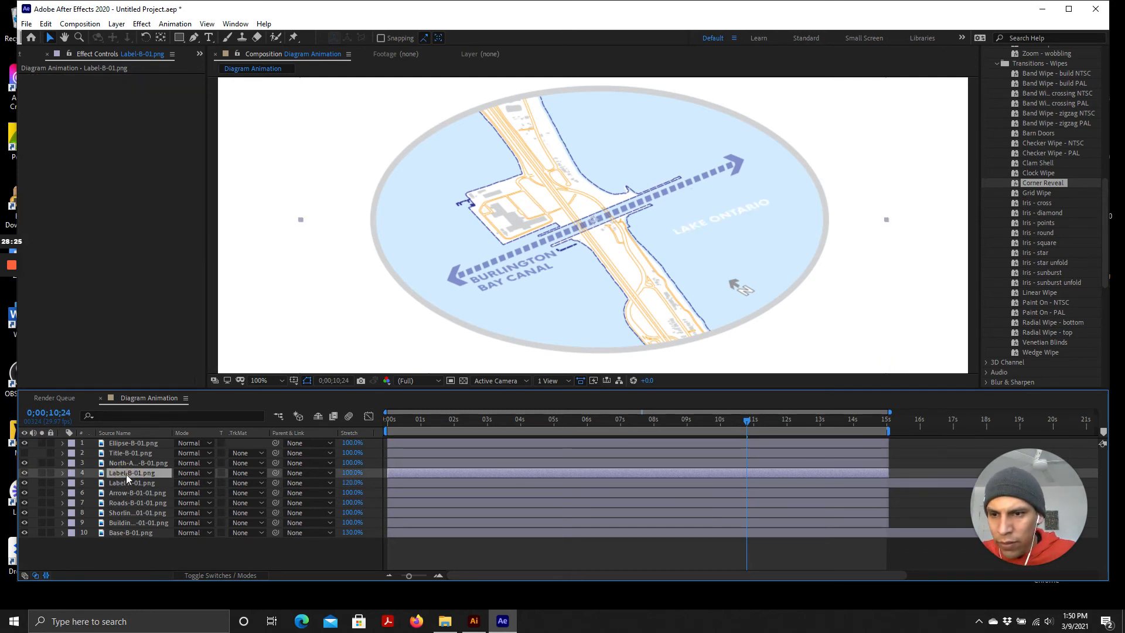
scroll(1047, 223, up, 8)
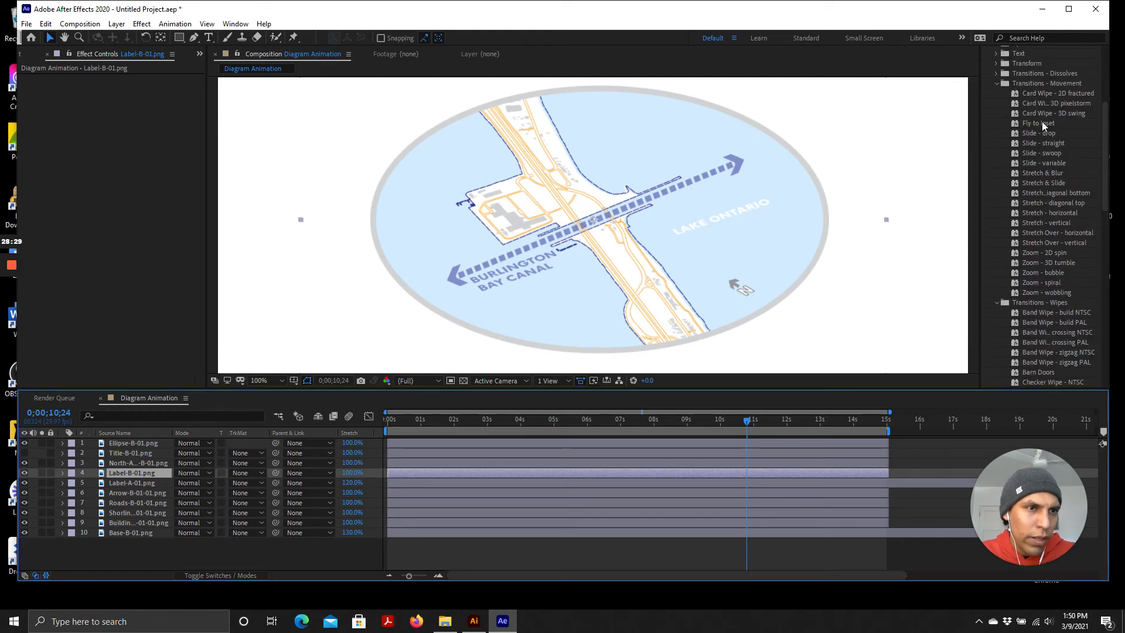
drag(1041, 123, 752, 454)
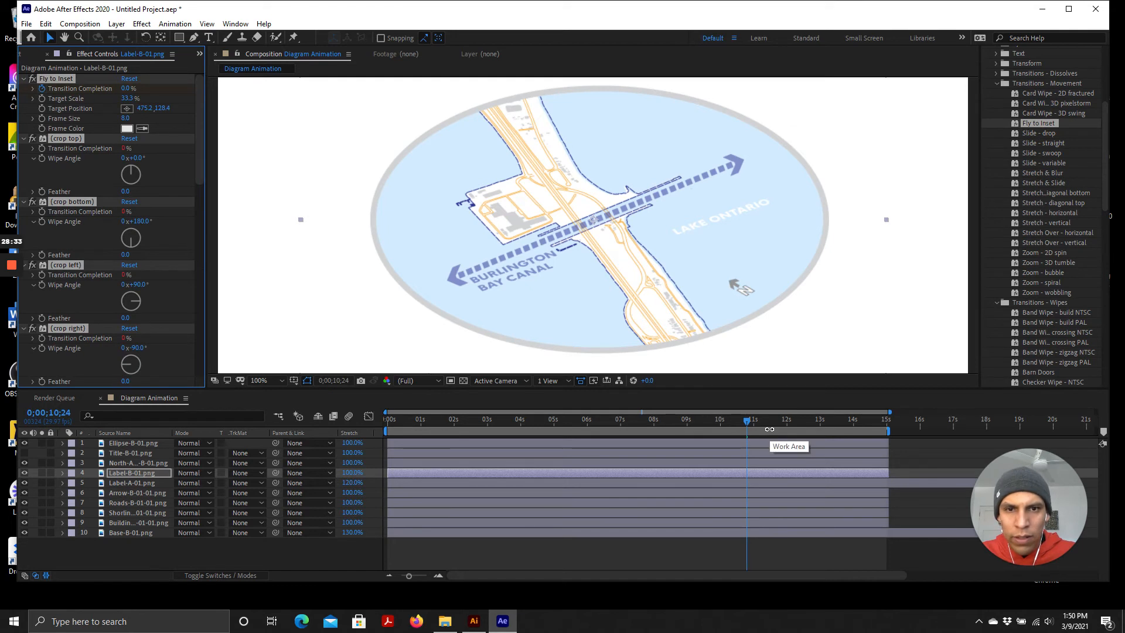
drag(747, 421, 558, 421)
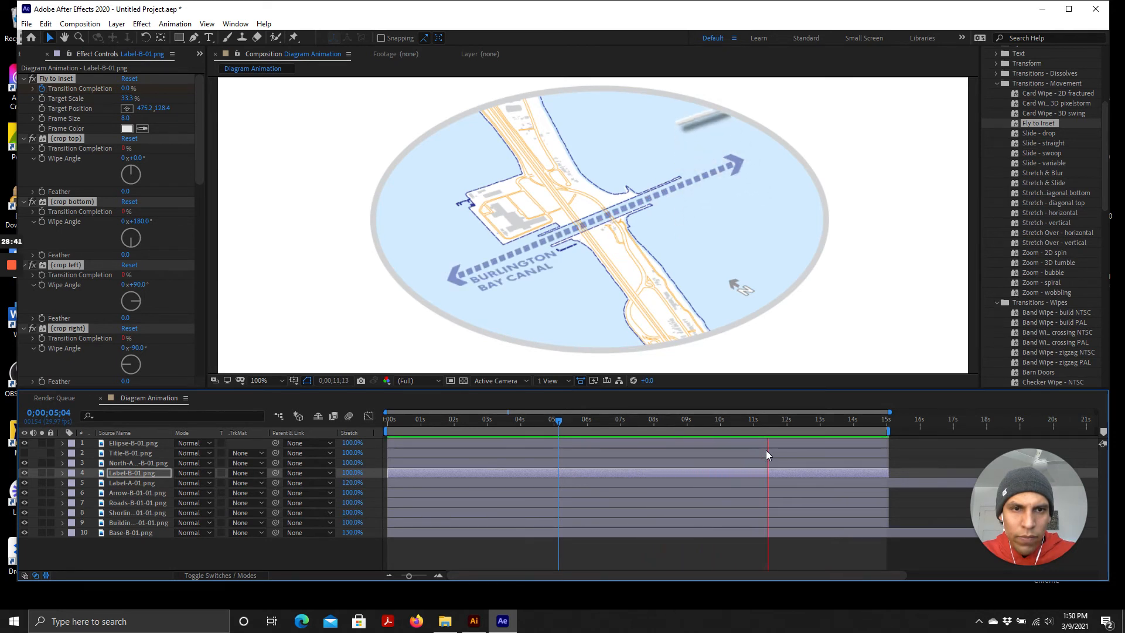
key(space)
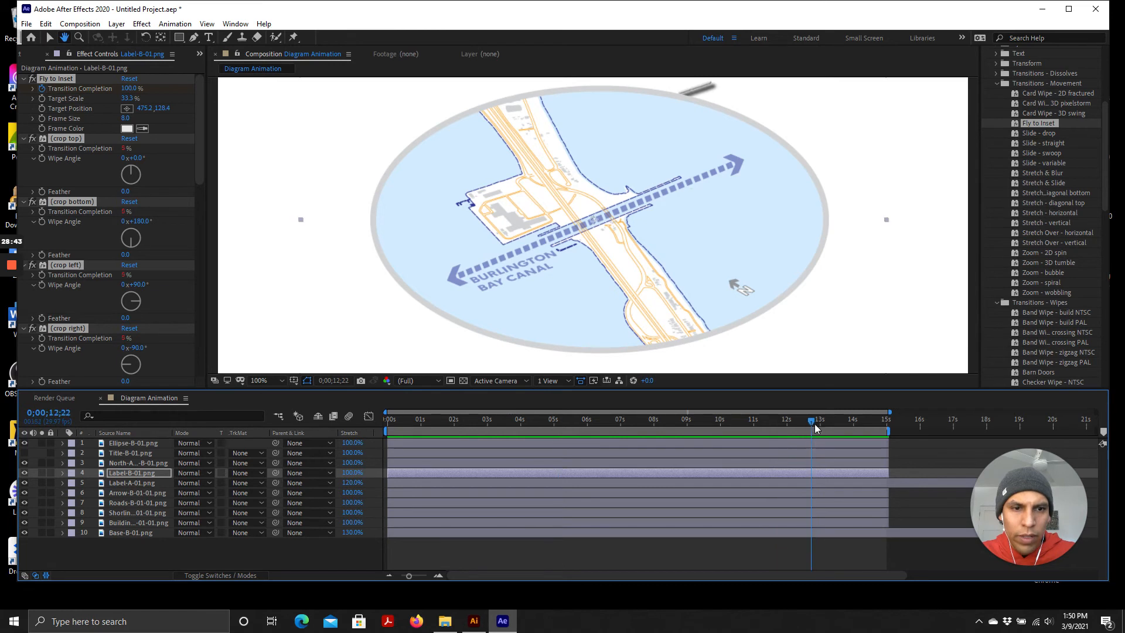
Inspect the Label-B-01.png layer's effects in the timeline and remove all effects from it
drag(800, 425, 721, 446)
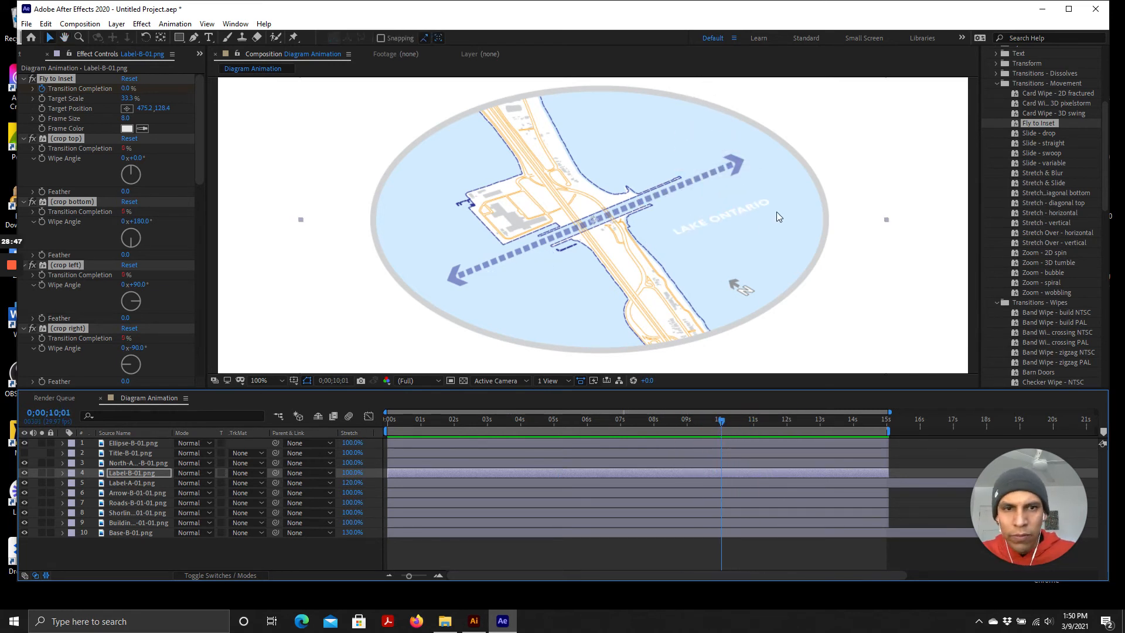
click(62, 473)
click(82, 481)
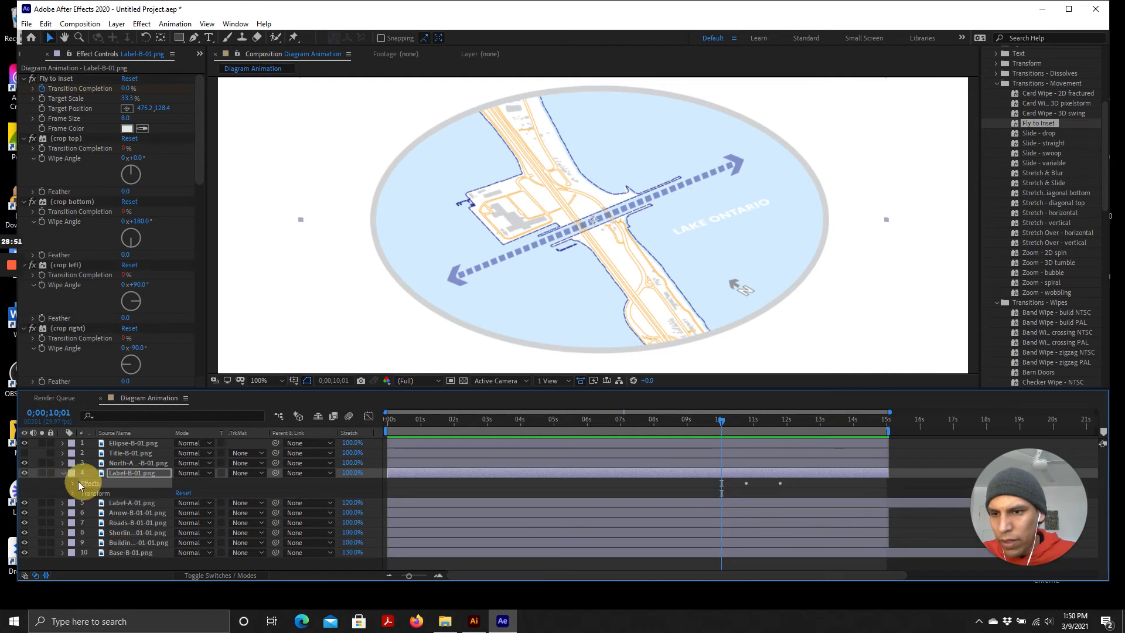
click(72, 480)
click(149, 486)
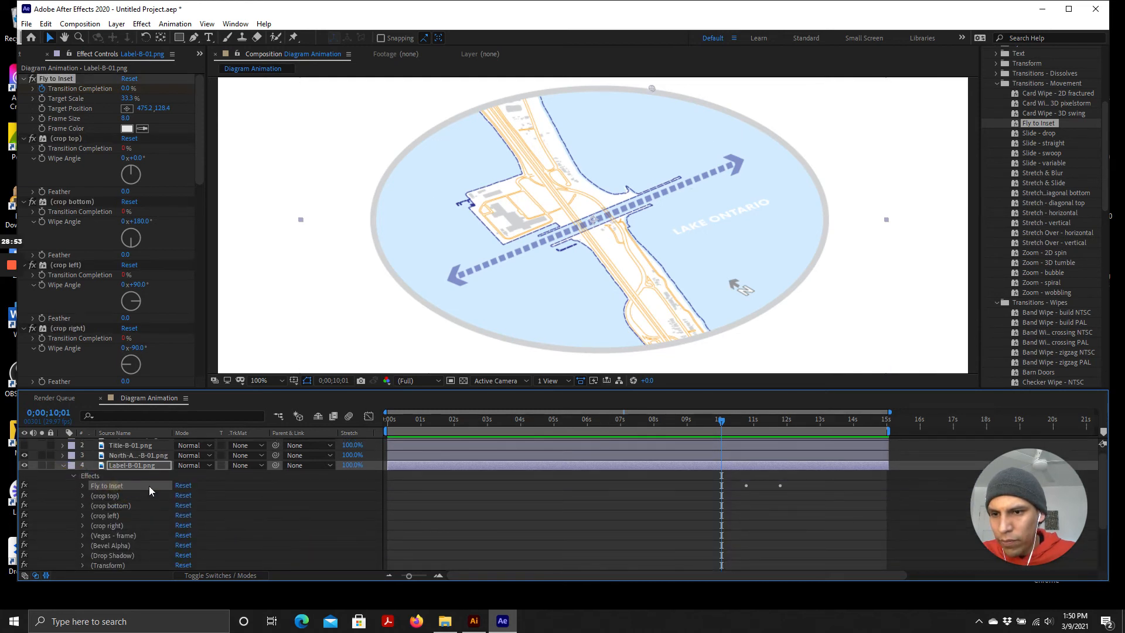
scroll(149, 488, up, 1)
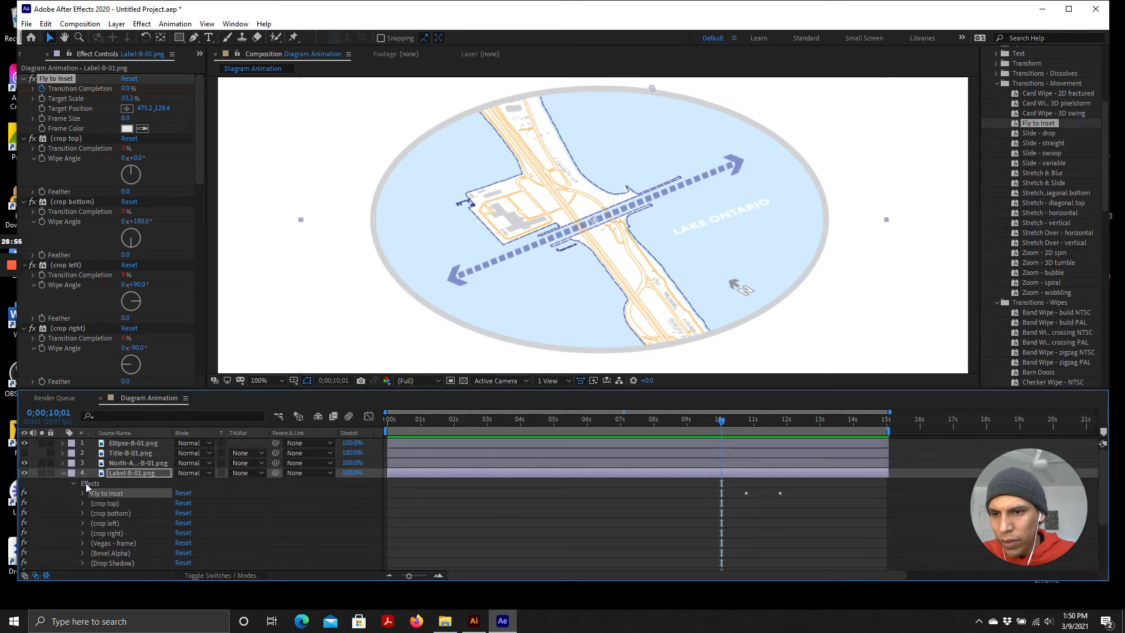
click(72, 483)
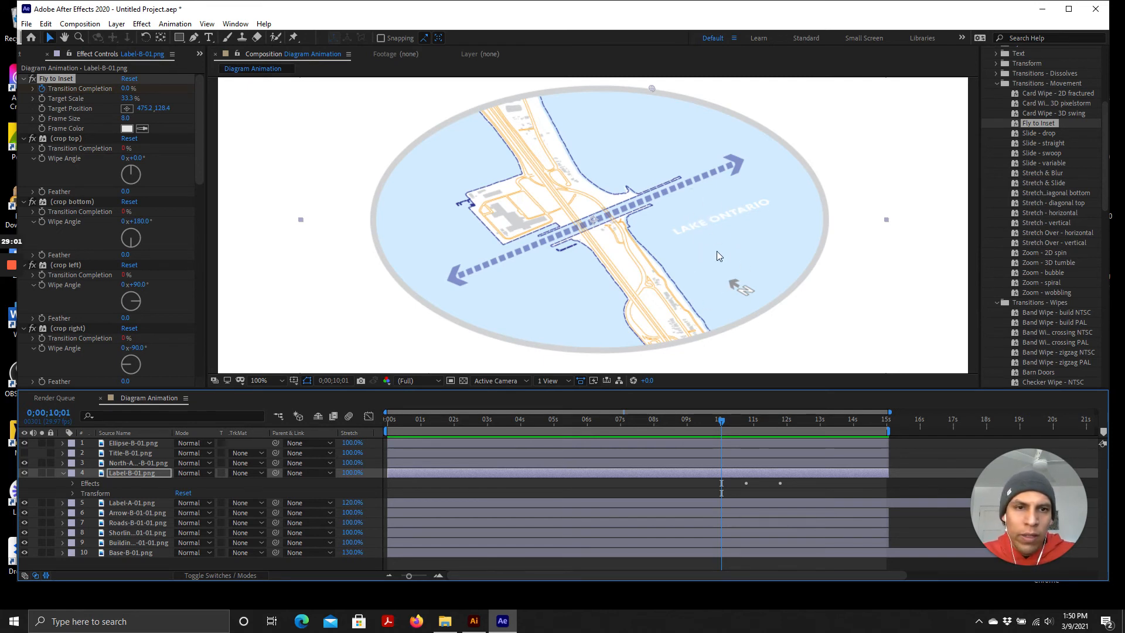
key(ctrl+shift+e)
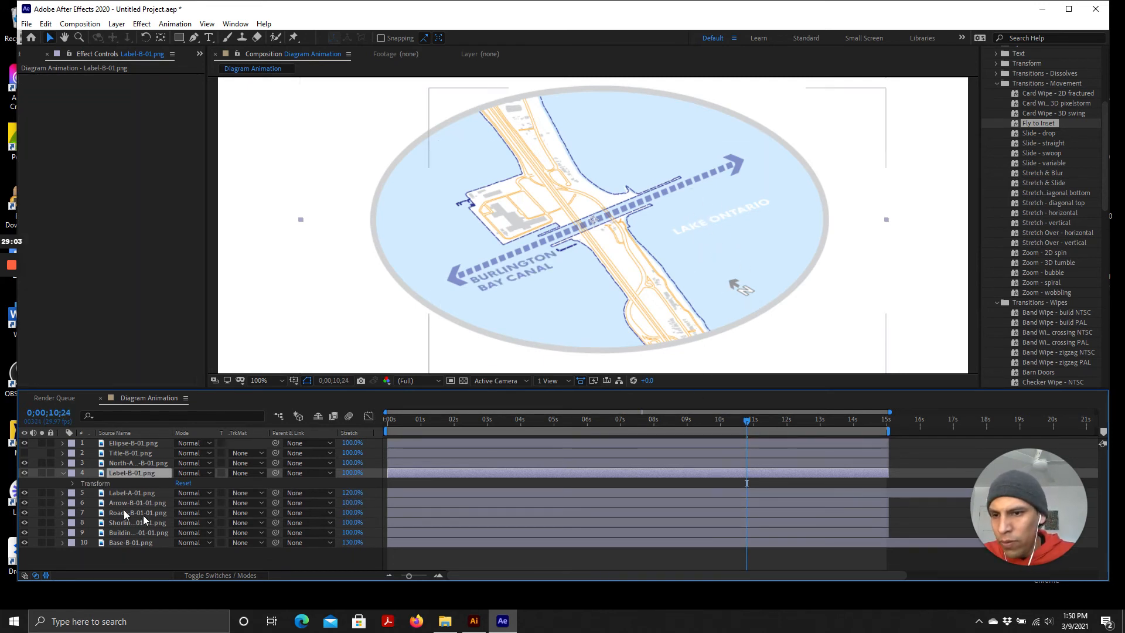
Select the Title-B-01.png layer and make it visible in the composition
click(63, 473)
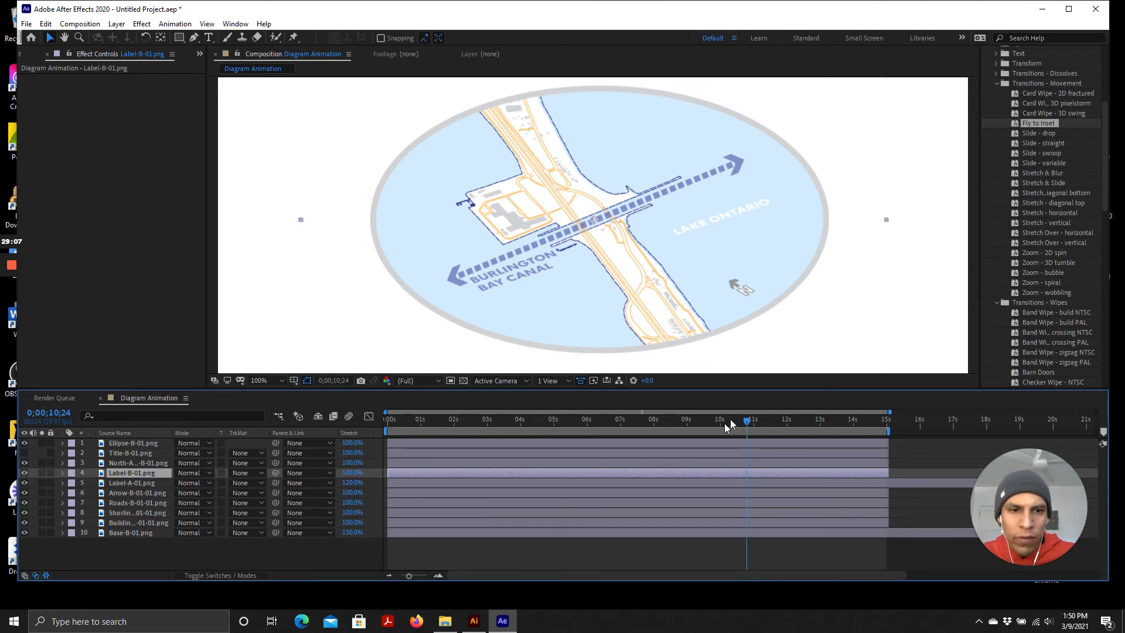
drag(422, 417, 736, 445)
click(129, 464)
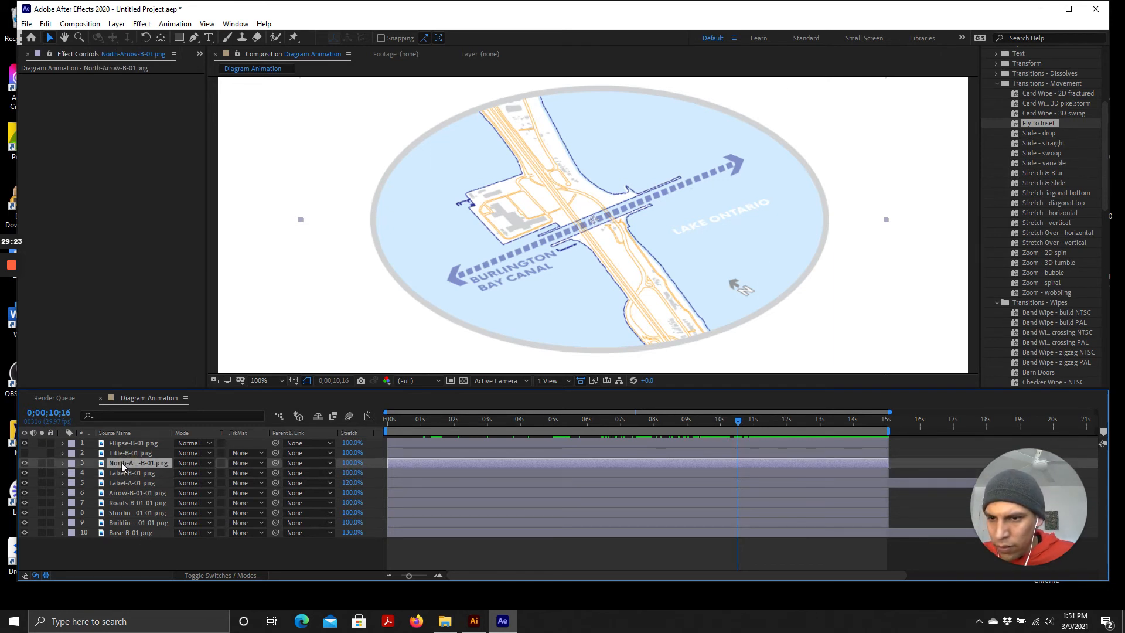
click(125, 452)
click(25, 452)
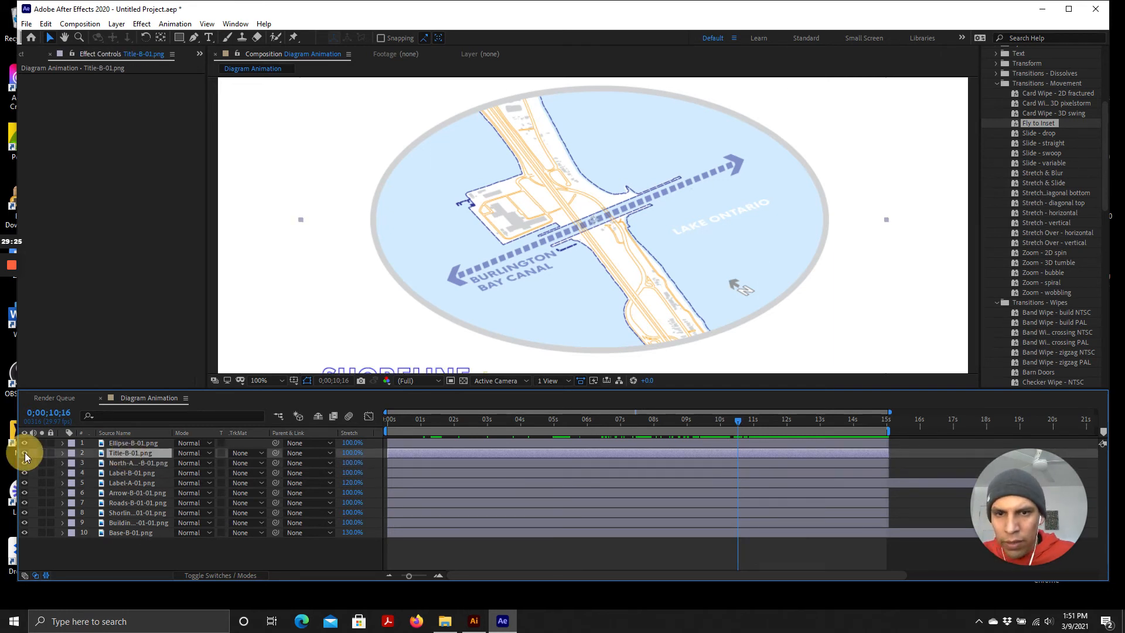
click(24, 452)
click(24, 453)
Browse the animation preset folders for a transition to apply to the title layer
scroll(504, 197, down, 1)
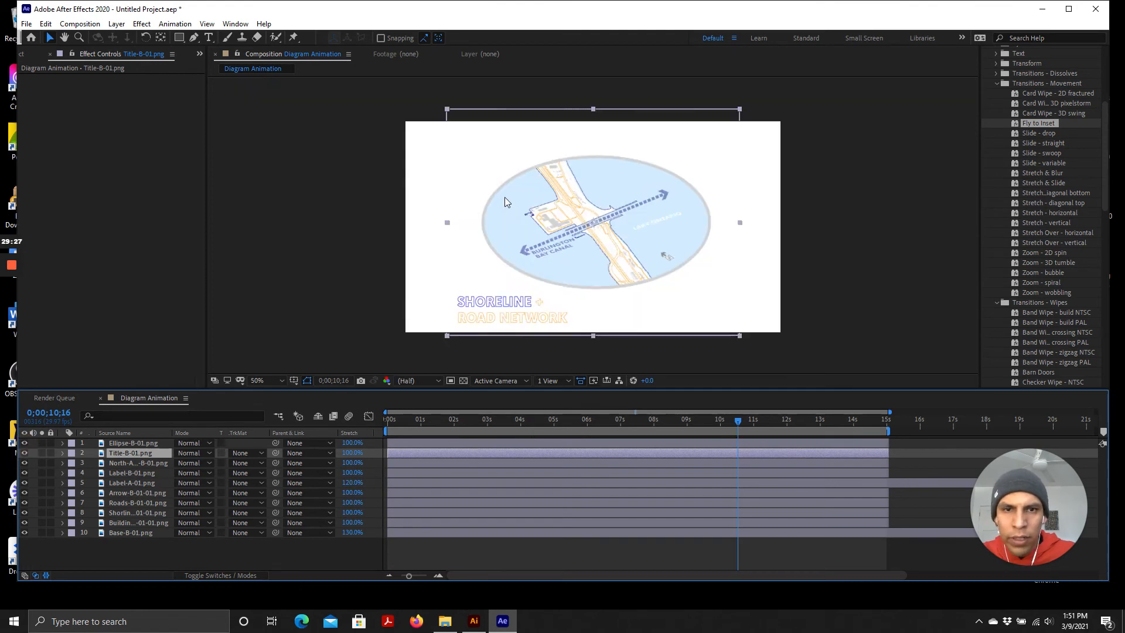
scroll(490, 322, up, 1)
scroll(481, 304, down, 1)
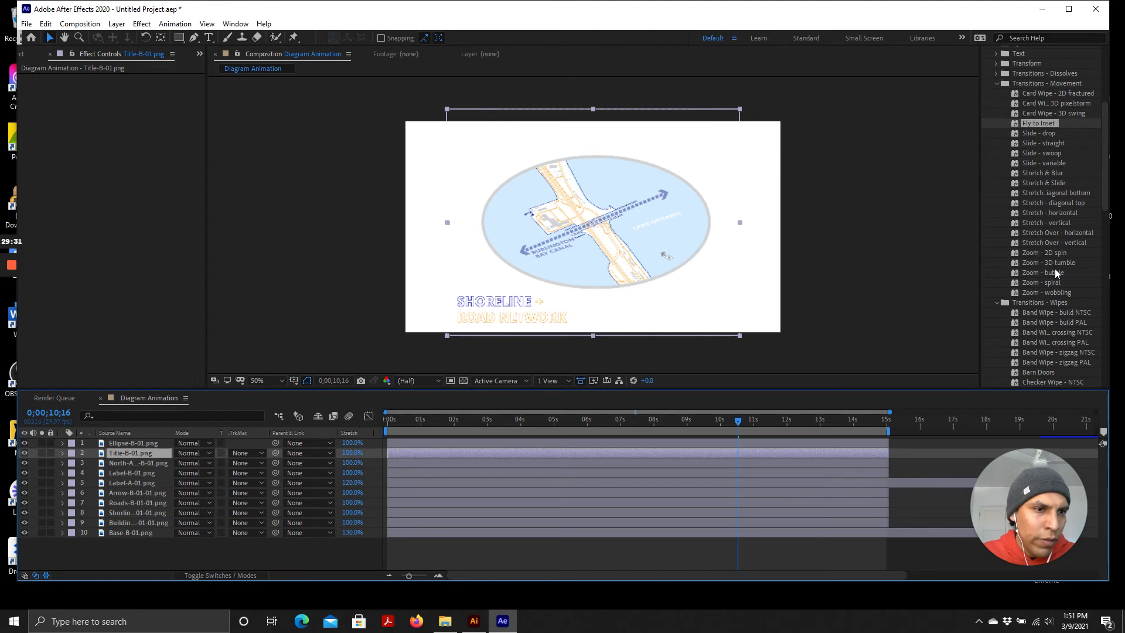
mouse_move(738, 426)
mouse_down()
mouse_move(712, 424)
mouse_move(758, 429)
mouse_move(575, 420)
mouse_move(369, 428)
mouse_move(475, 440)
mouse_move(363, 434)
mouse_up()
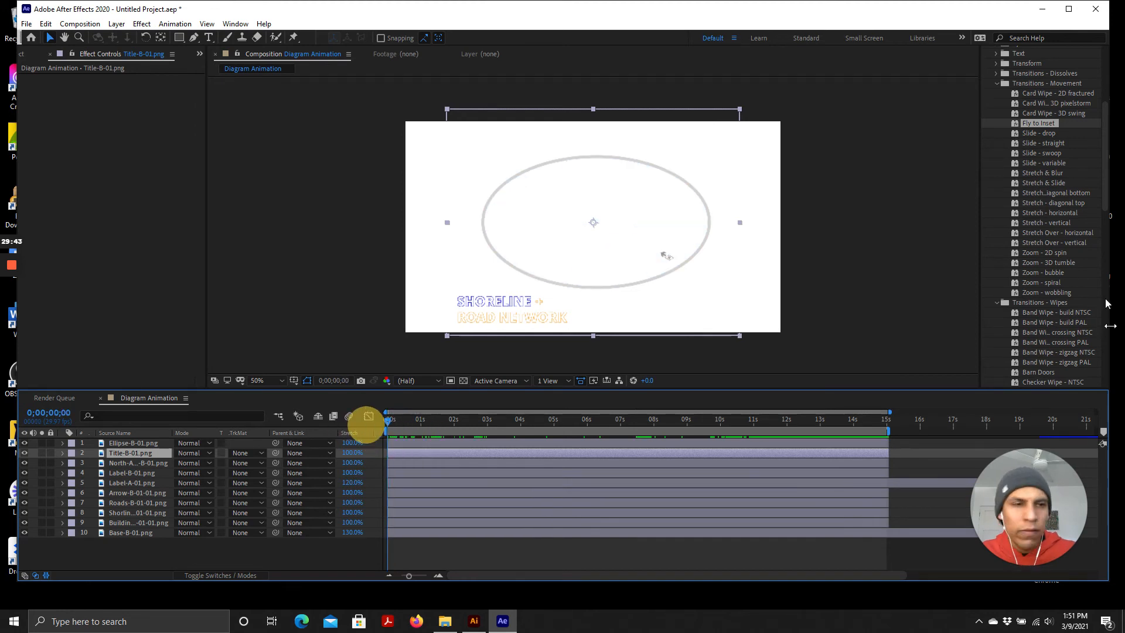
scroll(1054, 195, down, 10)
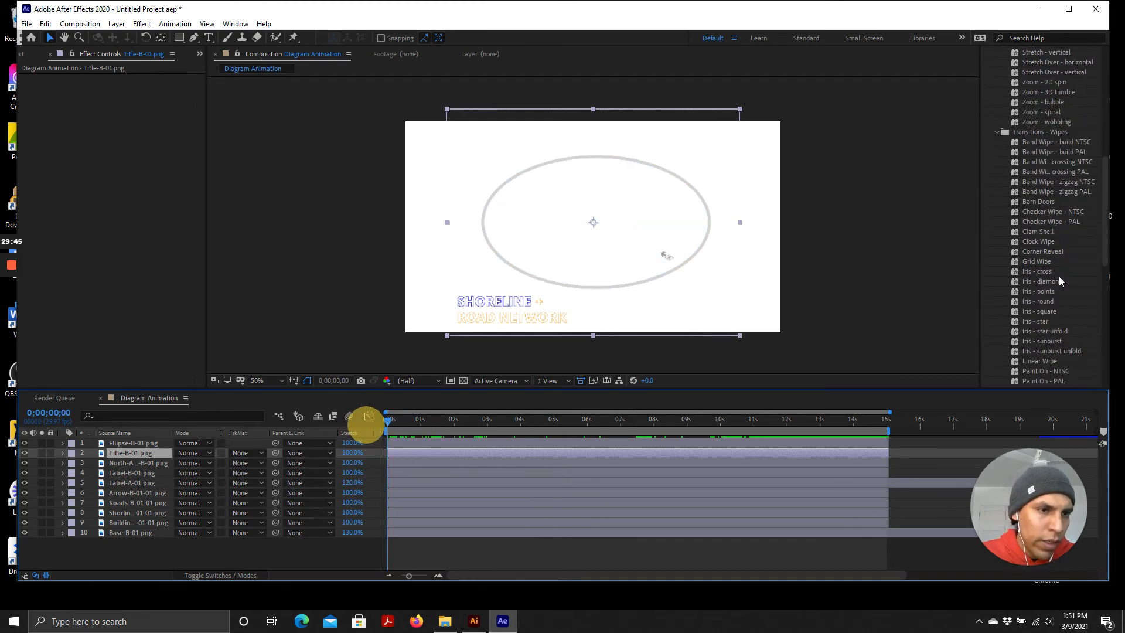
scroll(1054, 282, up, 10)
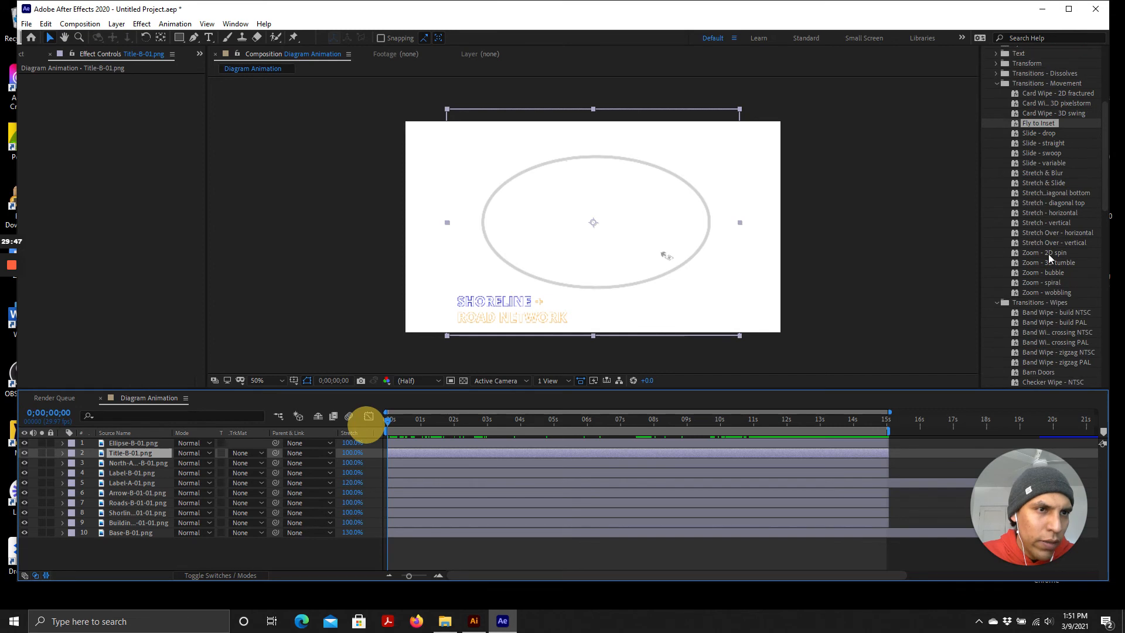
click(995, 126)
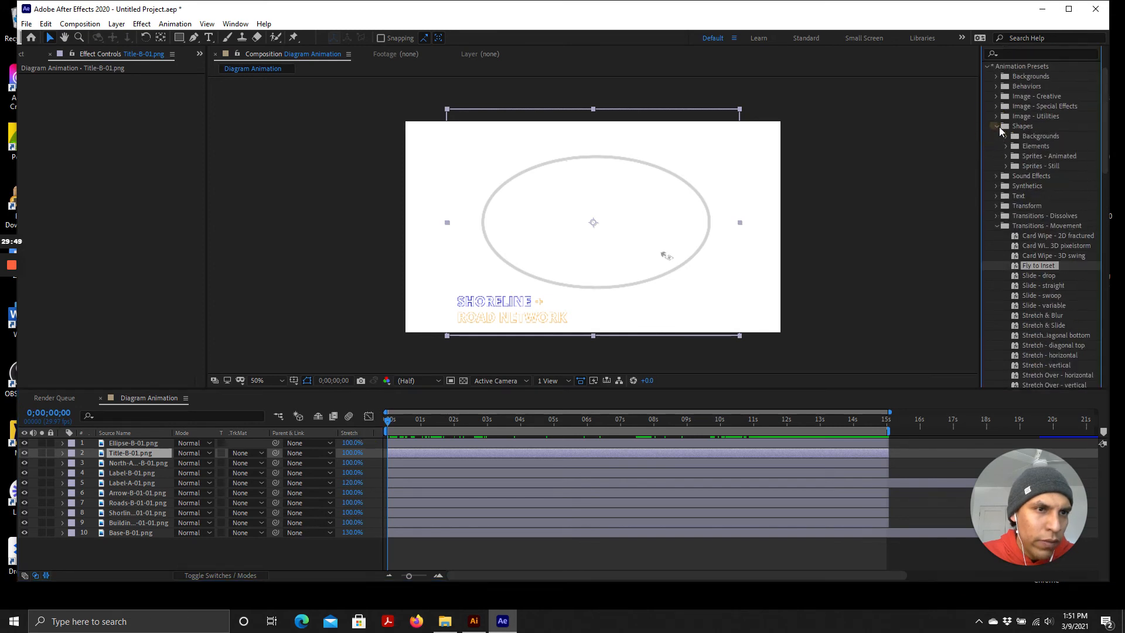
click(1006, 136)
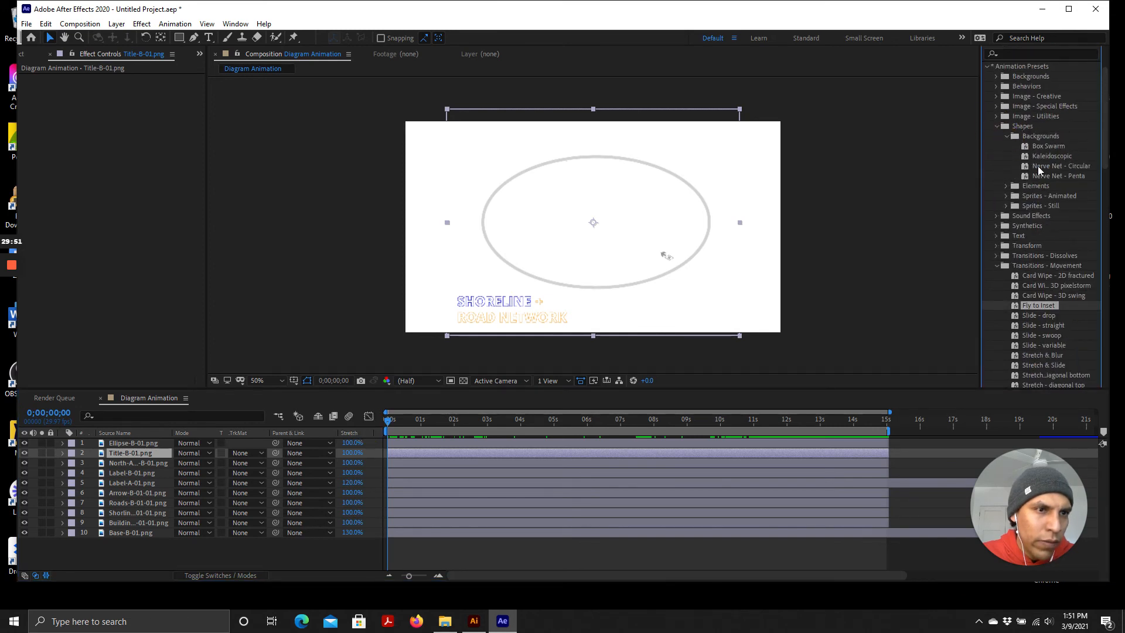
click(996, 245)
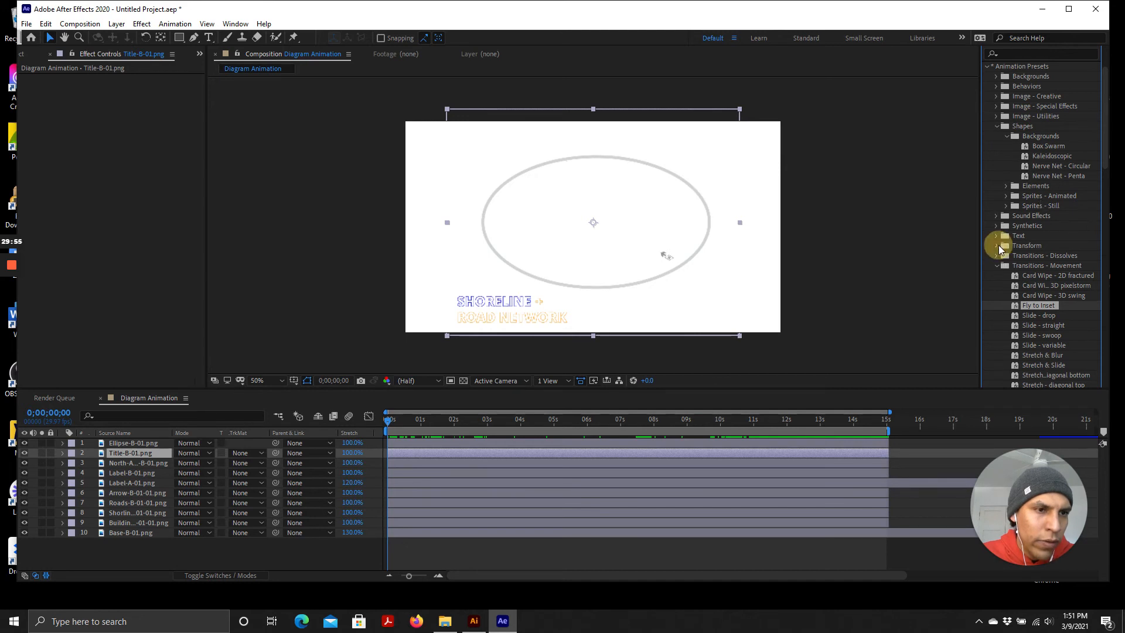
click(997, 97)
scroll(1048, 169, up, 2)
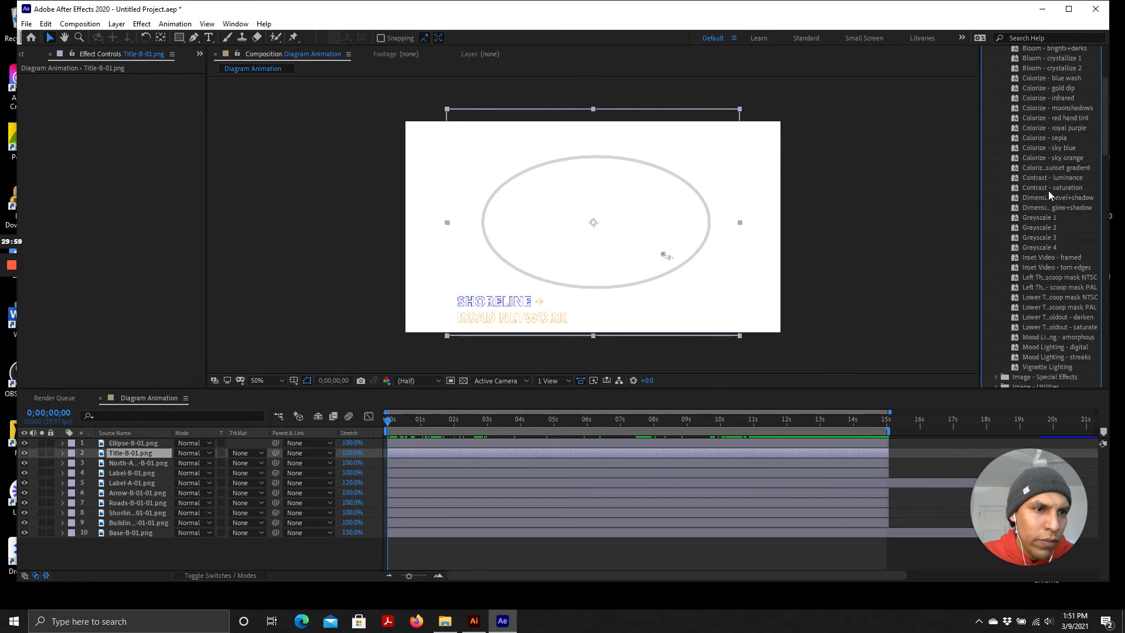
click(995, 130)
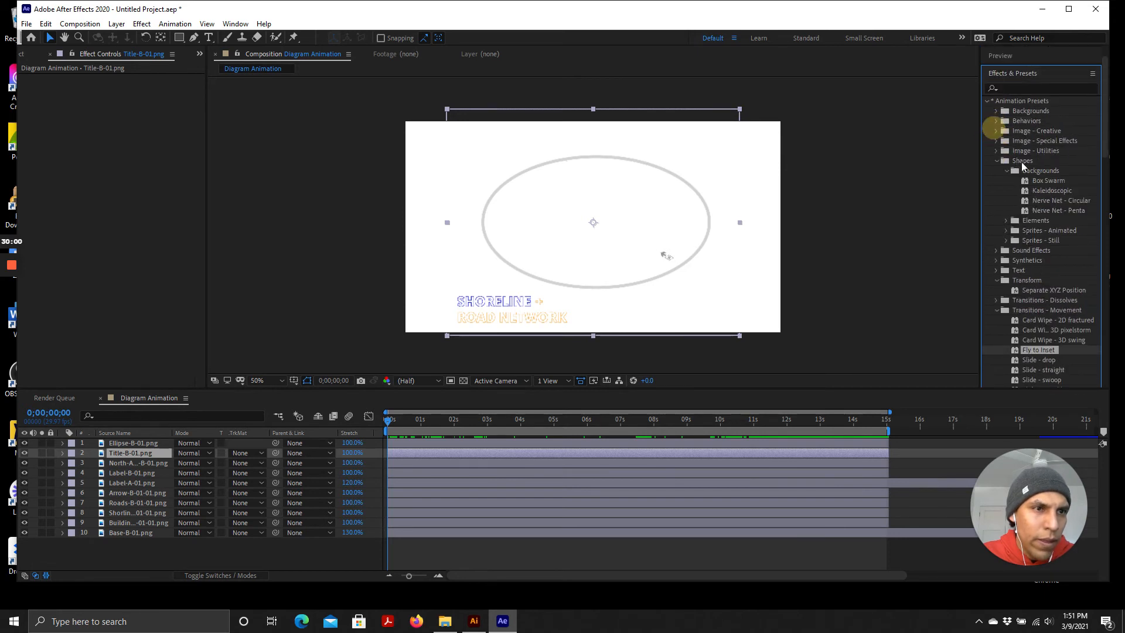
click(996, 141)
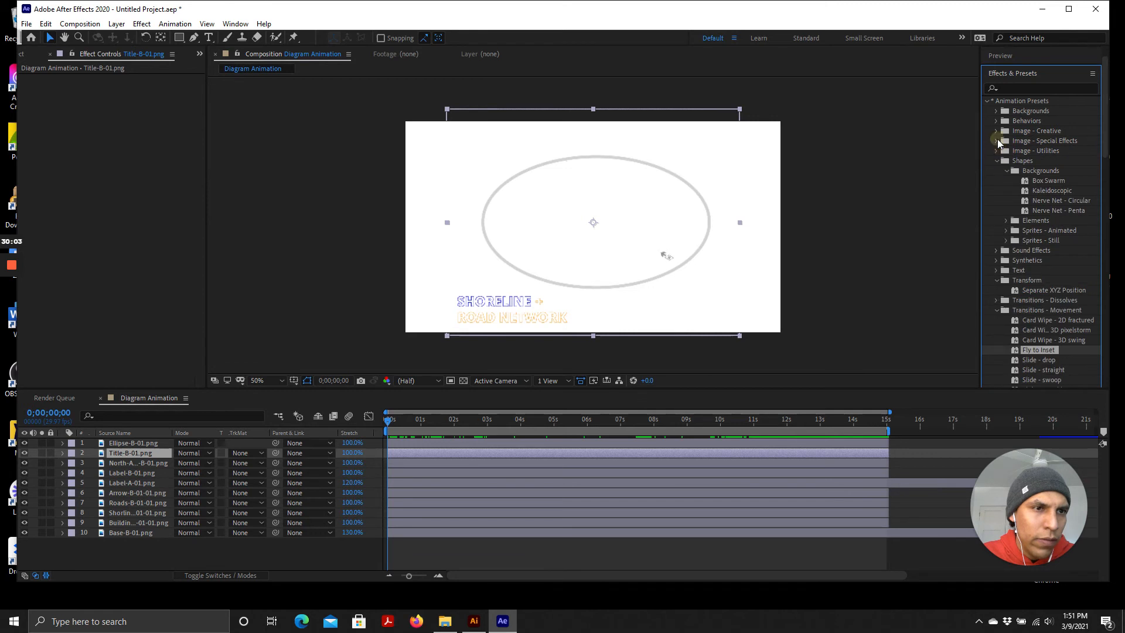
scroll(1025, 208, down, 8)
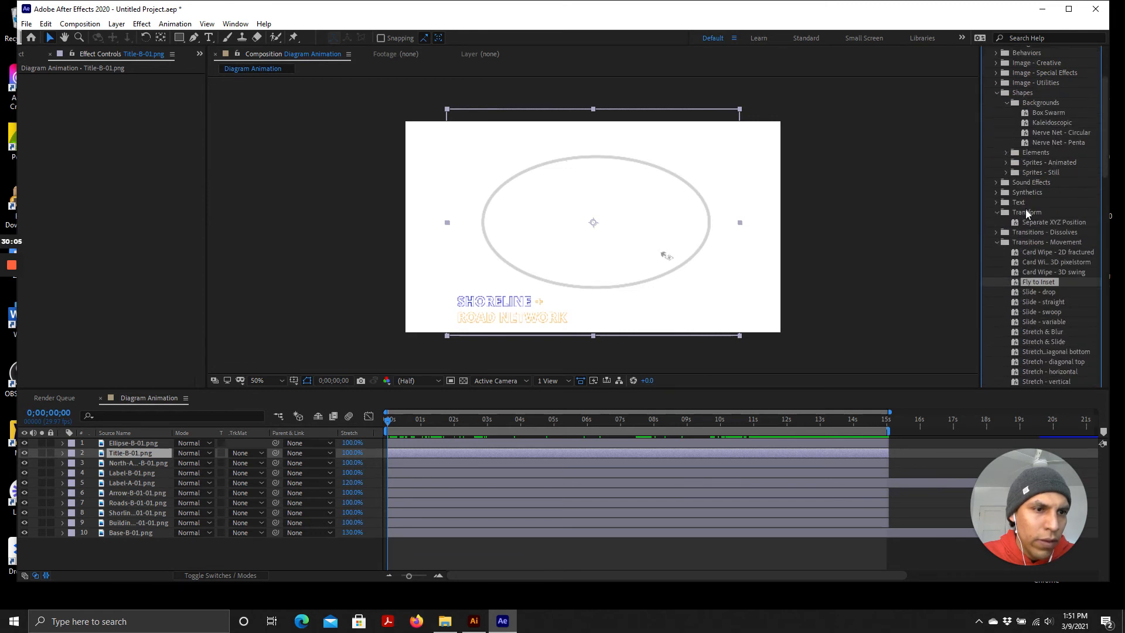
scroll(1054, 246, down, 2)
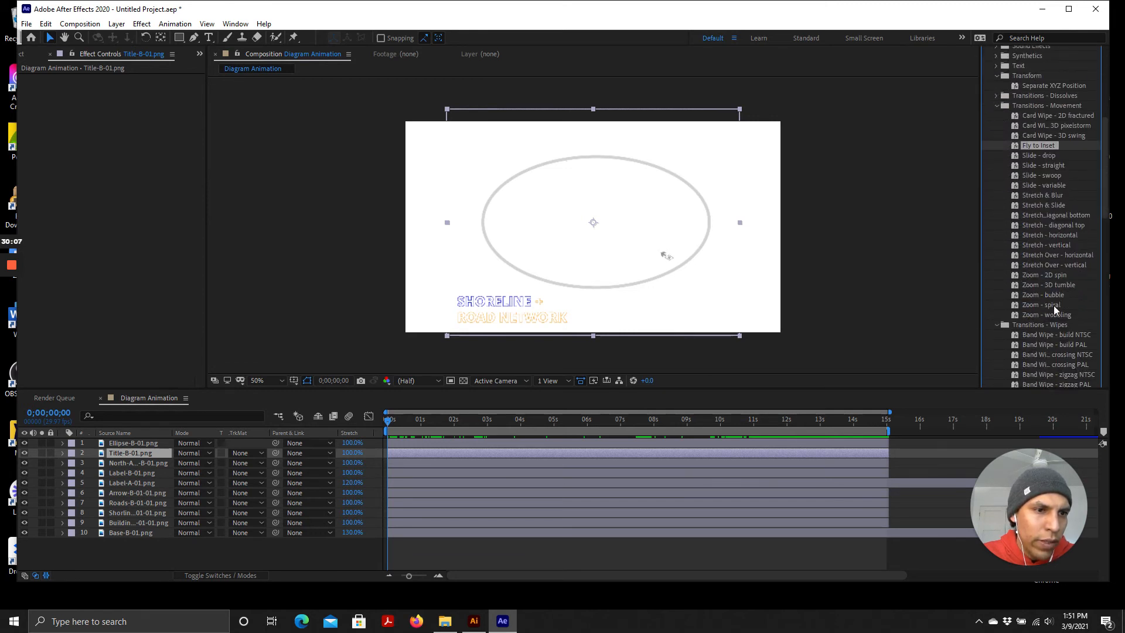
scroll(1048, 263, down, 2)
scroll(1051, 260, down, 4)
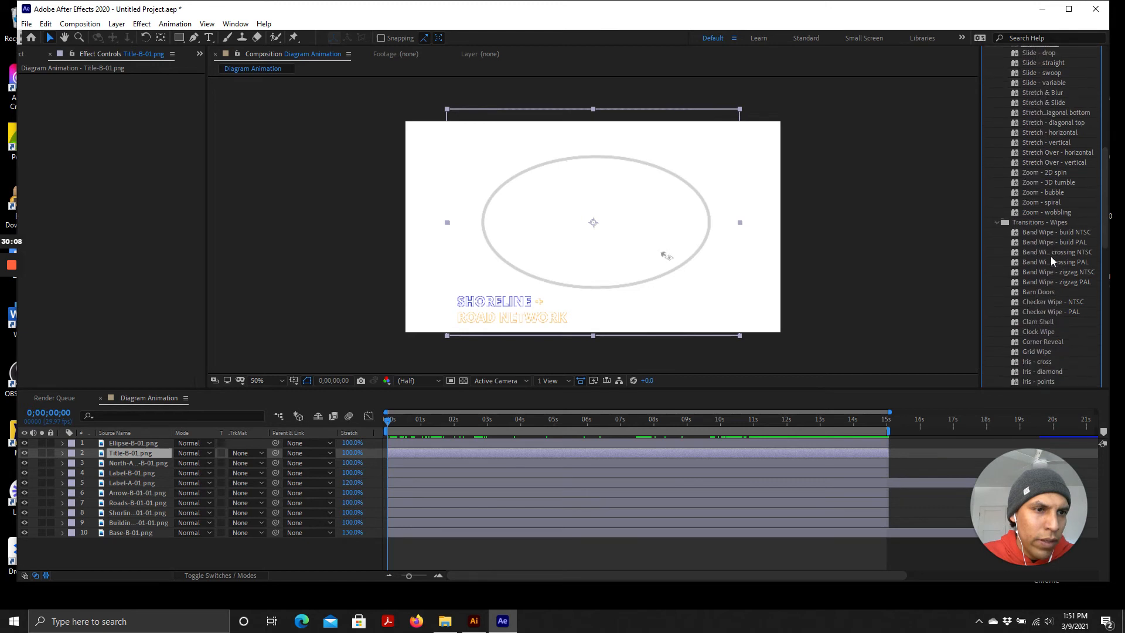
Try the Zoom - 2D spin preset on Title-B-01.png, previewing it from the start before undoing it
click(1046, 172)
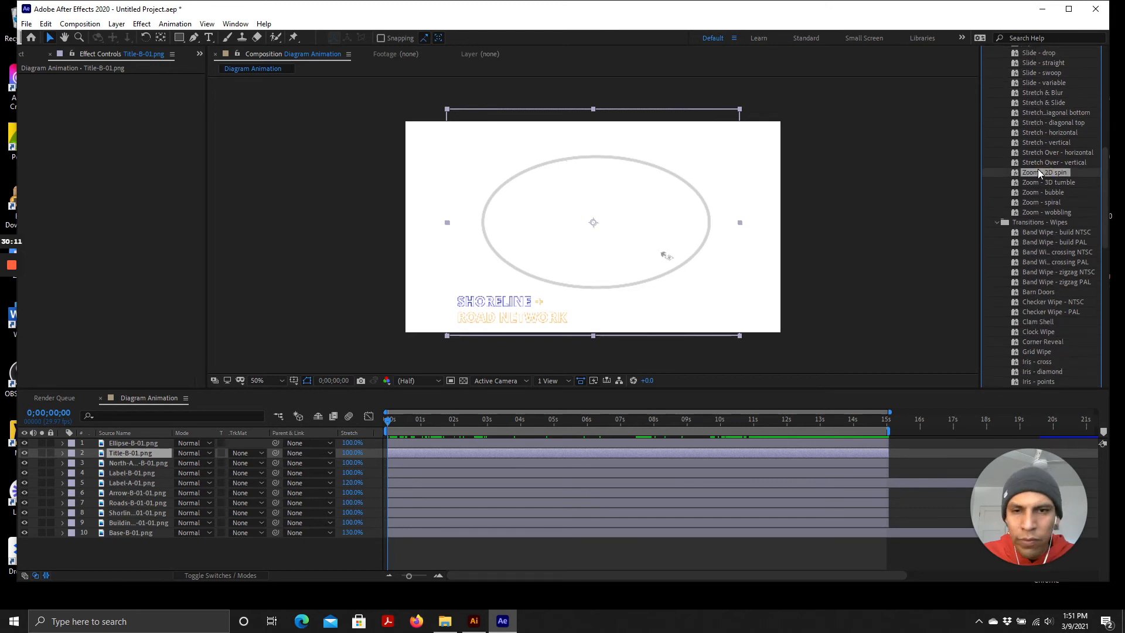
double_click(1038, 173)
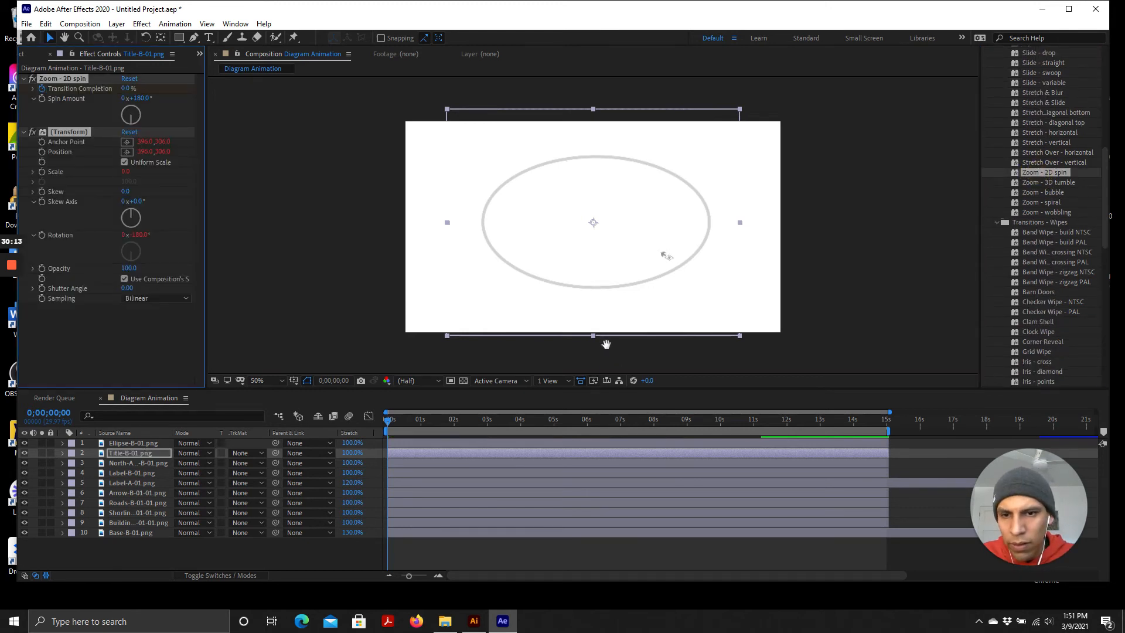
key(space)
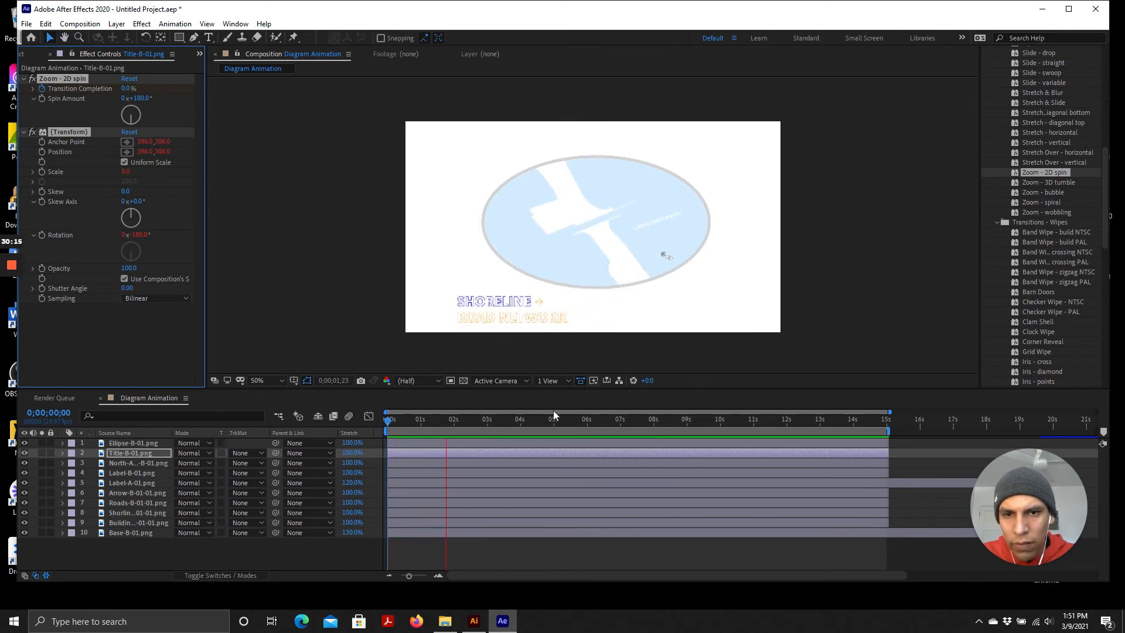
click(476, 420)
drag(444, 424, 342, 418)
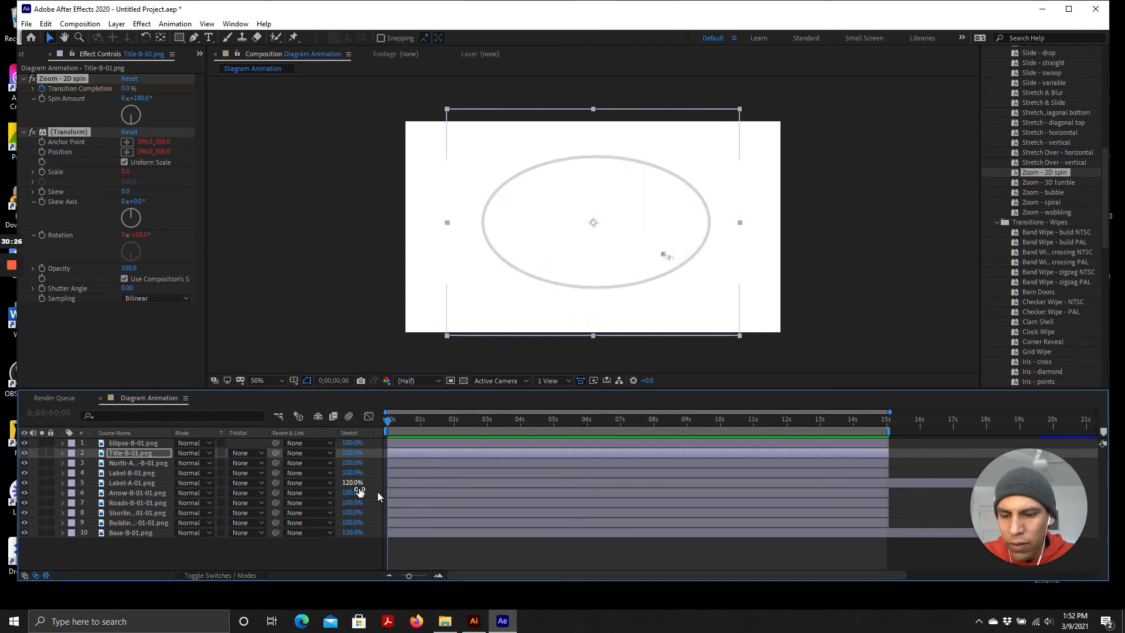
key(ctrl+z)
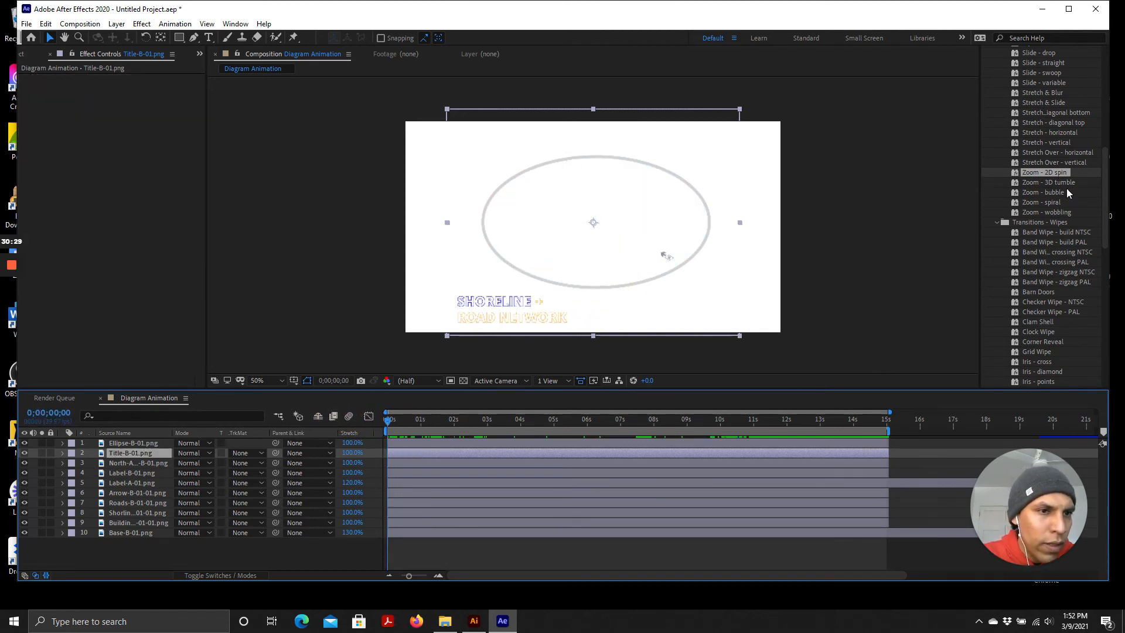
Try the Zoom - 3D tumble preset on the title layer with a preview, then remove all its effects
double_click(1054, 183)
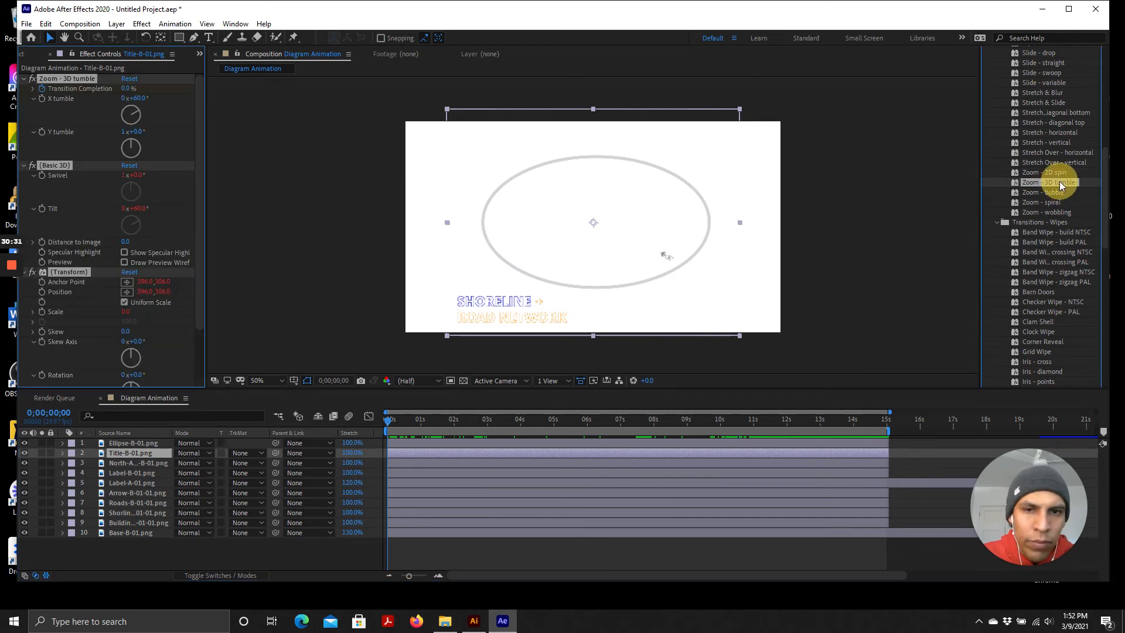
key(space)
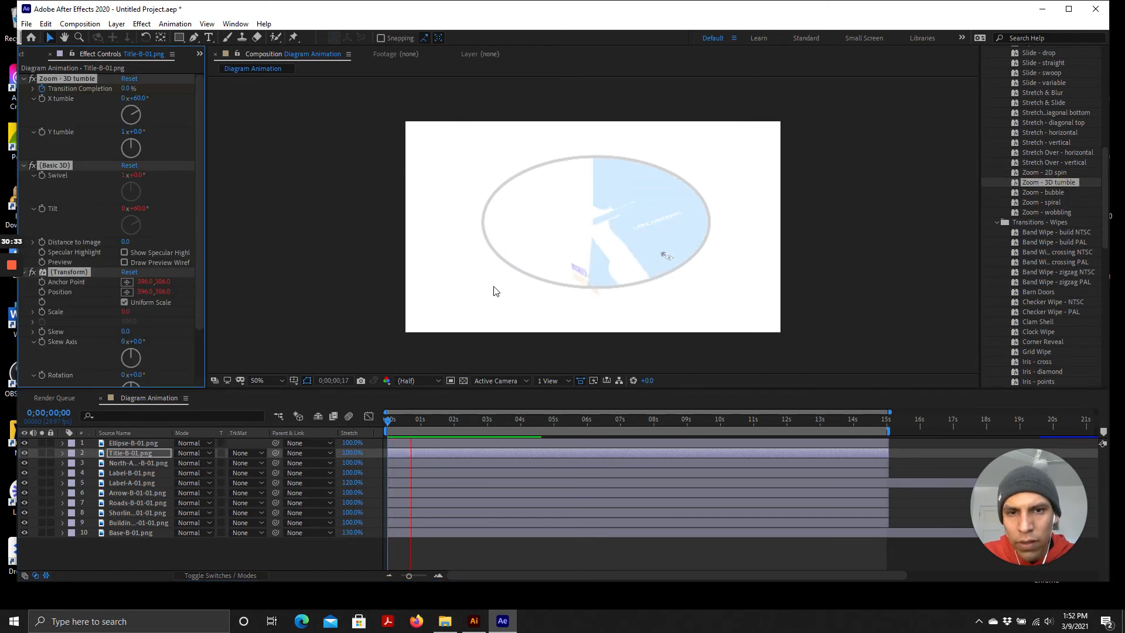
drag(459, 418, 296, 393)
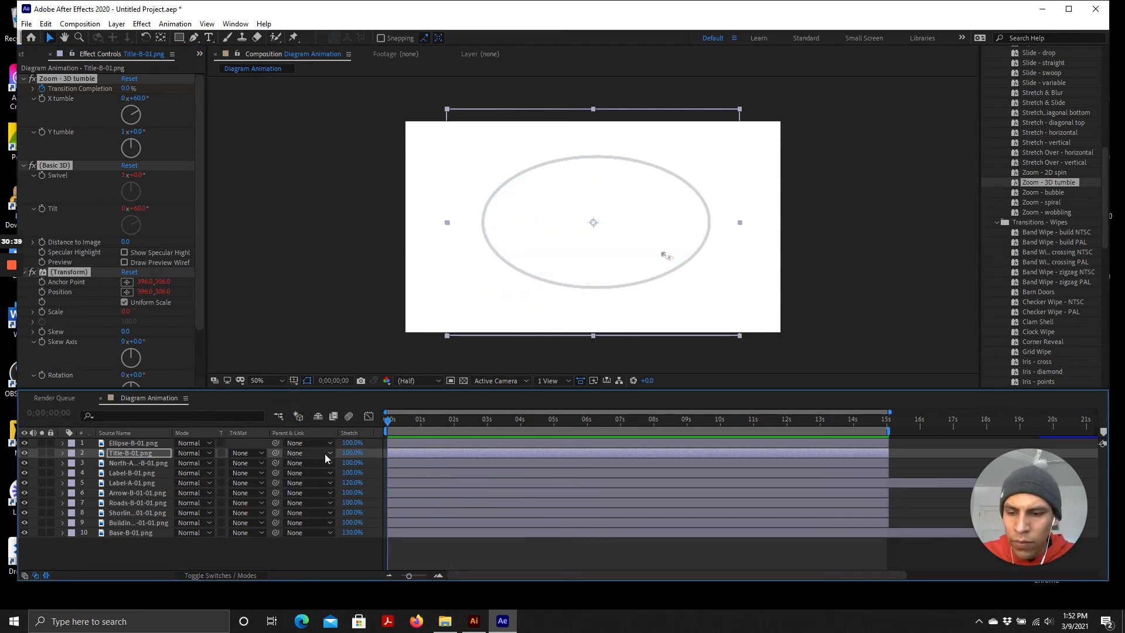
key(ctrl+shift+e)
Apply the Grid Wipe transition preset to the Title-B-01.png layer and preview it from the start
scroll(1050, 302, down, 5)
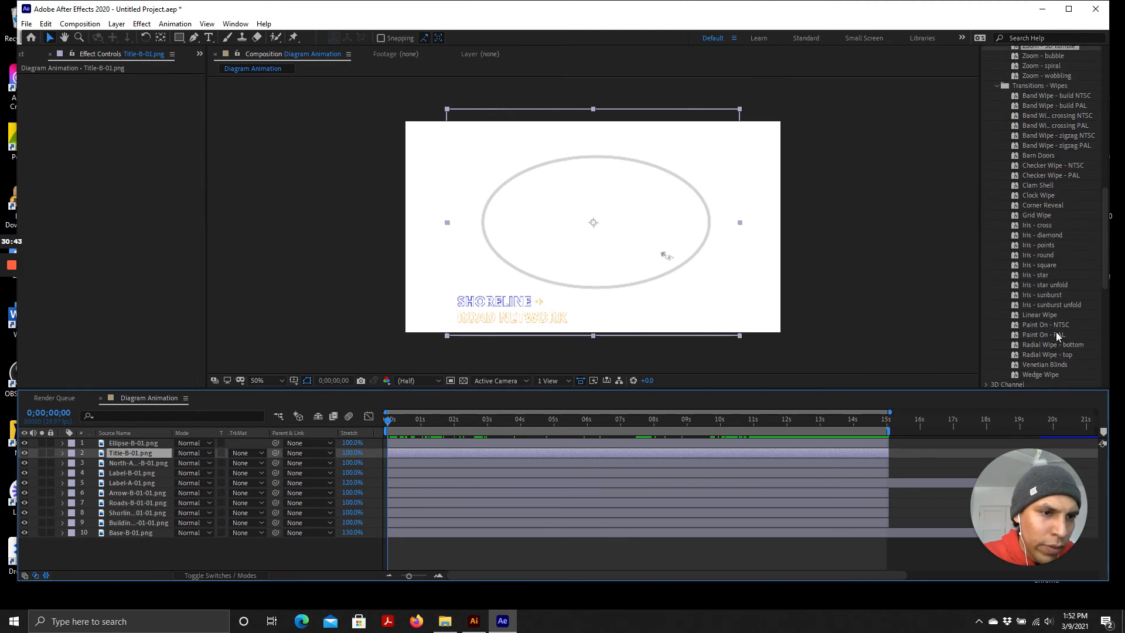
click(1053, 216)
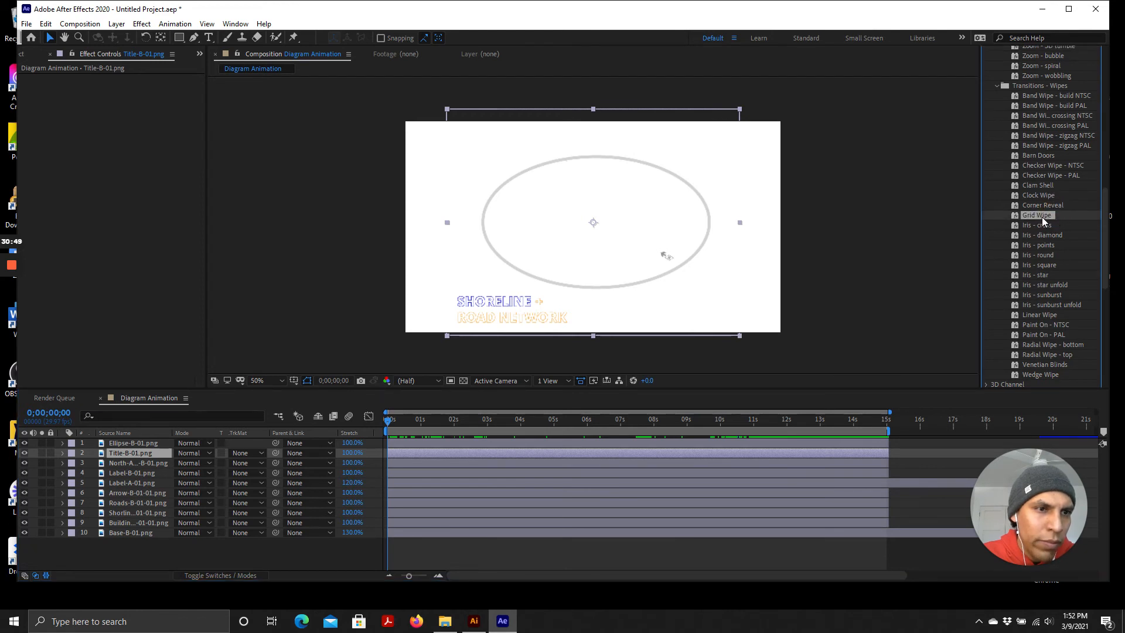
double_click(1042, 215)
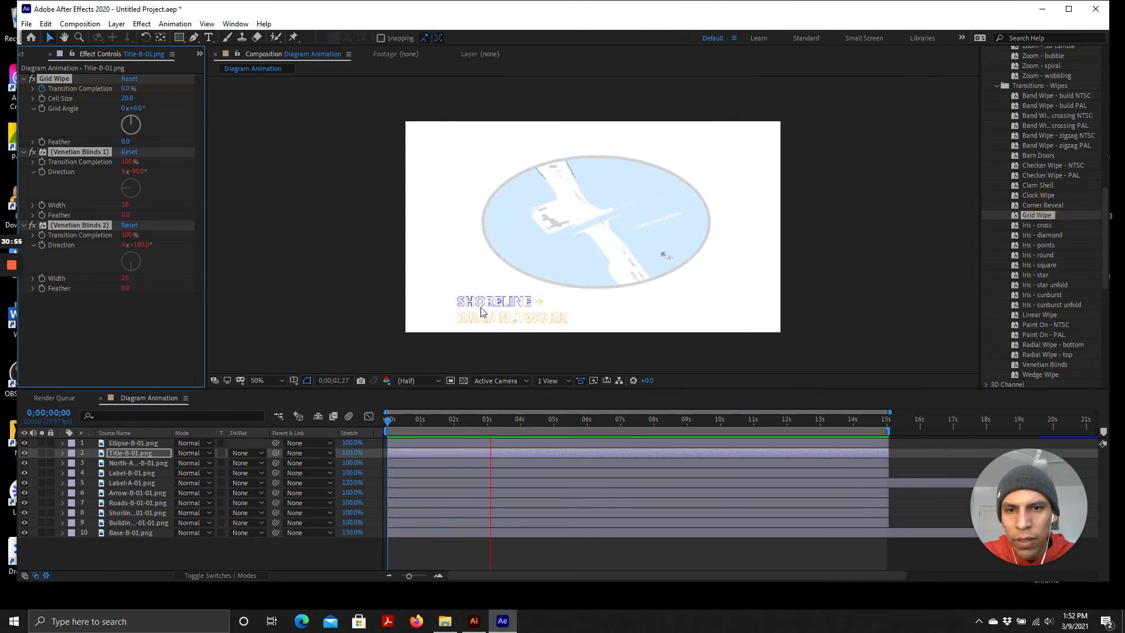
key(space)
drag(496, 423, 334, 396)
scroll(488, 267, up, 1)
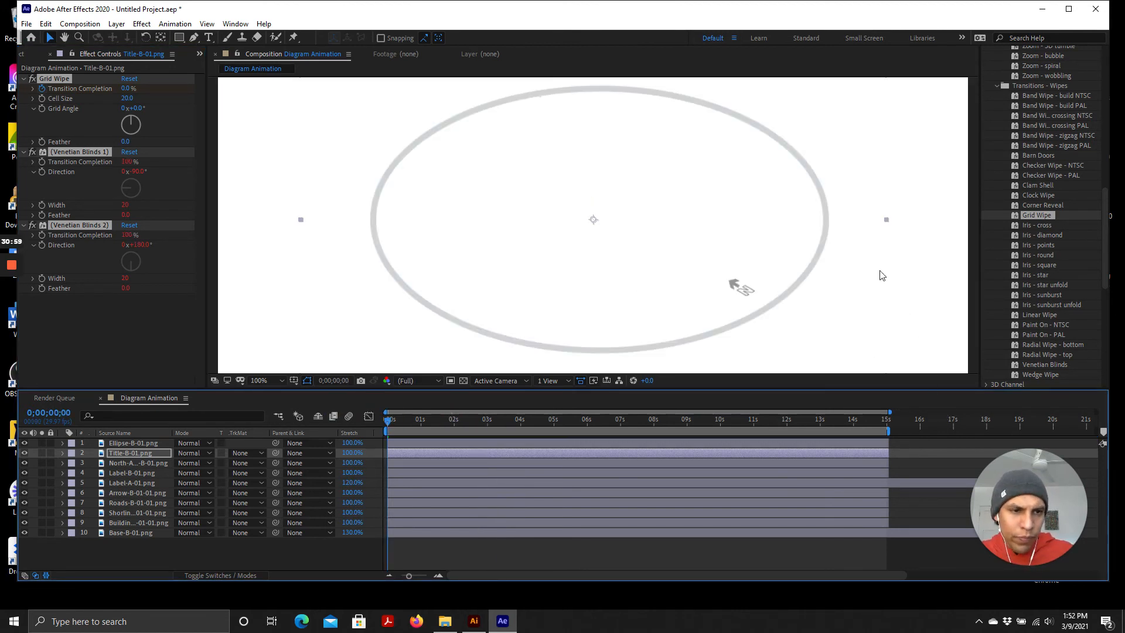
scroll(707, 245, down, 1)
scroll(703, 246, up, 1)
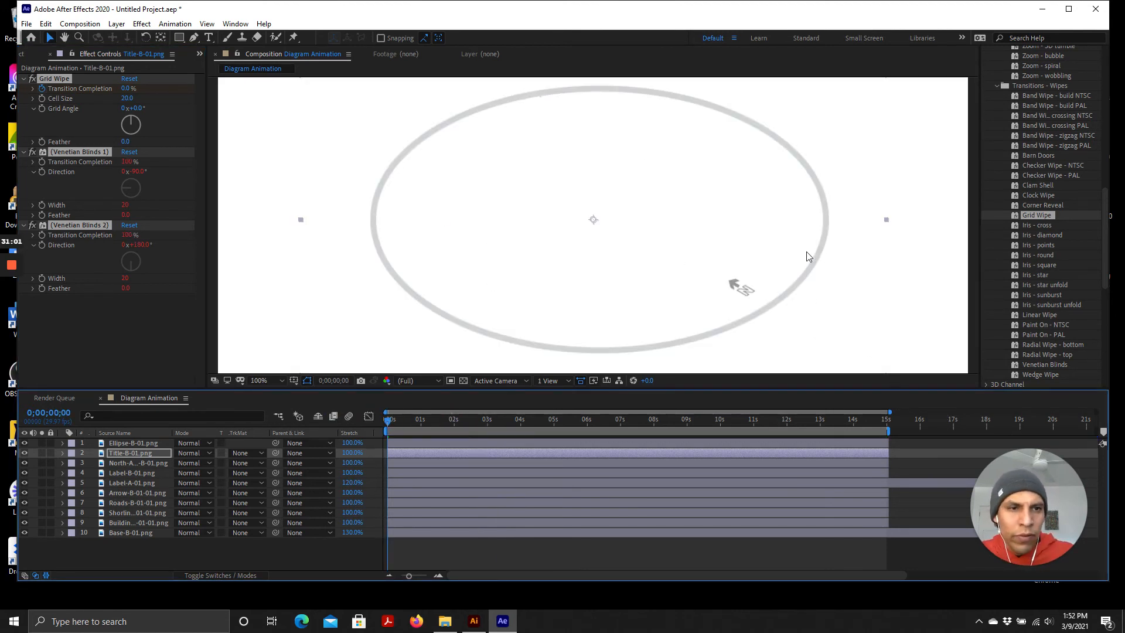
Scrub through the Diagram Animation timeline to check the Grid Wipe reveal of the title layer
scroll(808, 256, down, 1)
scroll(399, 298, up, 1)
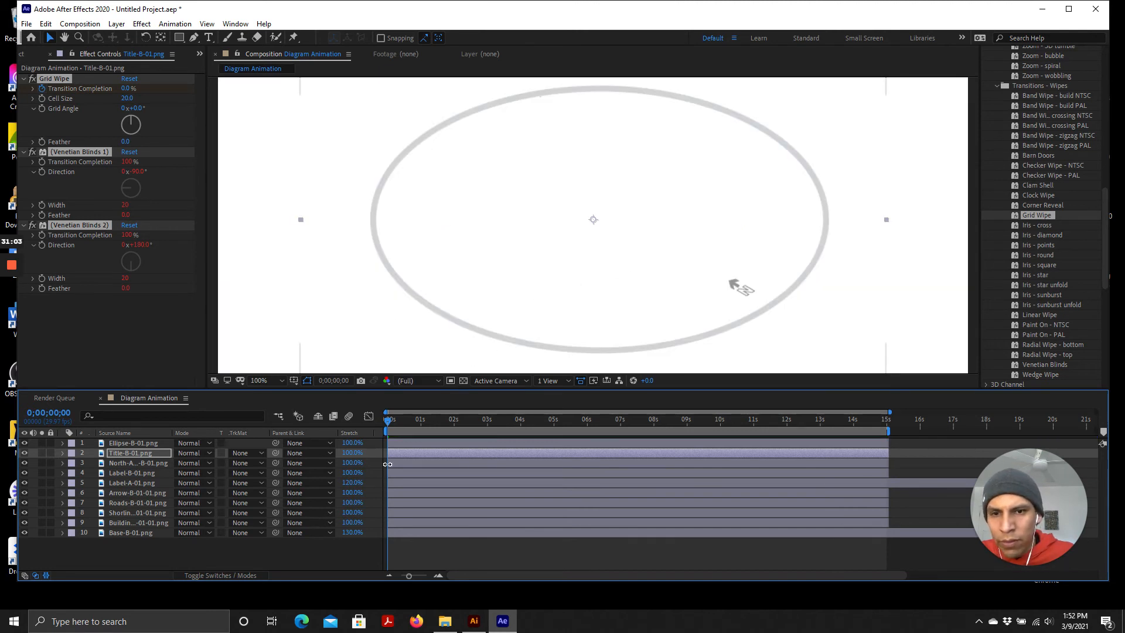
drag(389, 419, 349, 435)
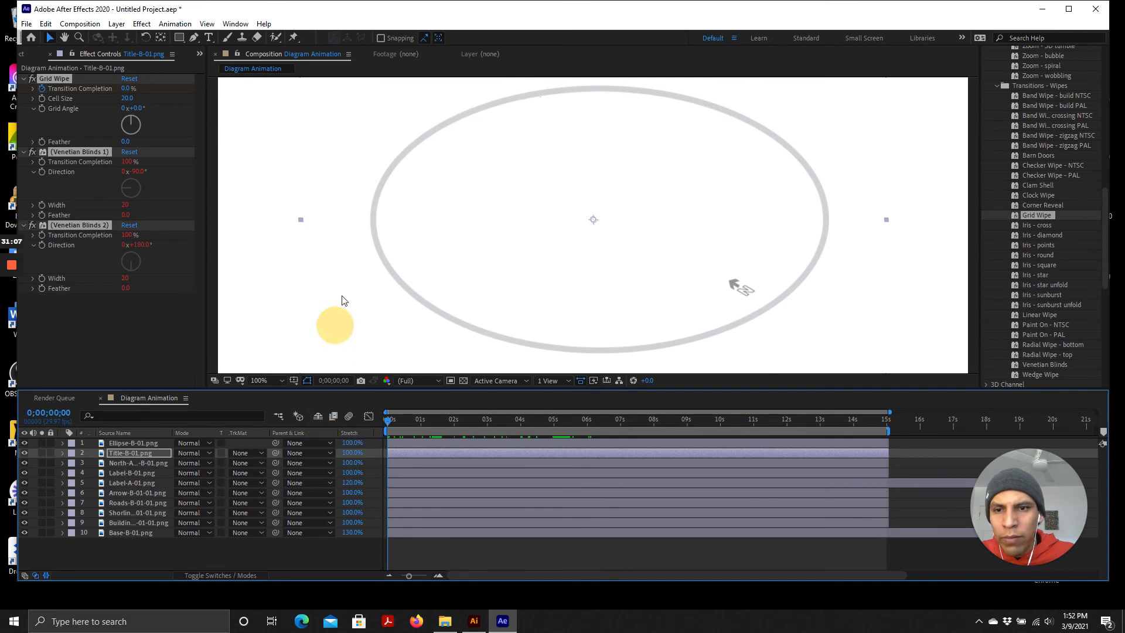
scroll(349, 319, down, 2)
scroll(477, 269, up, 2)
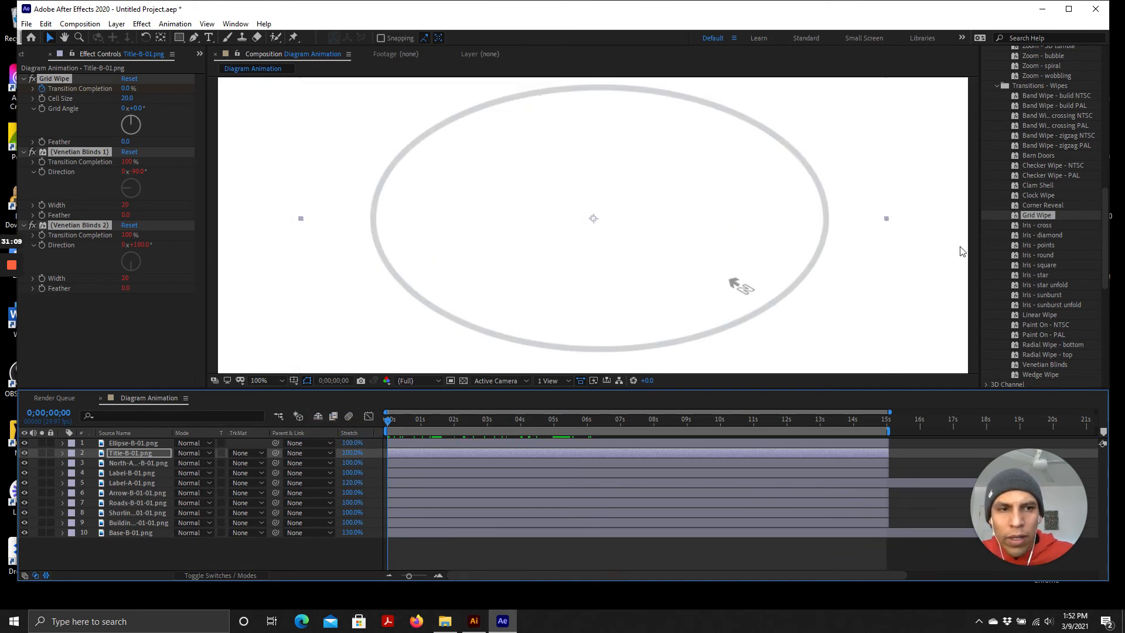
scroll(480, 284, down, 2)
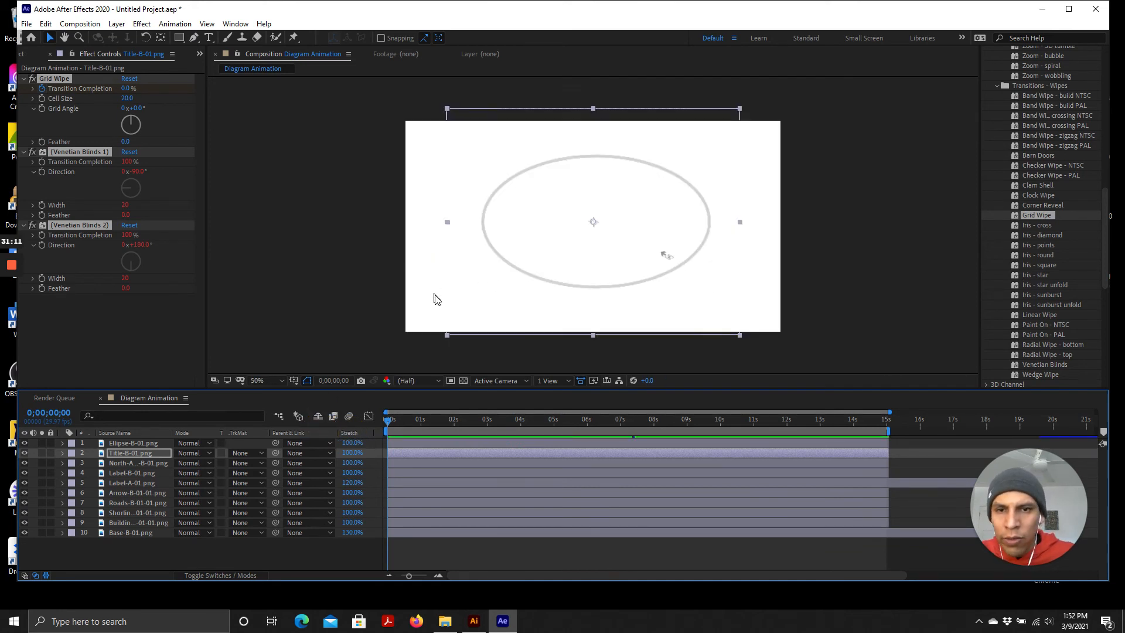
scroll(436, 299, up, 2)
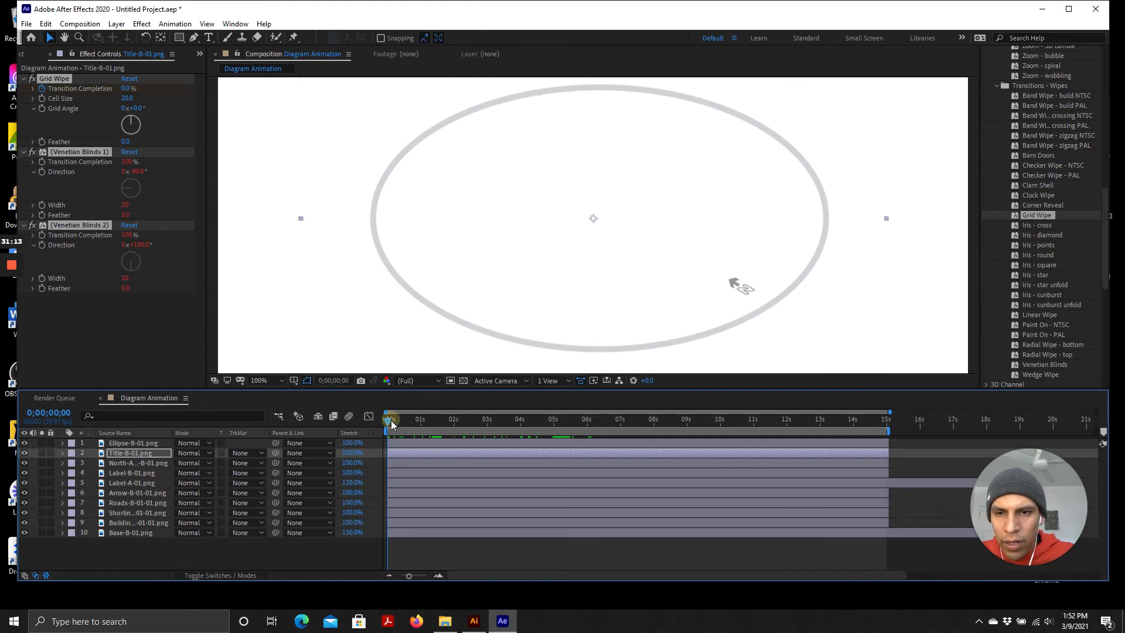
mouse_move(391, 420)
mouse_down()
mouse_move(439, 423)
mouse_move(388, 424)
mouse_up()
scroll(481, 307, down, 4)
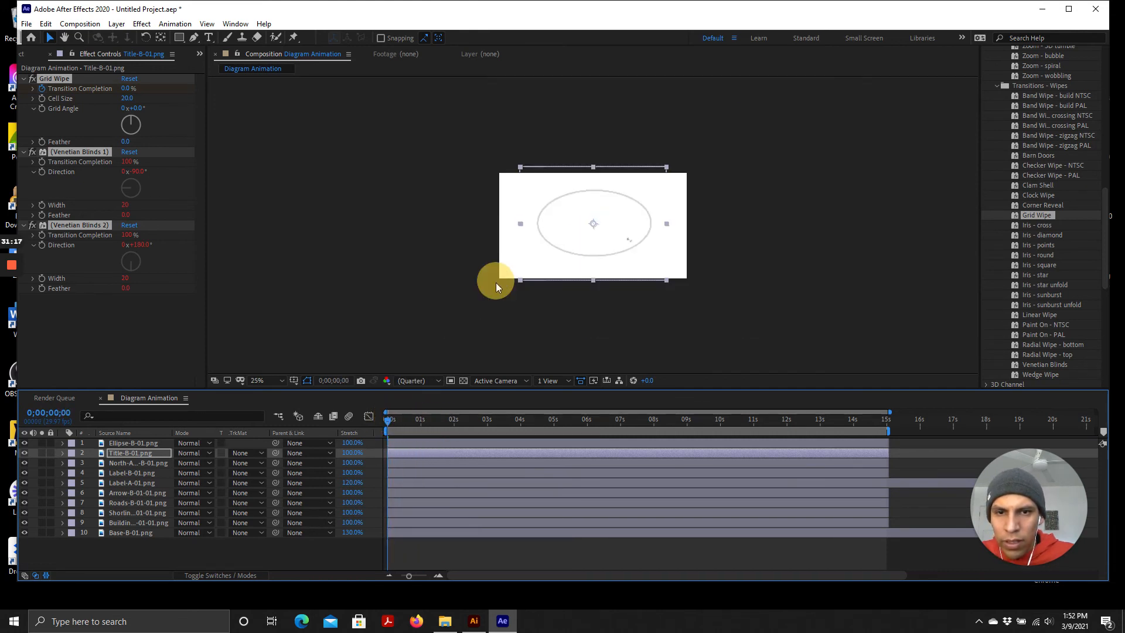
scroll(496, 282, up, 5)
scroll(435, 351, down, 5)
scroll(494, 314, up, 1)
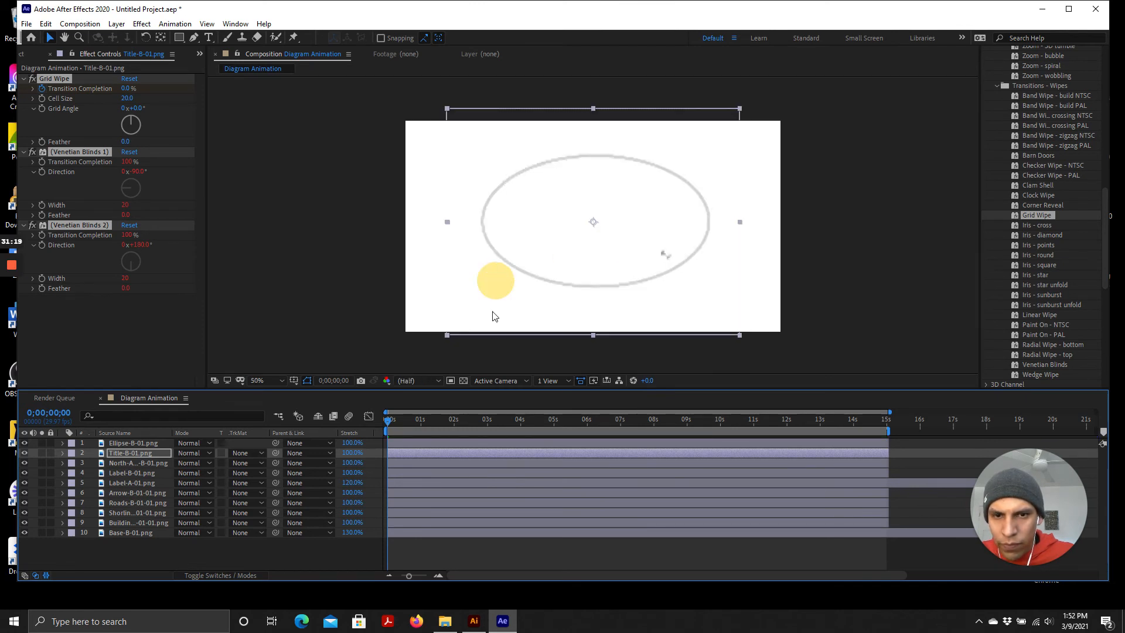
scroll(468, 320, up, 1)
scroll(492, 328, down, 1)
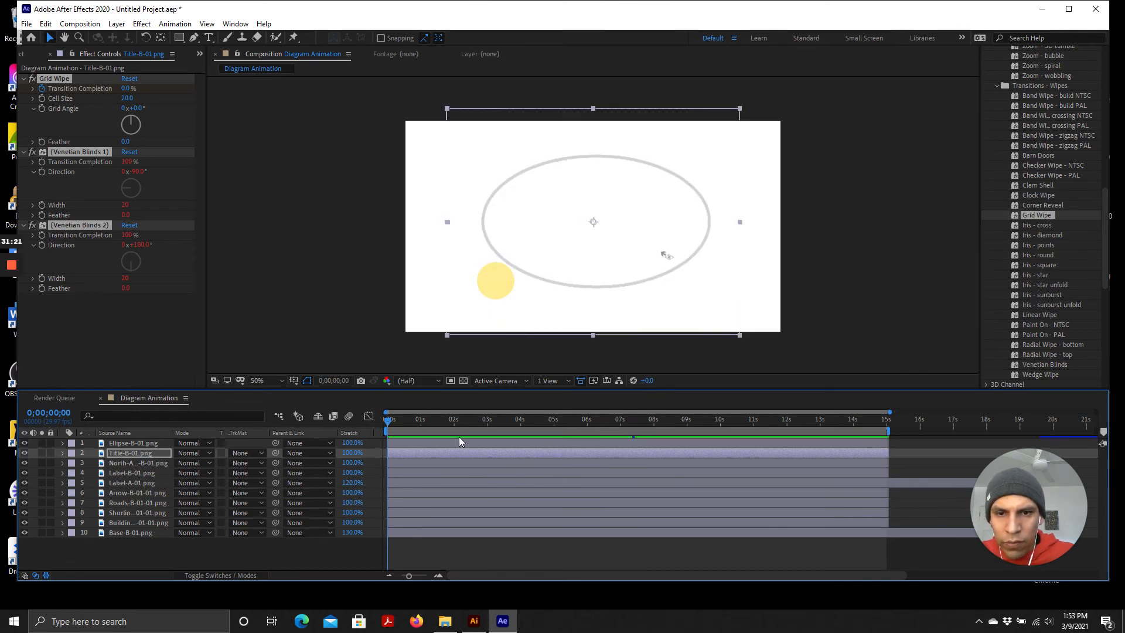
drag(388, 423, 846, 476)
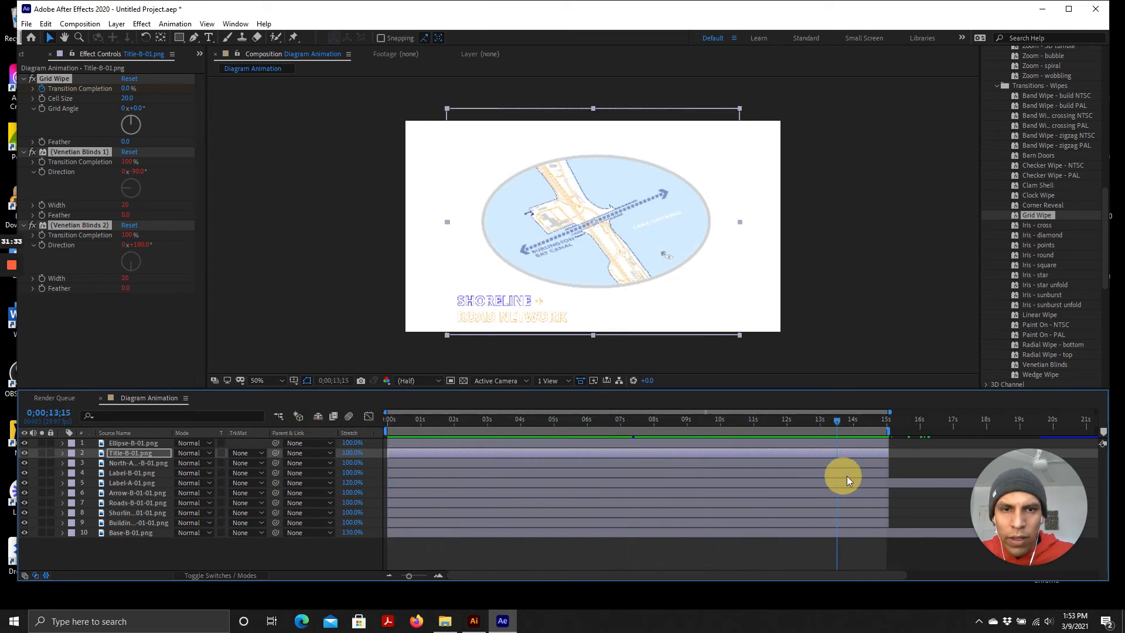
drag(747, 481, 380, 437)
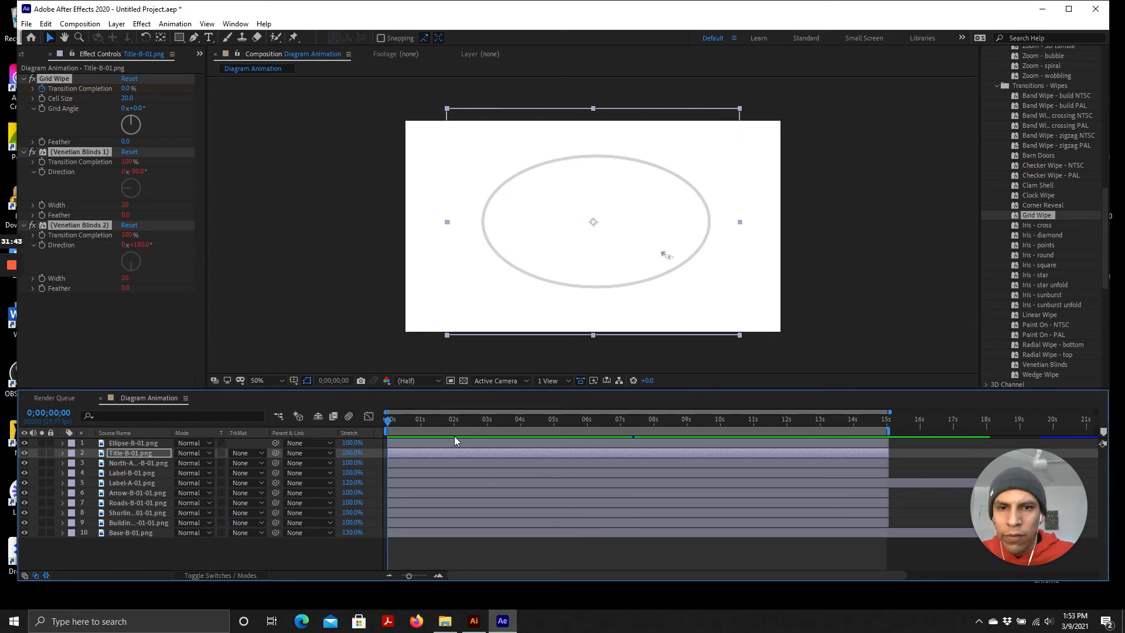
Play the composition preview from the start to review the whole animation
drag(392, 422, 426, 421)
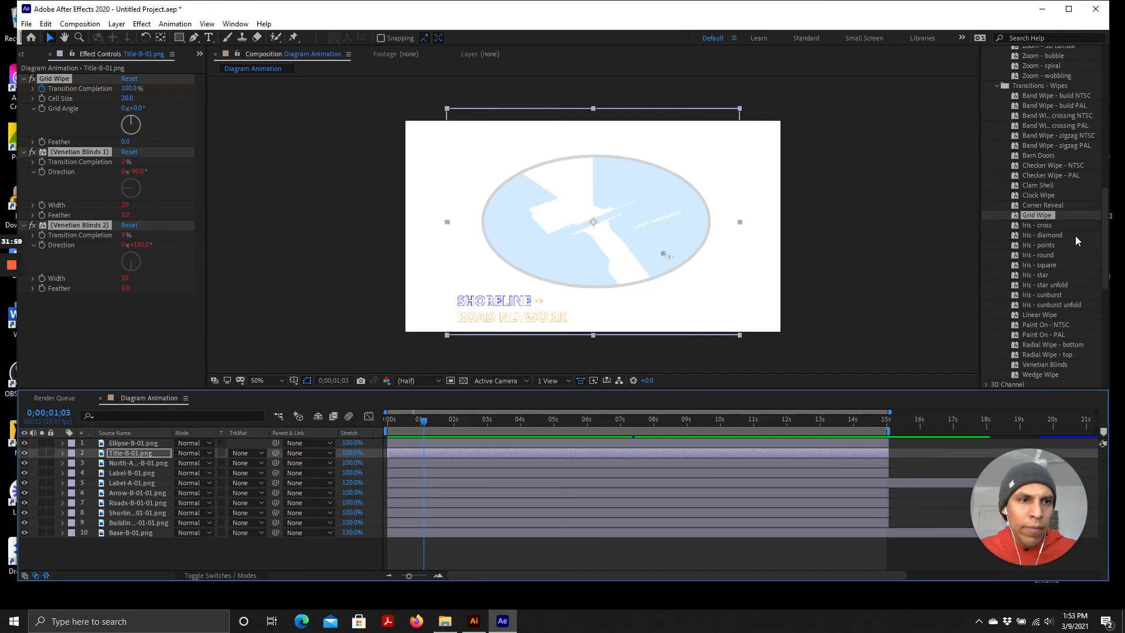
scroll(1017, 237, up, 1)
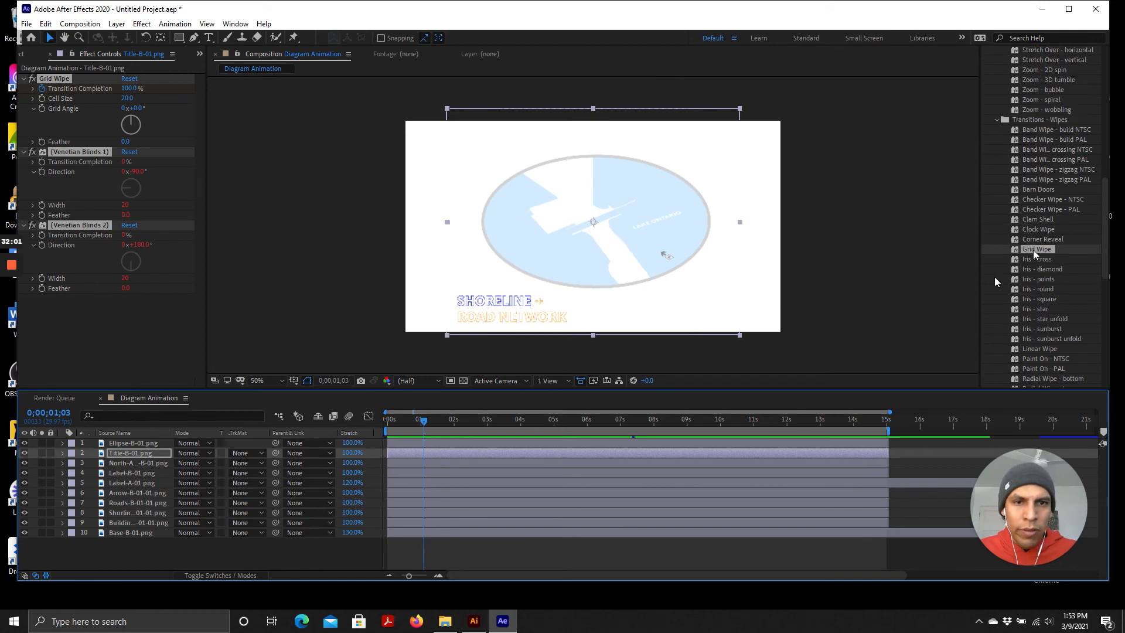
drag(424, 425, 382, 417)
key(space)
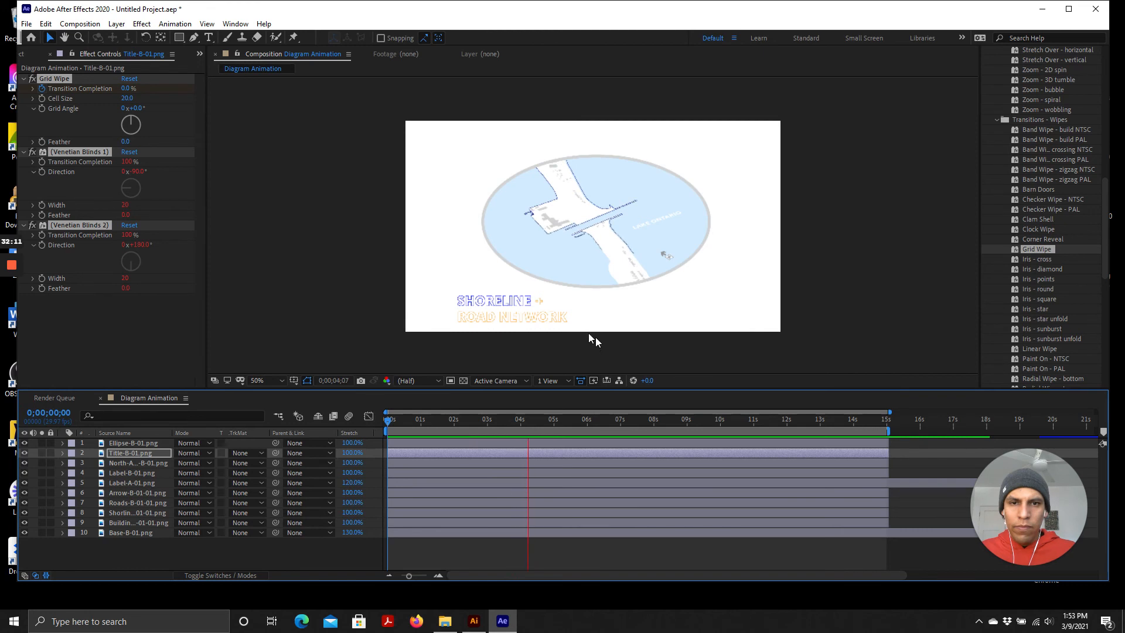
click(549, 423)
drag(549, 422, 317, 392)
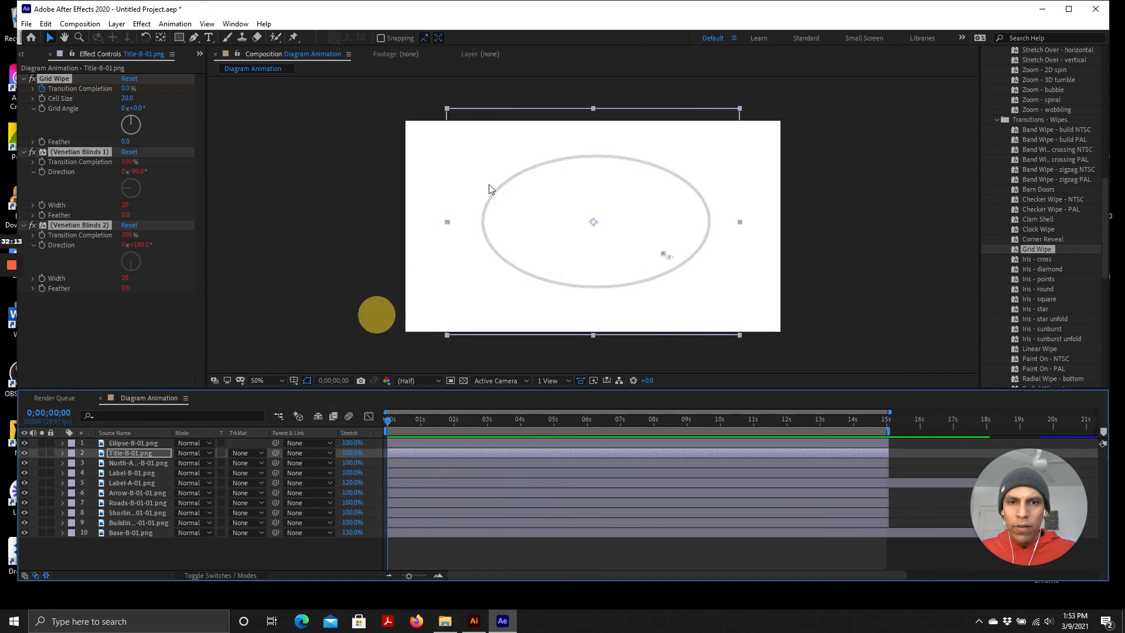
scroll(484, 207, up, 1)
key(space)
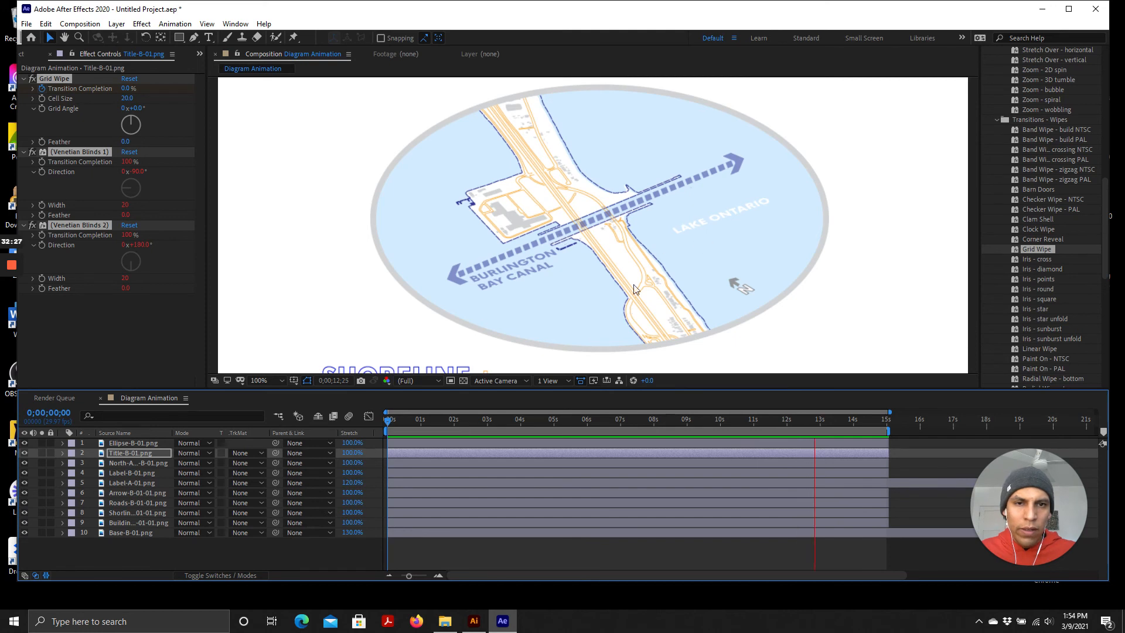
key(space)
drag(824, 424, 329, 406)
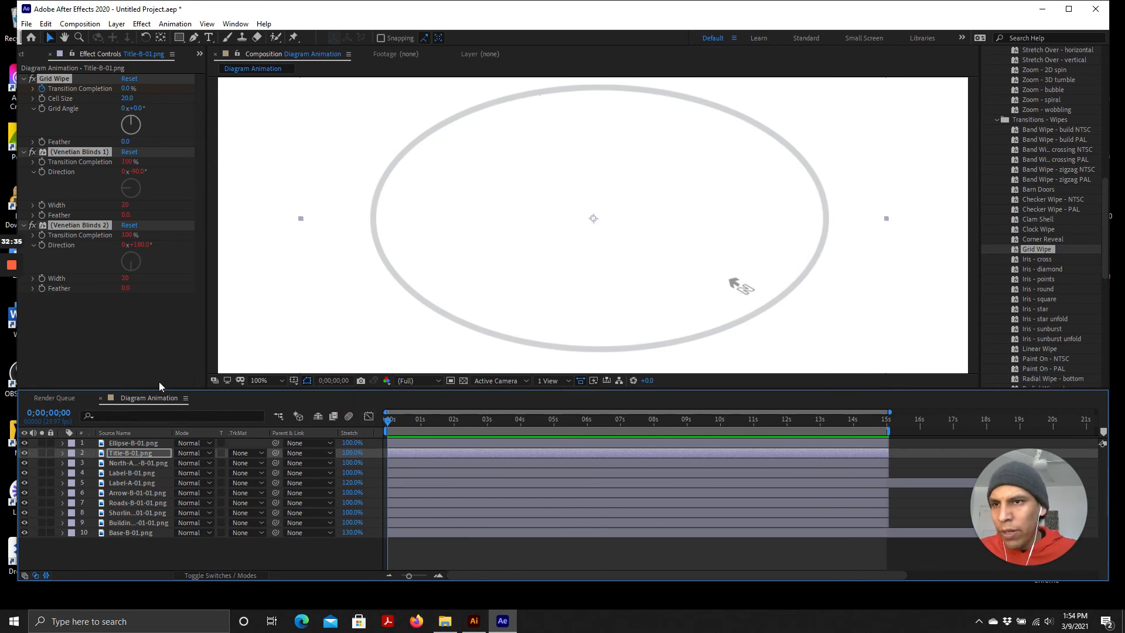
Open the Project panel in the left panel group in place of the Effect Controls
click(47, 28)
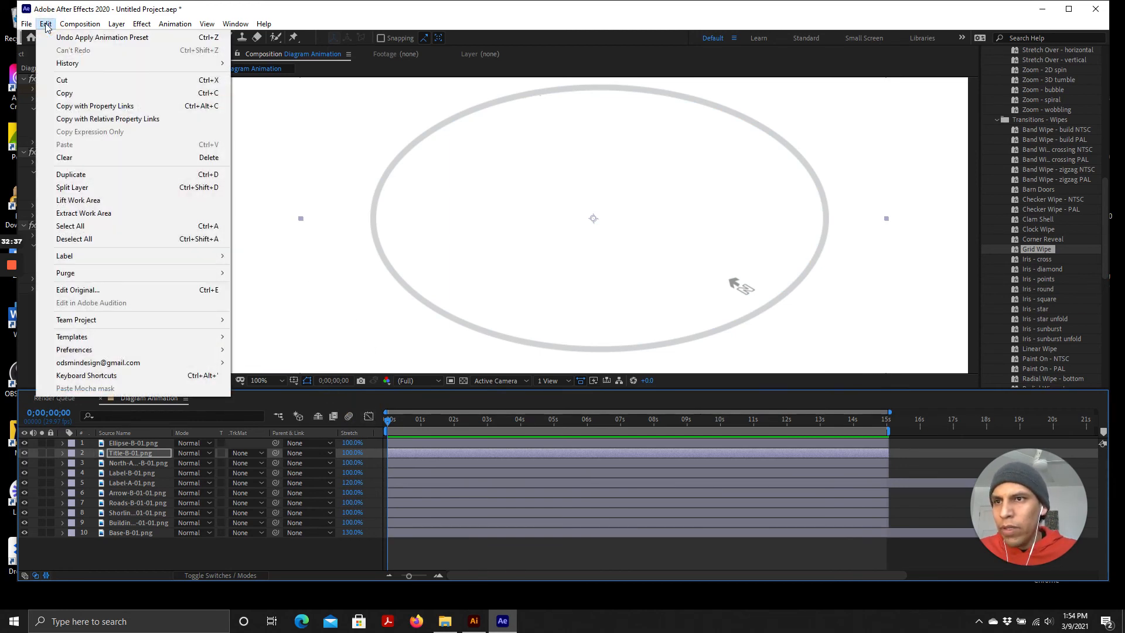
click(83, 14)
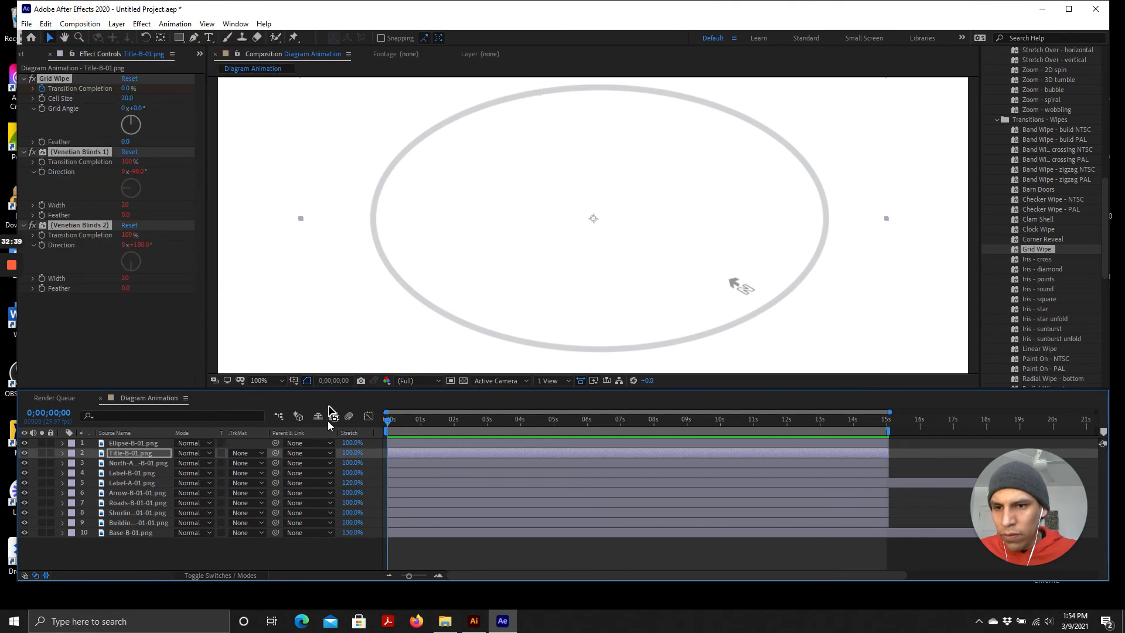
click(61, 400)
click(138, 398)
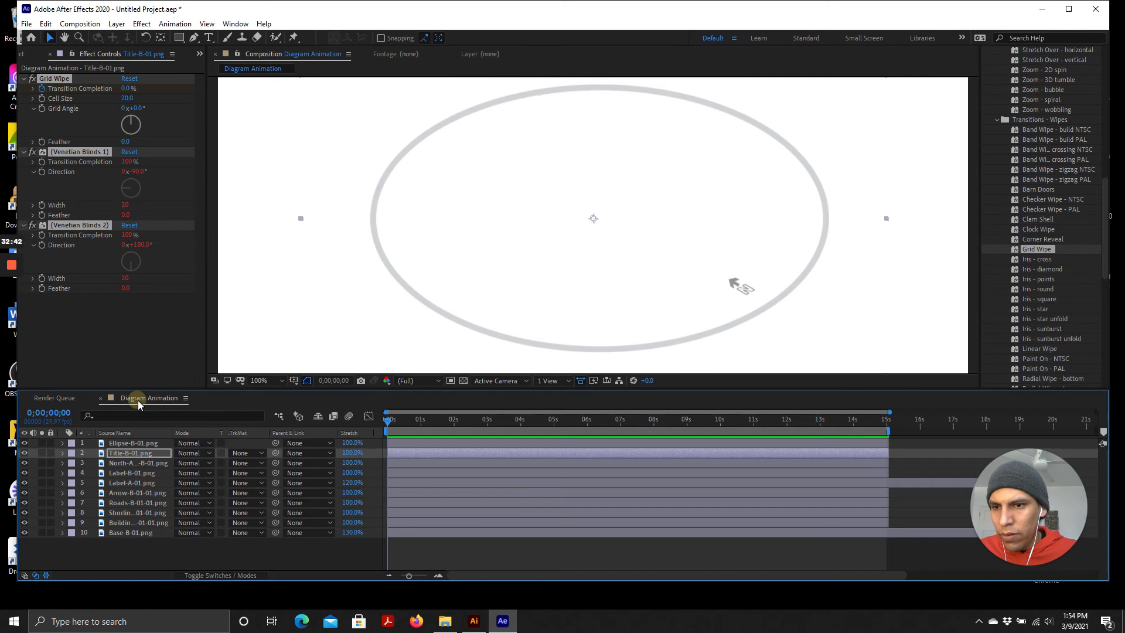
click(66, 400)
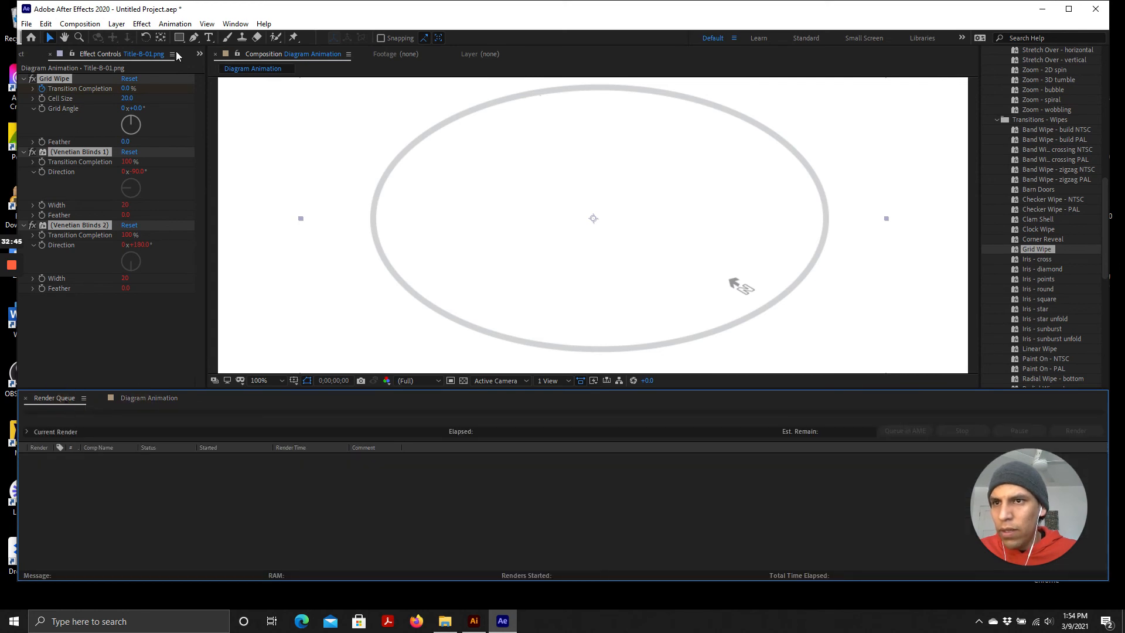
click(200, 54)
click(226, 67)
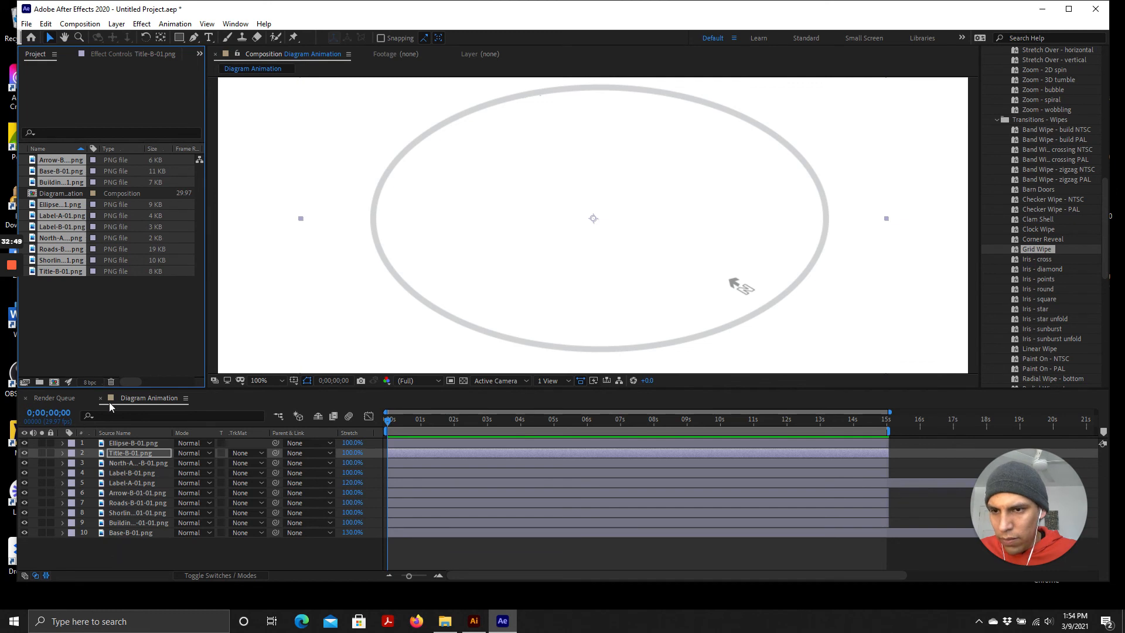
click(185, 398)
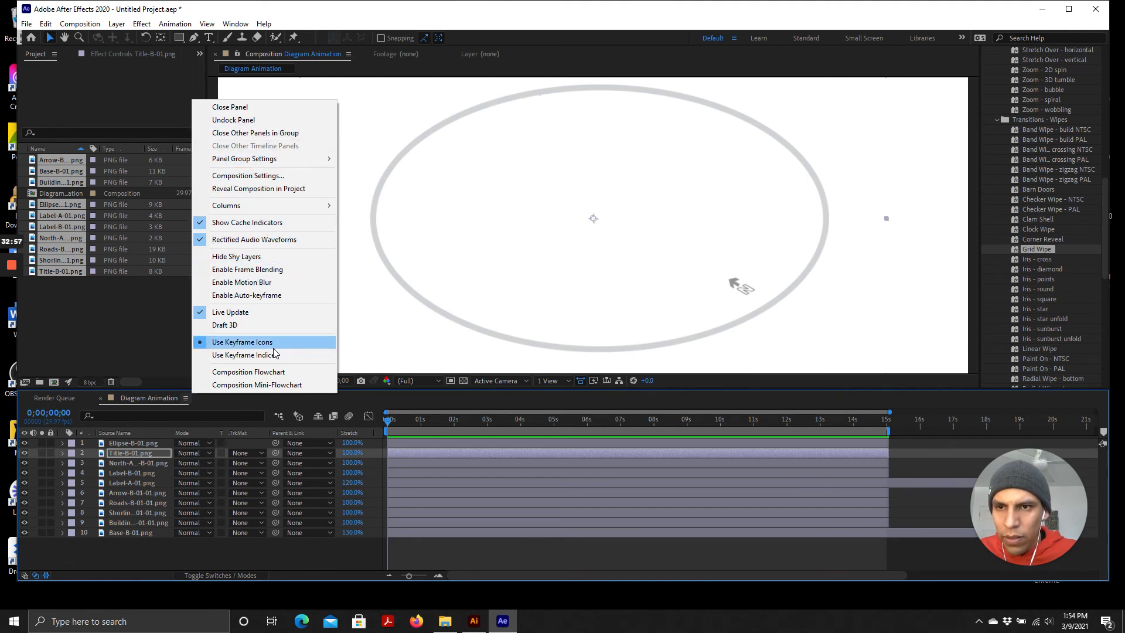
click(114, 331)
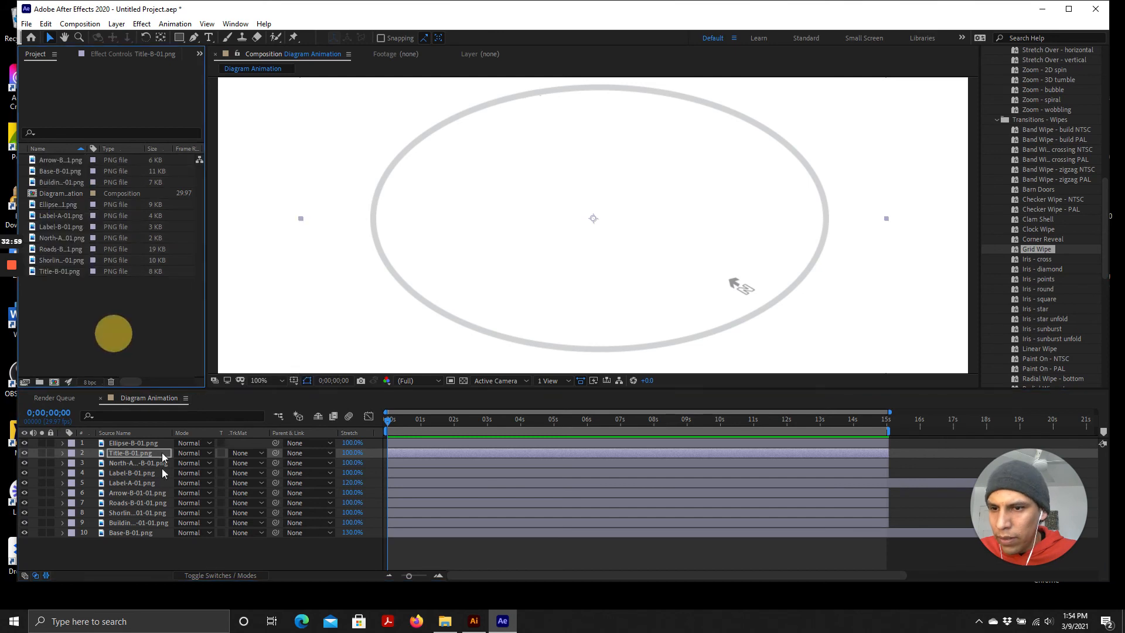
Add the Diagram Animation composition to the Render Queue
click(62, 399)
click(125, 396)
click(52, 397)
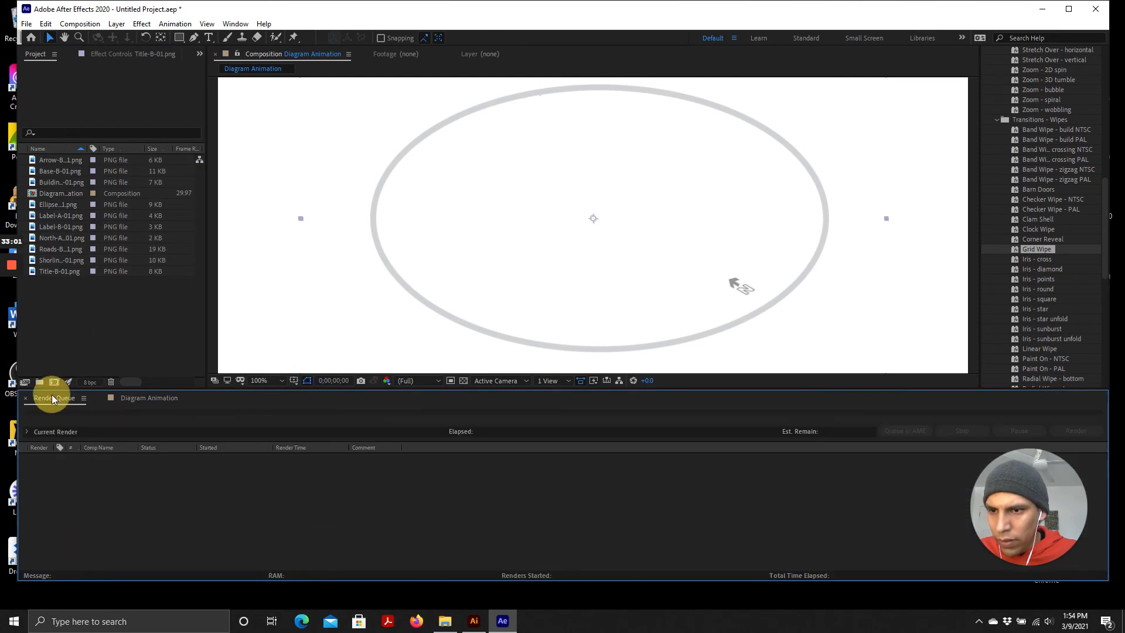
click(54, 193)
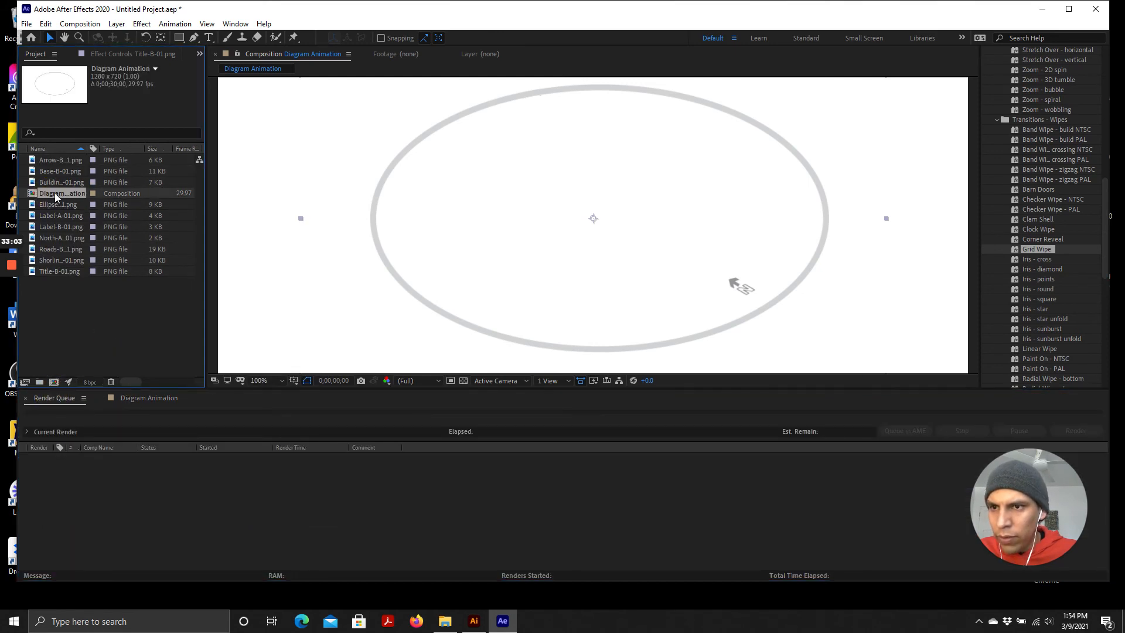
drag(55, 193, 121, 502)
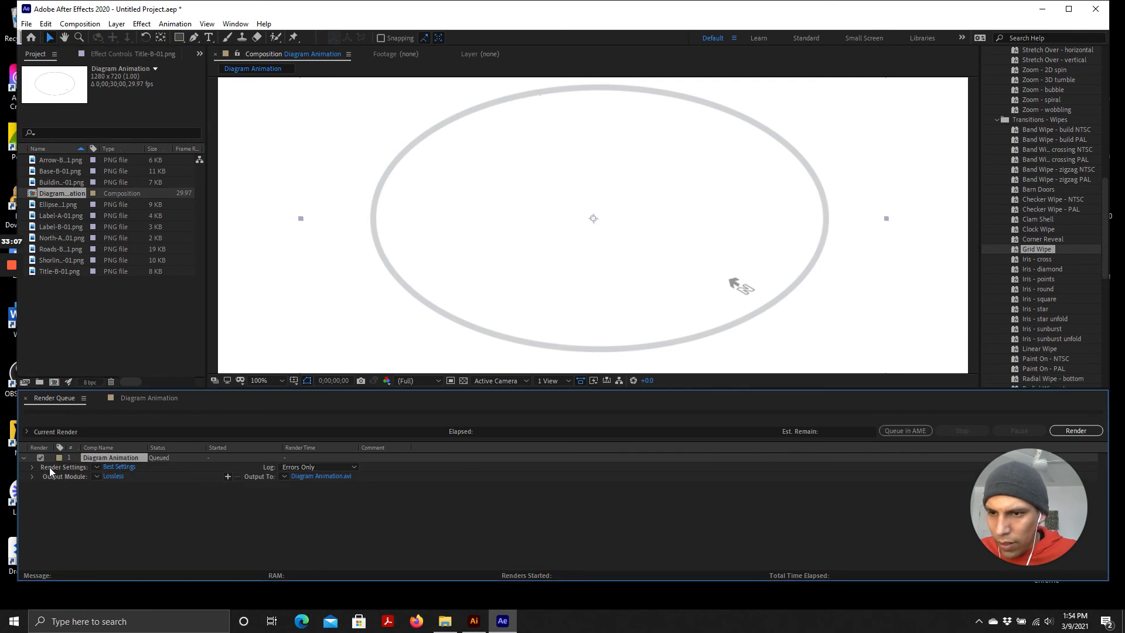
click(33, 468)
click(33, 468)
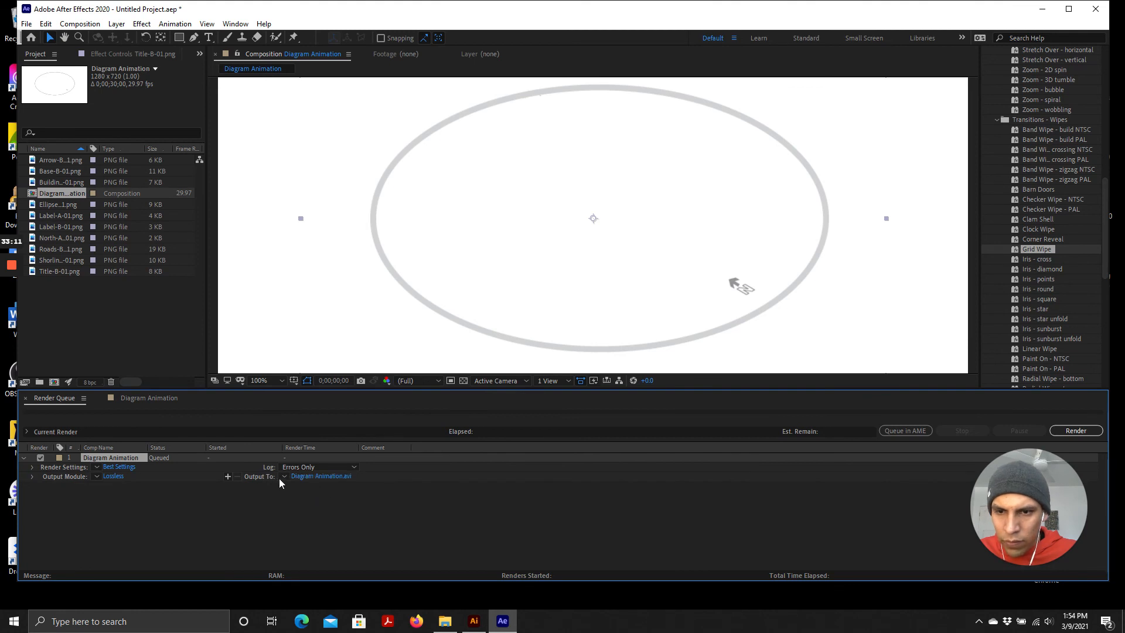
Set the render output file Diagram Animation.avi to save in the WSV-006-2021 folder
click(308, 476)
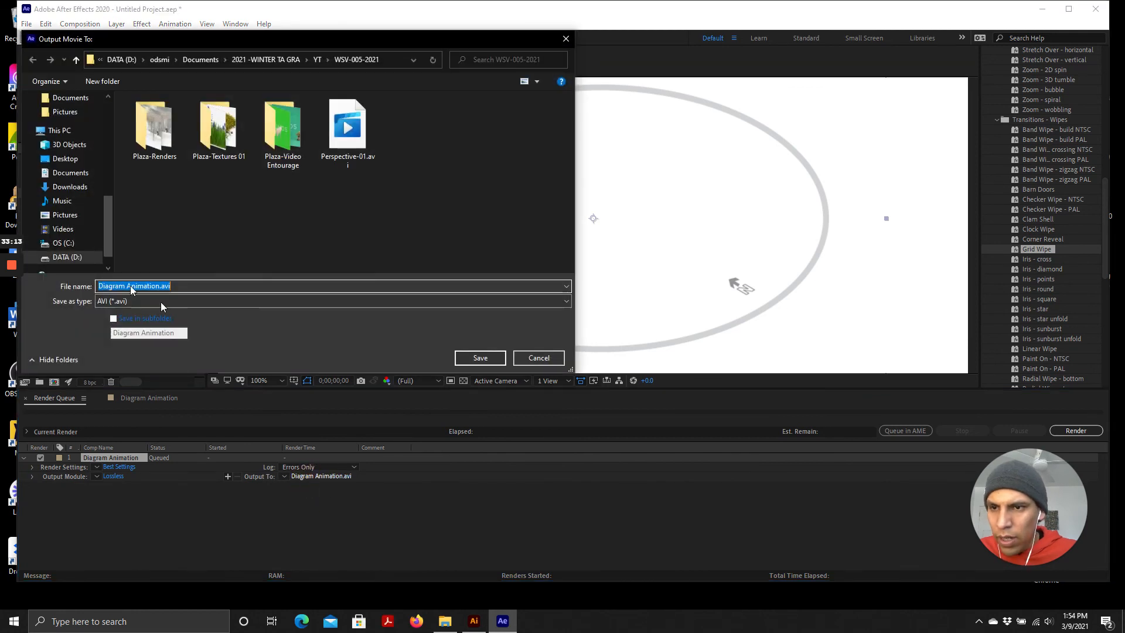
click(216, 60)
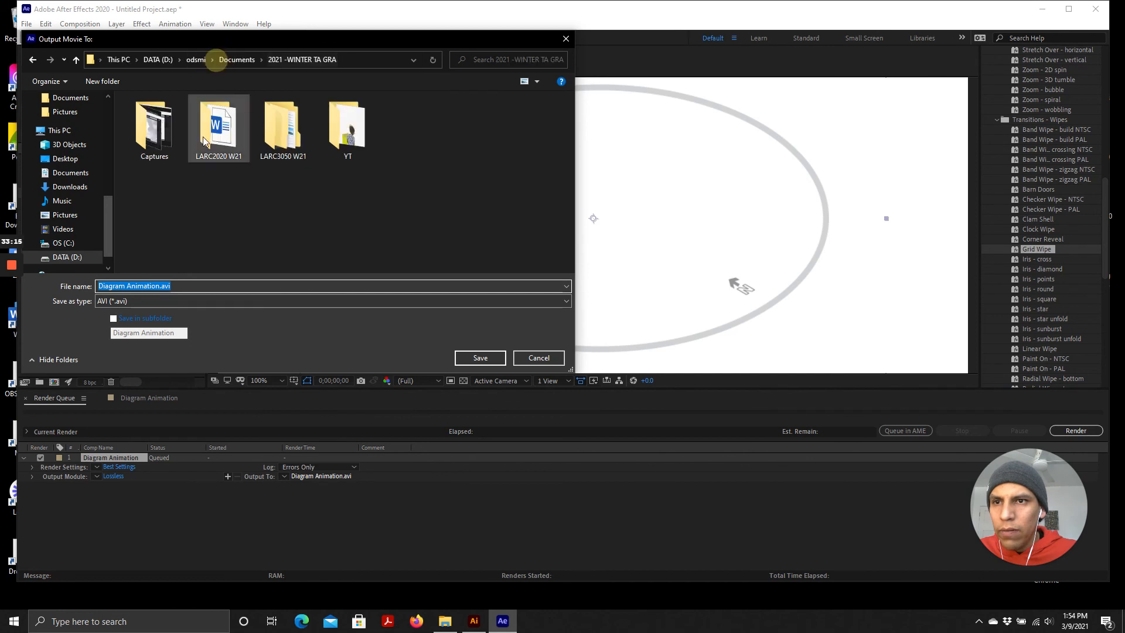
double_click(332, 120)
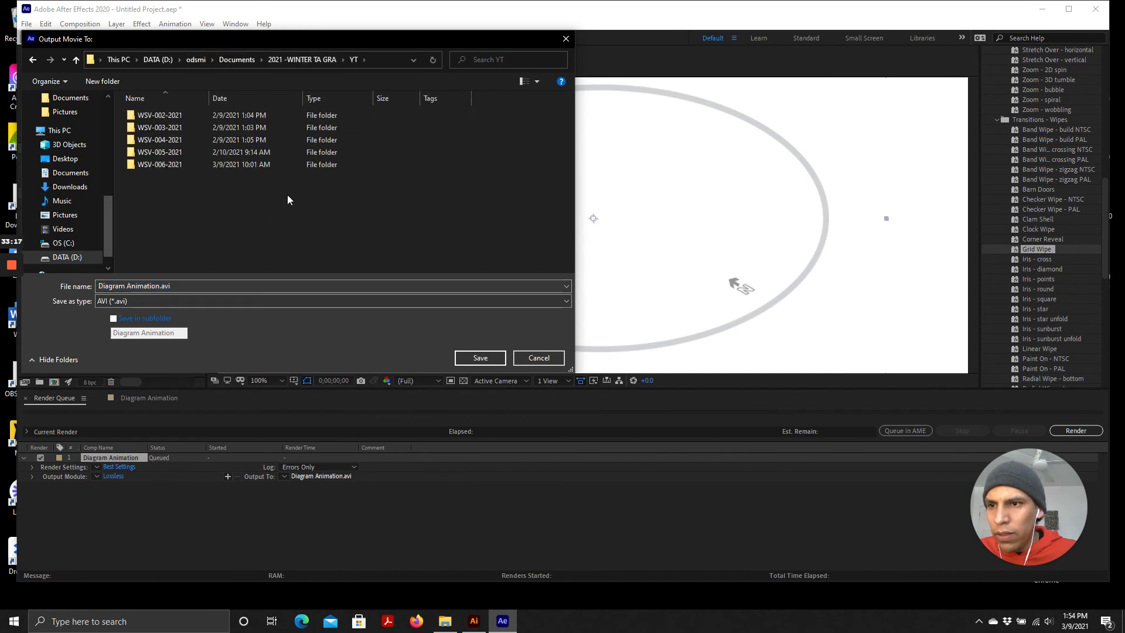
double_click(165, 164)
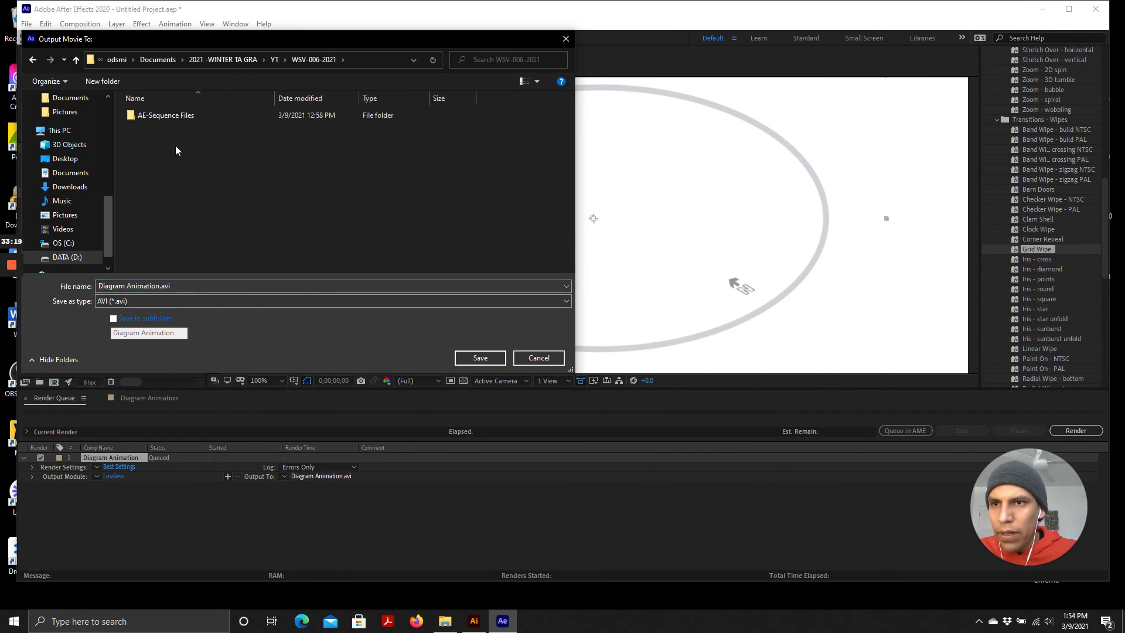
click(189, 207)
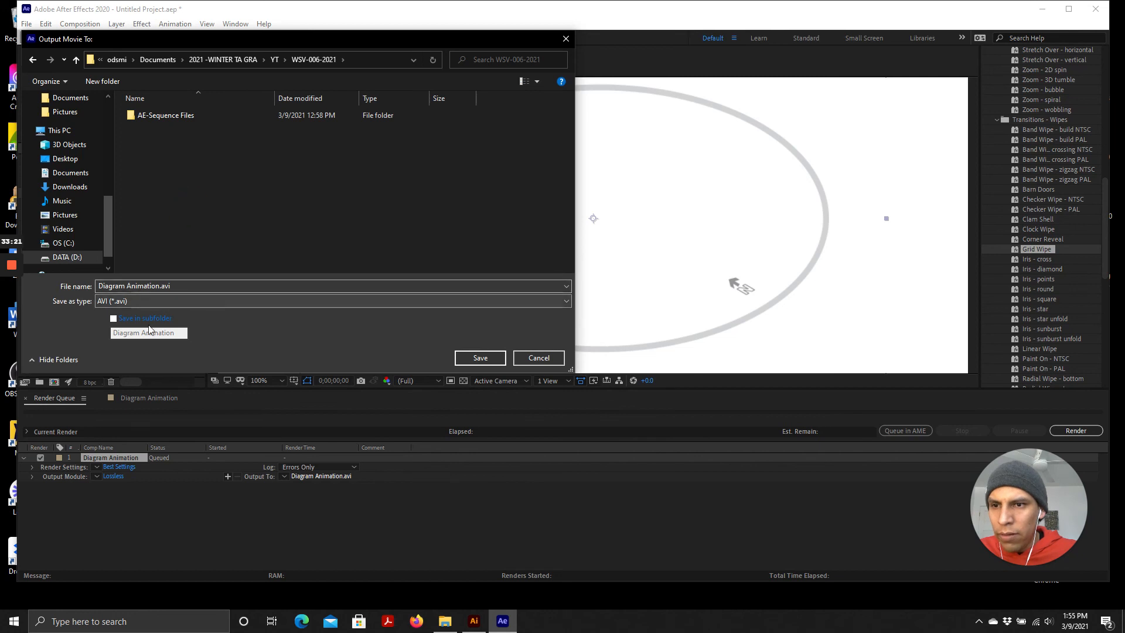
click(477, 360)
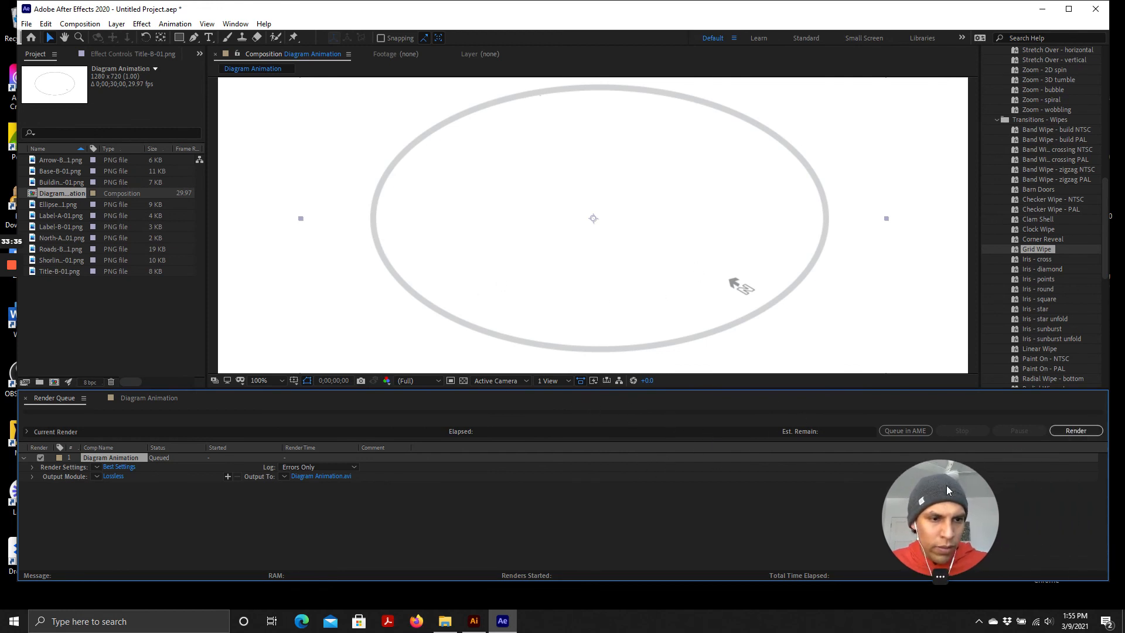
Render the queued composition and minimize After Effects
click(1076, 431)
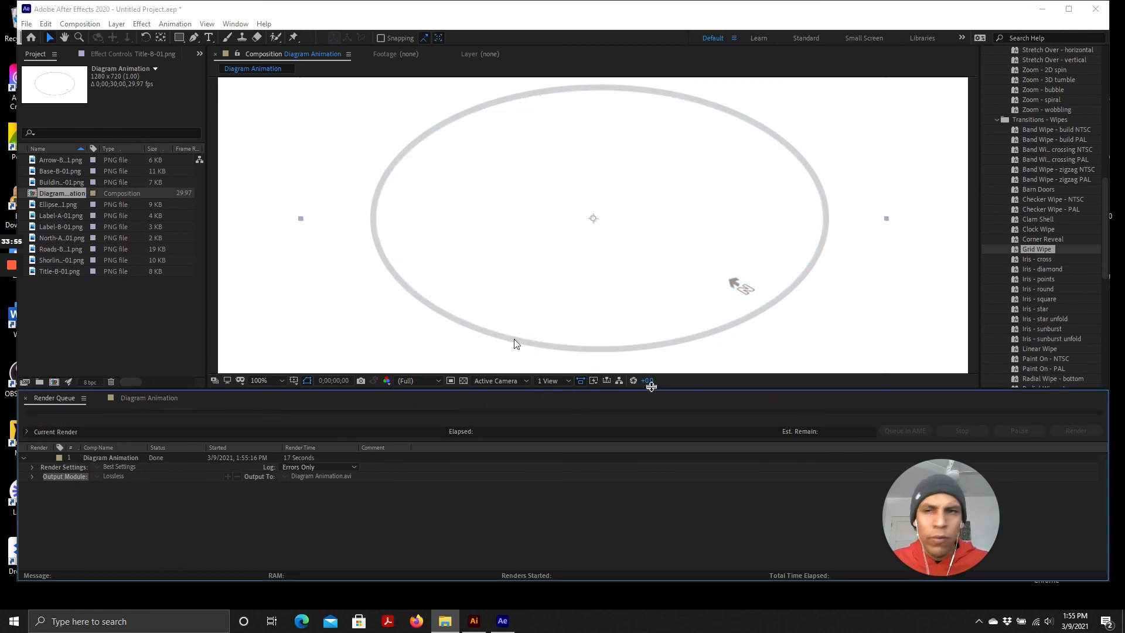
click(1040, 11)
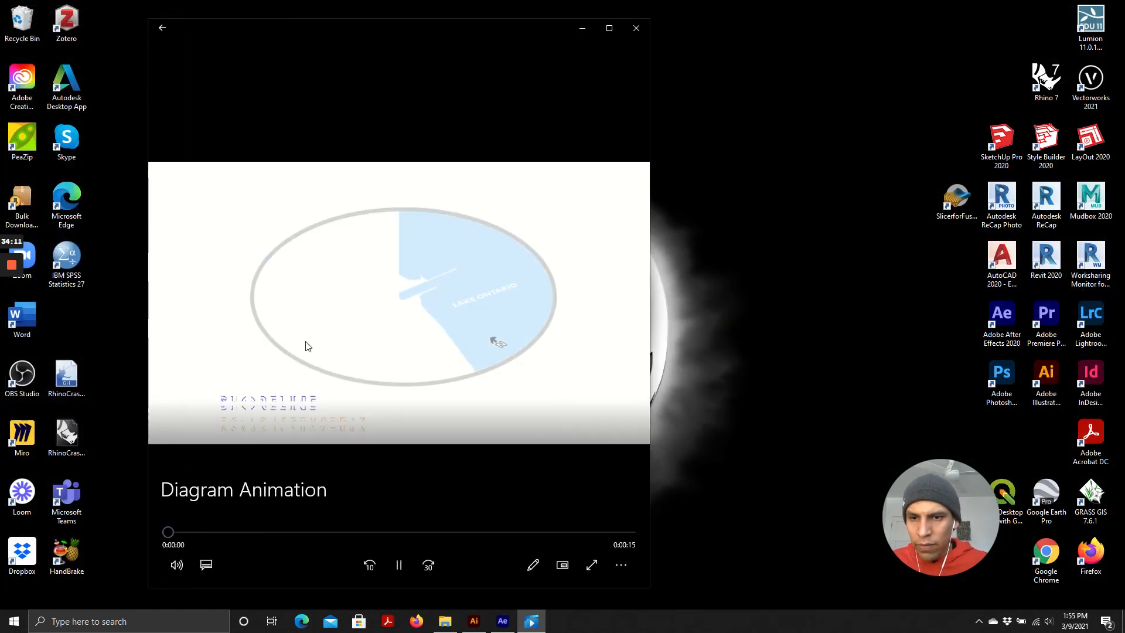
Watch the rendered Diagram Animation video in the media player full screen and minimize the player
click(616, 26)
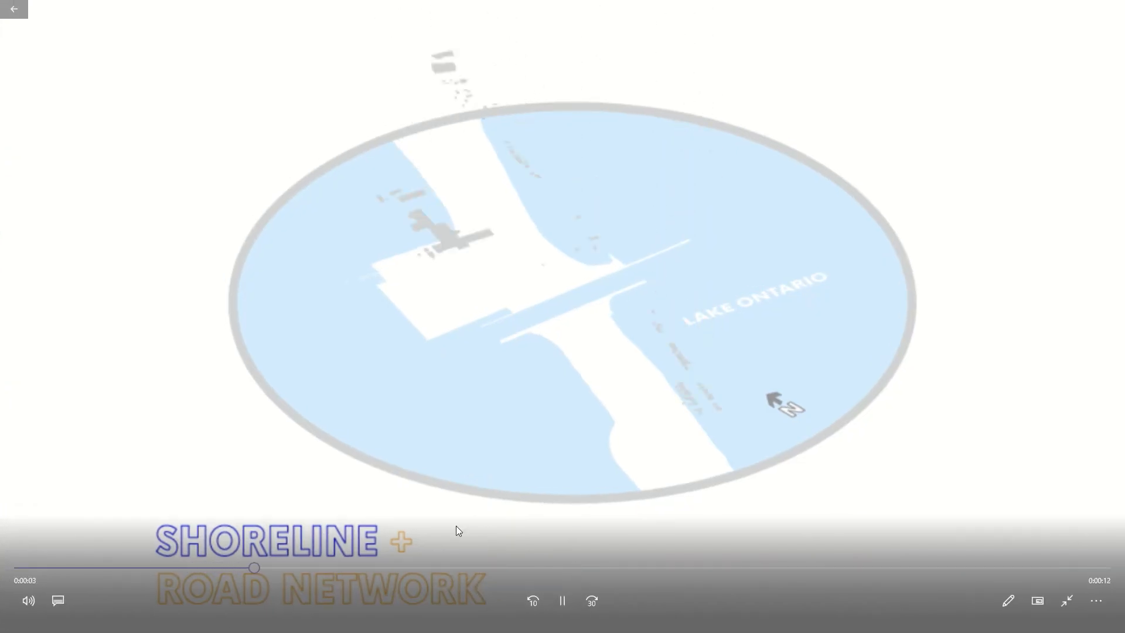
click(1065, 598)
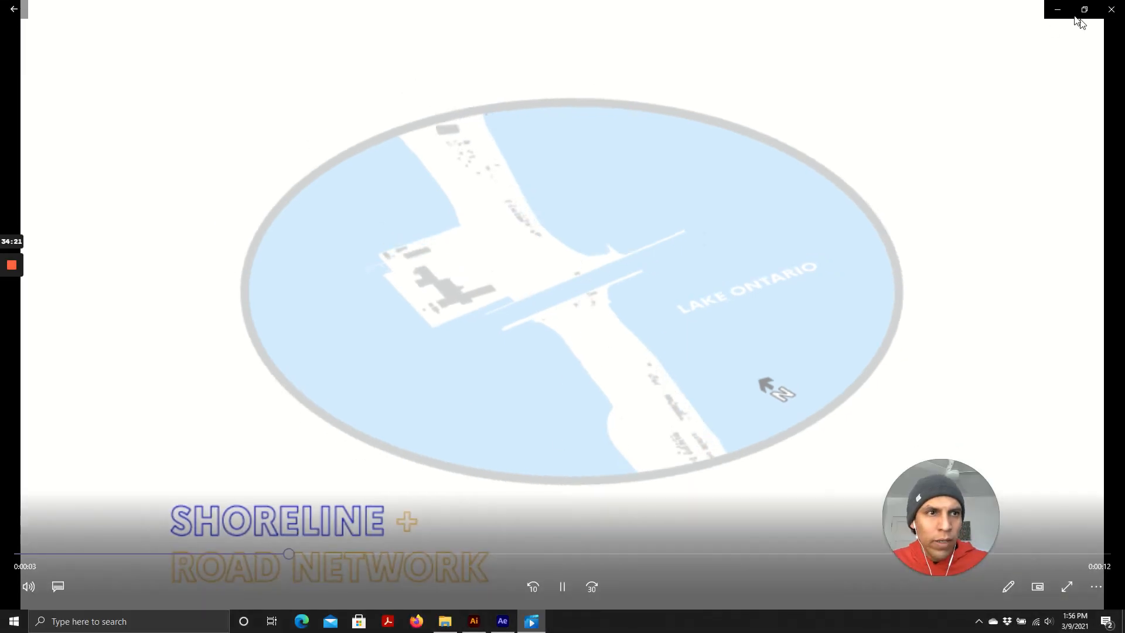
click(1058, 10)
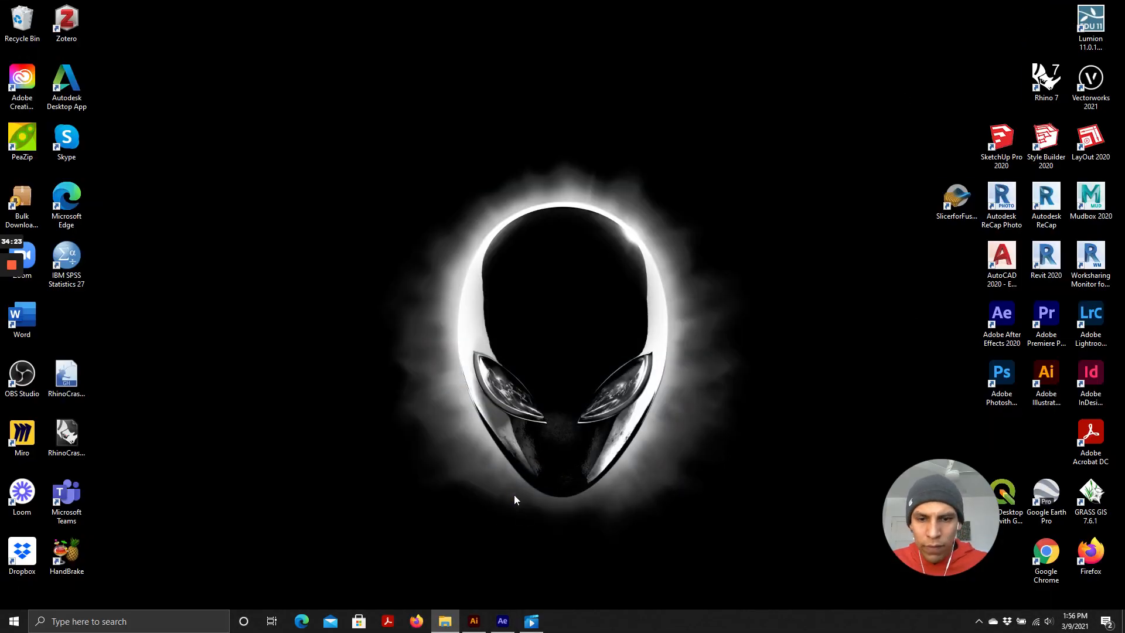
Open HandBrake and load Diagram Animation.avi from the WSV-006-2021 folder as the source video
double_click(62, 556)
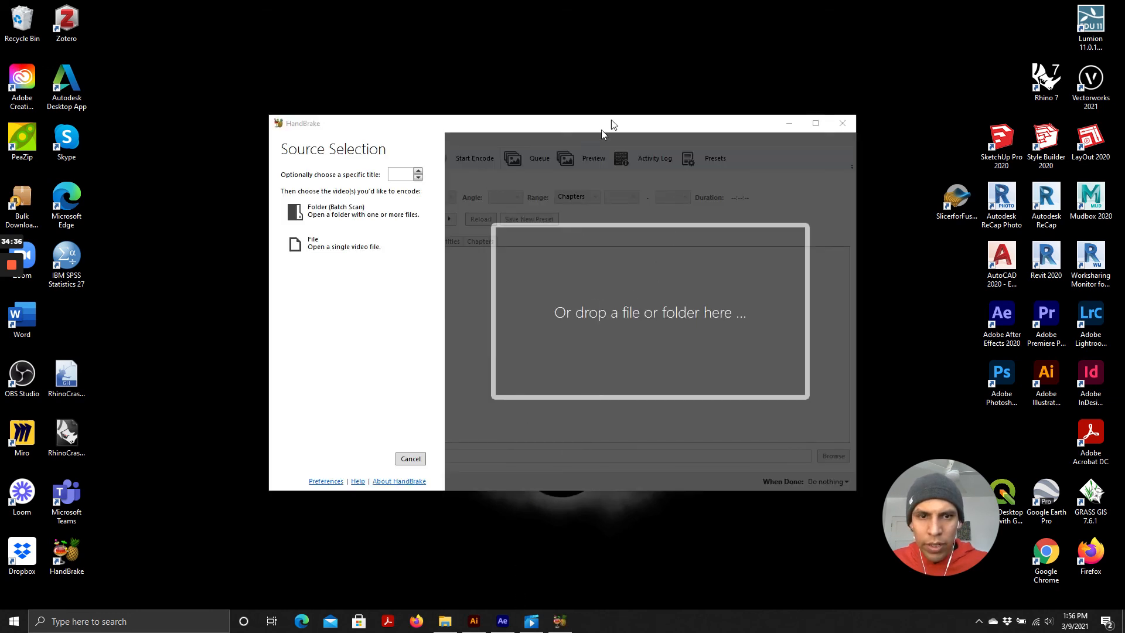
drag(469, 123, 350, 59)
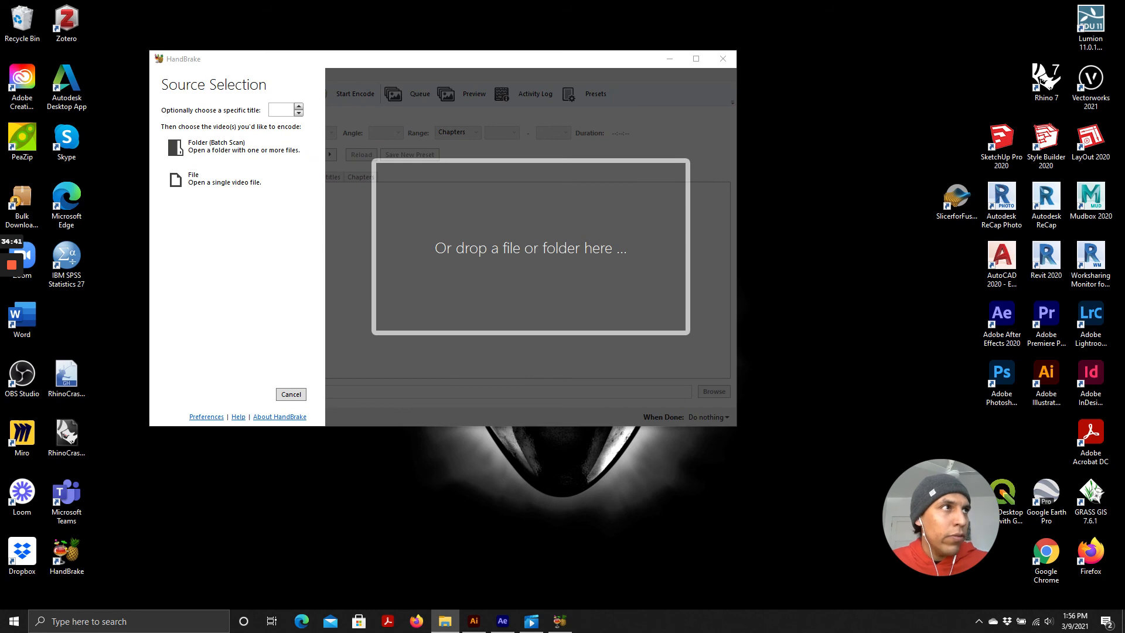
drag(813, 632, 813, 86)
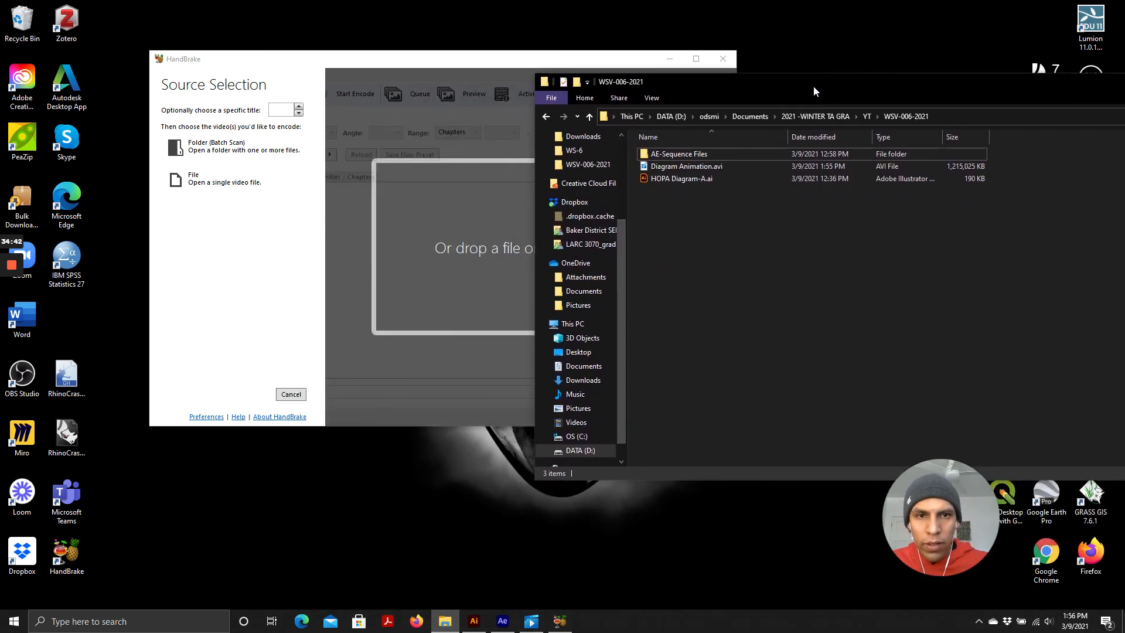
click(680, 169)
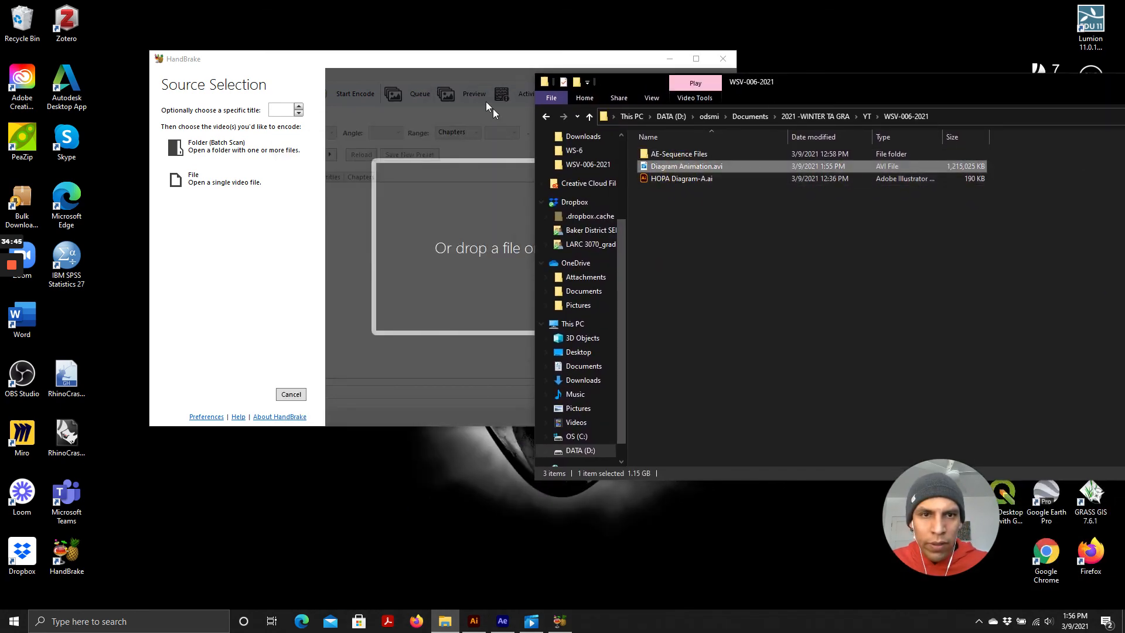
drag(449, 65, 330, 81)
click(709, 168)
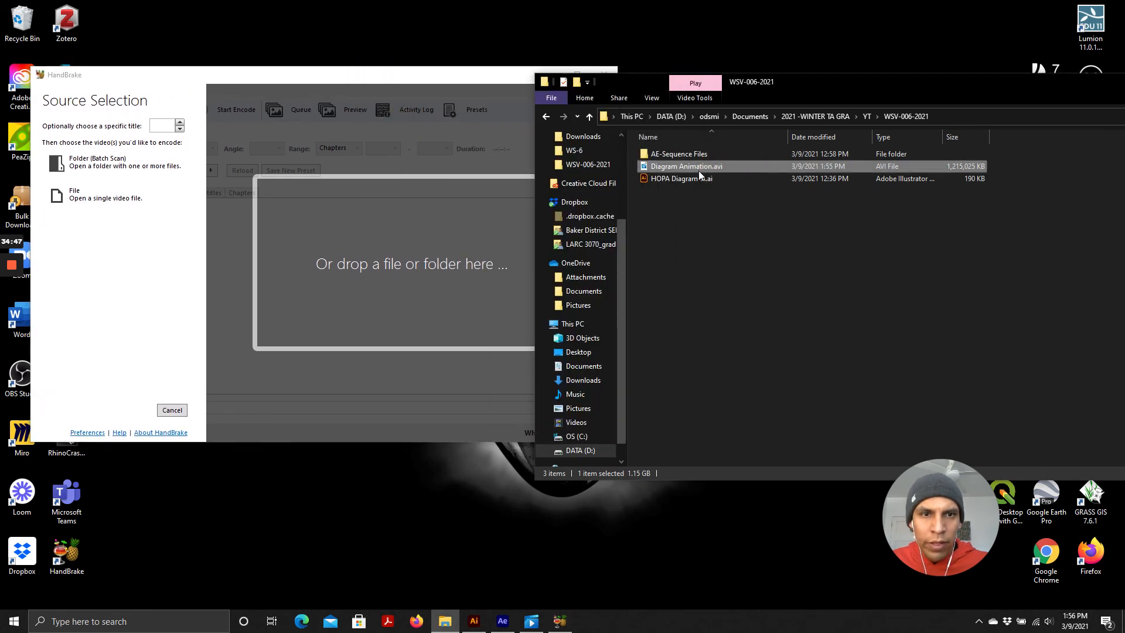
drag(688, 168, 377, 266)
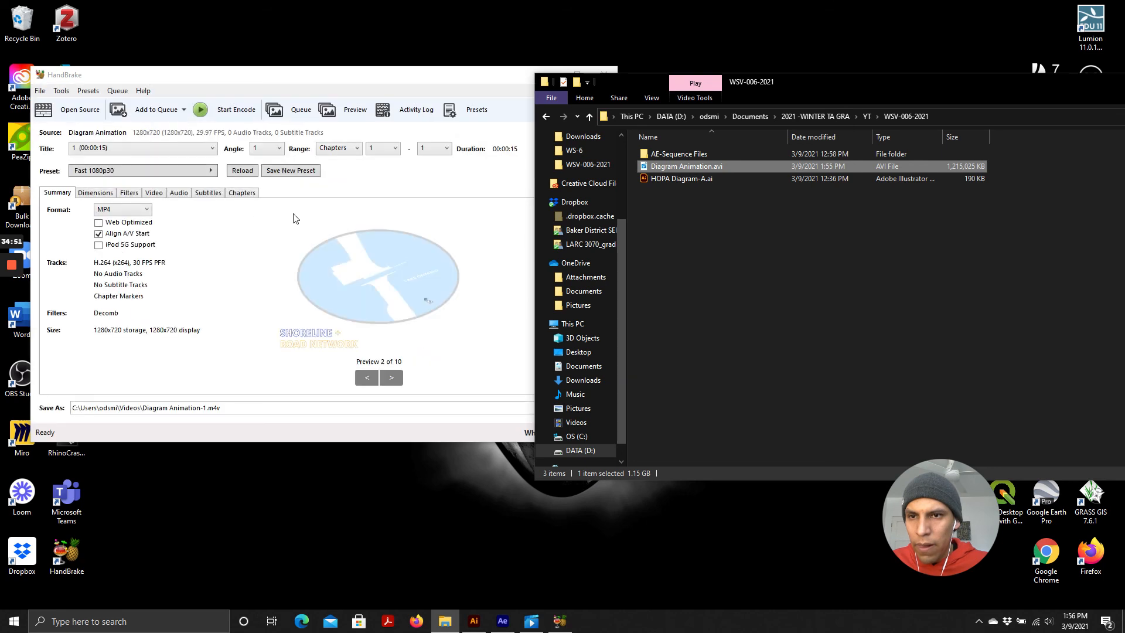
Set the HandBrake output format to MP4
click(298, 68)
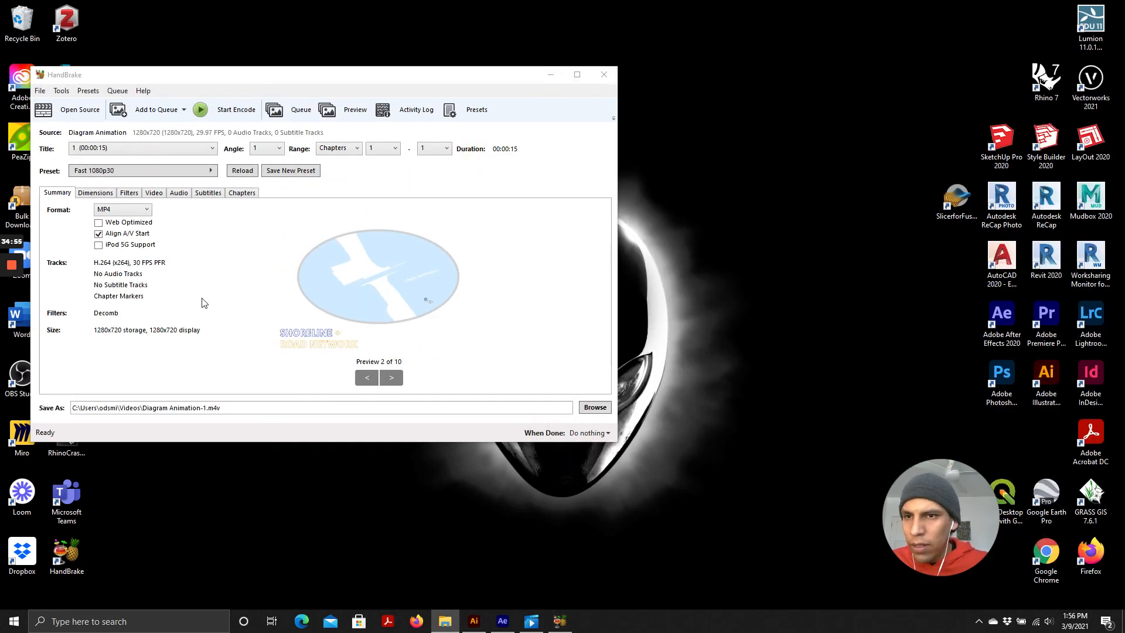
click(114, 214)
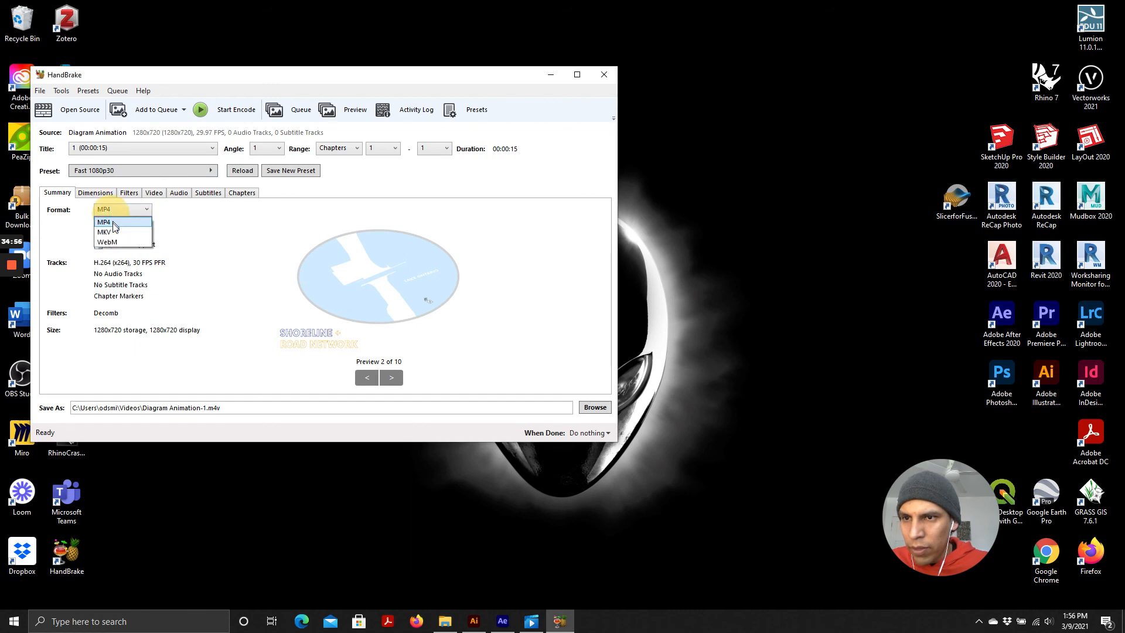
click(104, 223)
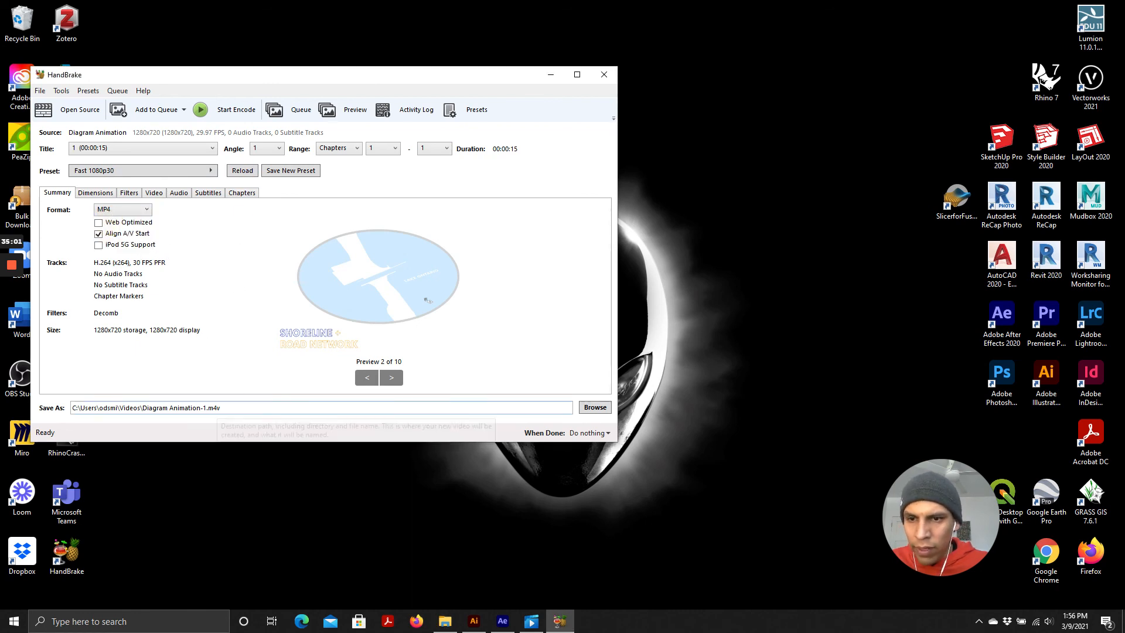
Set the destination to Diagram Animation-1.mp4 in the WSV-006-2021 folder
click(595, 408)
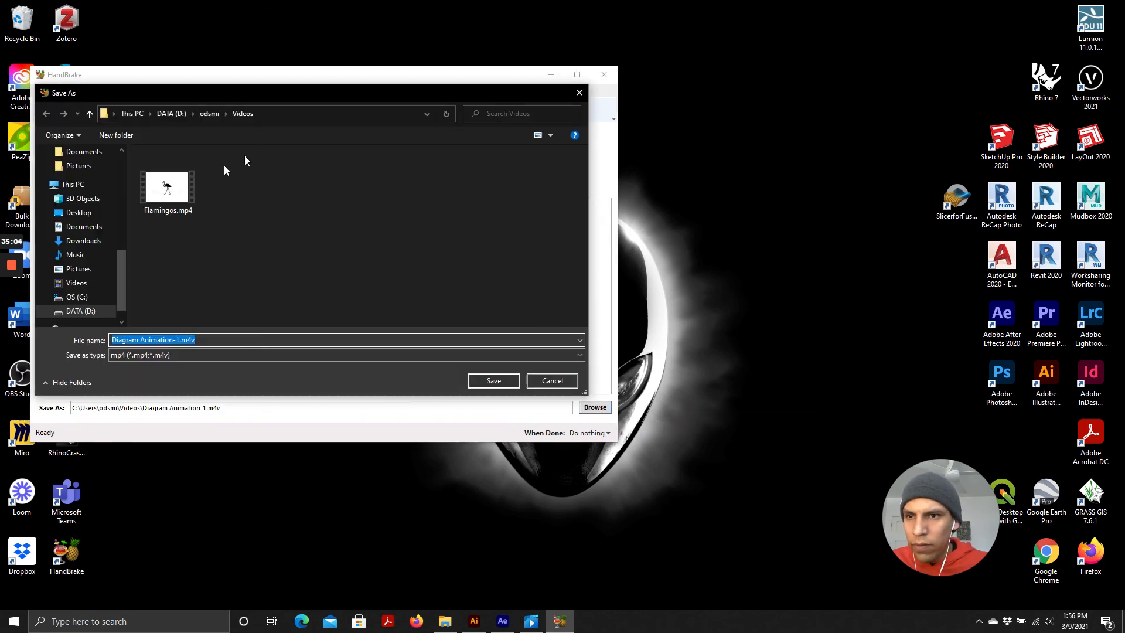
scroll(91, 193, up, 4)
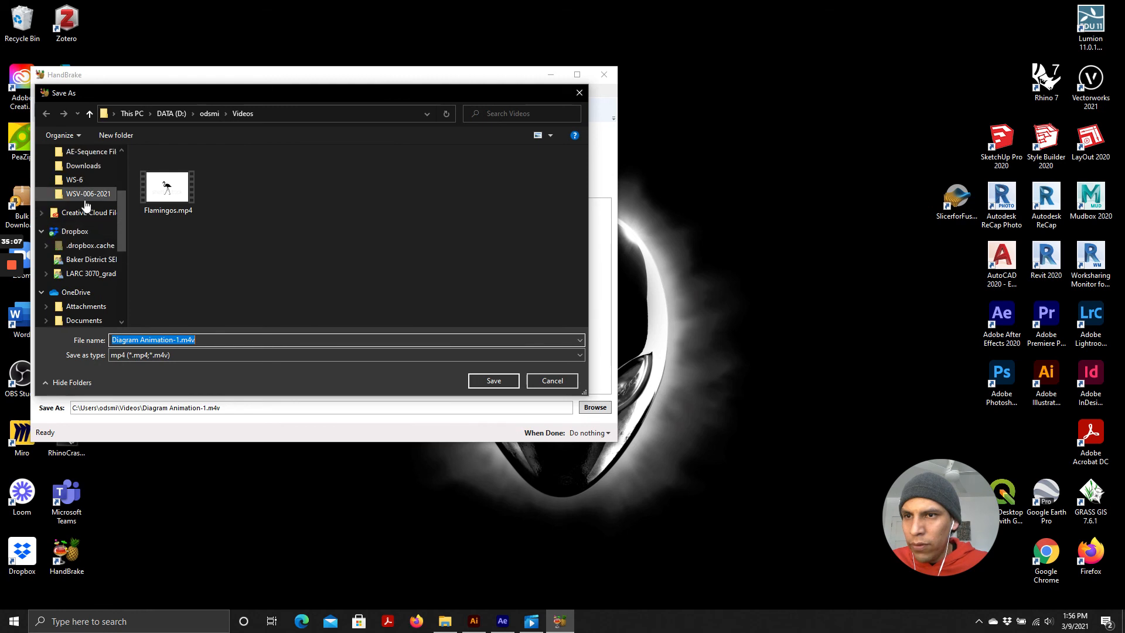
click(86, 194)
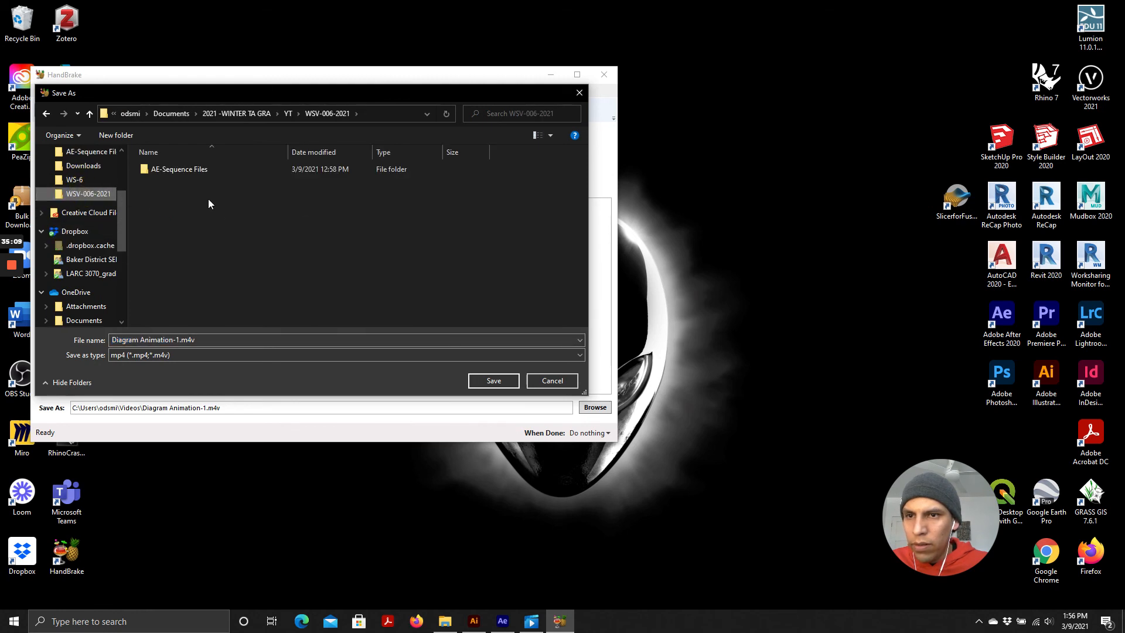
click(184, 198)
click(195, 339)
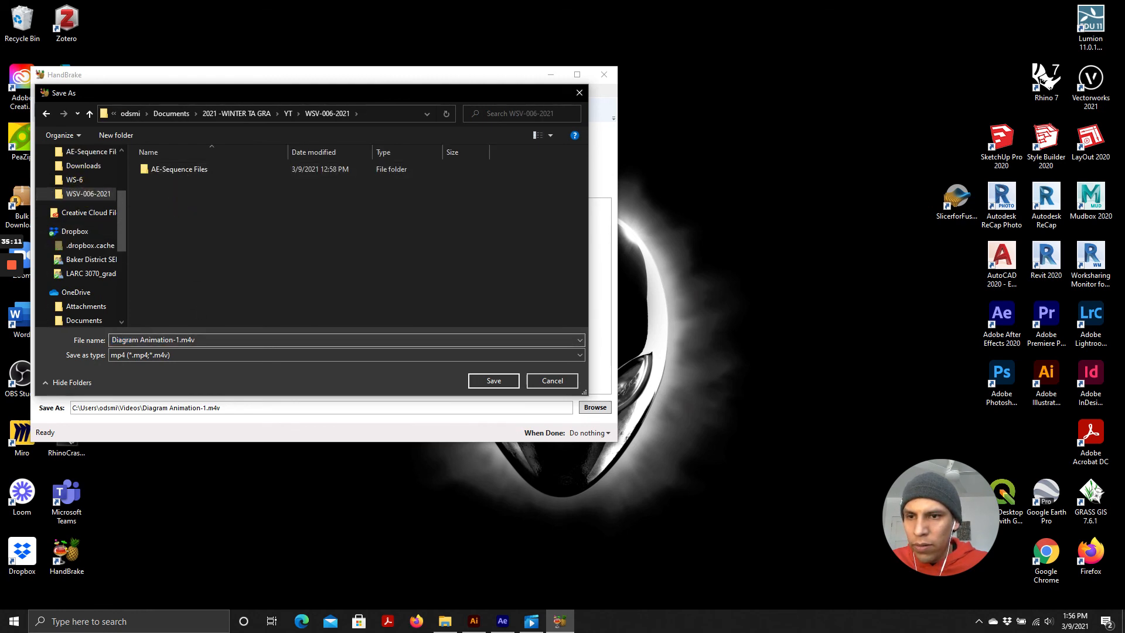
click(208, 340)
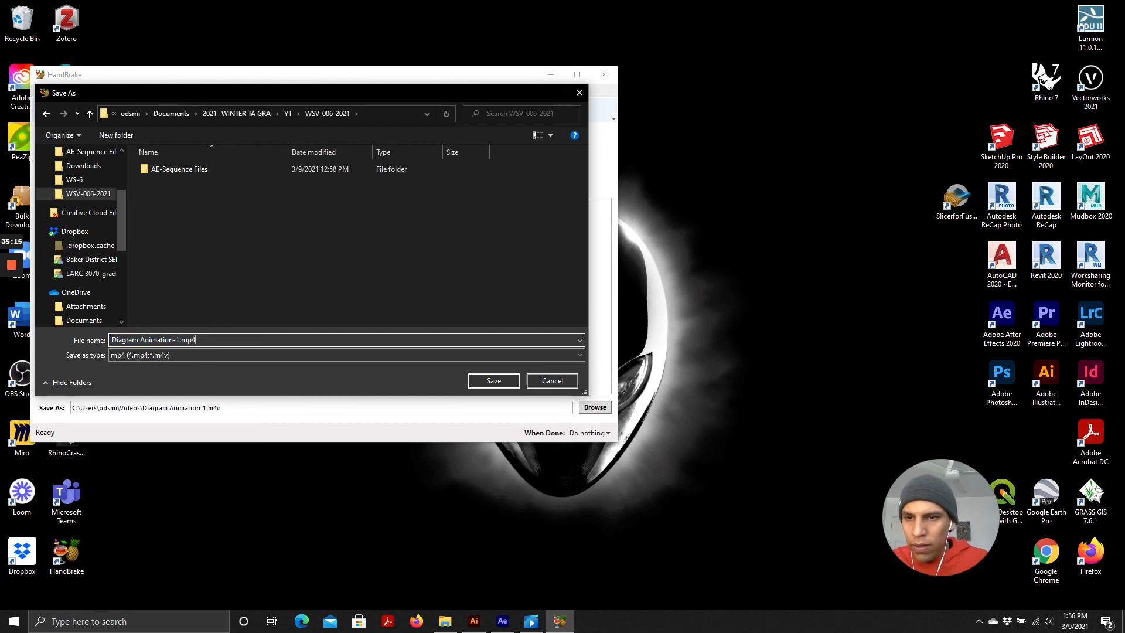
click(494, 380)
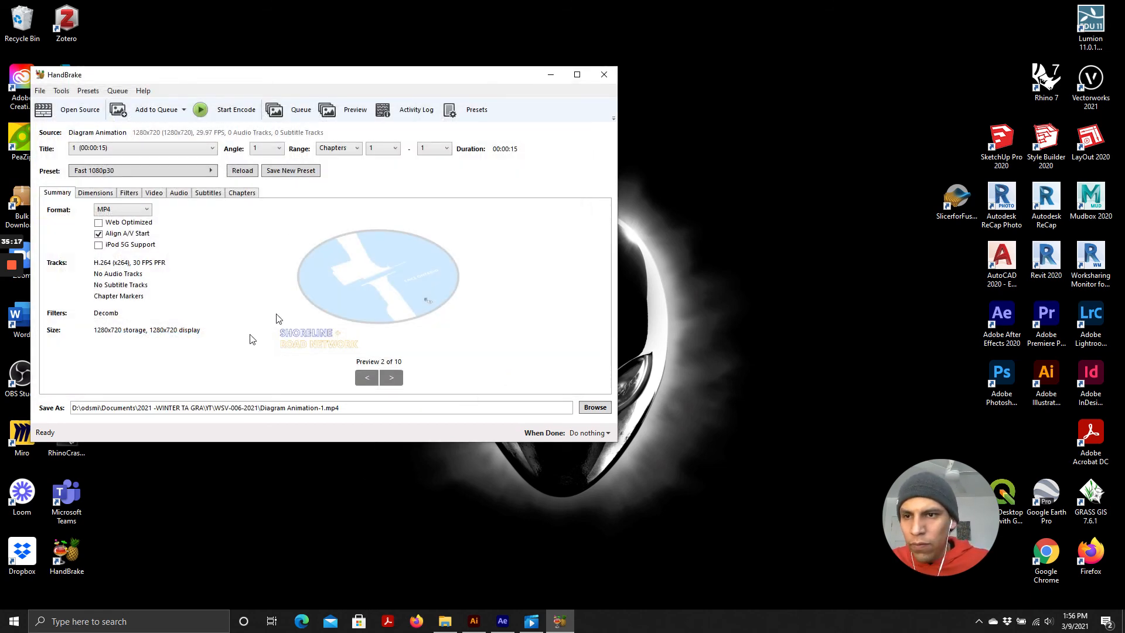
Start encoding the video and compare the MP4 file with the original AVI in the folder
click(227, 111)
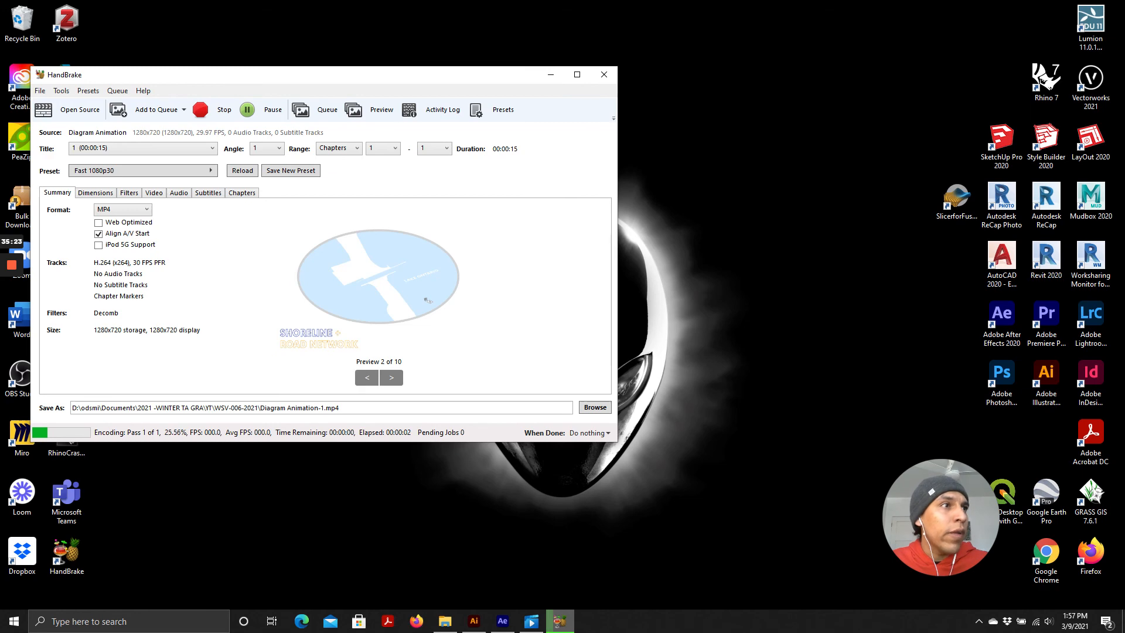
drag(1124, 163, 374, 42)
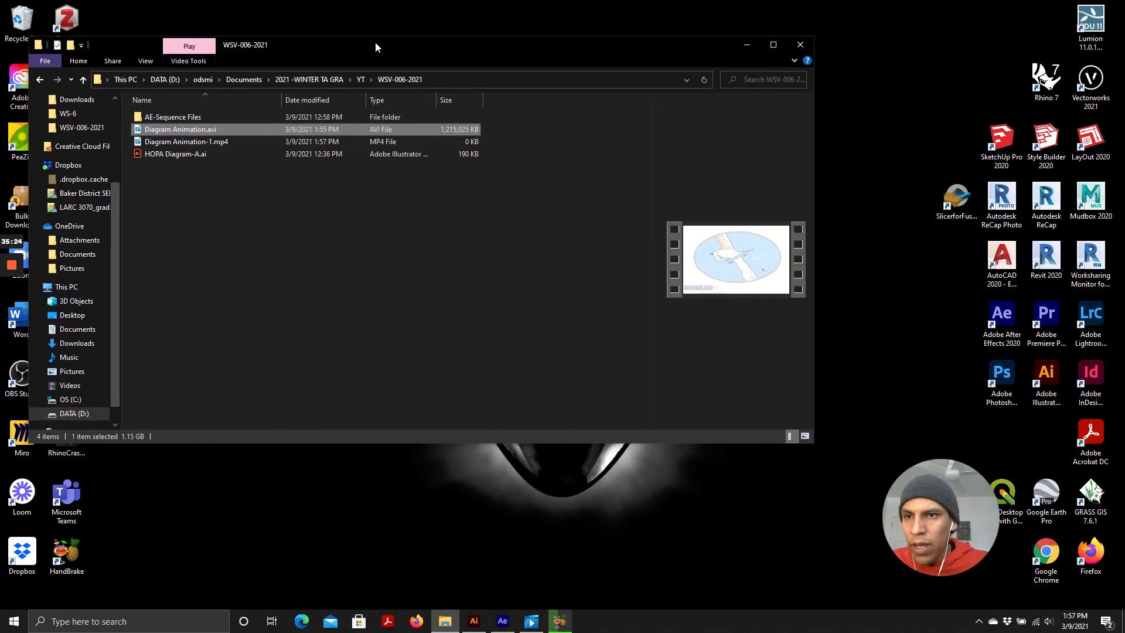
click(224, 143)
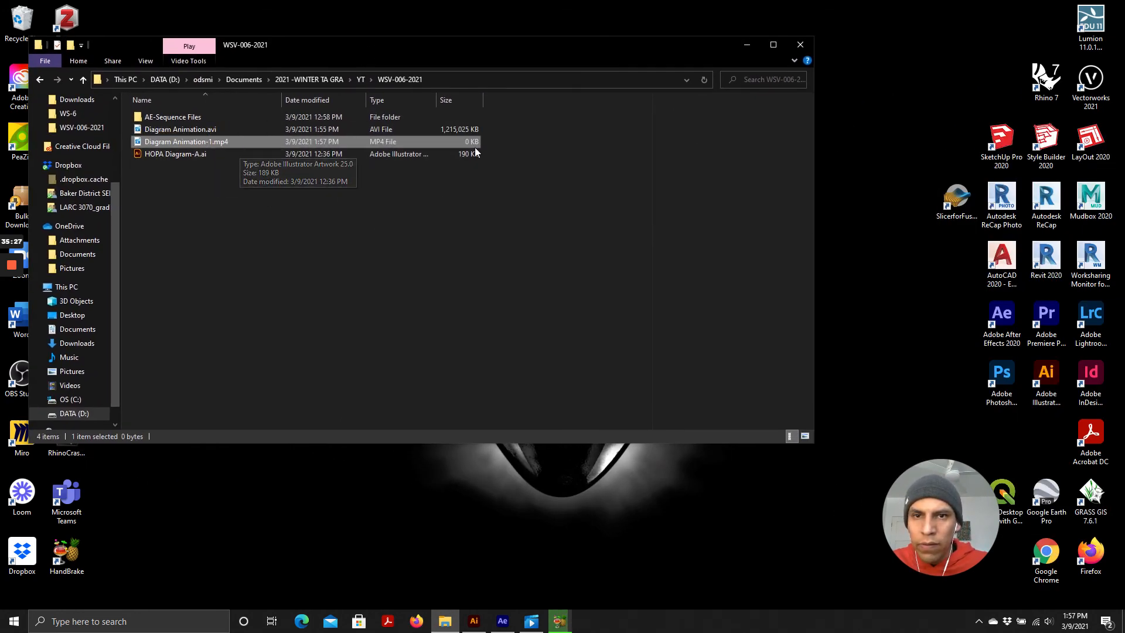
mouse_move(407, 49)
mouse_down()
mouse_move(569, 448)
mouse_move(529, 484)
mouse_move(414, 68)
mouse_up()
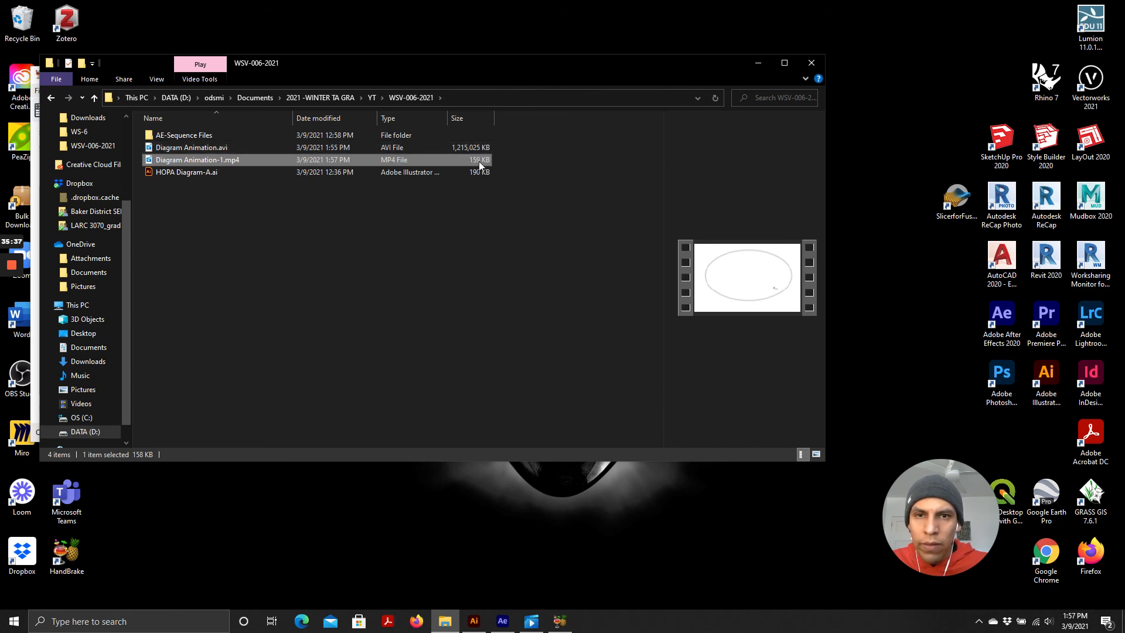
click(455, 147)
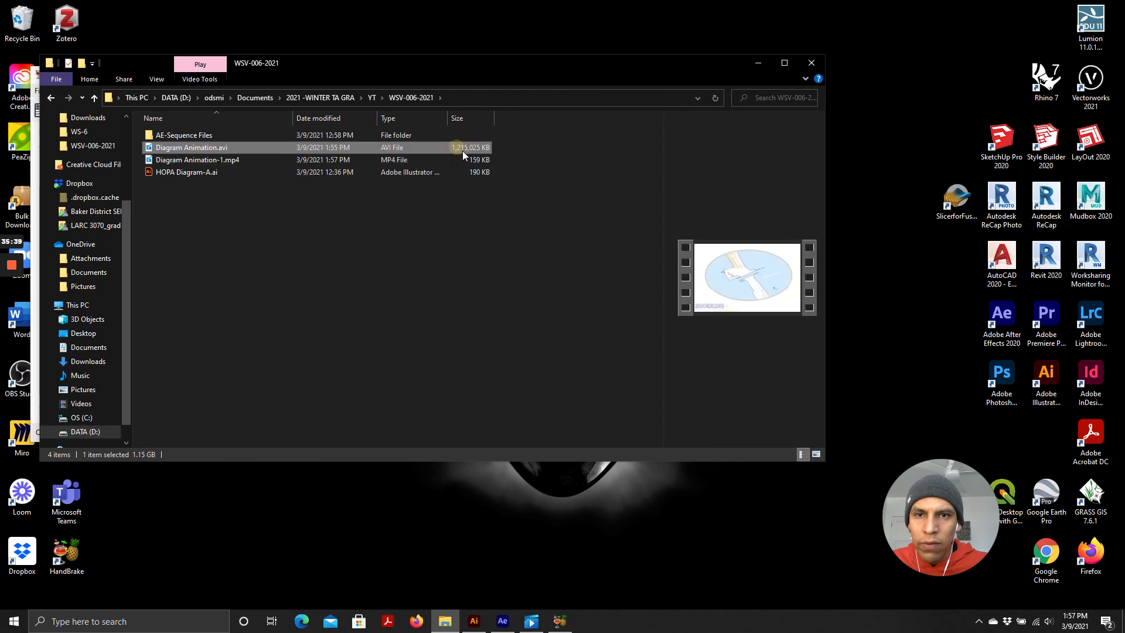
click(472, 159)
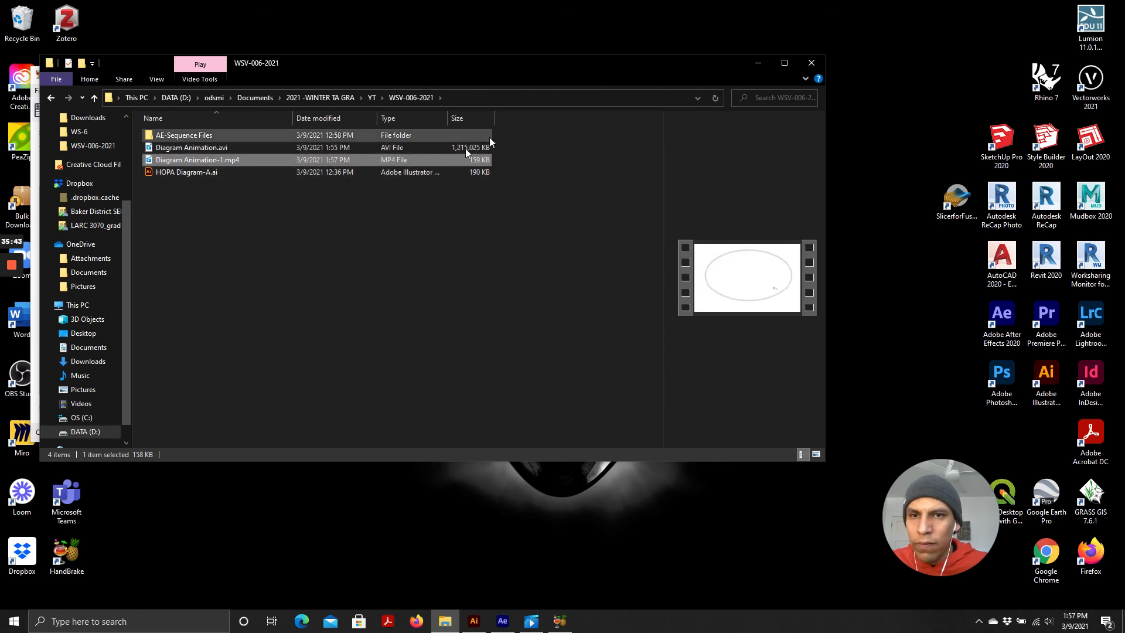
Play Diagram Animation-1.mp4 to review the encoded video, then switch back to After Effects
drag(339, 65, 342, 95)
double_click(226, 179)
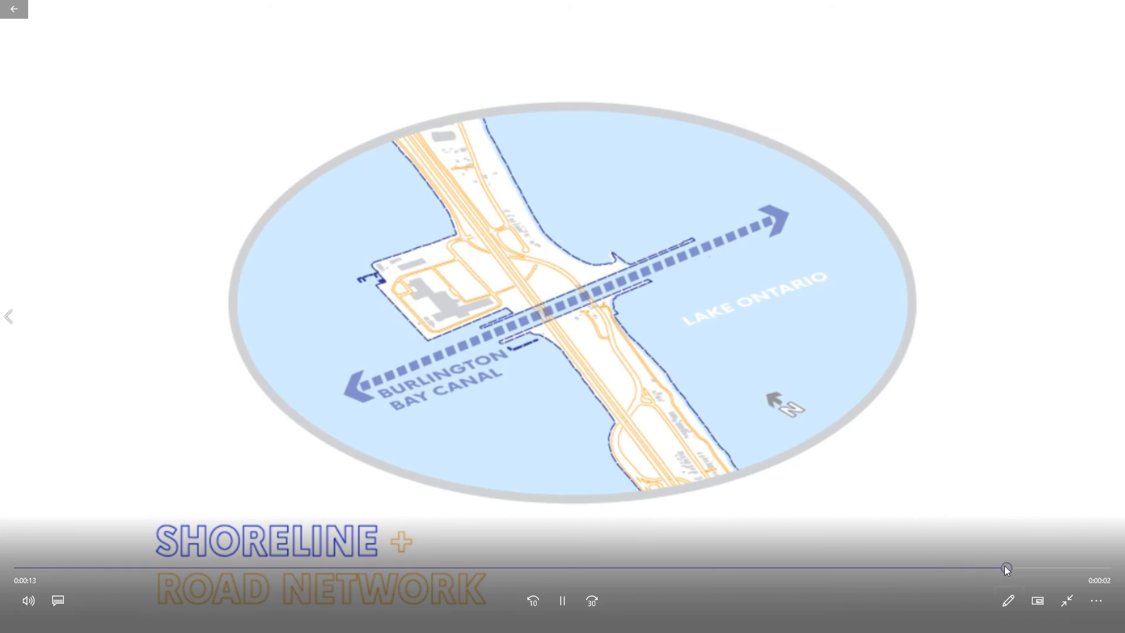
drag(1006, 568, 929, 587)
click(1067, 601)
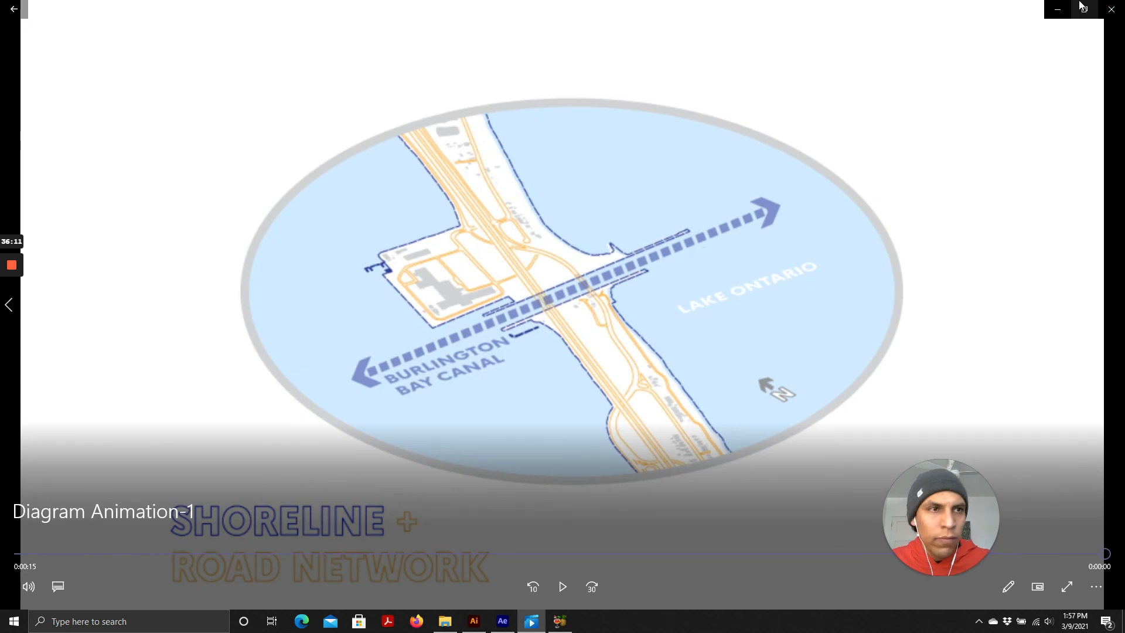
click(1057, 9)
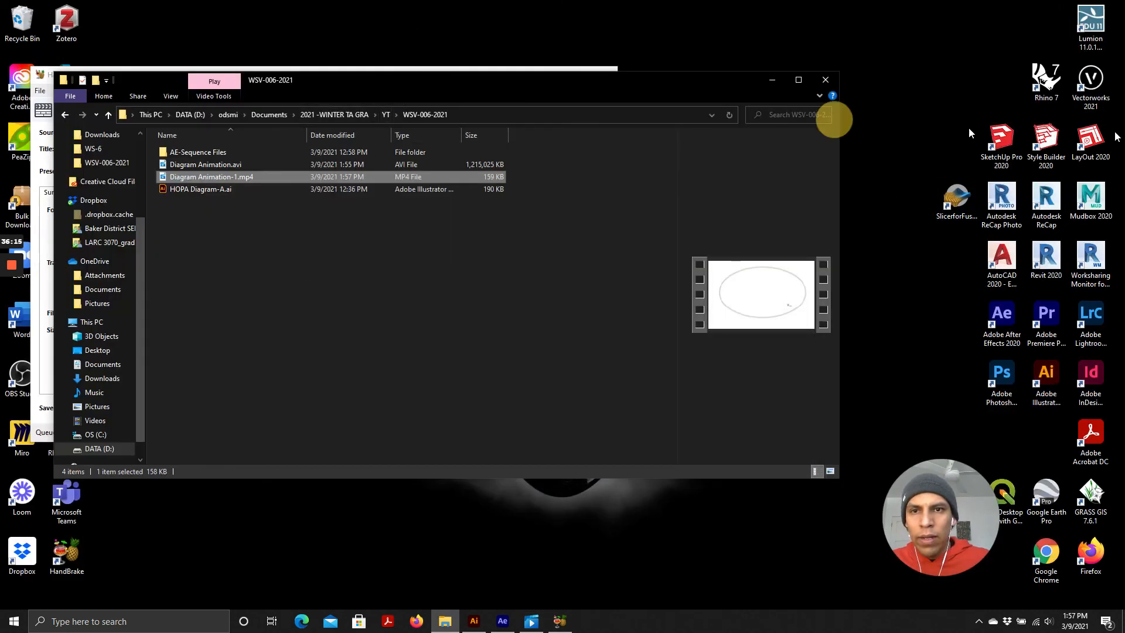
click(410, 68)
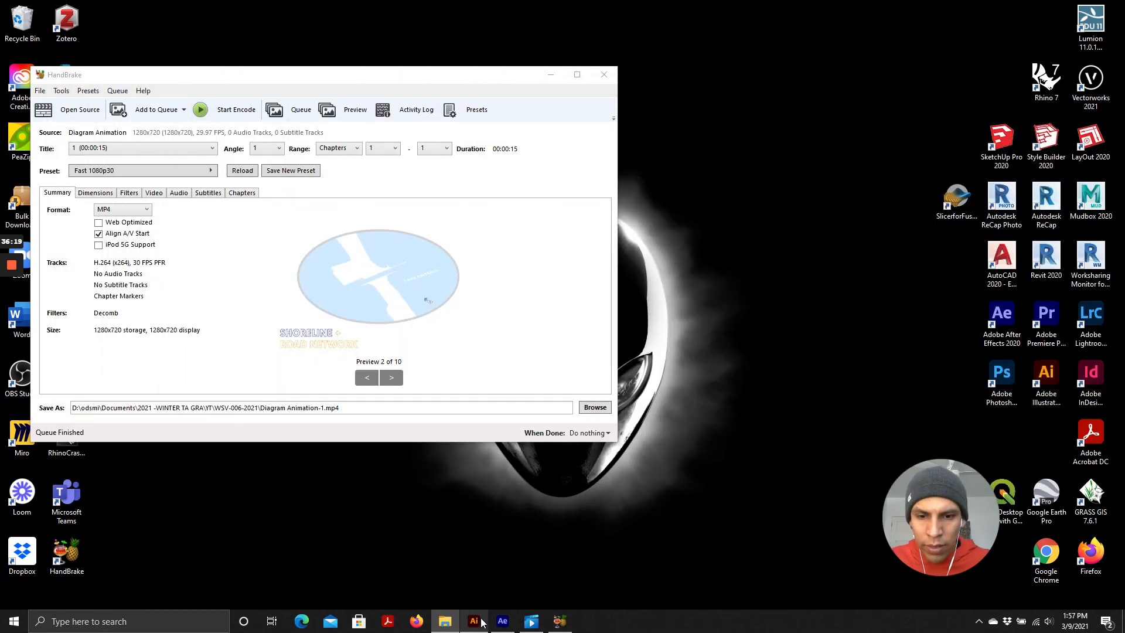
click(502, 621)
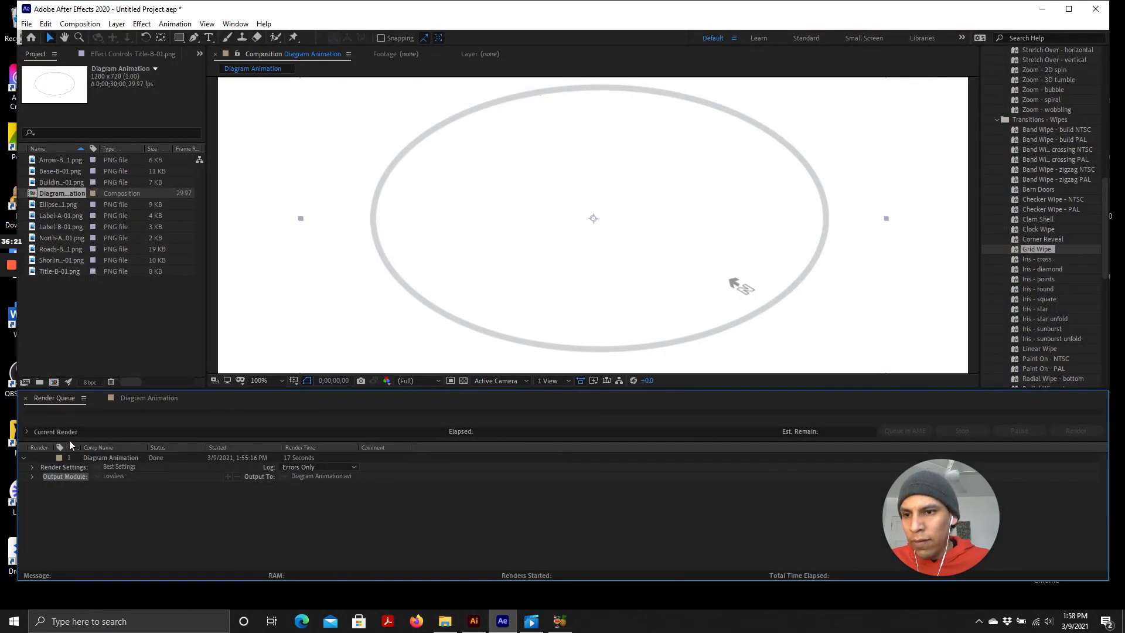